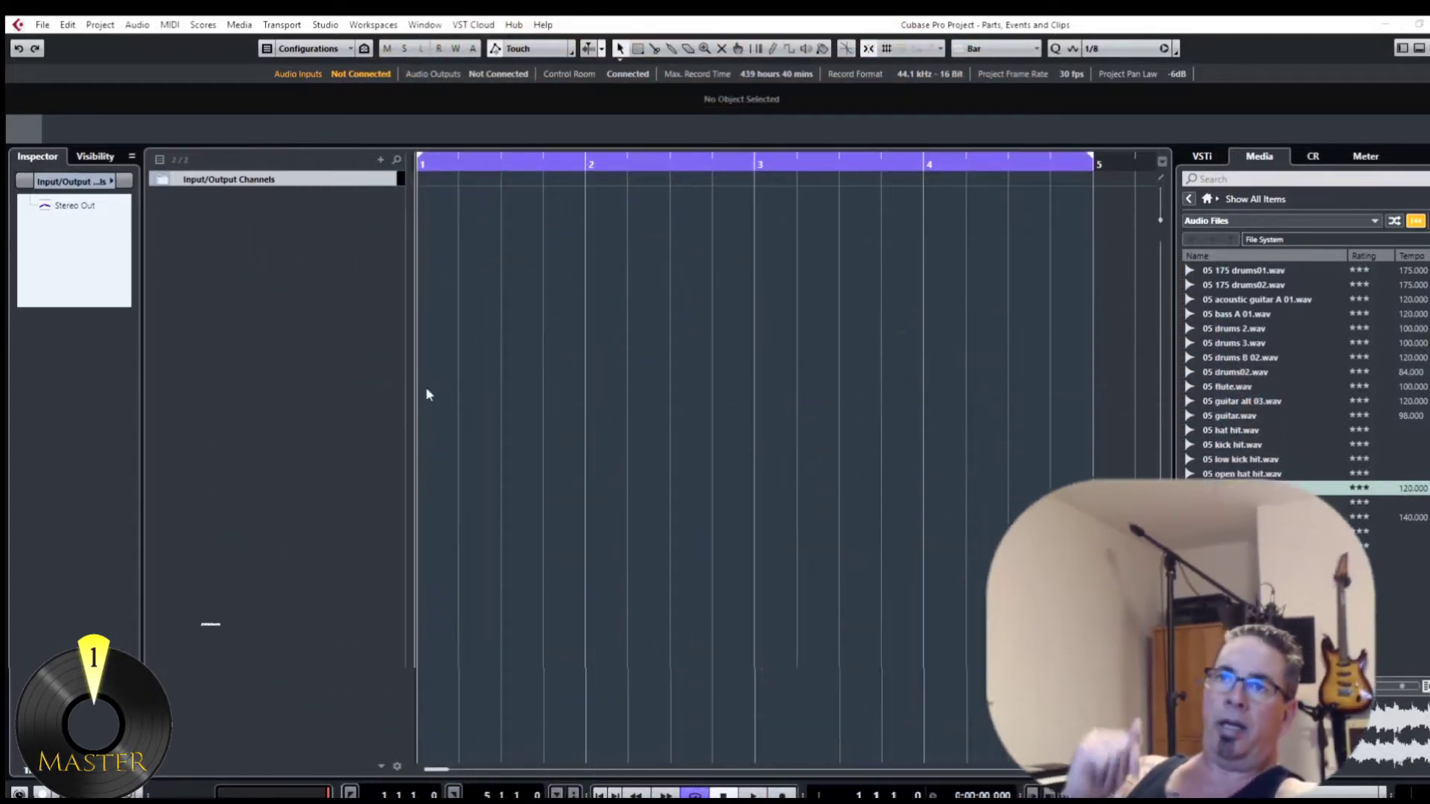
- Switch to File Explorer and open the Audio folder of the Parts, Events and Clips project
left_click(372, 231)
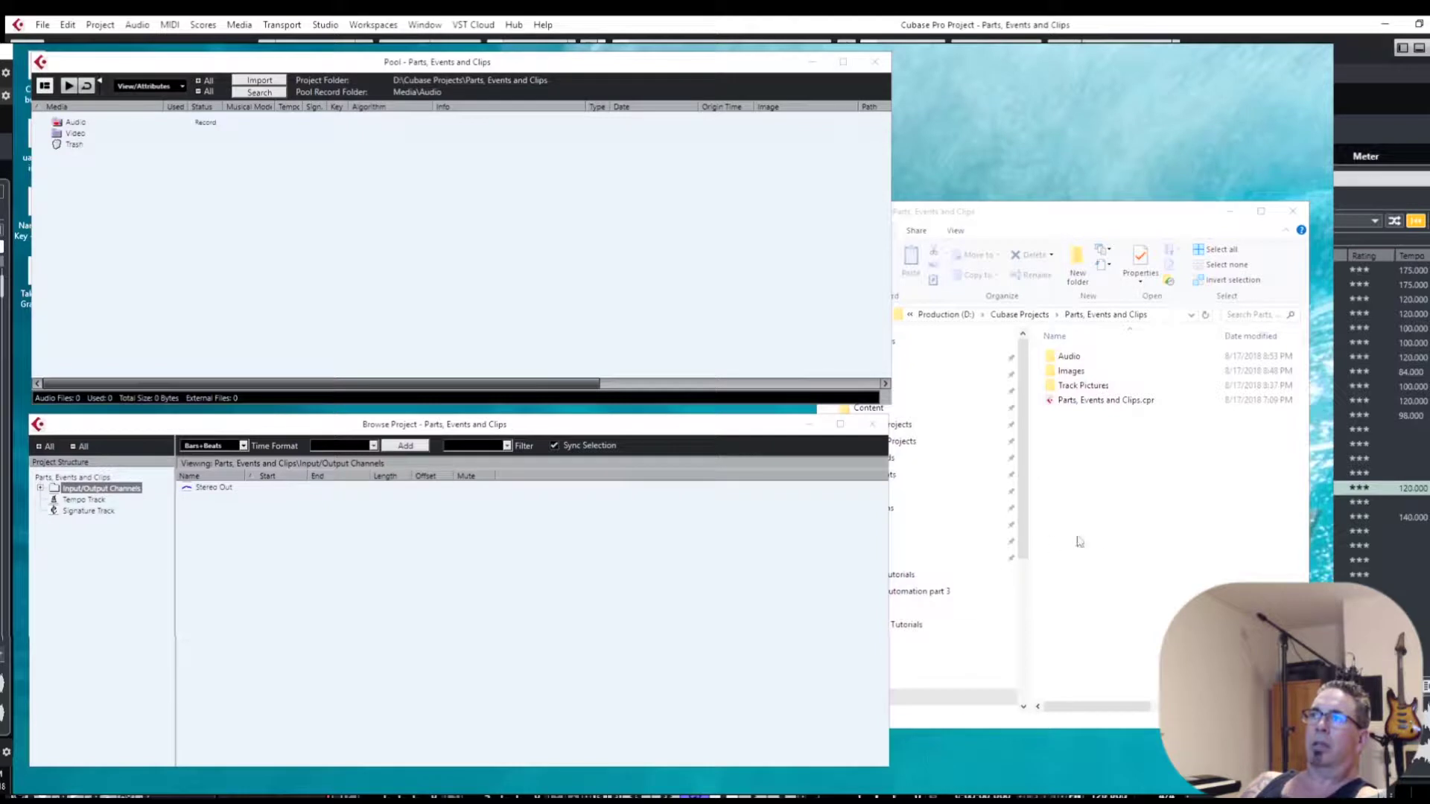
left_click(1109, 541)
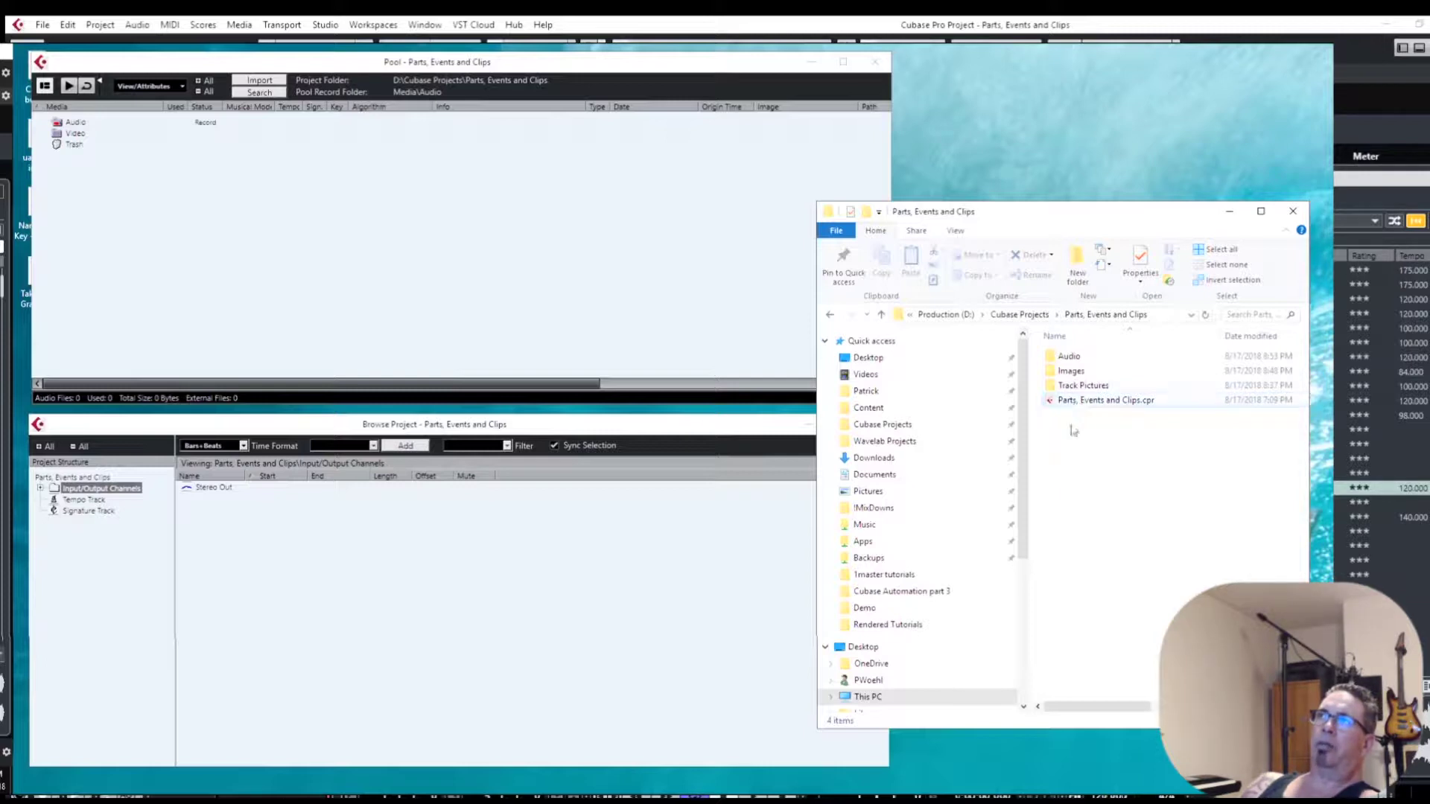
double_click(1064, 359)
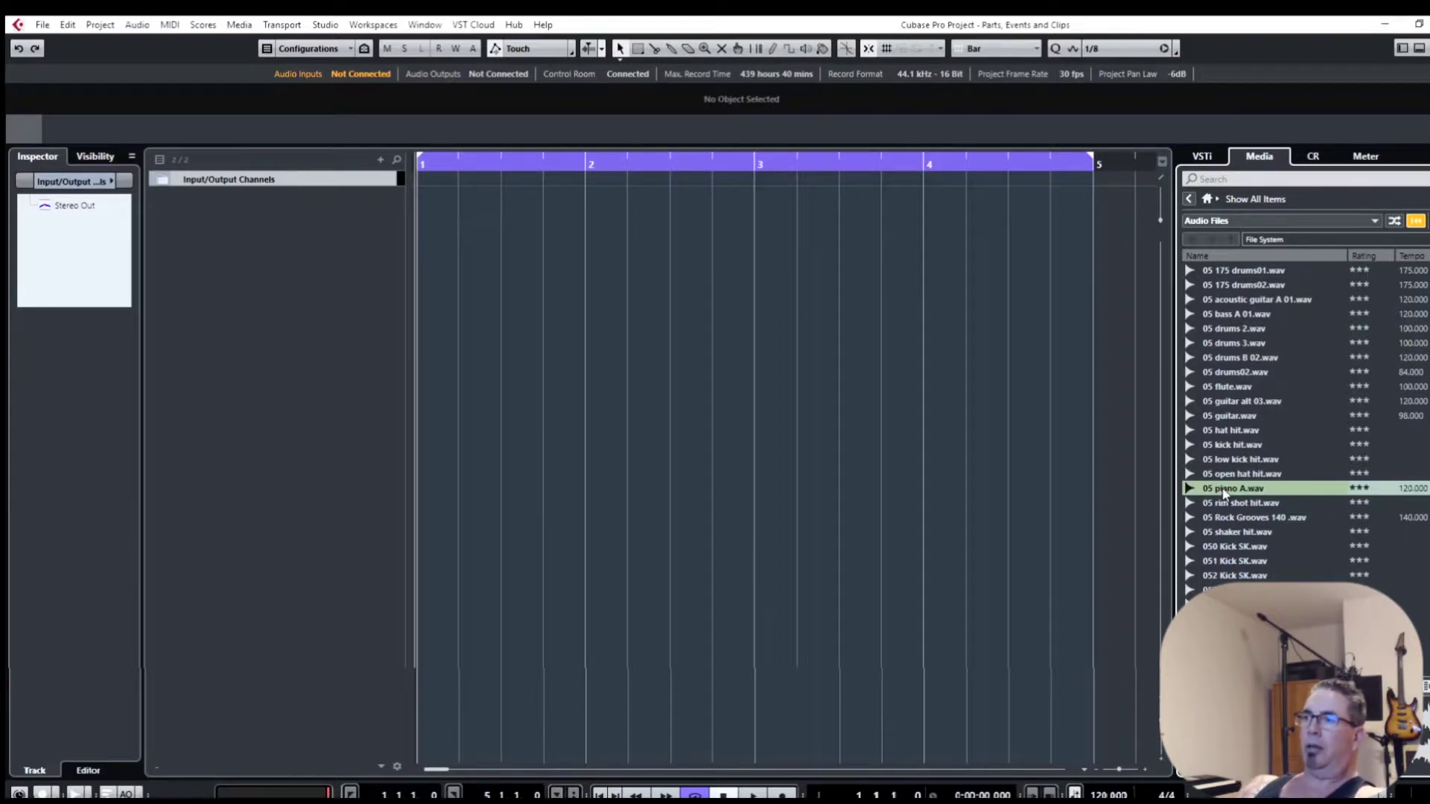
- Add the 05 piano A.wav loop from the media browser to the empty project, starting at bar 1
left_click_drag(1224, 494, 812, 223)
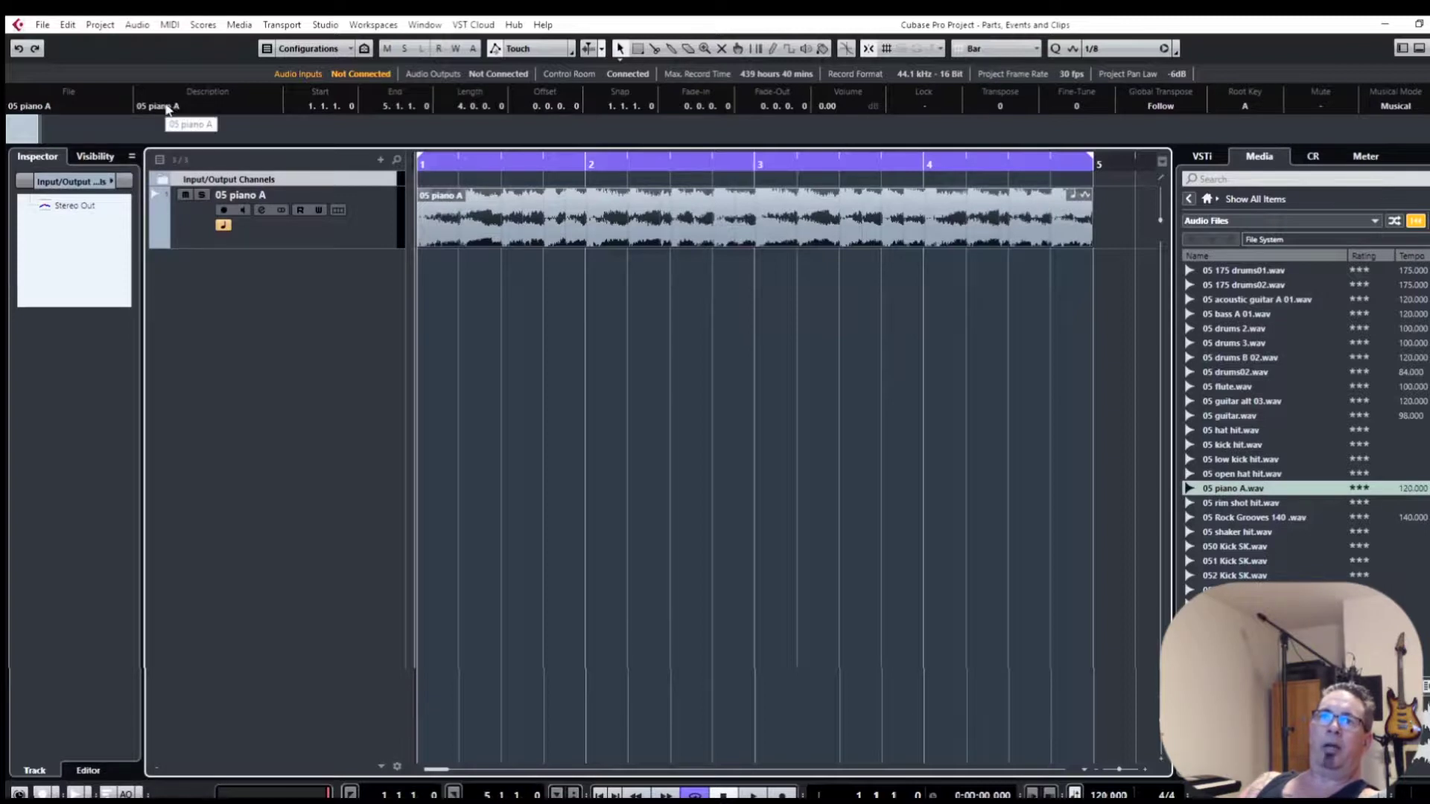
- Hide the Description field on the info line and show it again
right_click(106, 99)
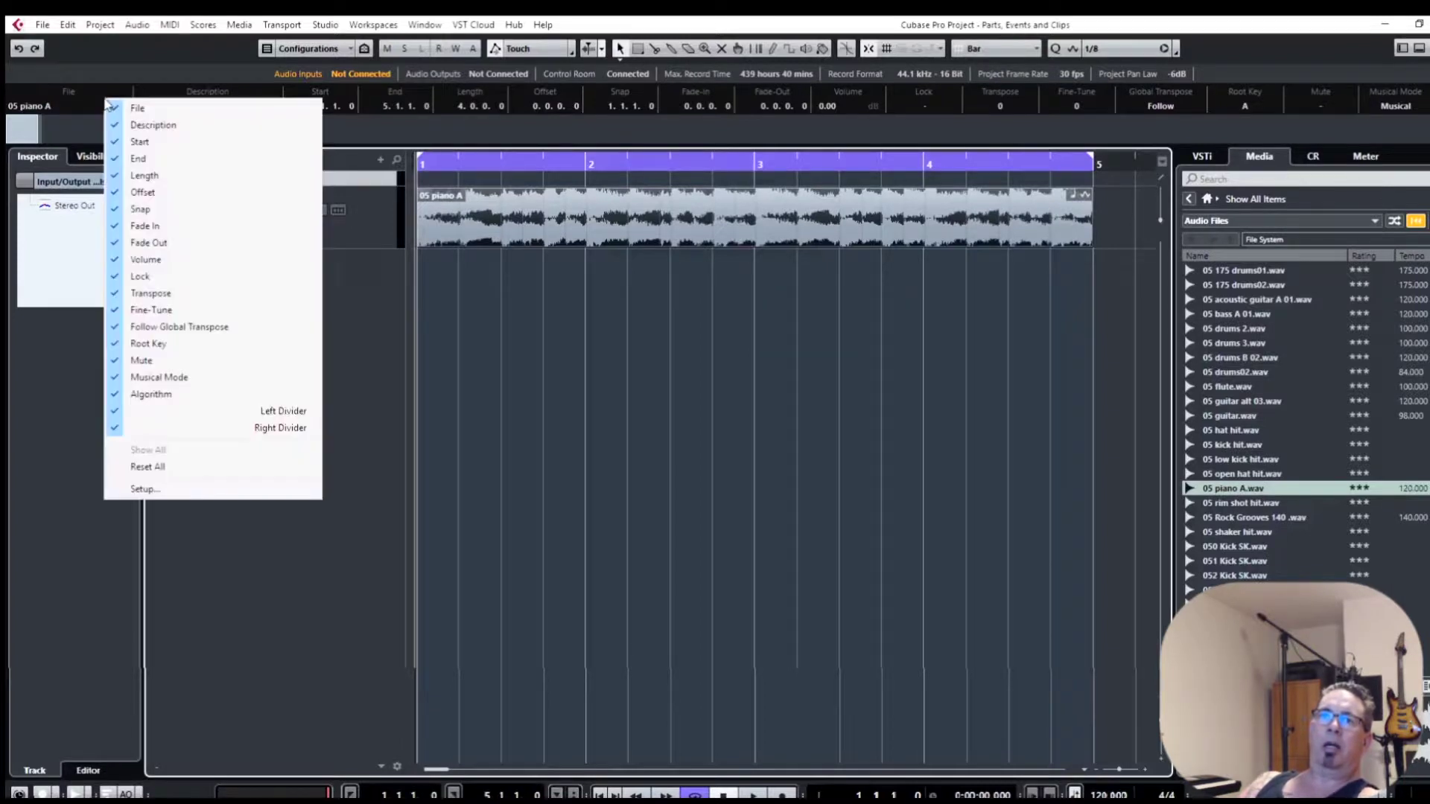
left_click(116, 126)
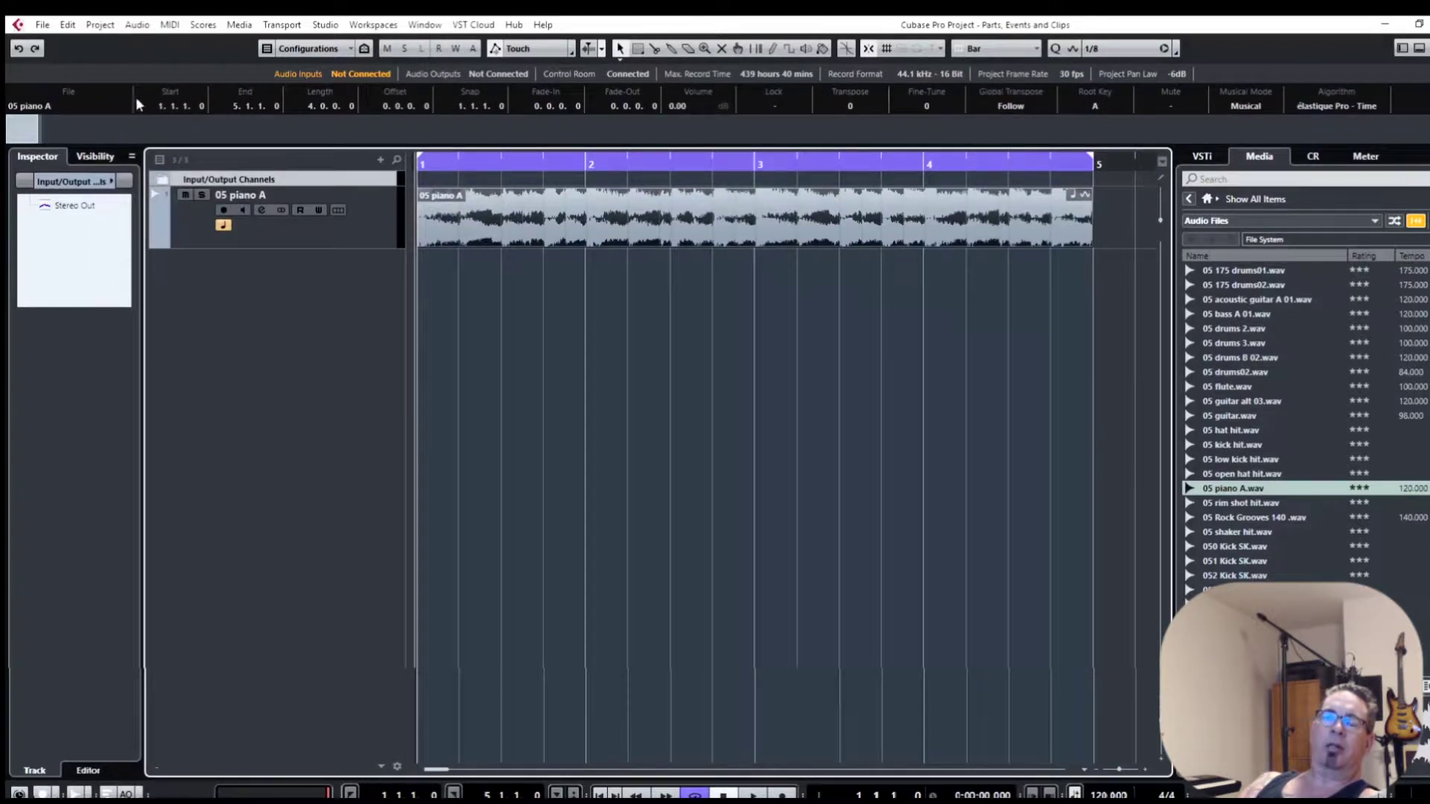
right_click(110, 98)
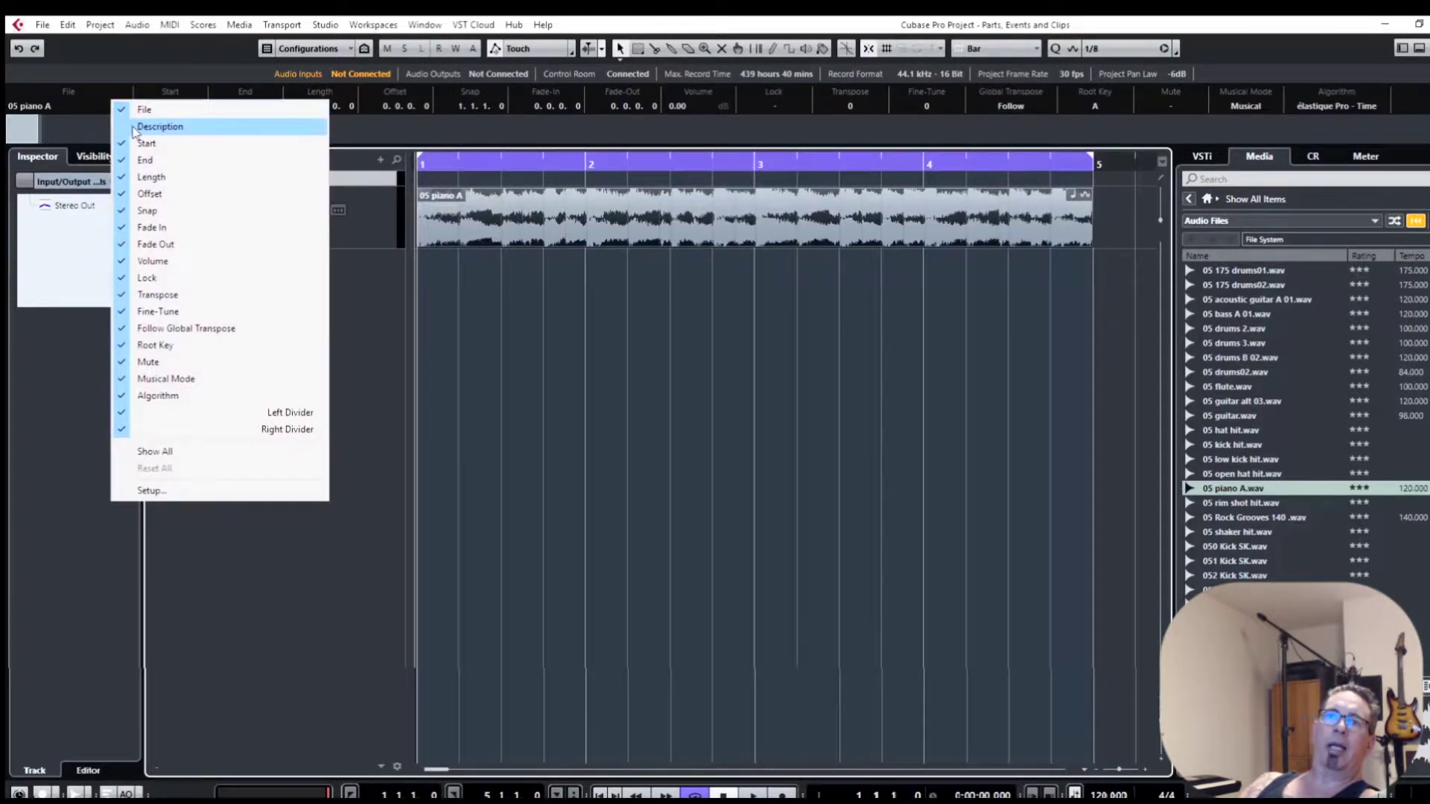
left_click(133, 129)
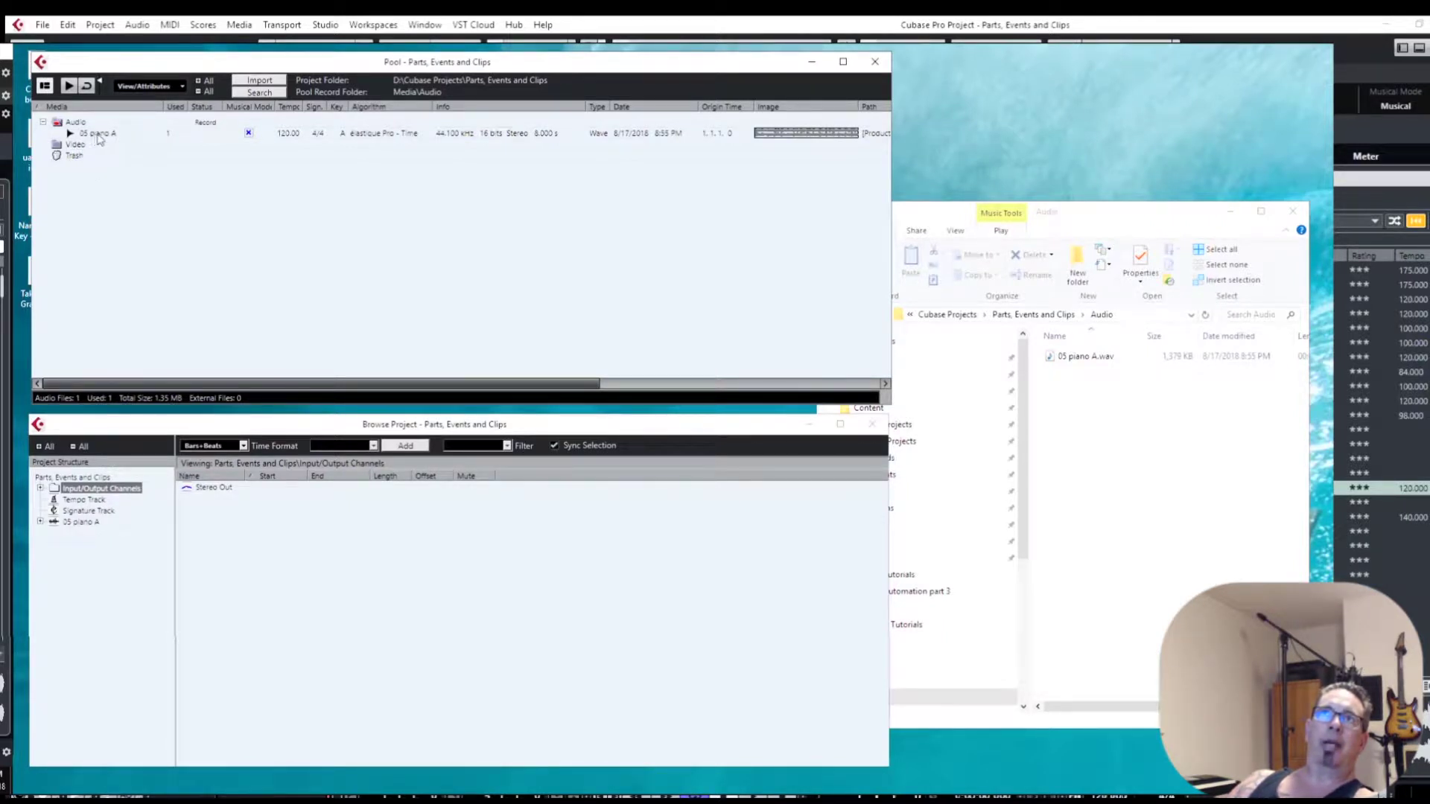
- Expand the 05 piano A track in the project browser and show its Track Data
left_click(94, 596)
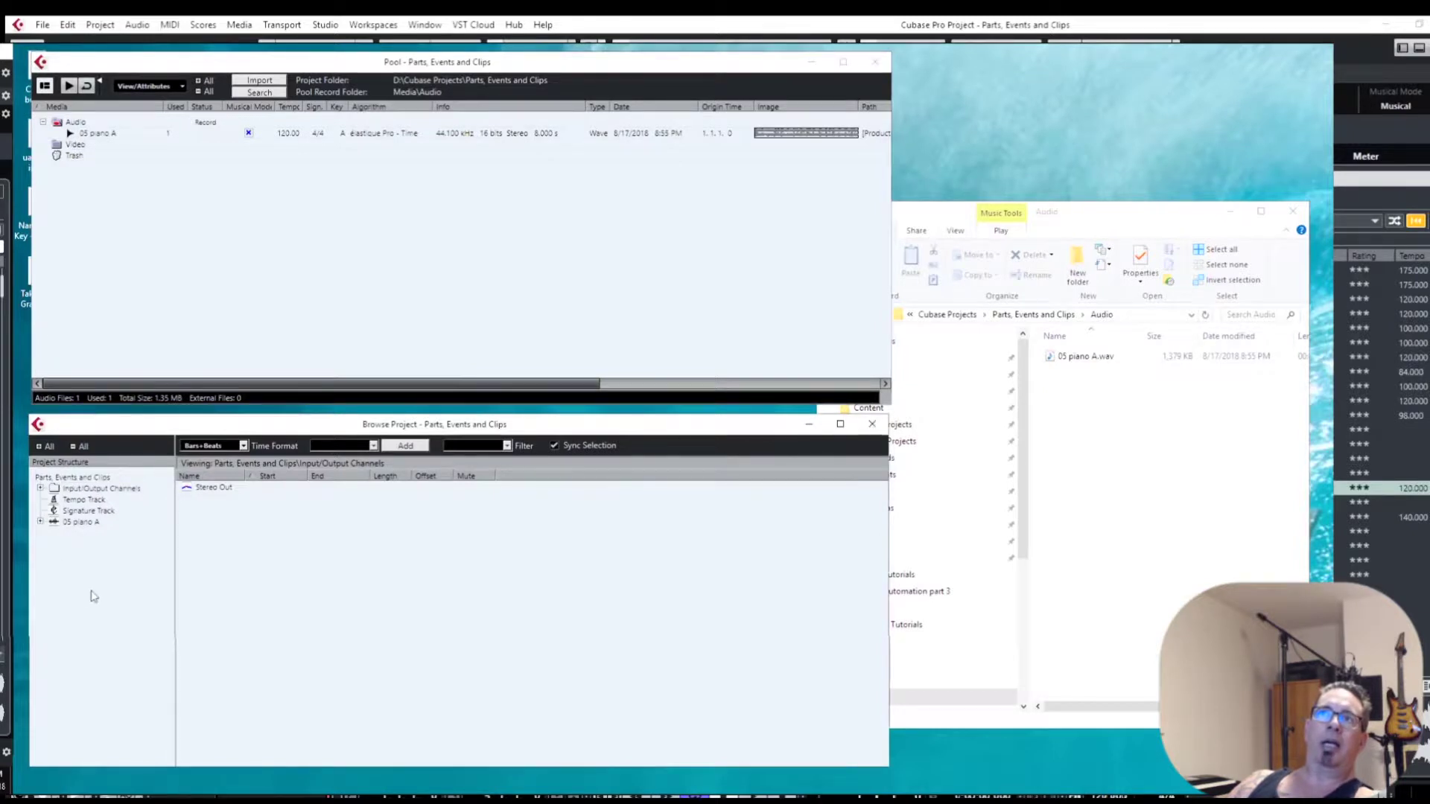
left_click(42, 522)
left_click(74, 523)
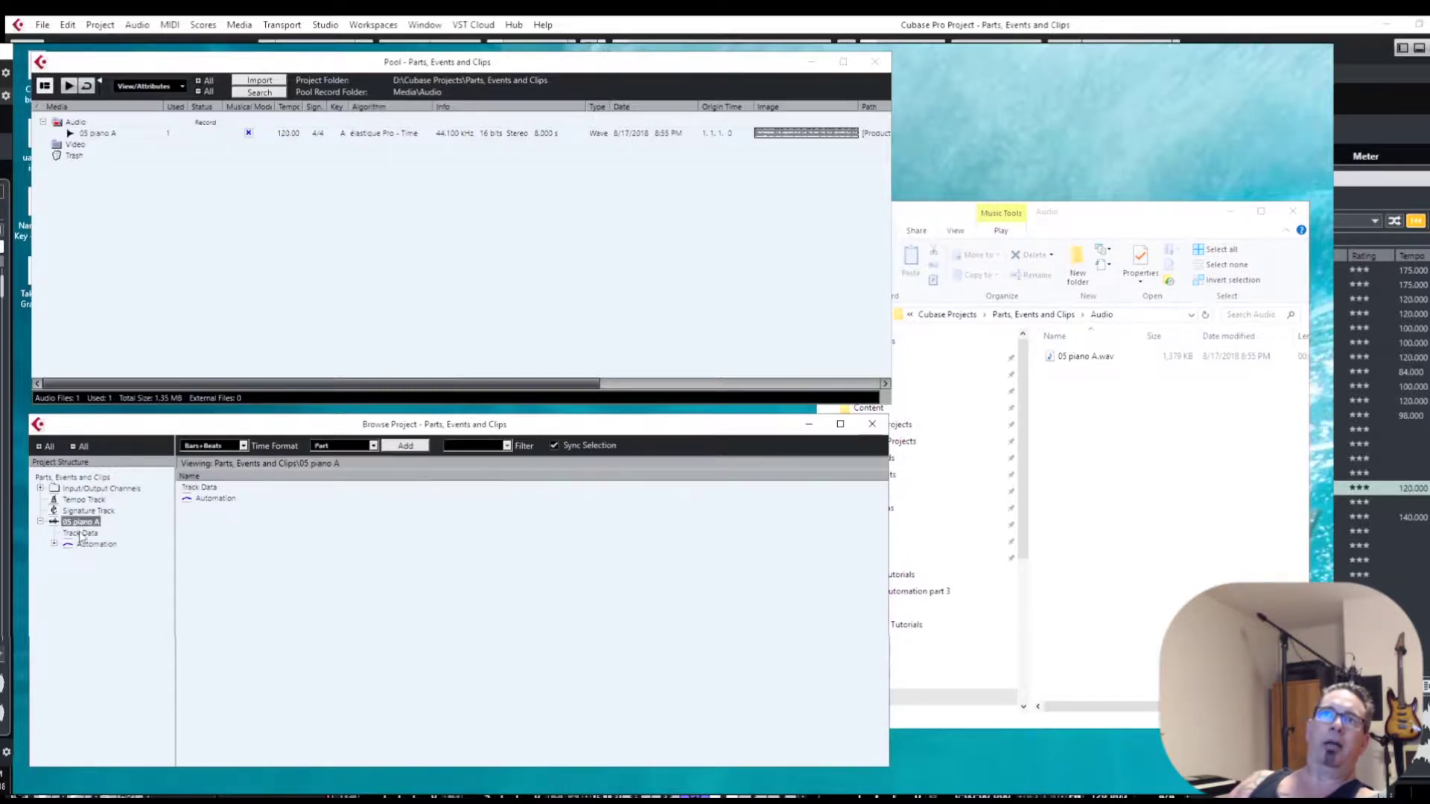
left_click(80, 533)
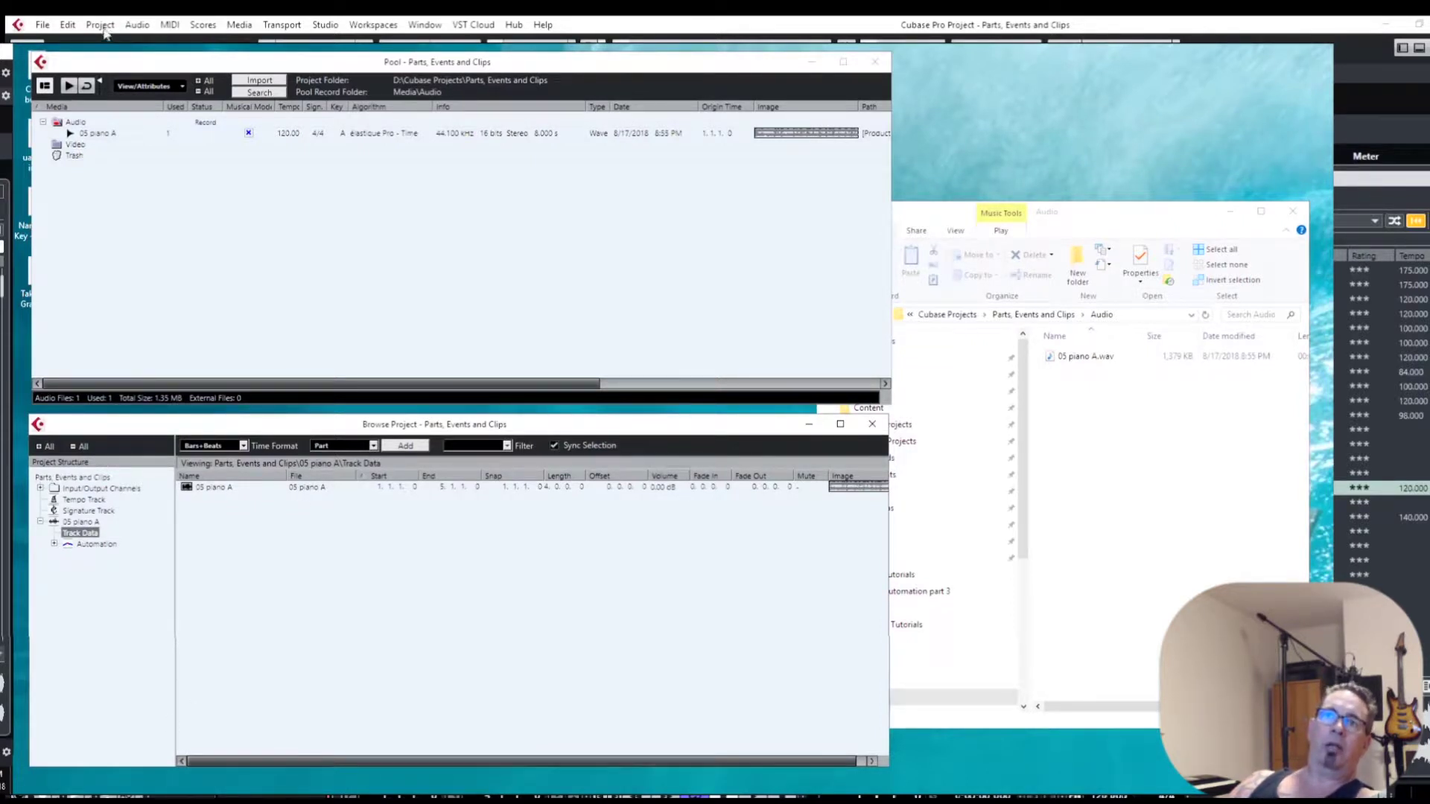
left_click(102, 26)
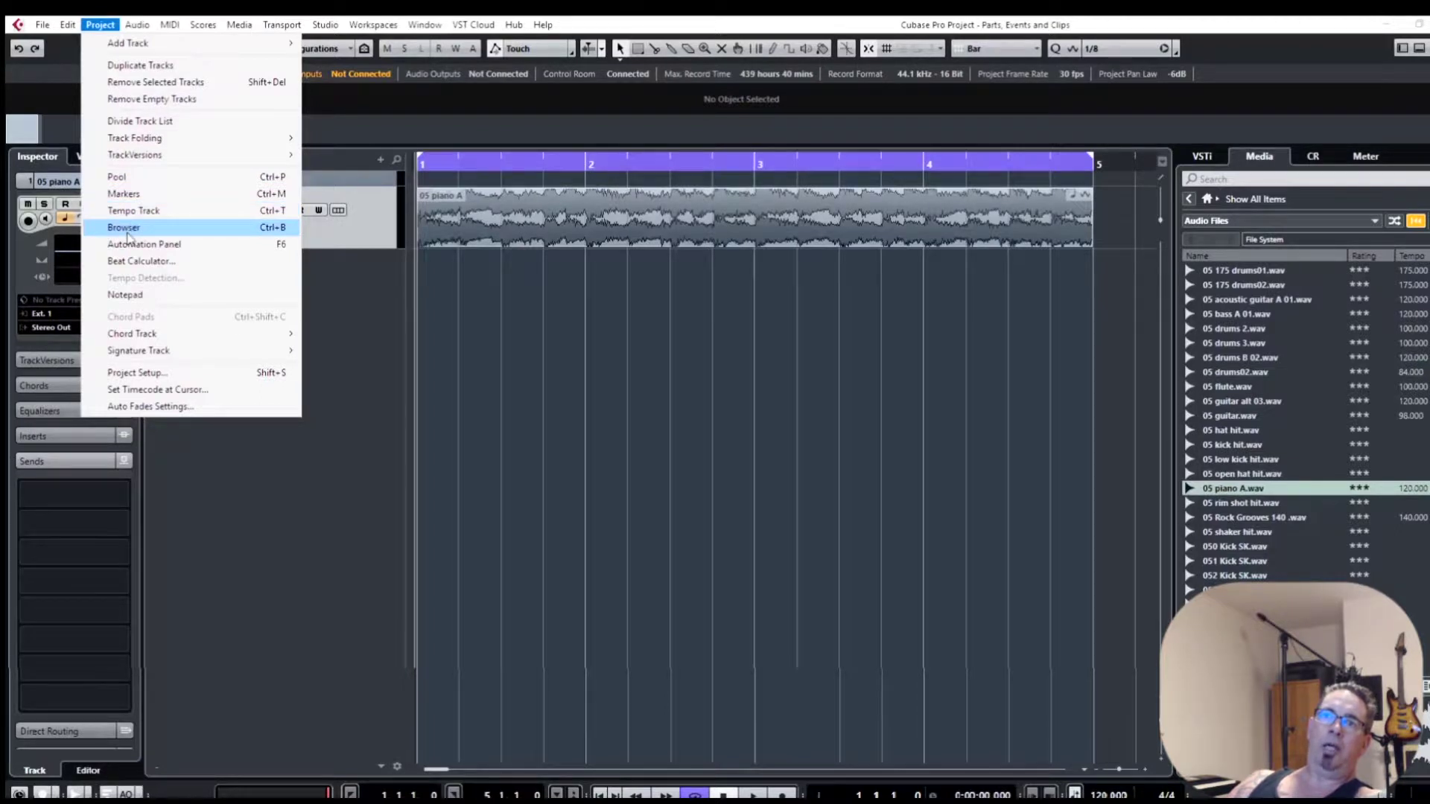
left_click(303, 440)
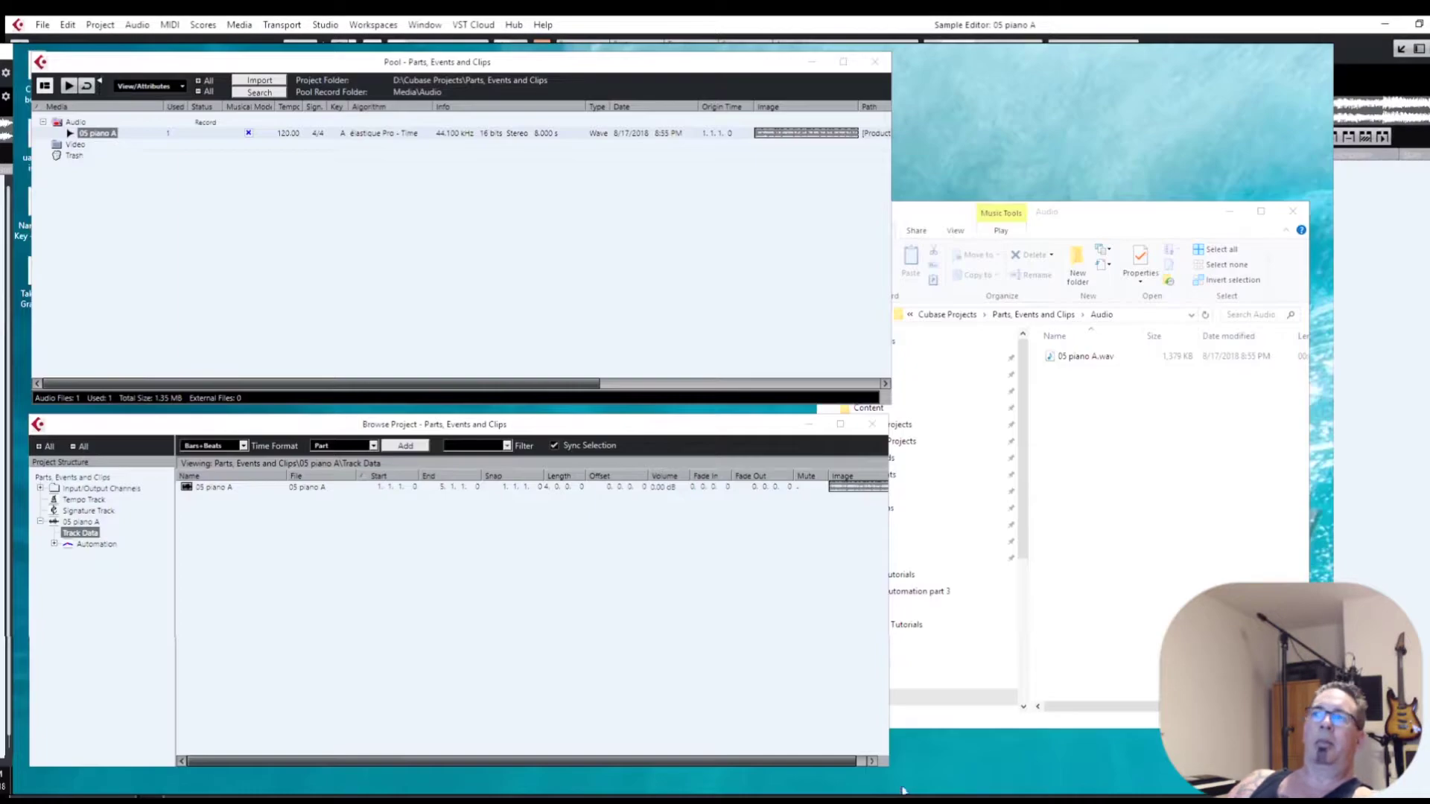
left_click(1429, 24)
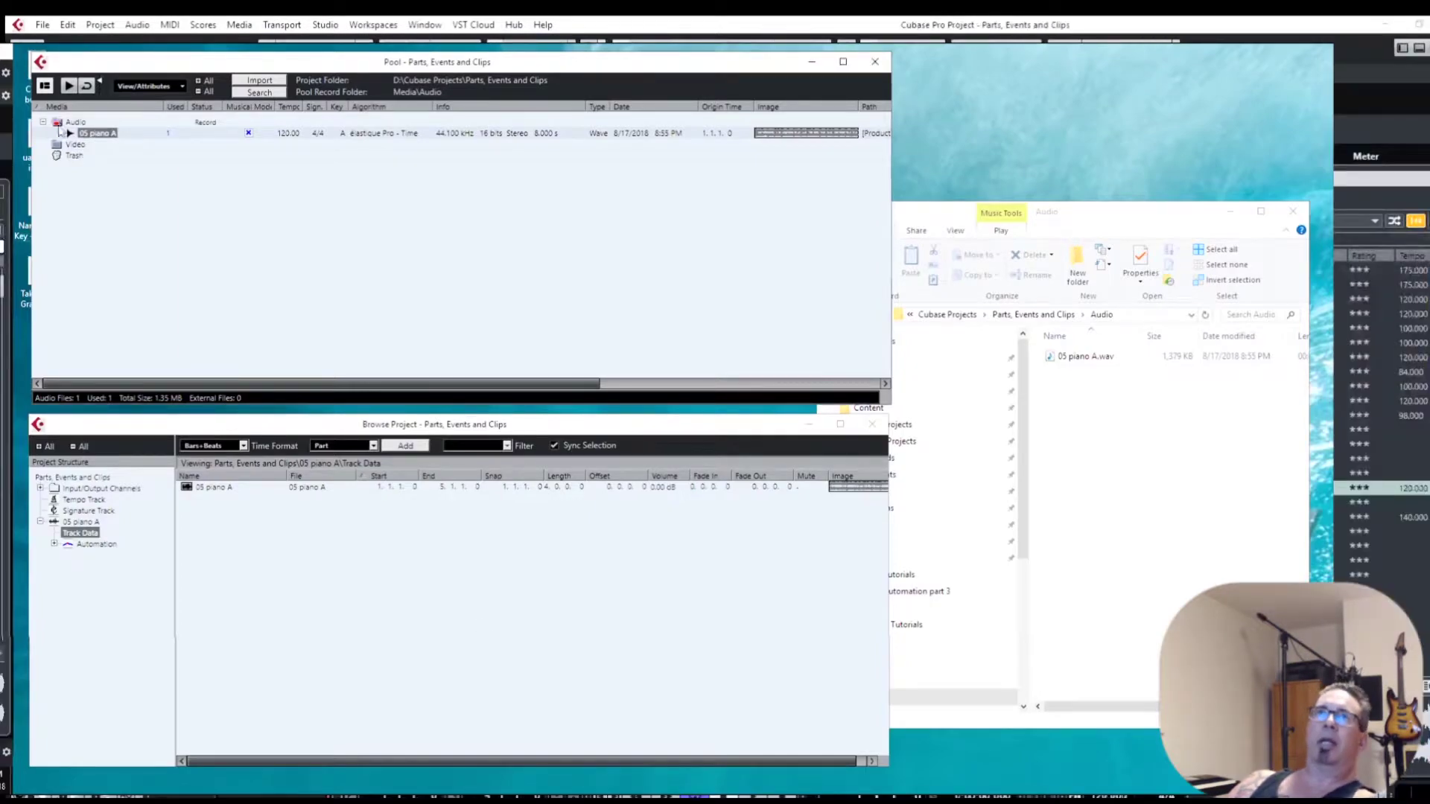
- Rename the 05 piano A clip in the Pool to "piano clip"
left_click(85, 134)
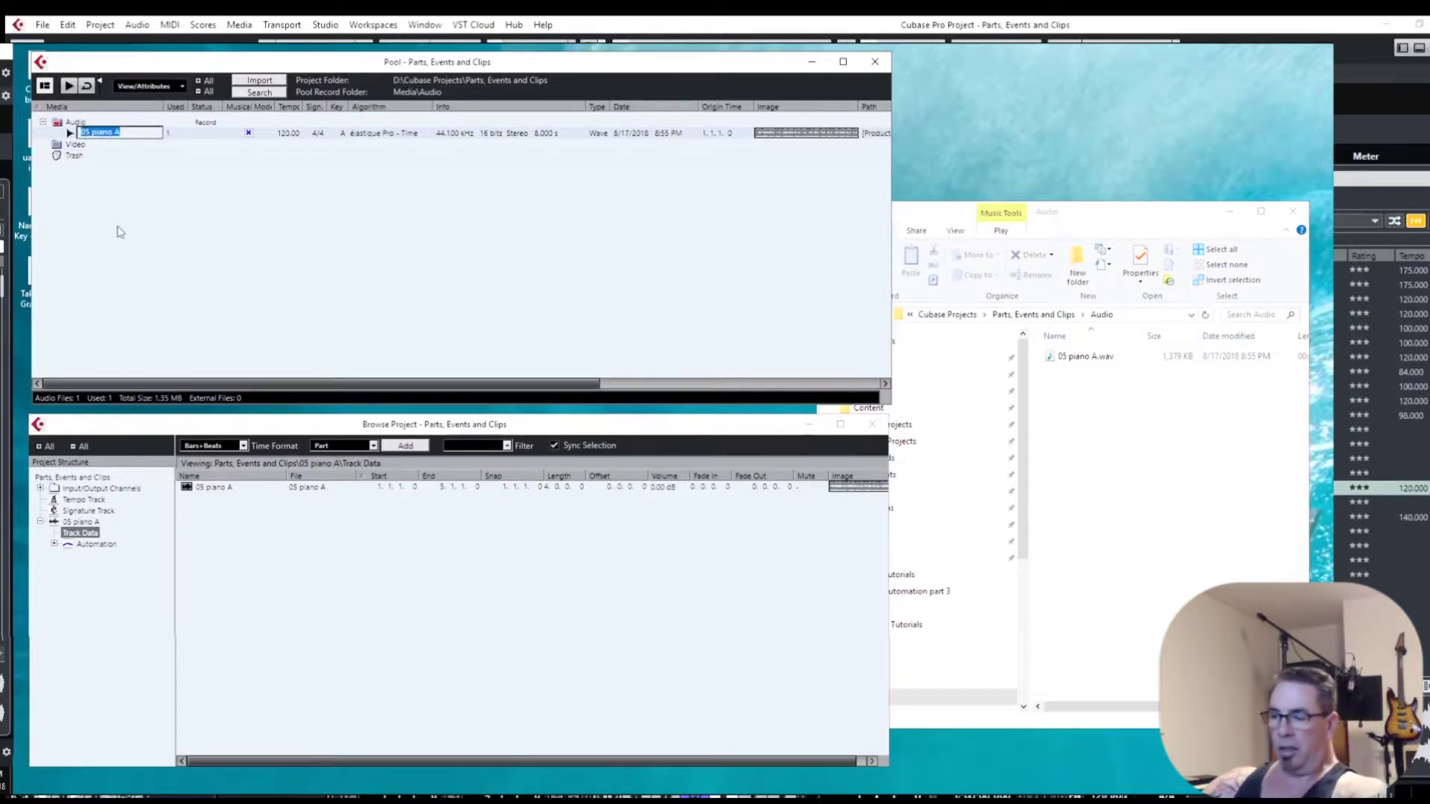
type("p")
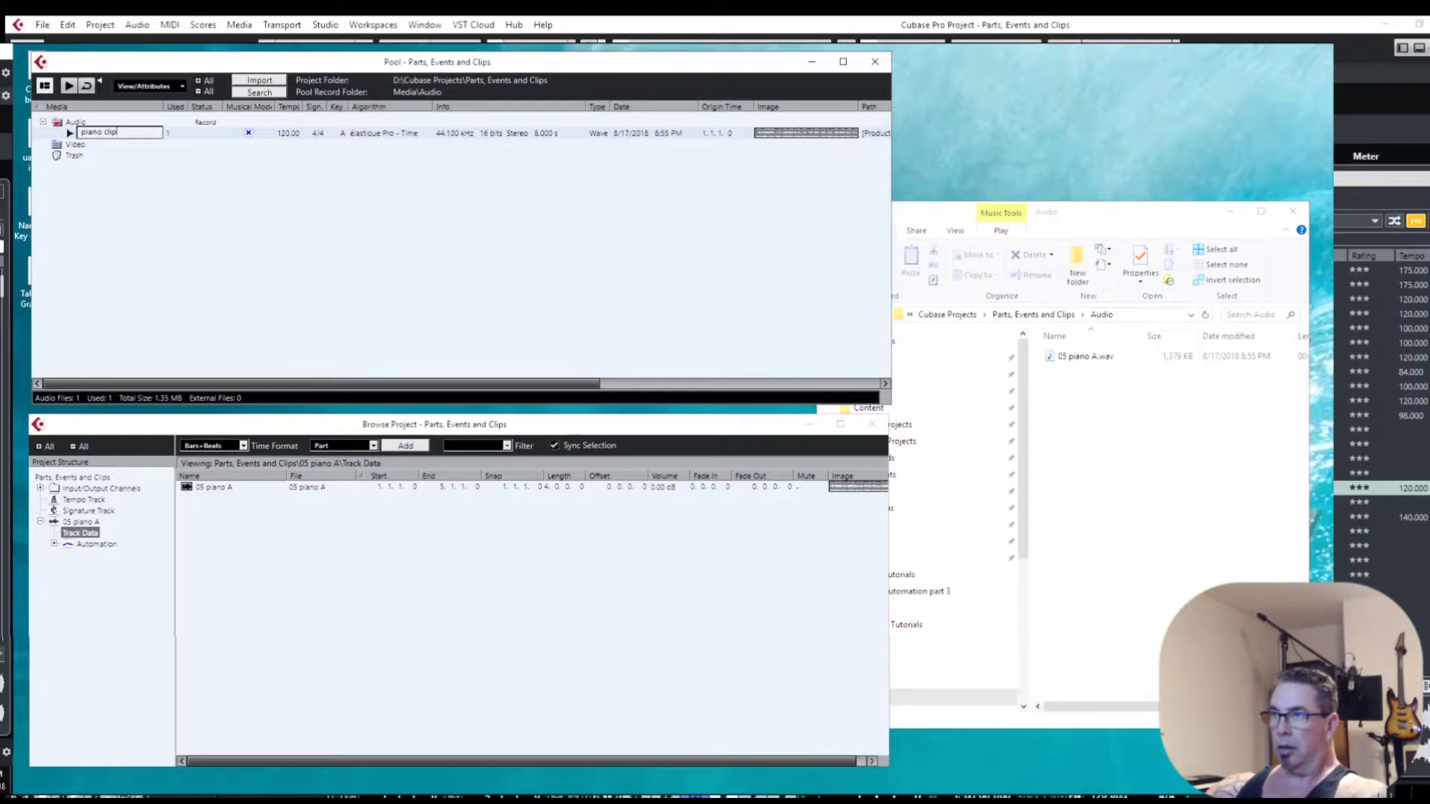
key("Return")
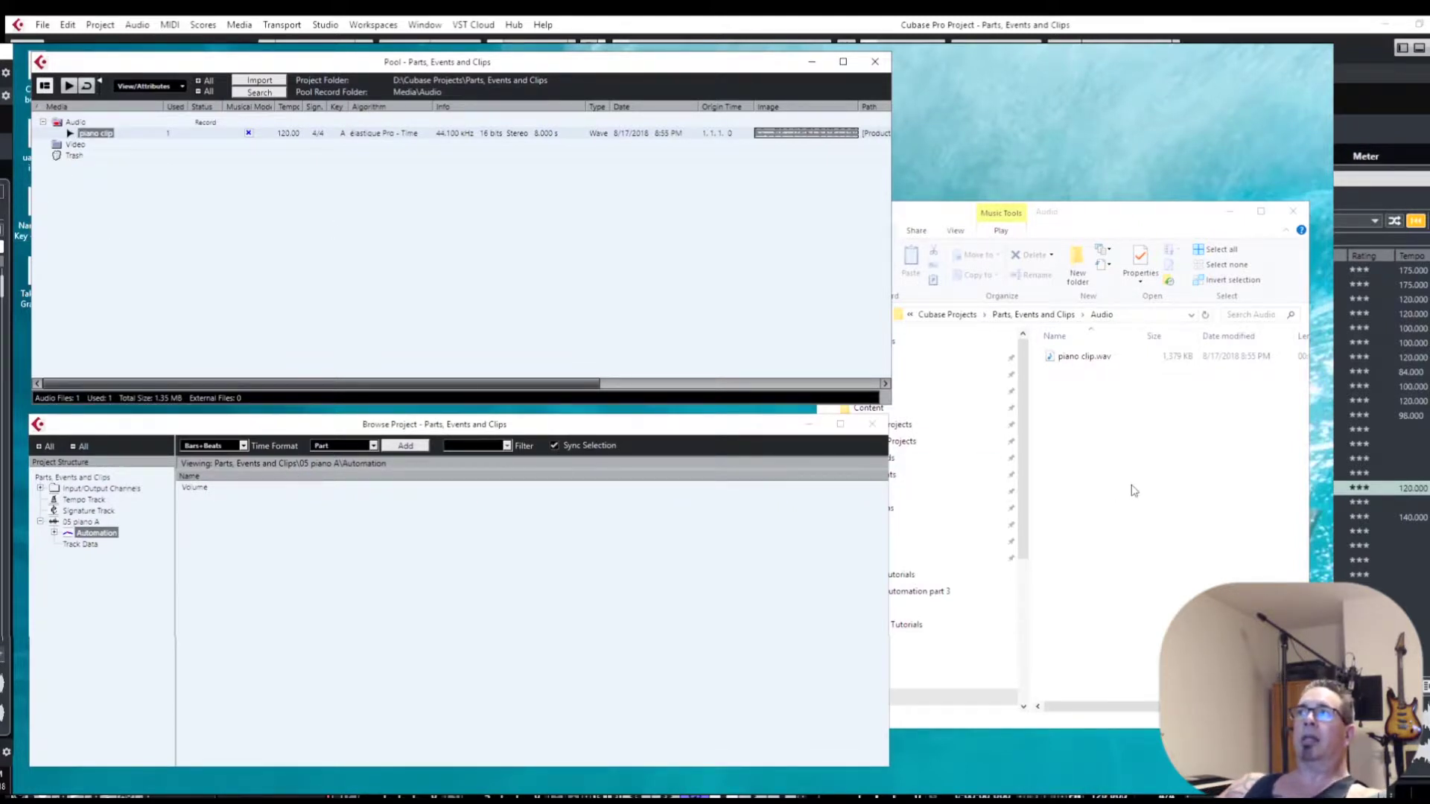
- Show the 05 piano A track's Track Data in the project browser and rename its event to "my fav piano"
left_click(1133, 486)
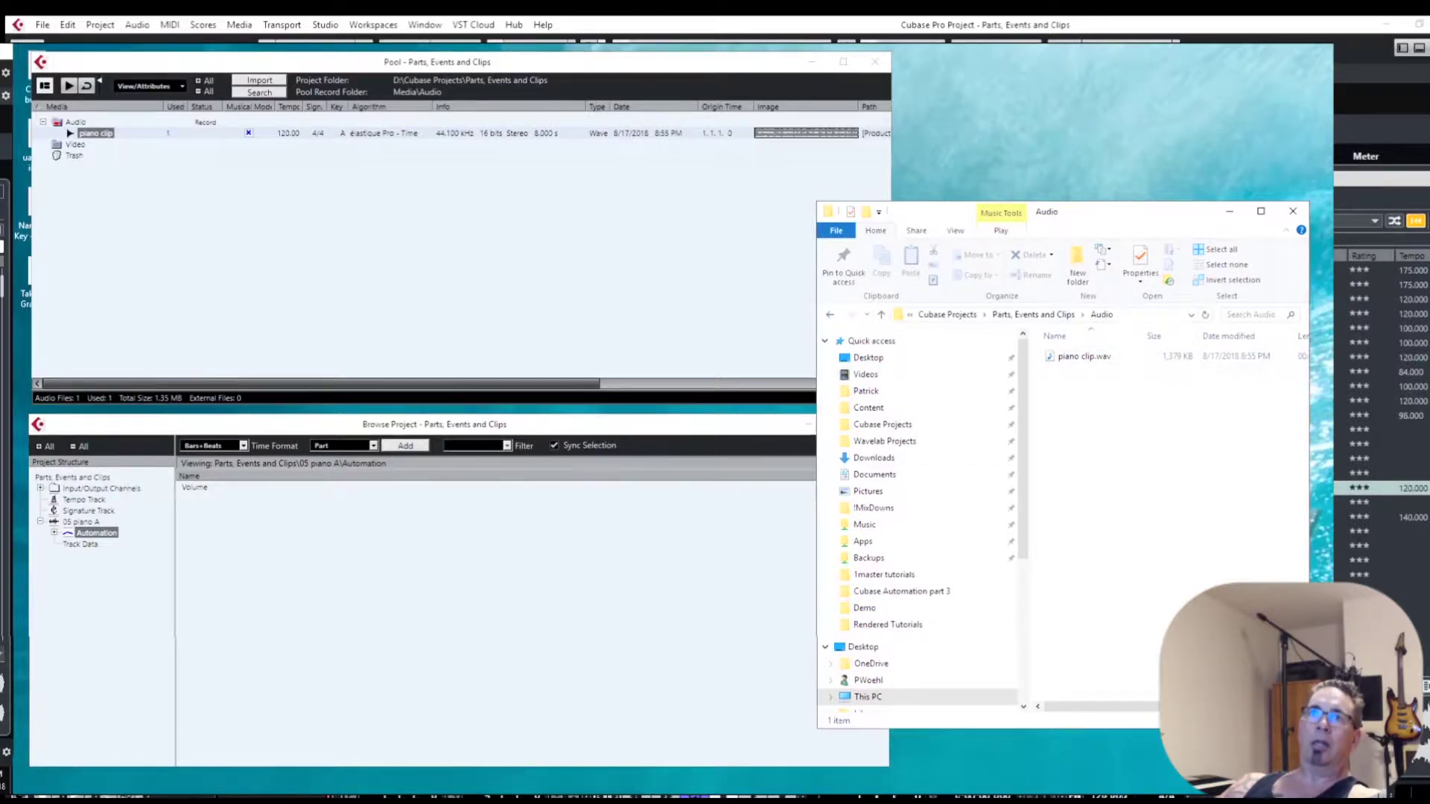
left_click(142, 652)
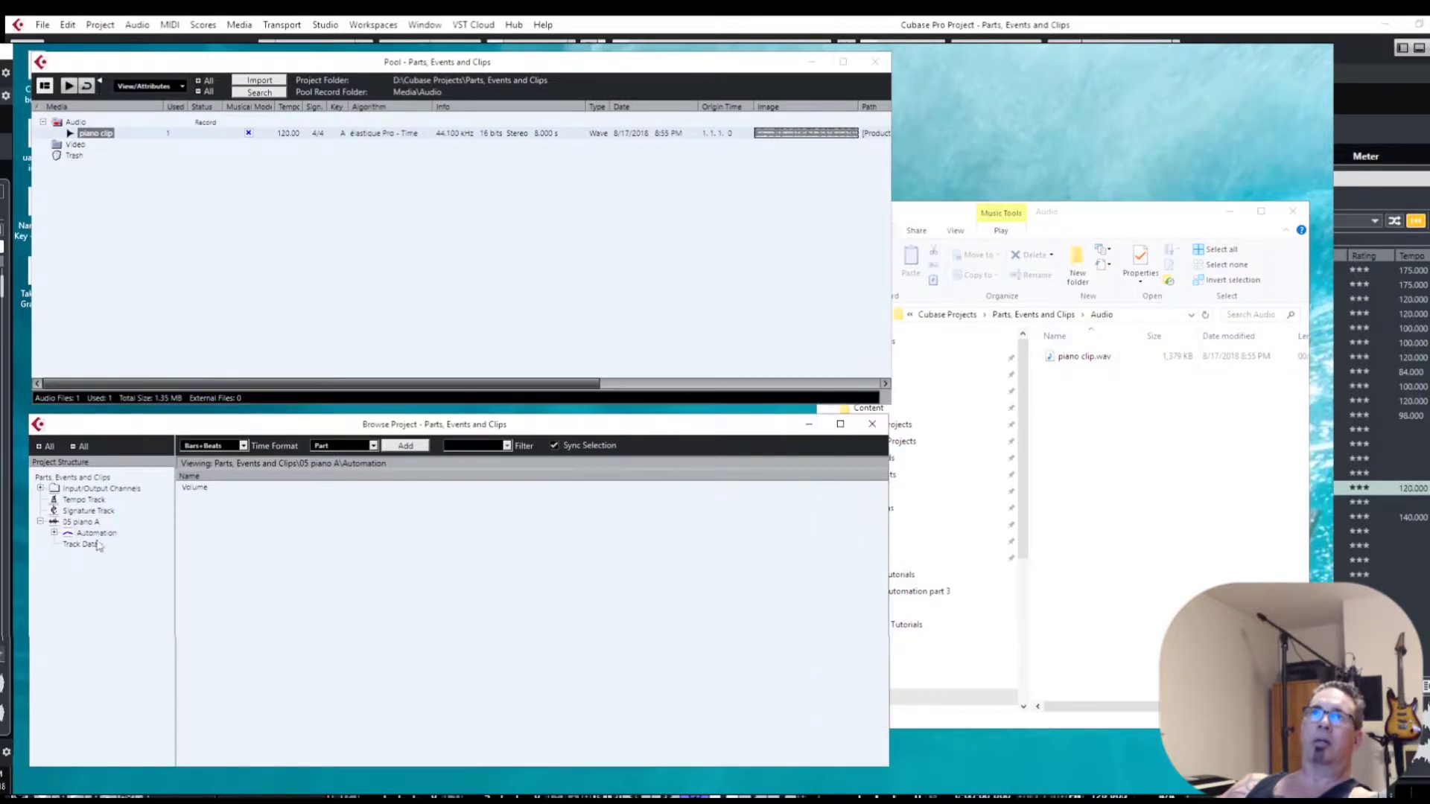
left_click(94, 545)
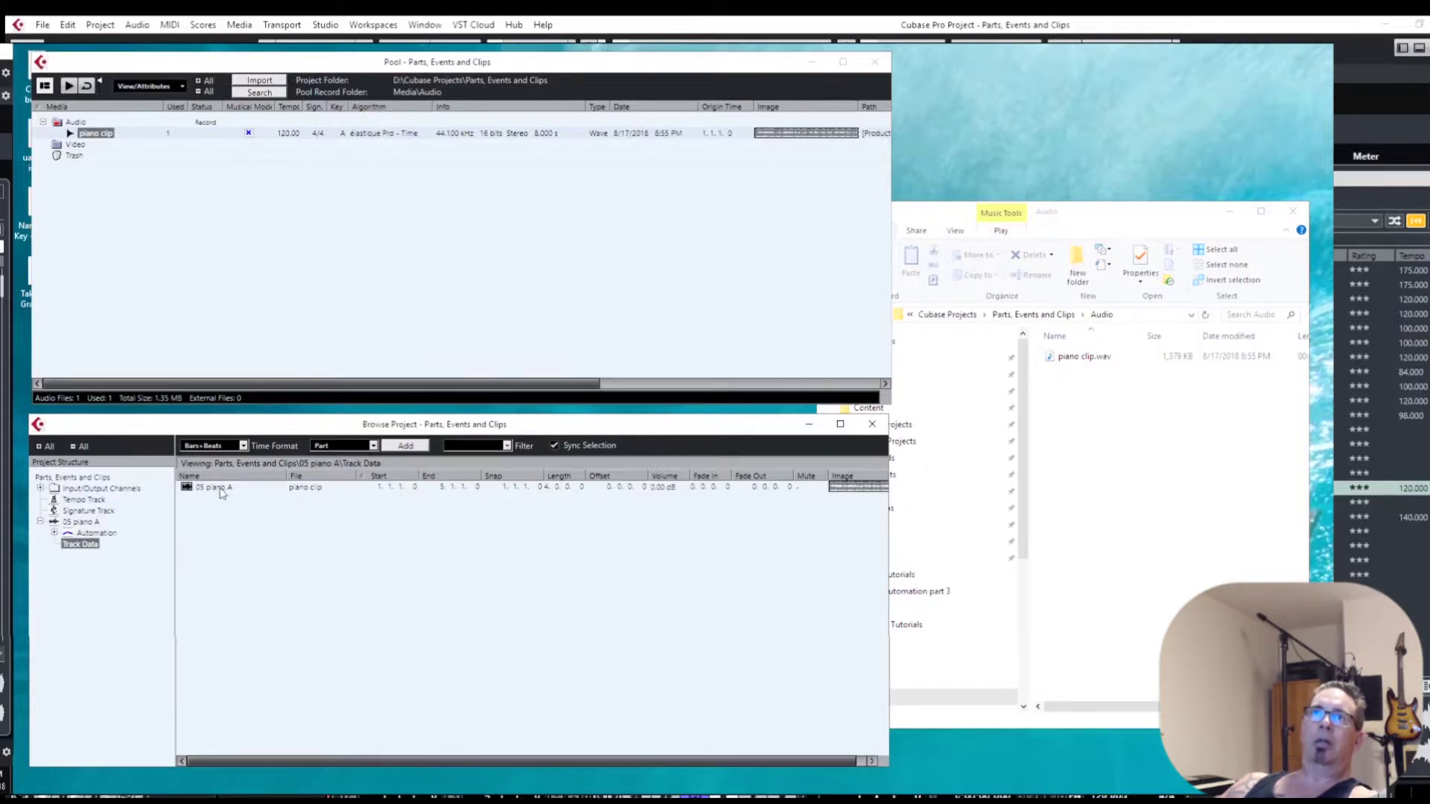
double_click(219, 489)
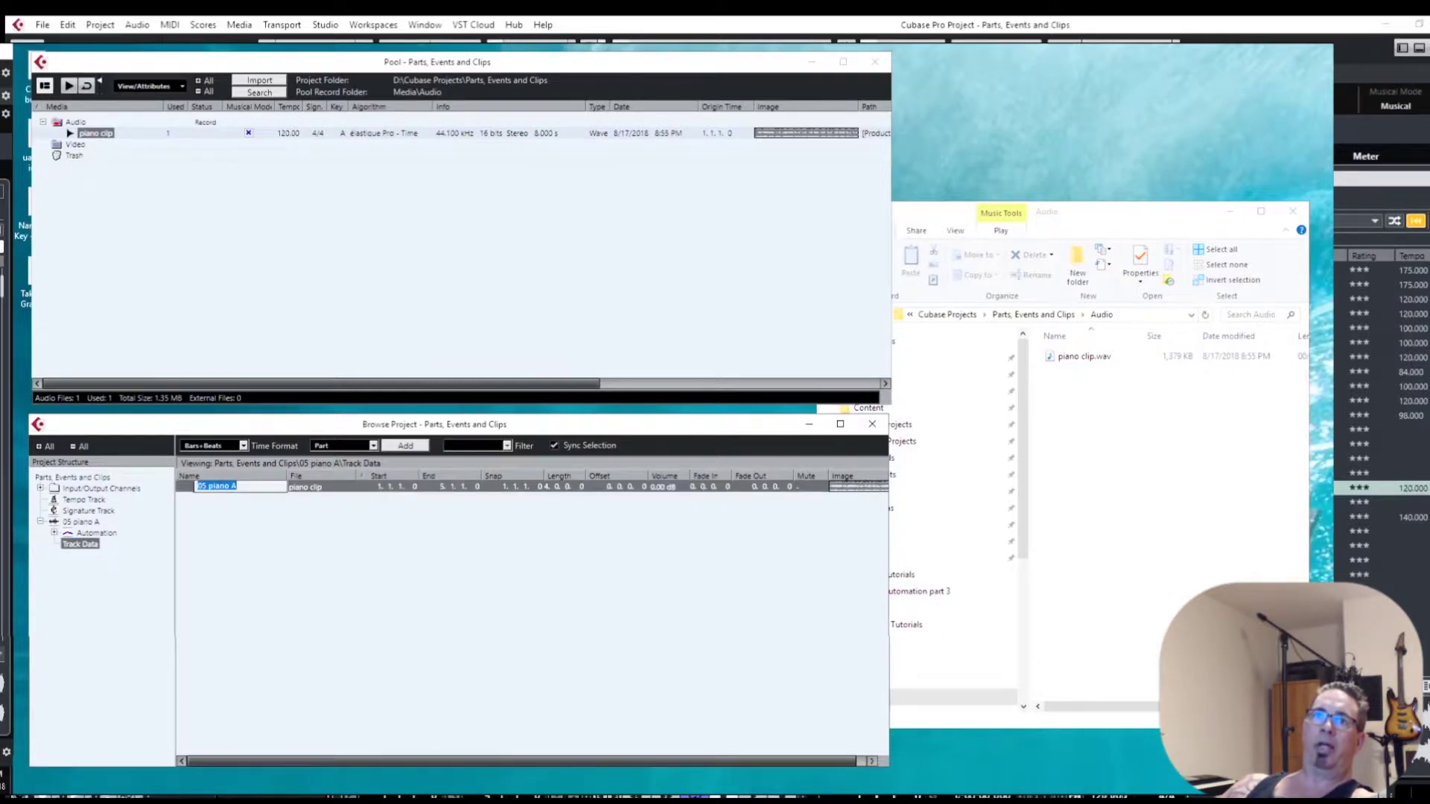
key("Return")
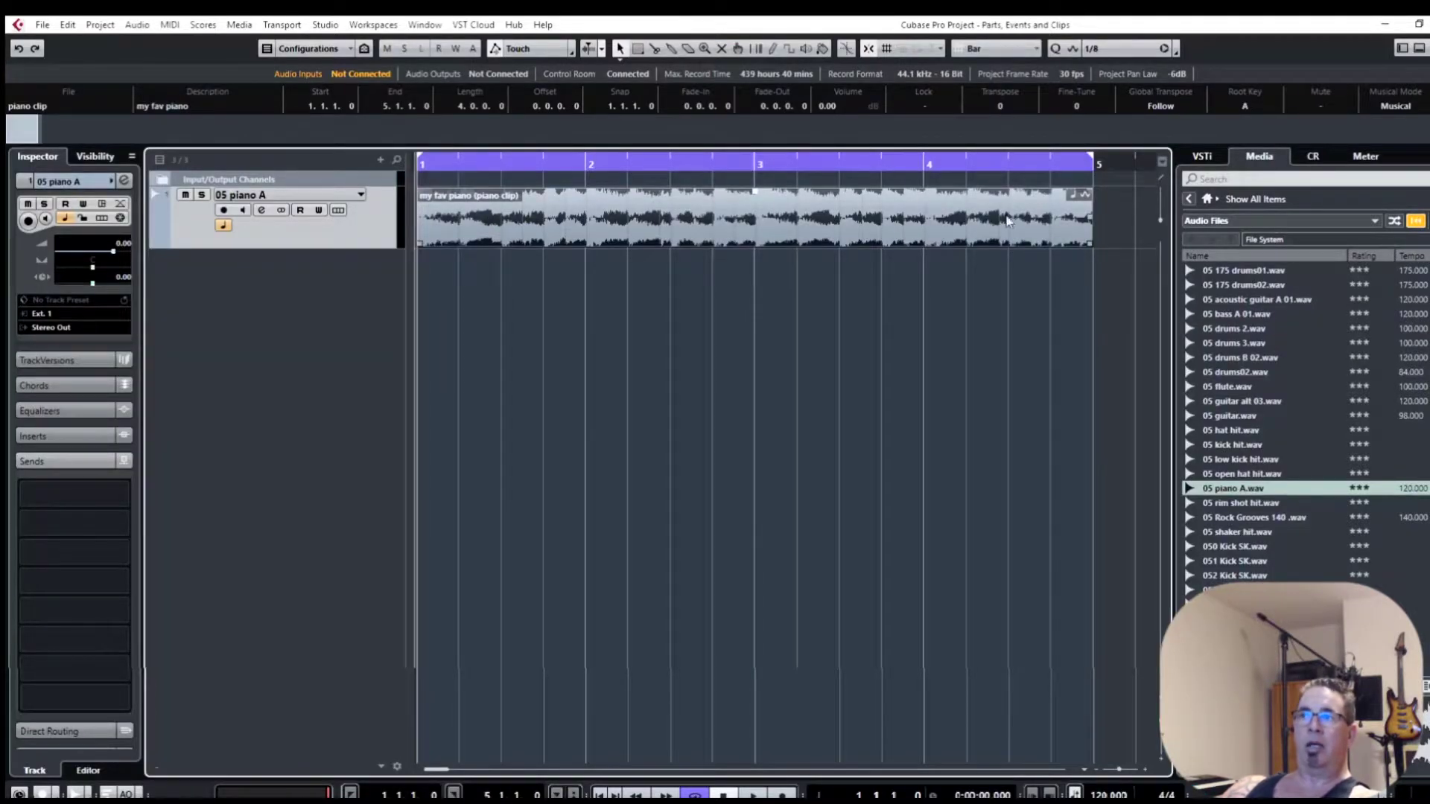
- Split the my fav piano event on the 05 piano A track at bars 2, 3 and 4
left_click_drag(1089, 244, 908, 244)
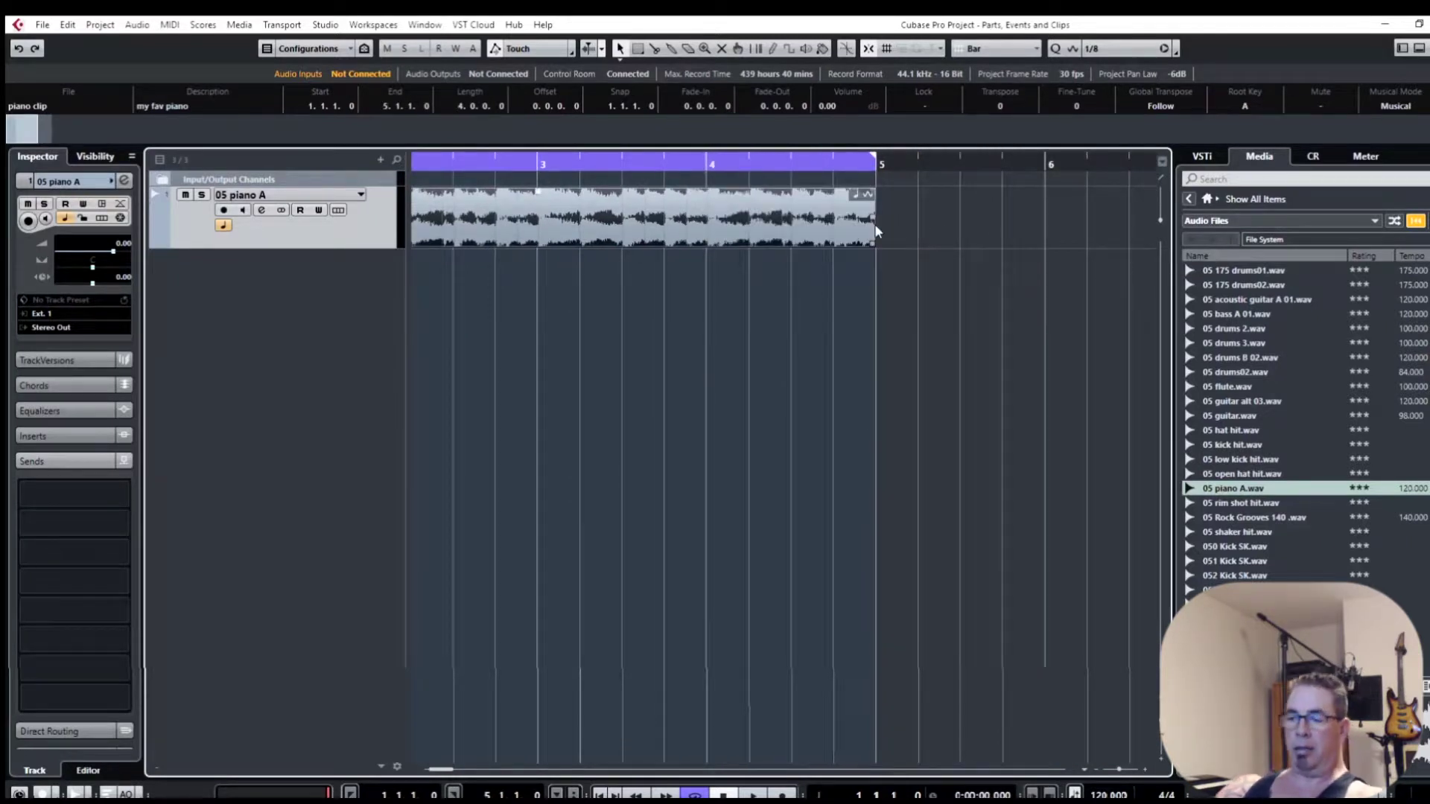
key("shift+f")
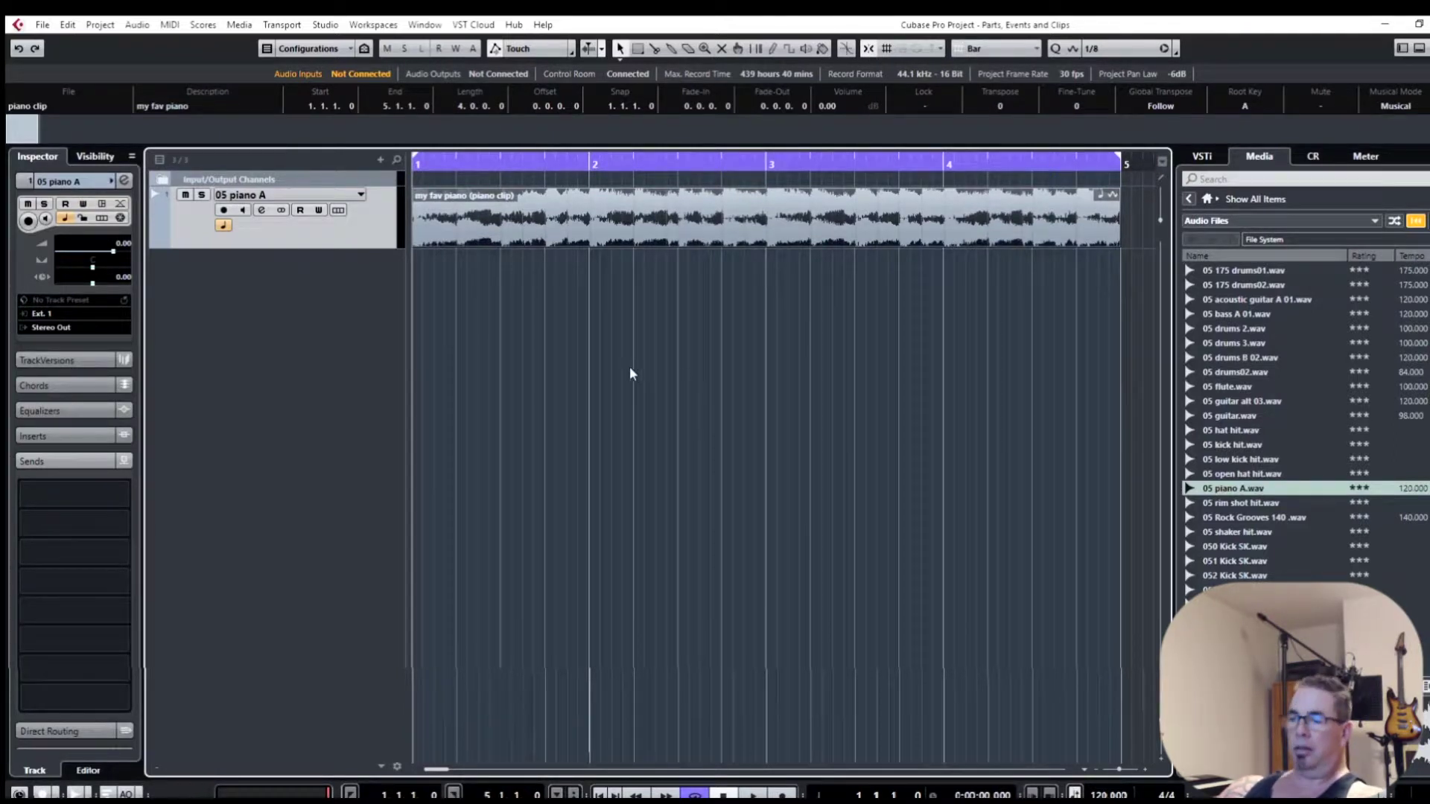
left_click(592, 231, "alt")
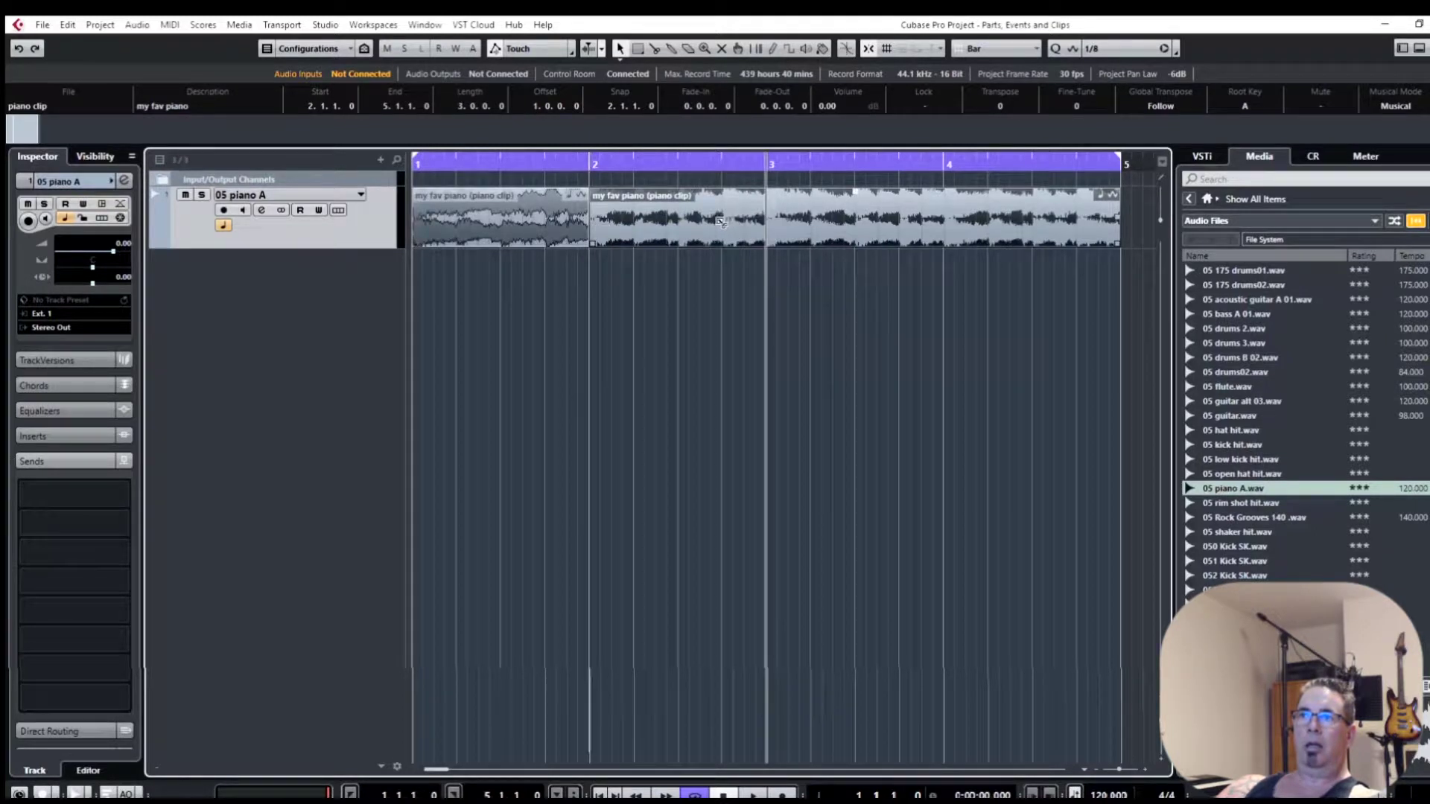
left_click(767, 216, "alt")
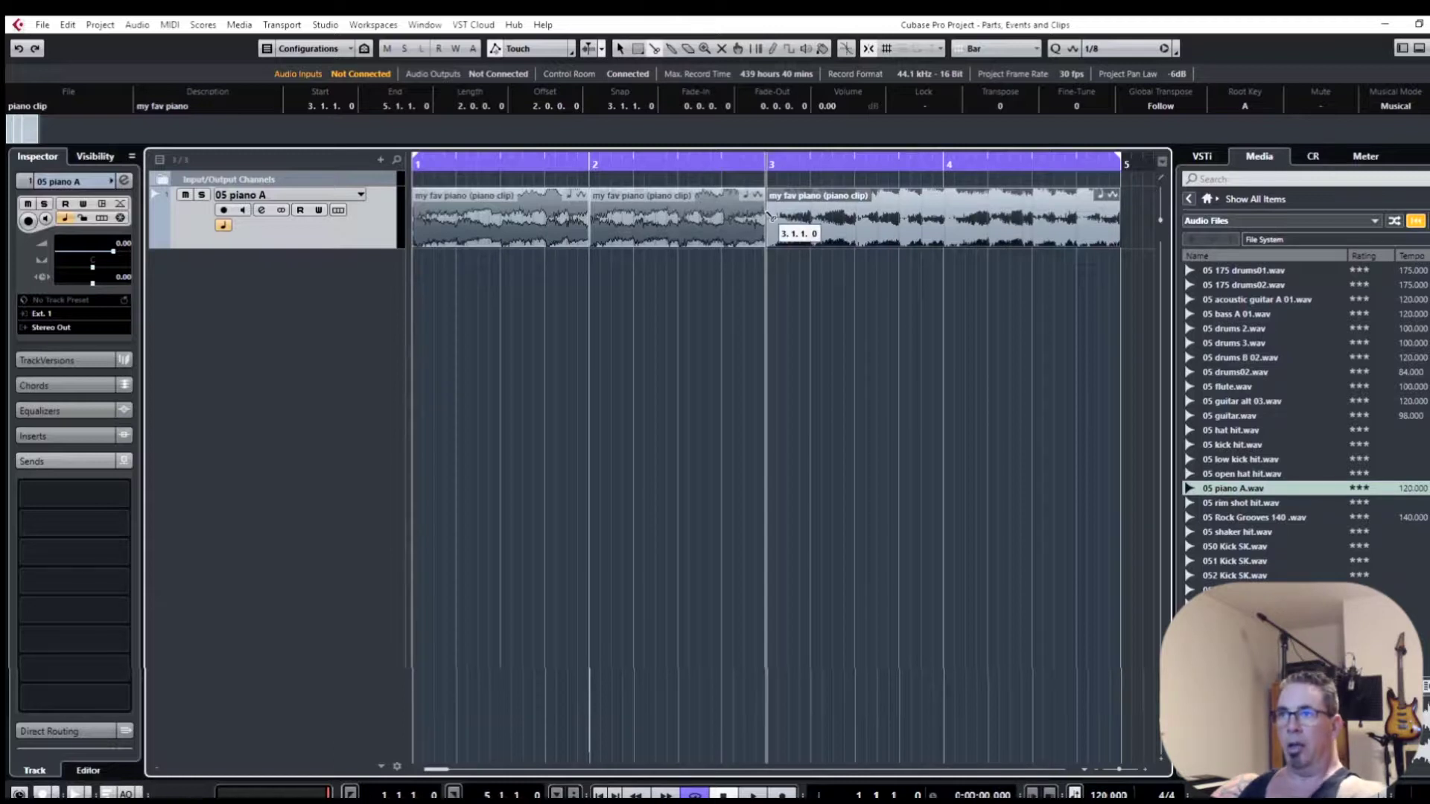
left_click(938, 218, "alt")
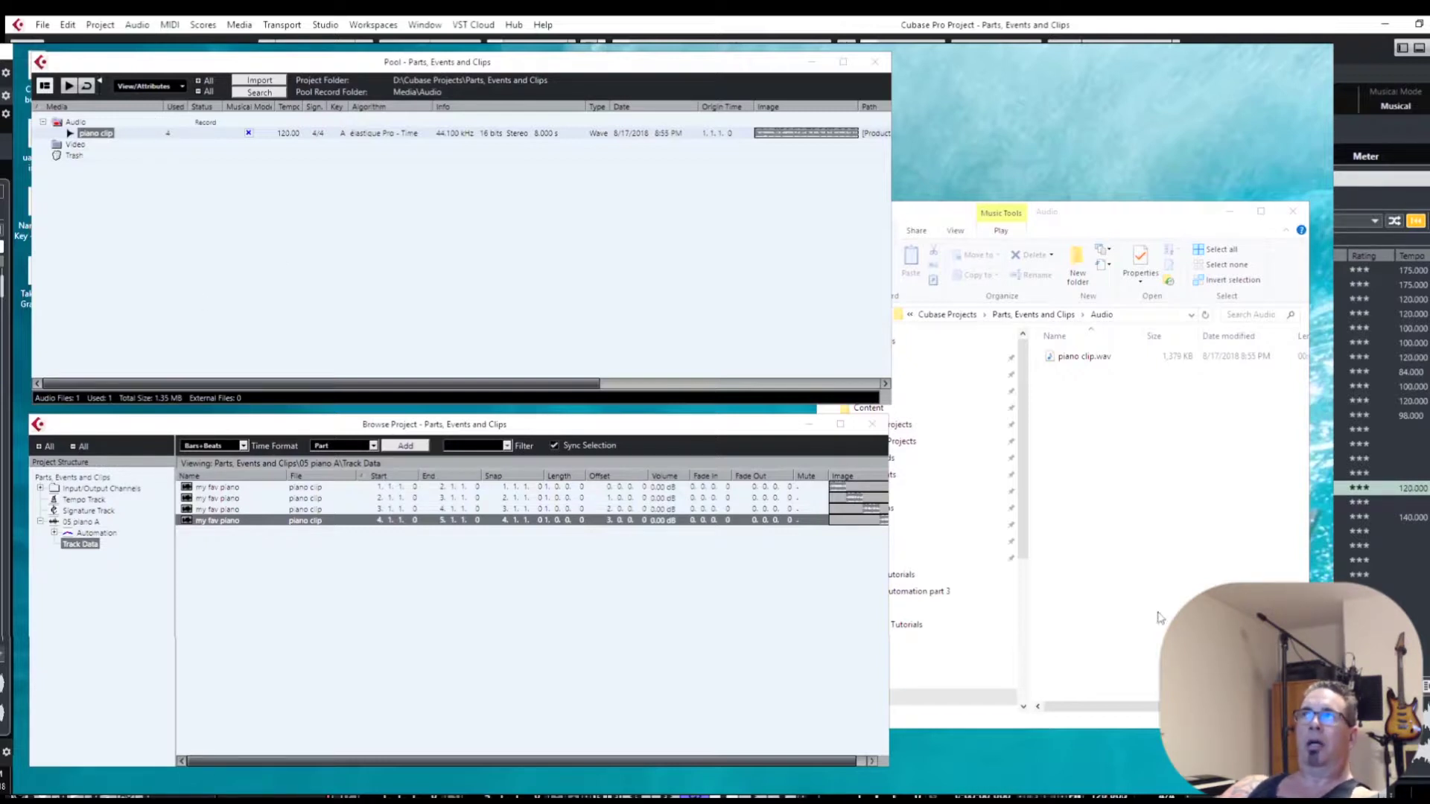
- Compare the audio file in the project's Audio folder with the position, length and offset values of the split events in the project browser
left_click(1114, 631)
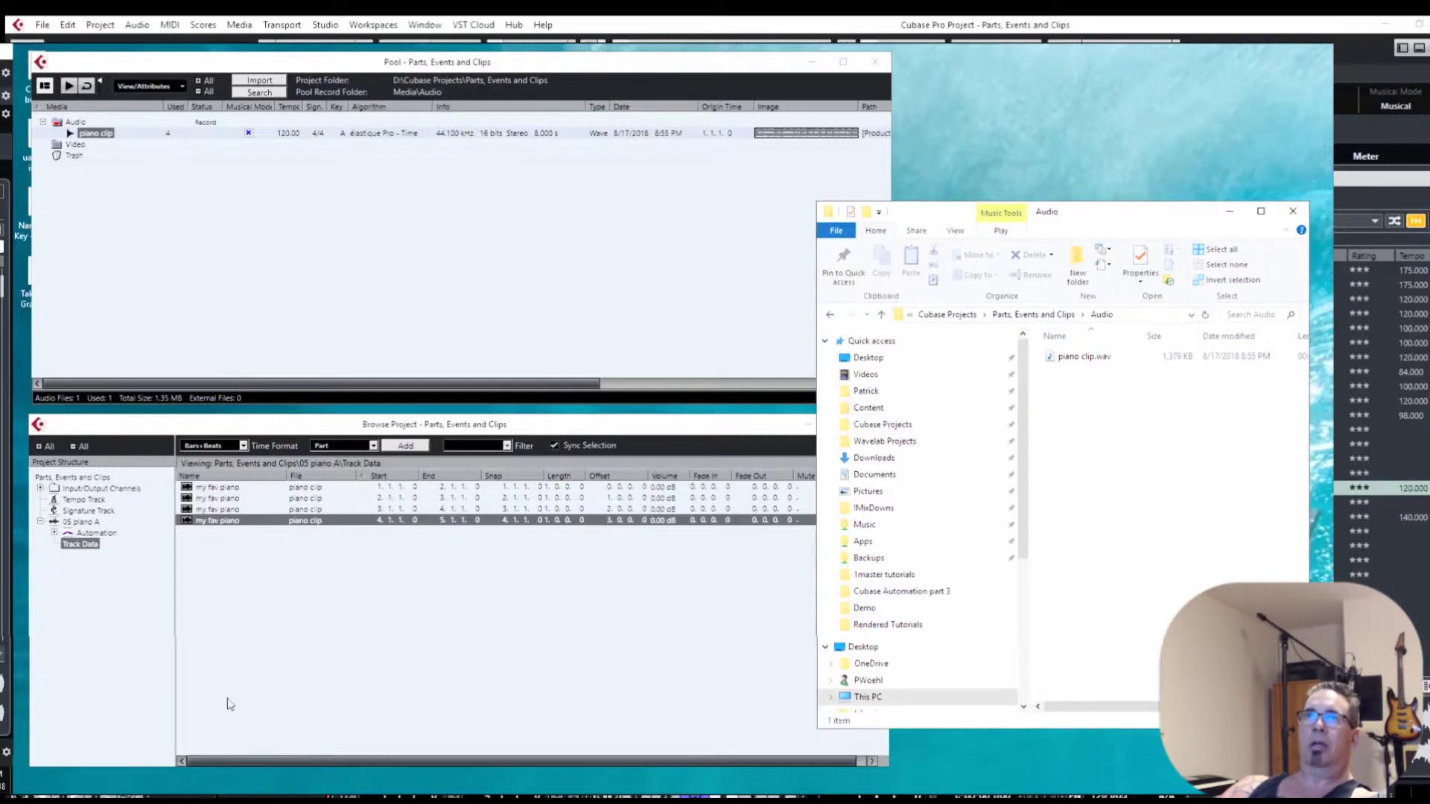
left_click(238, 670)
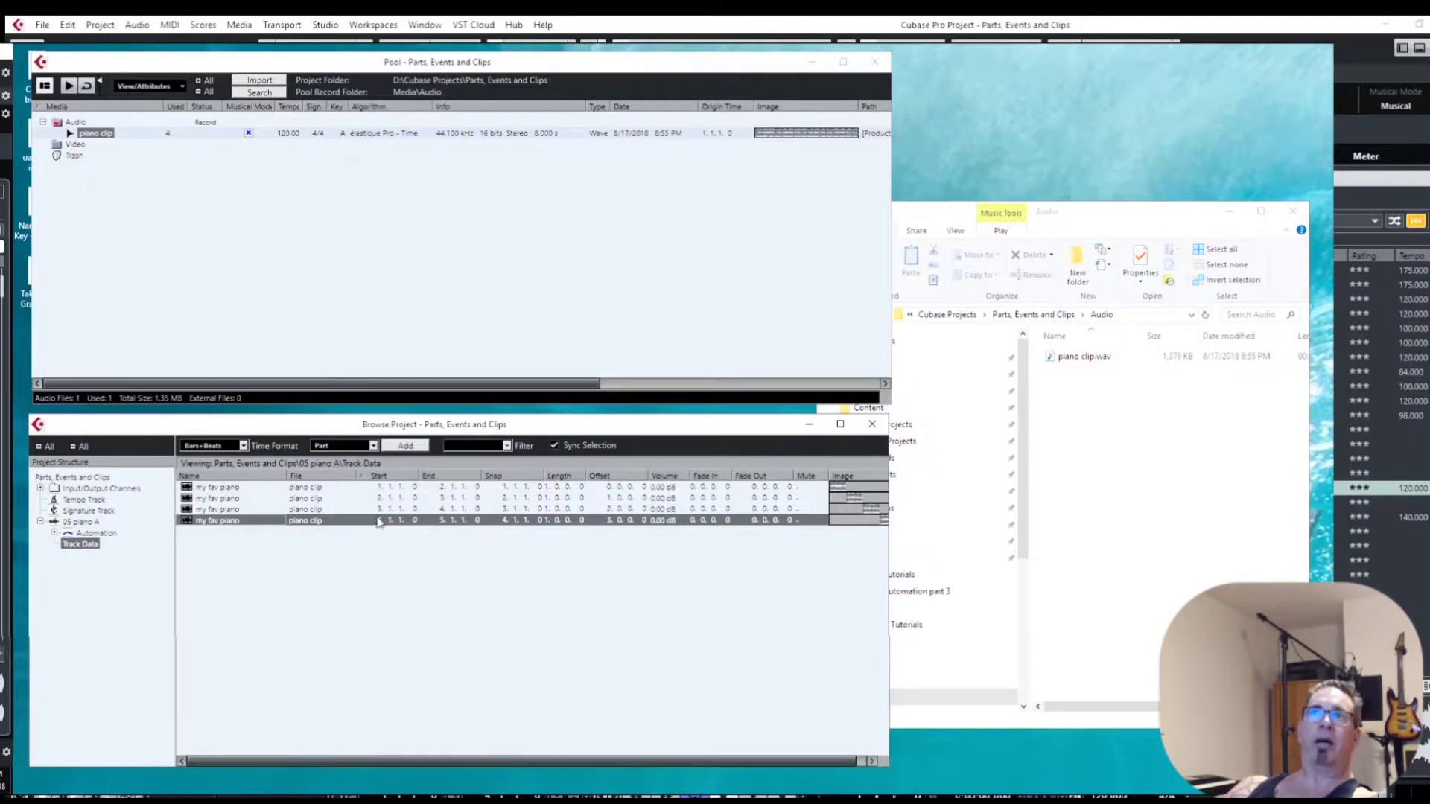
double_click(380, 511)
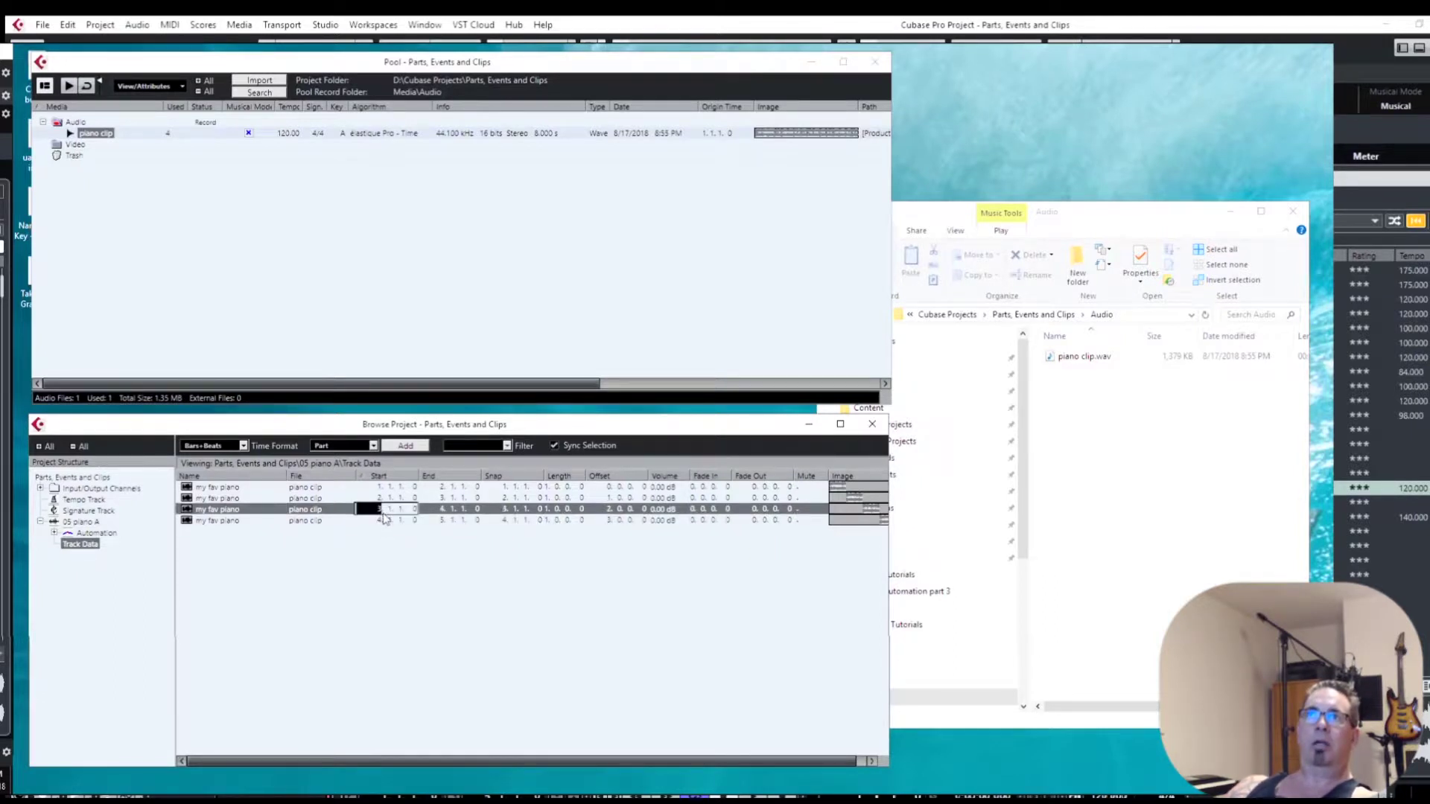
key("Return")
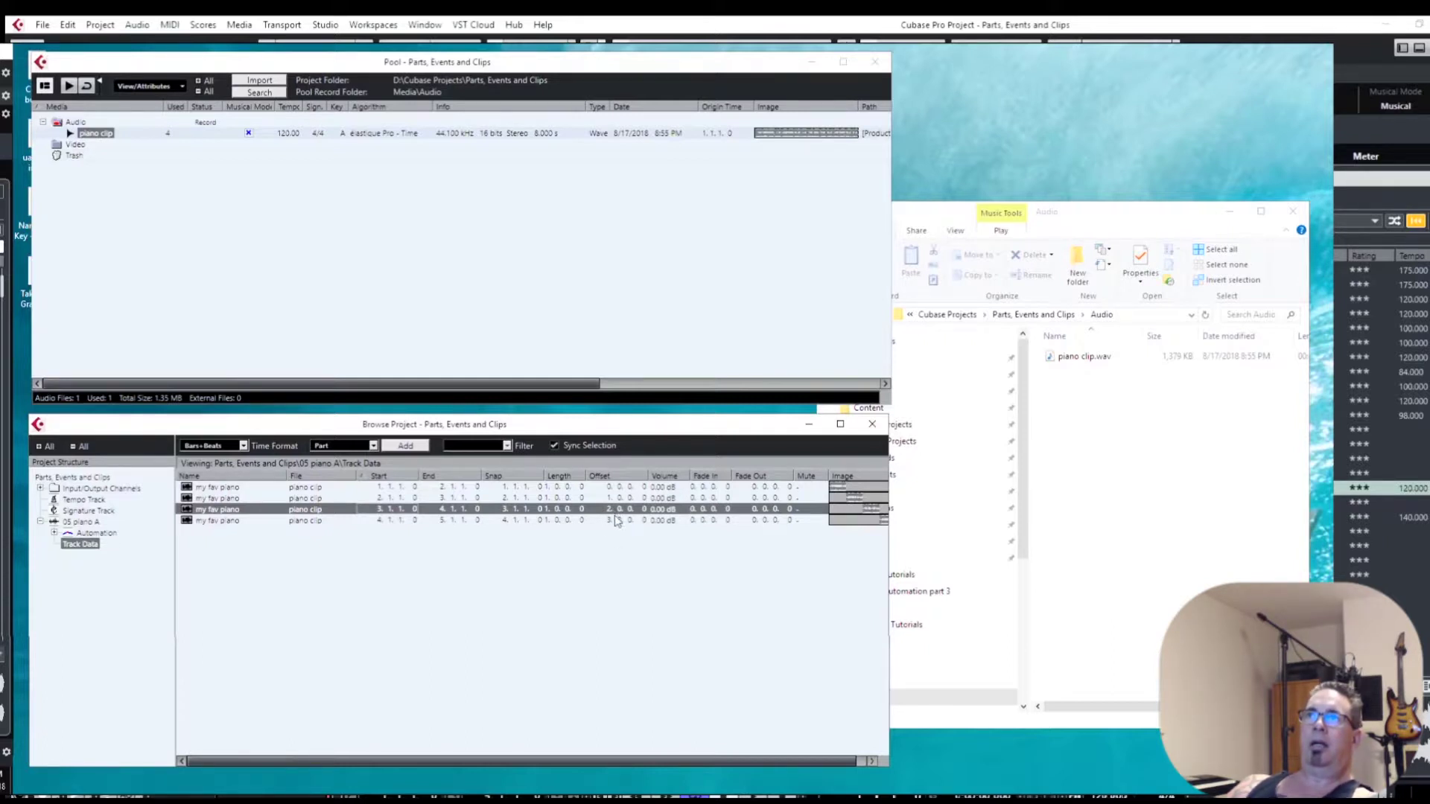
left_click(502, 498)
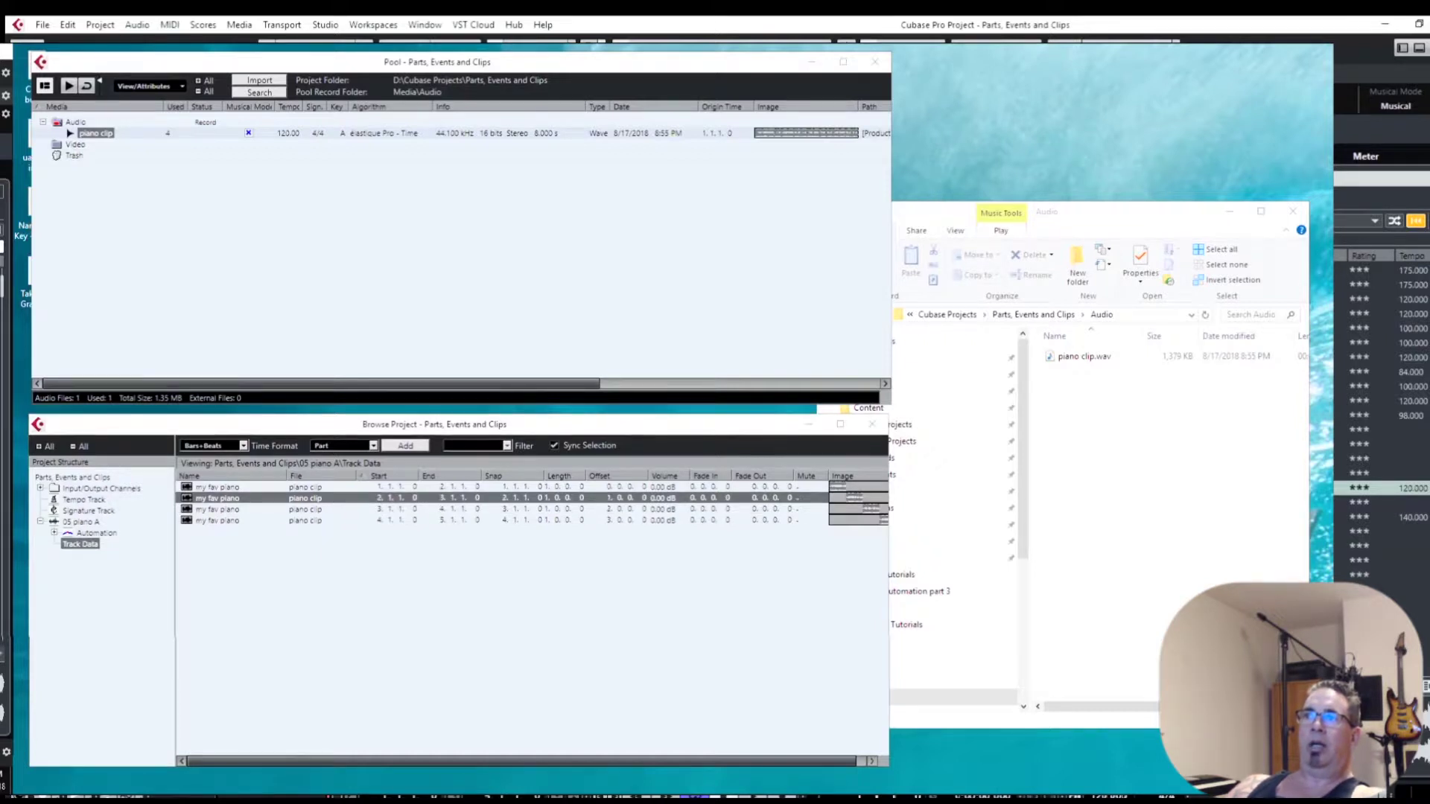
left_click(503, 521)
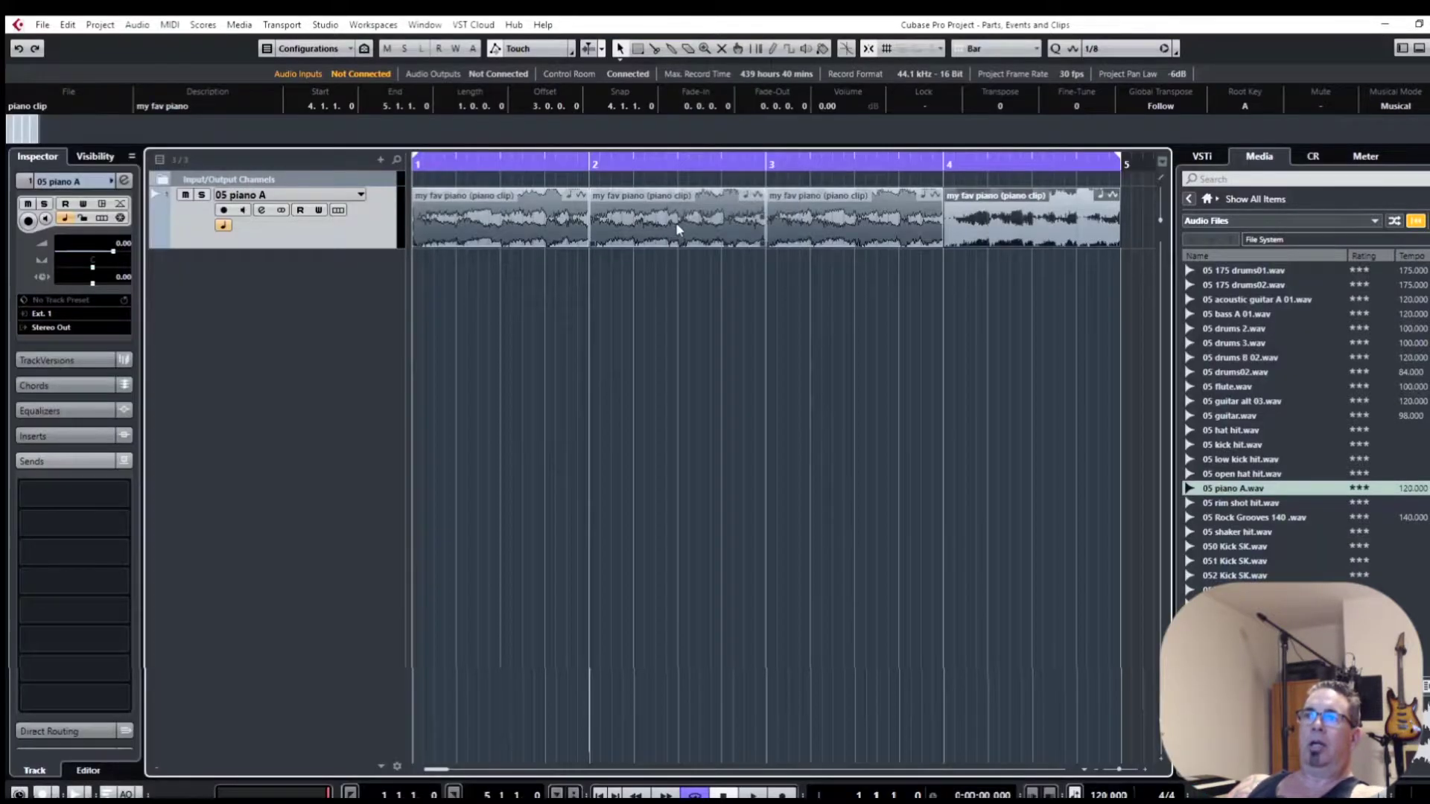
- Select the first and second piano events in turn on the track to inspect their info line values
left_click(676, 222)
left_click(540, 216)
left_click(664, 235)
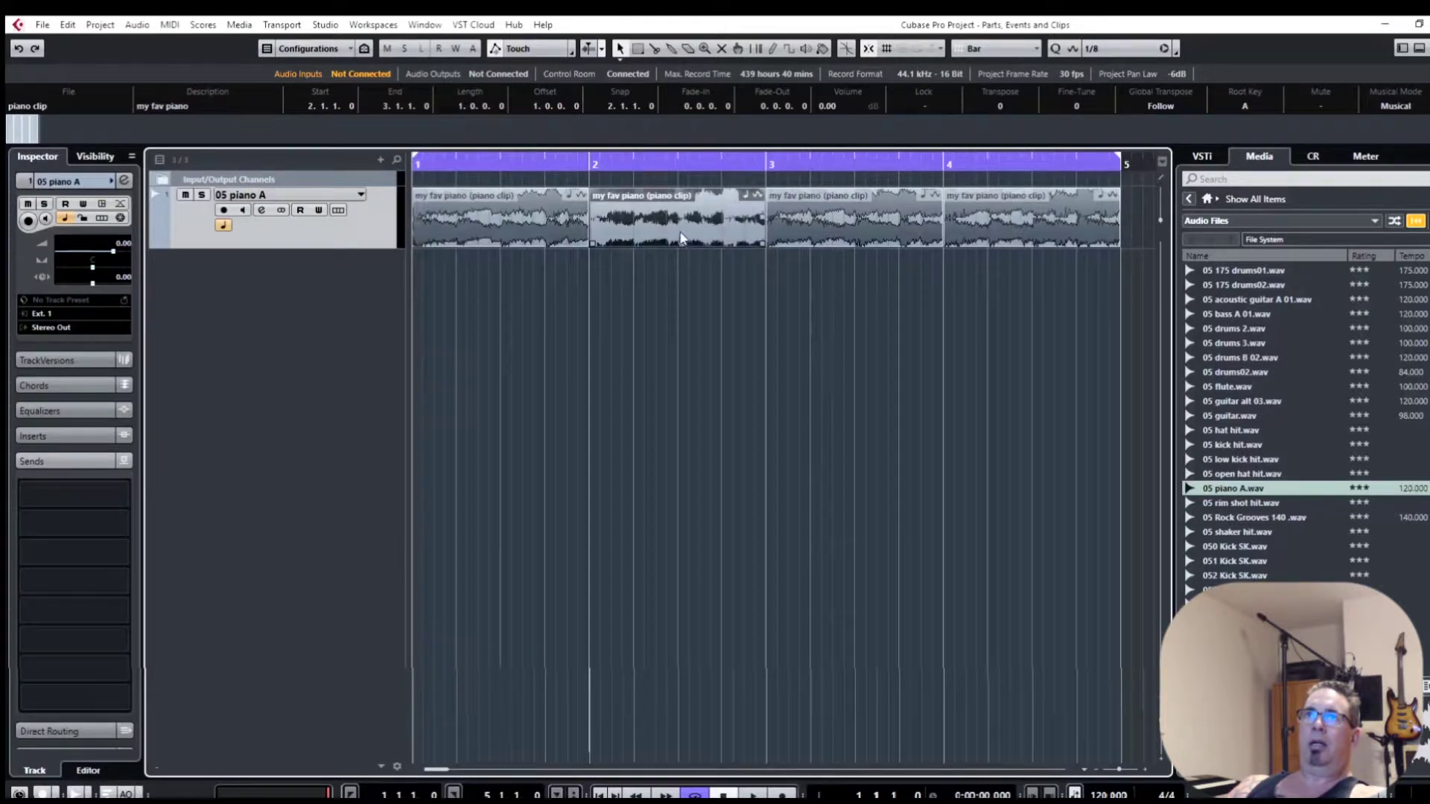
left_click(532, 222)
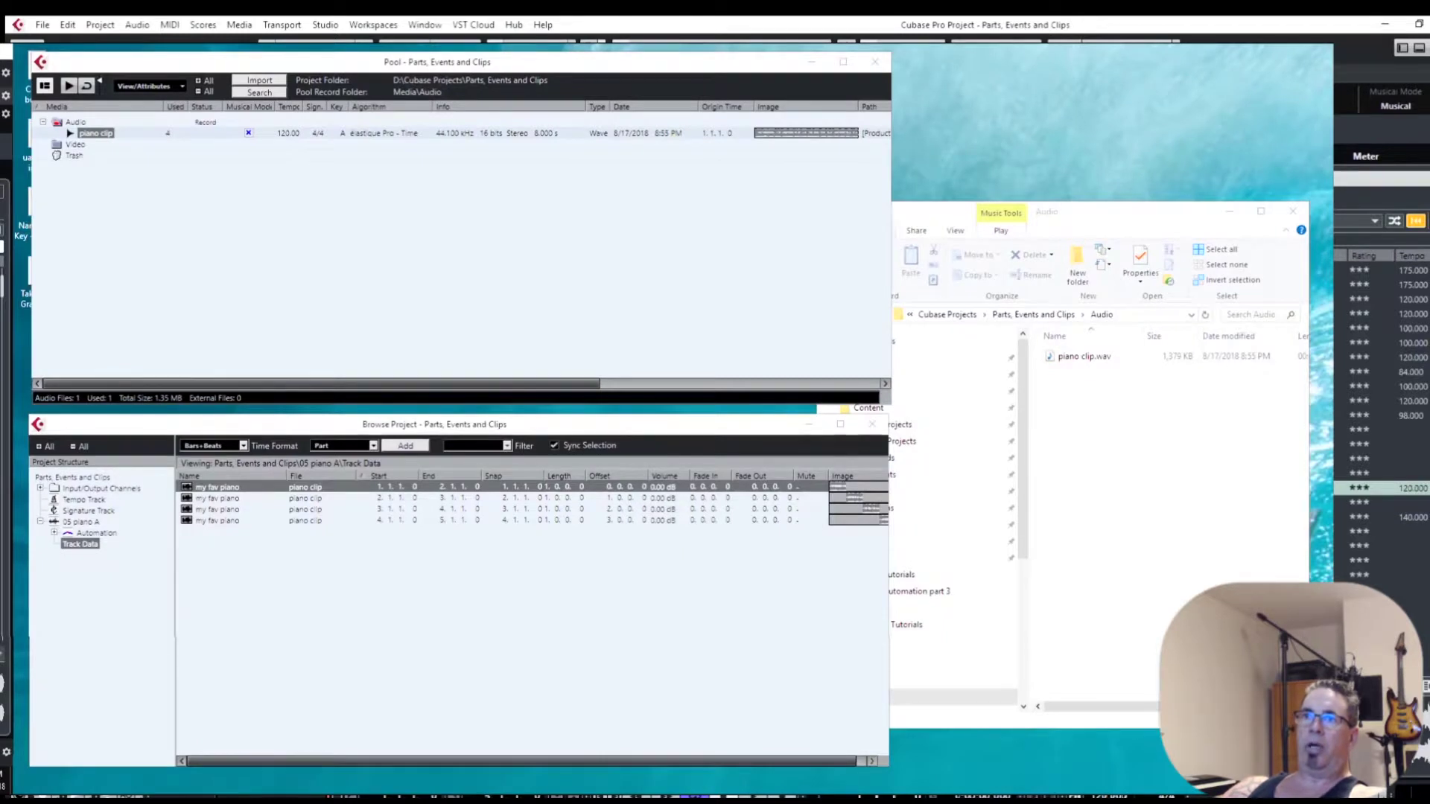
- Trim the start of the two-bar piano event to bar 2 and move the Audio 01 event to bar 1 of the 05 piano A track
left_click(218, 488)
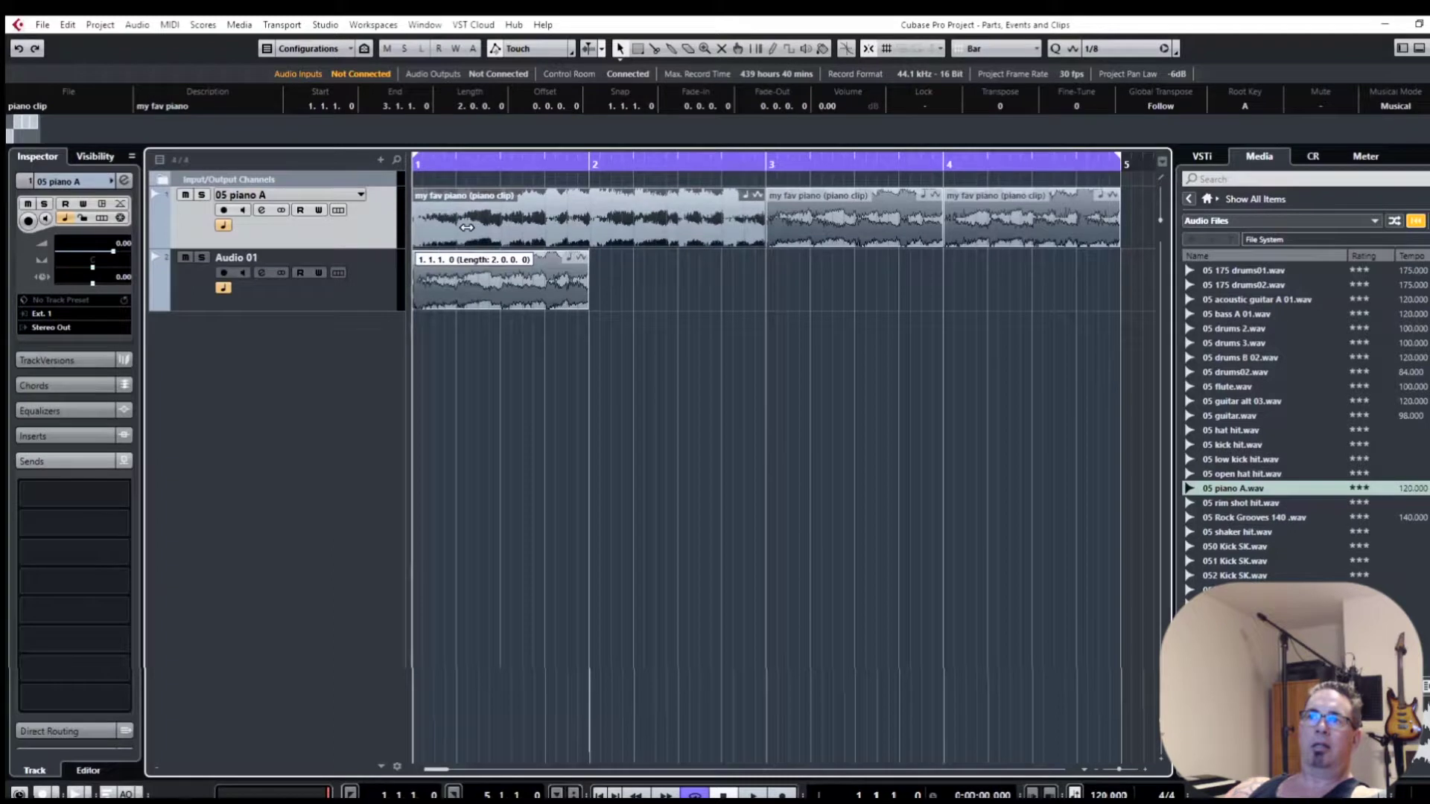
left_click_drag(467, 227, 467, 231)
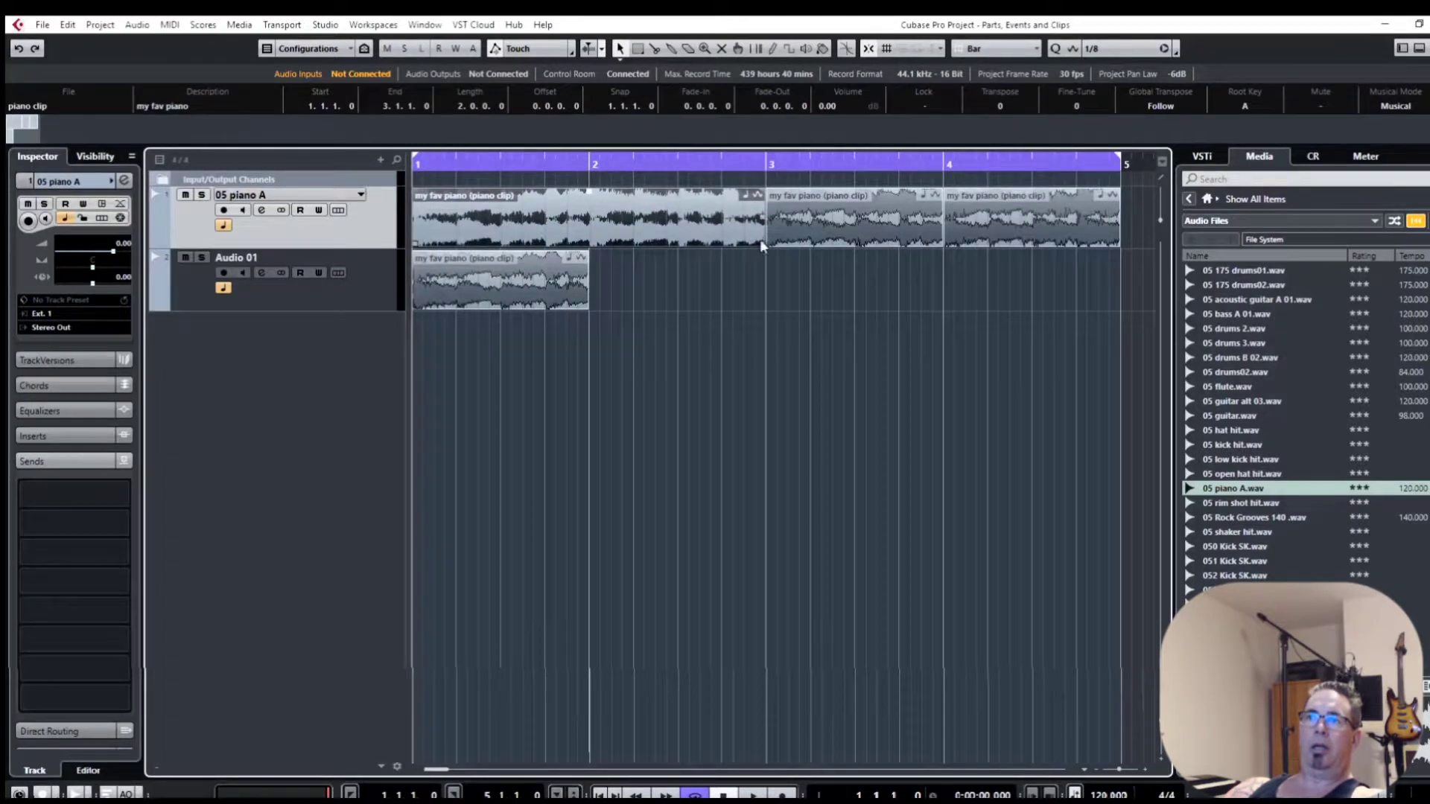
left_click_drag(760, 241, 765, 206)
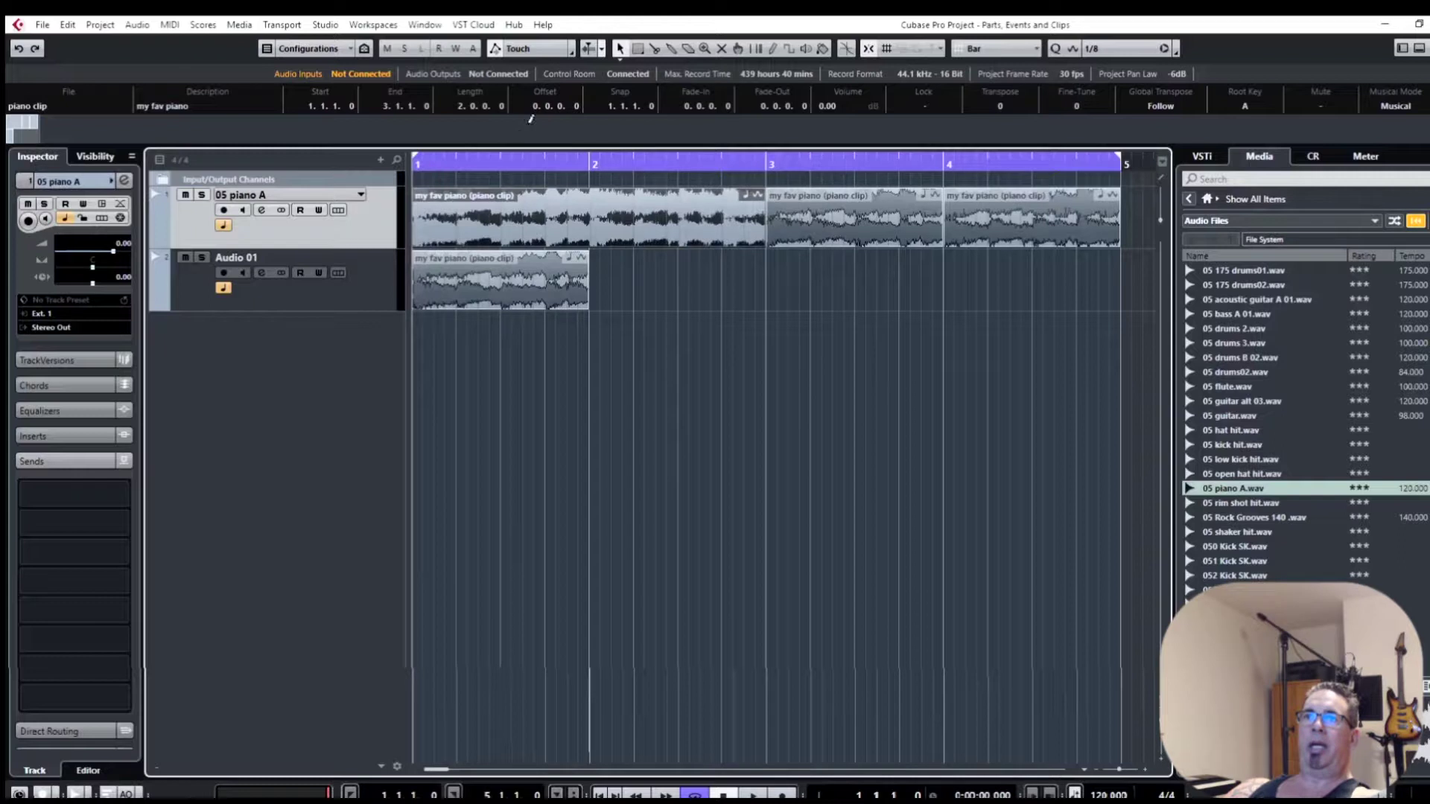
left_click_drag(415, 243, 594, 242)
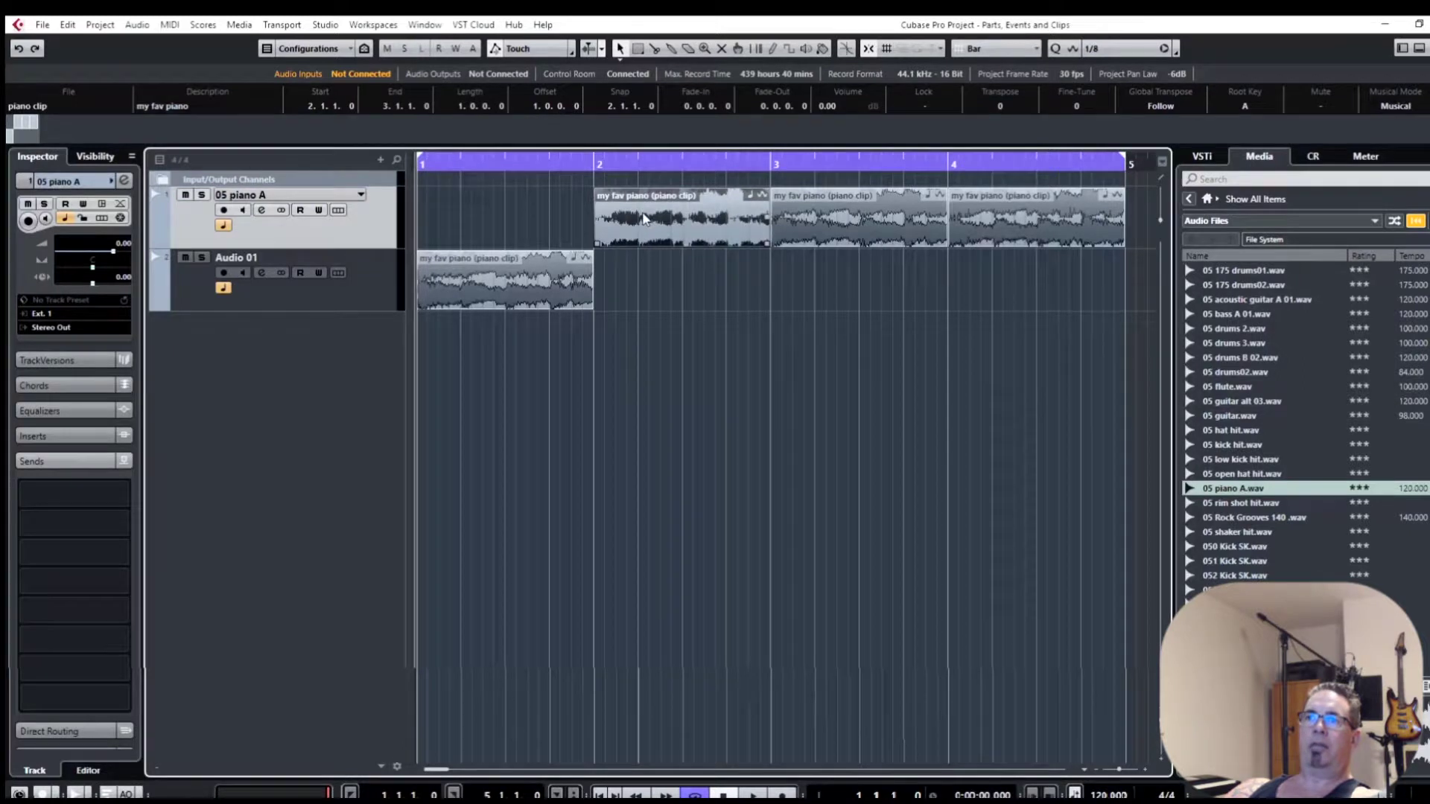
left_click(511, 277)
left_click_drag(511, 277, 512, 234)
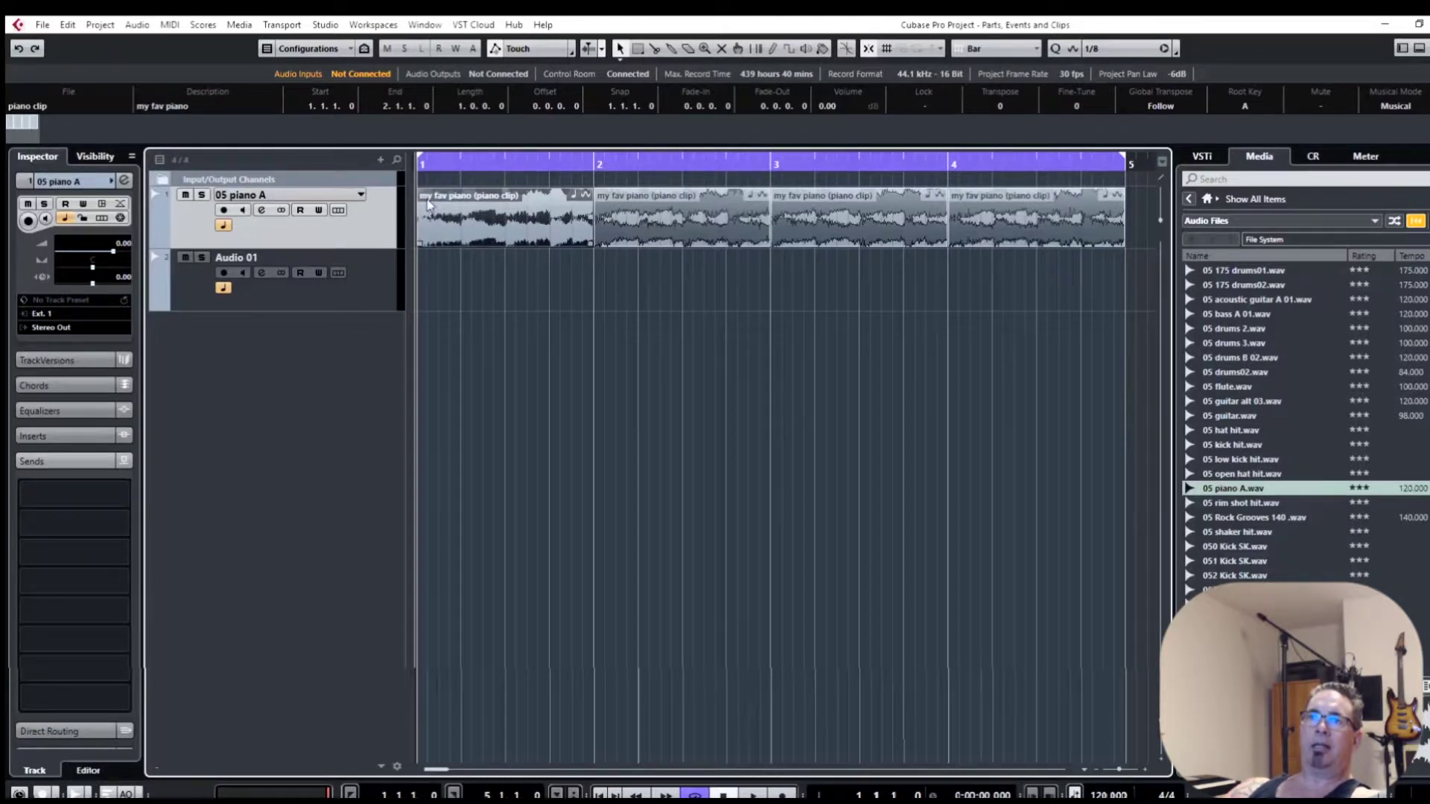
- Try a fade-in of up to 0.2.3.39 on the first piano event and reset it to zero
left_click_drag(421, 189, 438, 187)
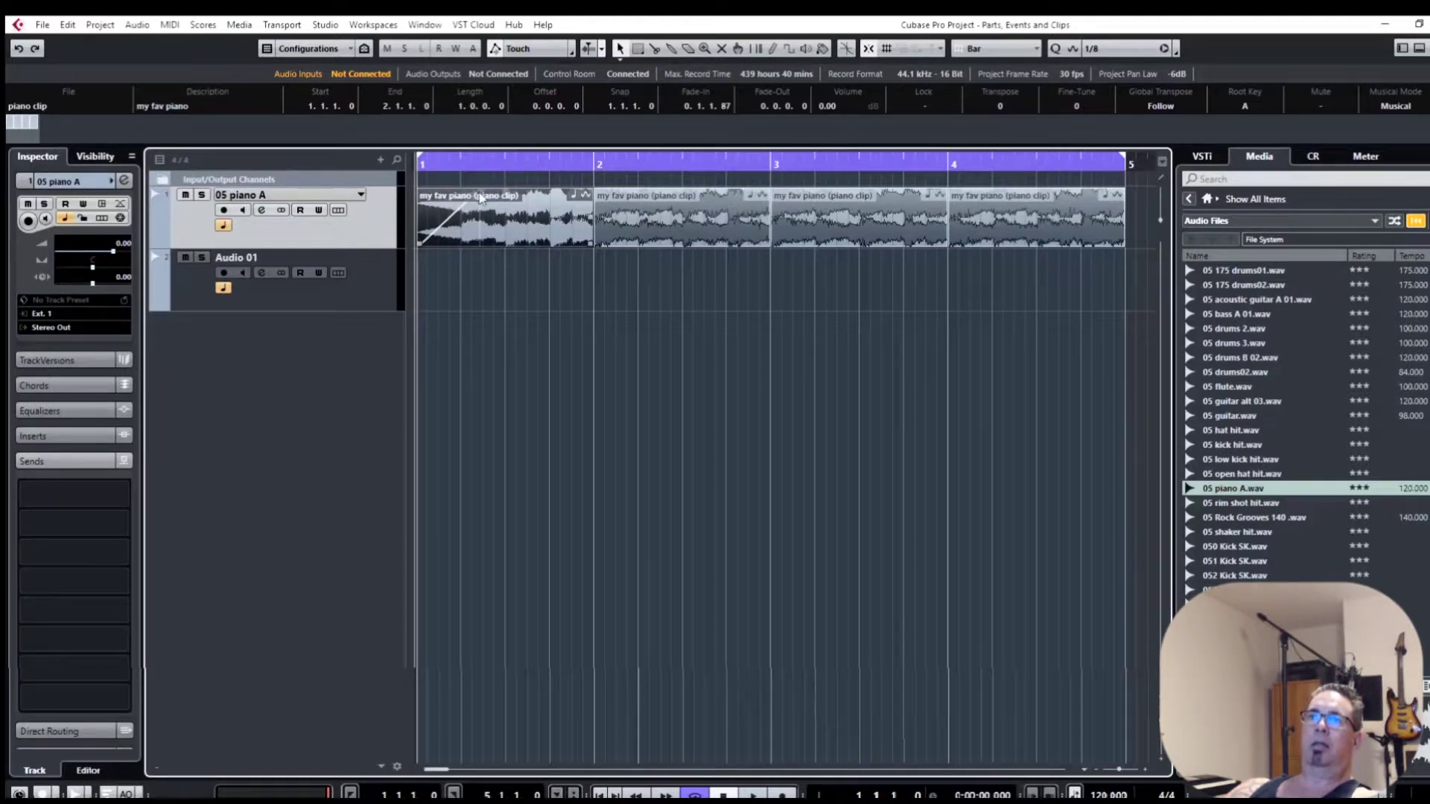
left_click_drag(481, 190, 542, 191)
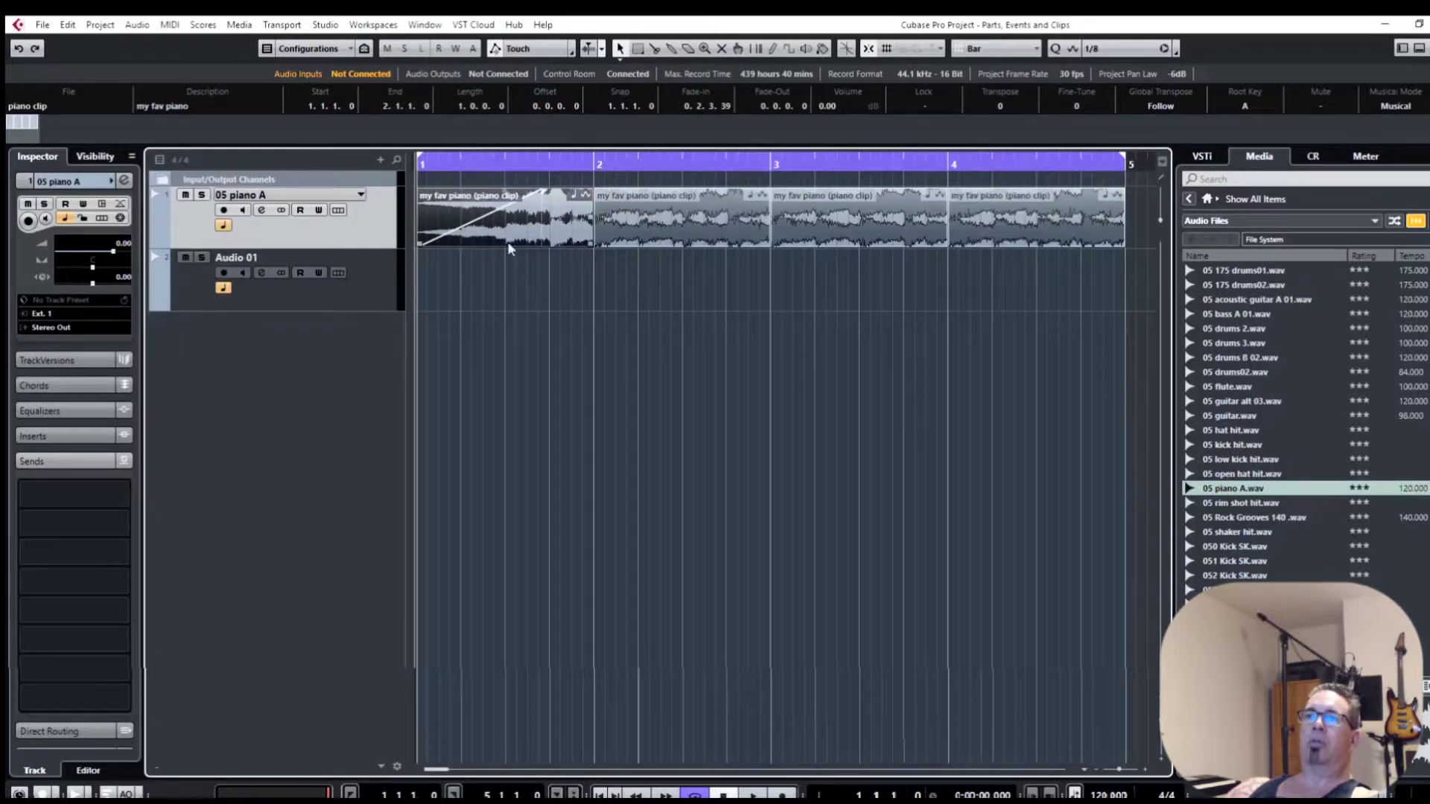
left_click_drag(543, 191, 417, 188)
- Remove the empty Audio 01 track from the project
left_click(382, 289)
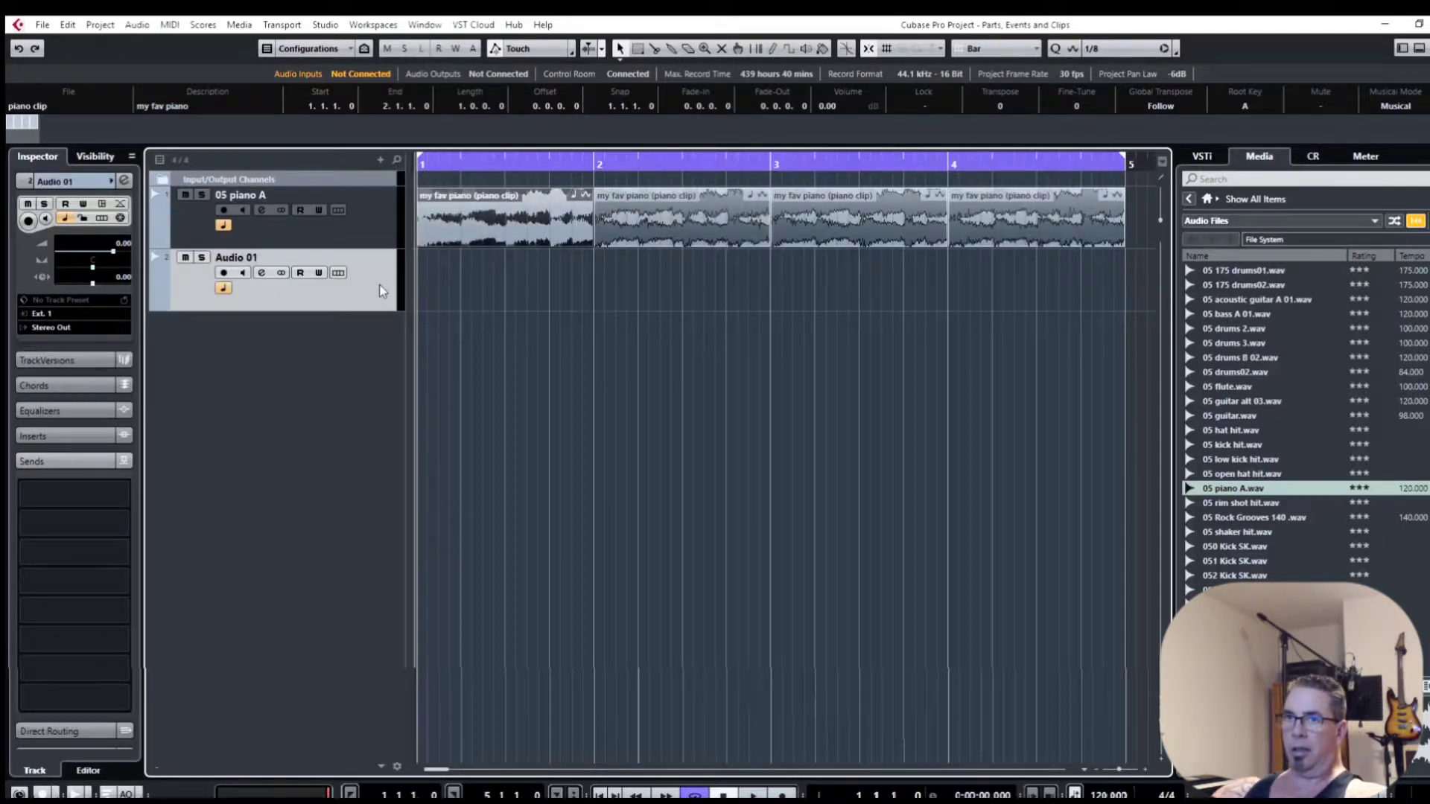
key("Delete")
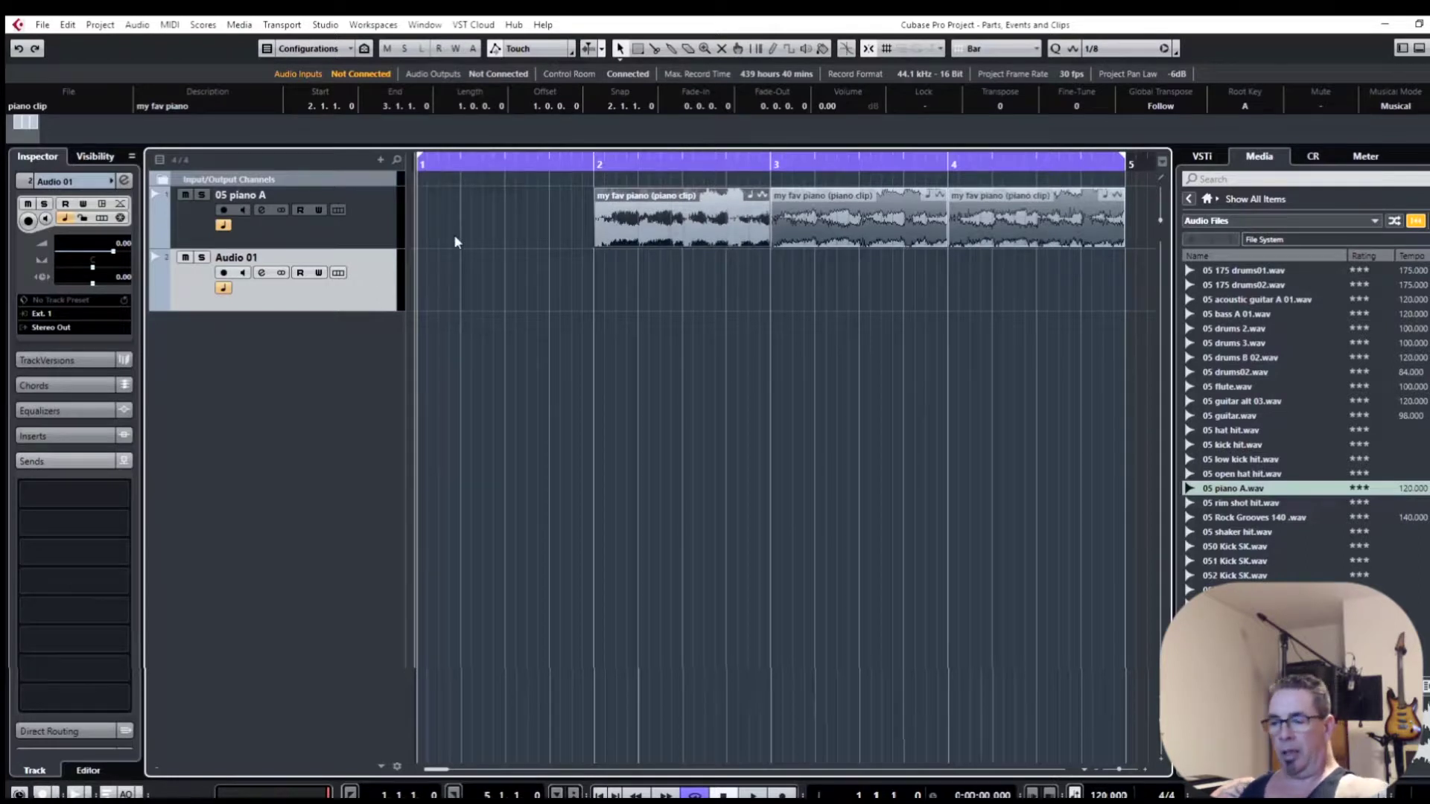
key("ctrl+z")
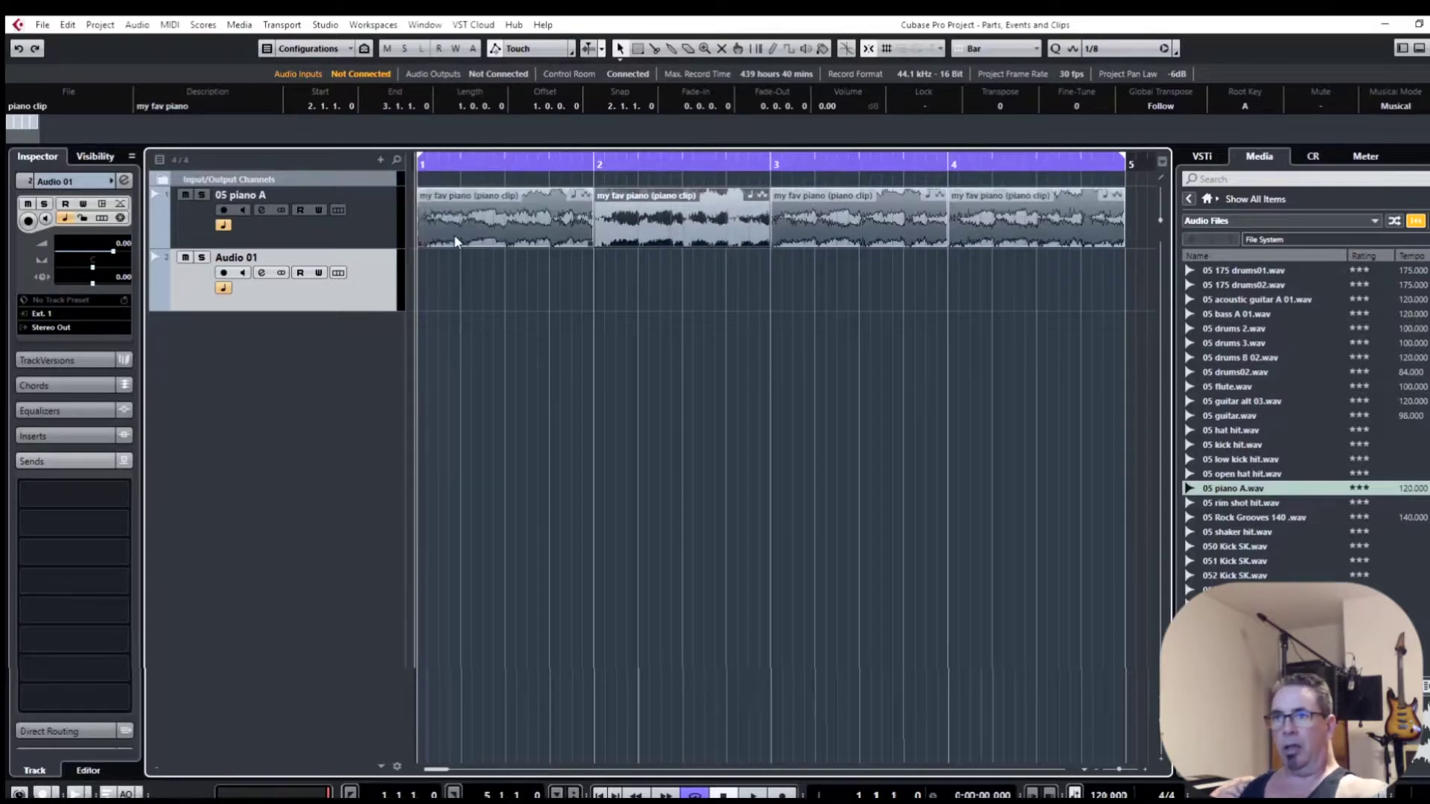
right_click(373, 268)
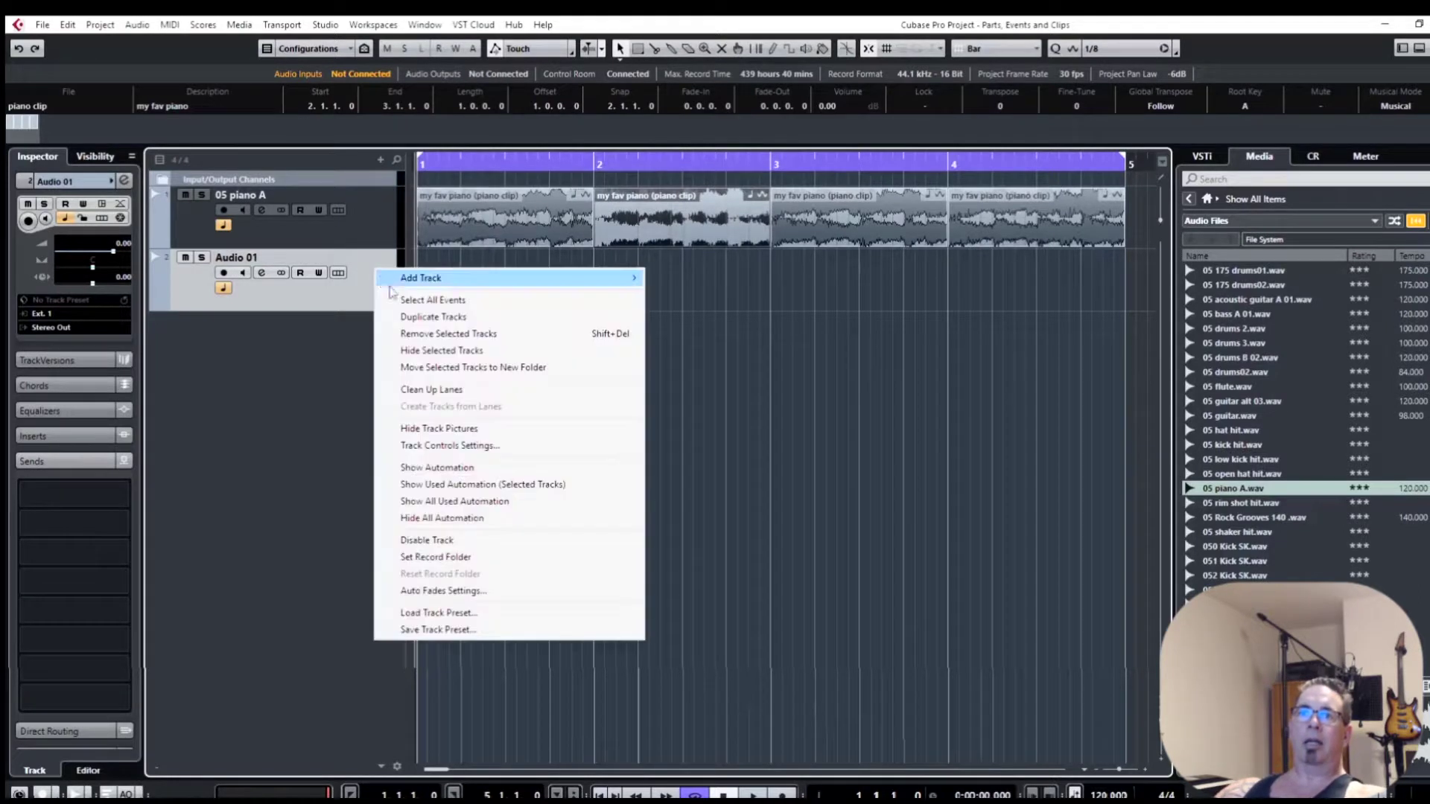
left_click(415, 336)
- Duplicate the 05 piano A track with its four split events
right_click(356, 222)
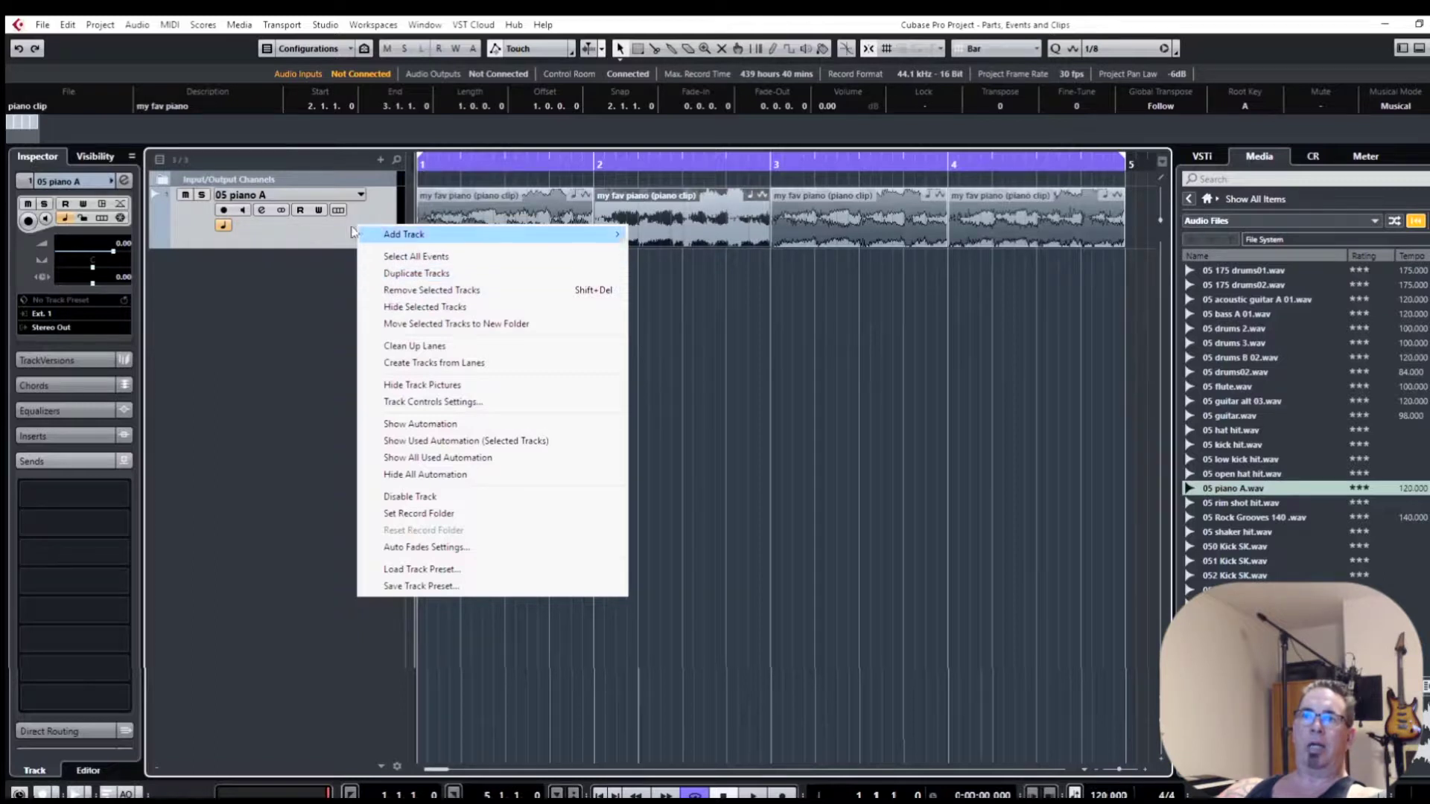
left_click(327, 220)
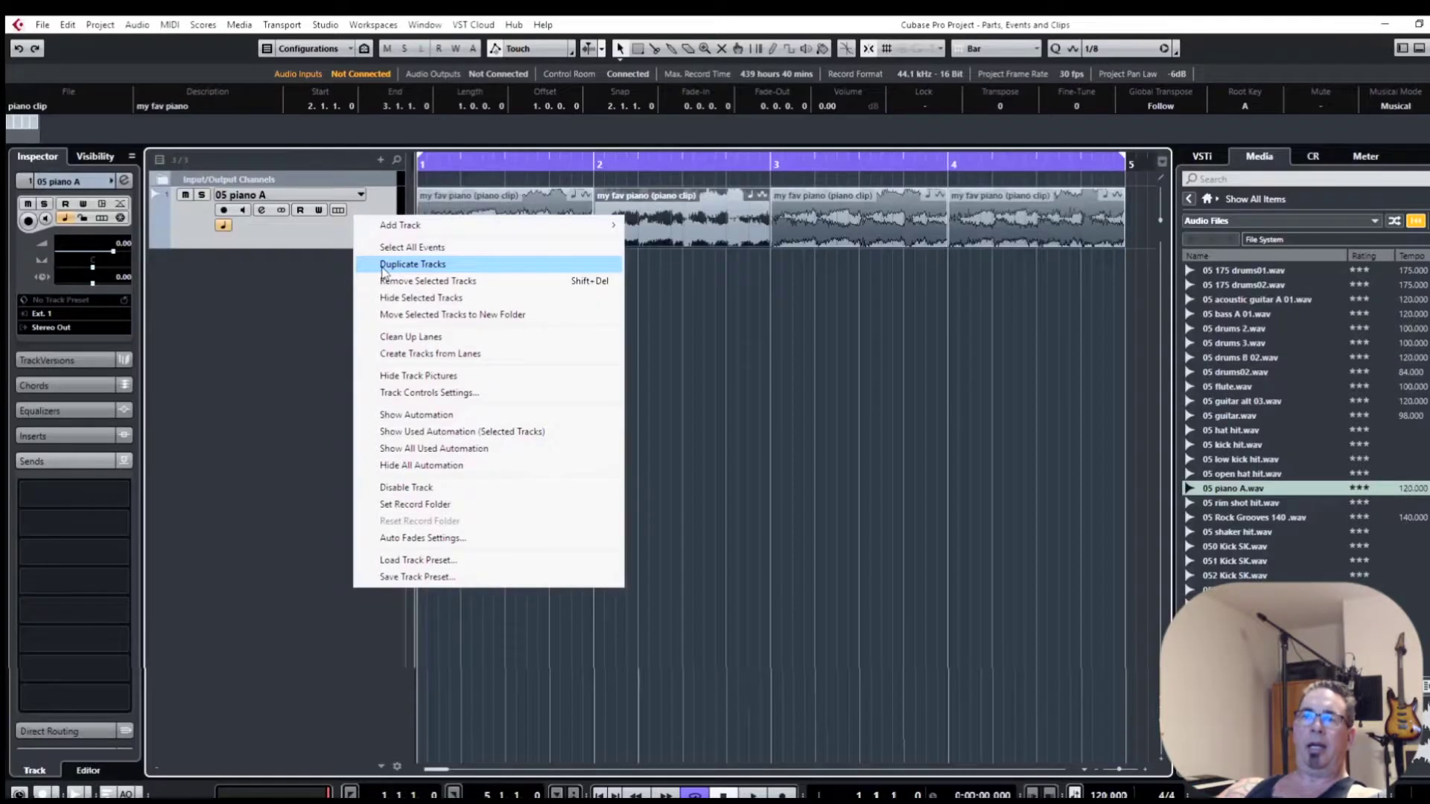
left_click(381, 265)
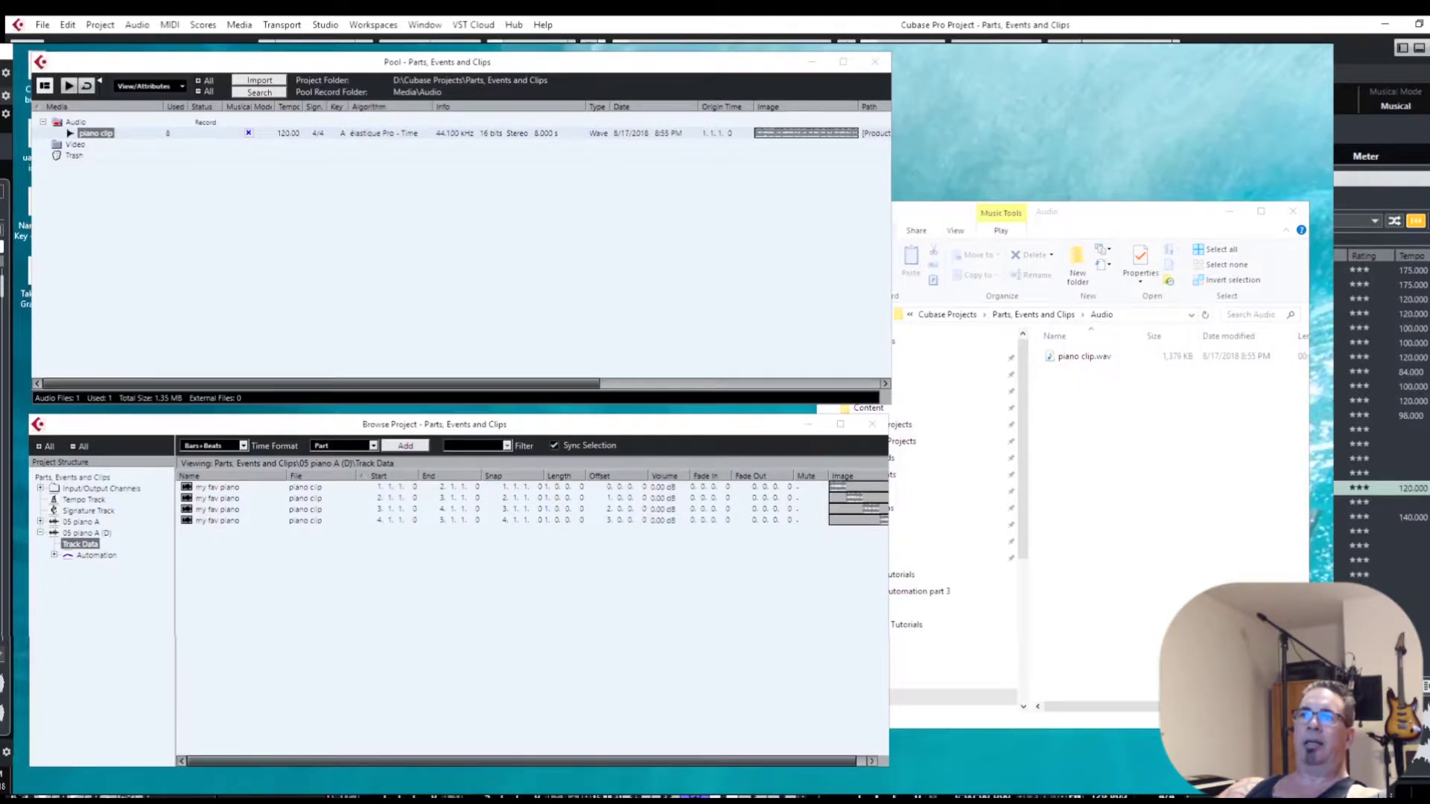
- Expand the project structure in the browser, rename the two piano tracks "track 1" and "track 2", and show track 2's Track Data
left_click(108, 639)
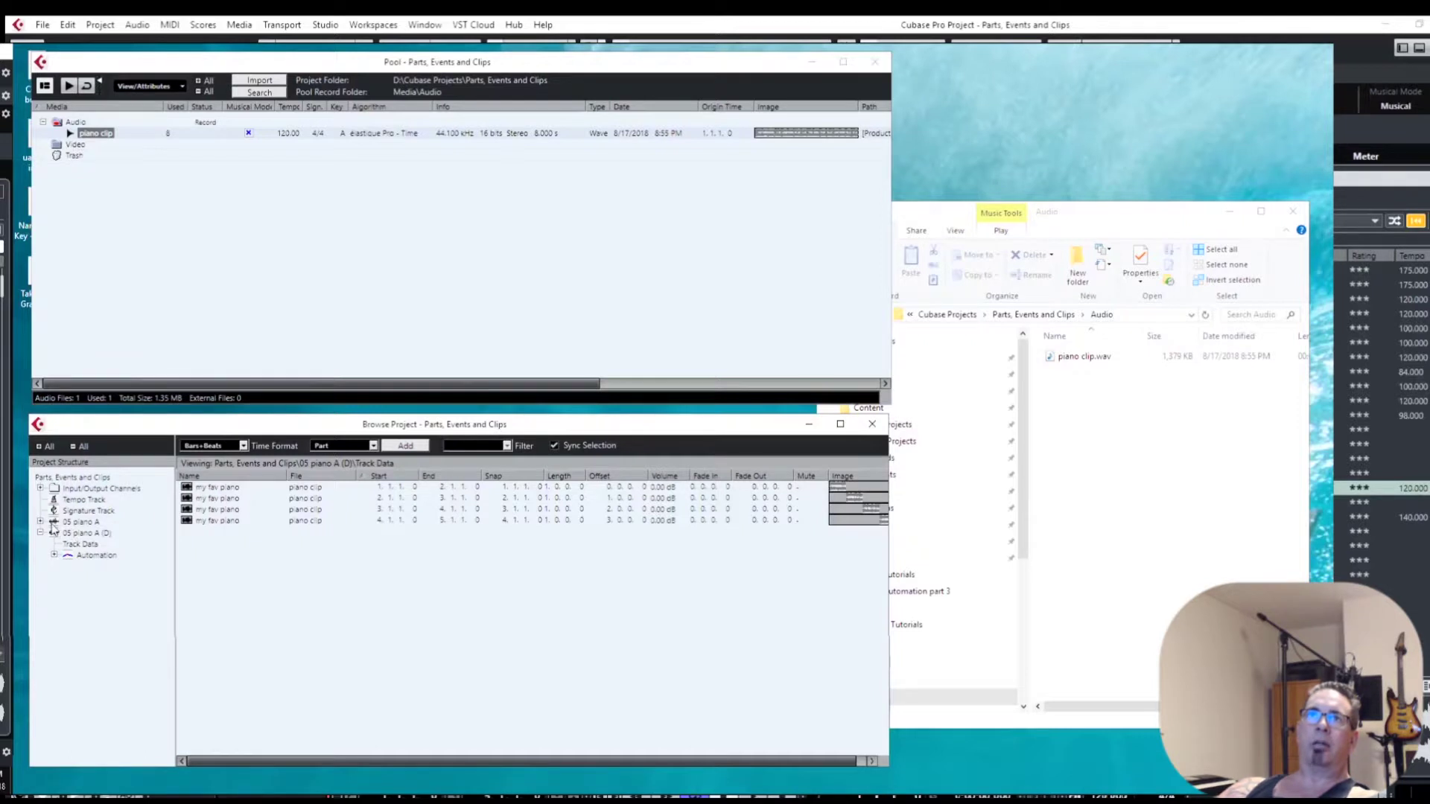
left_click(40, 523)
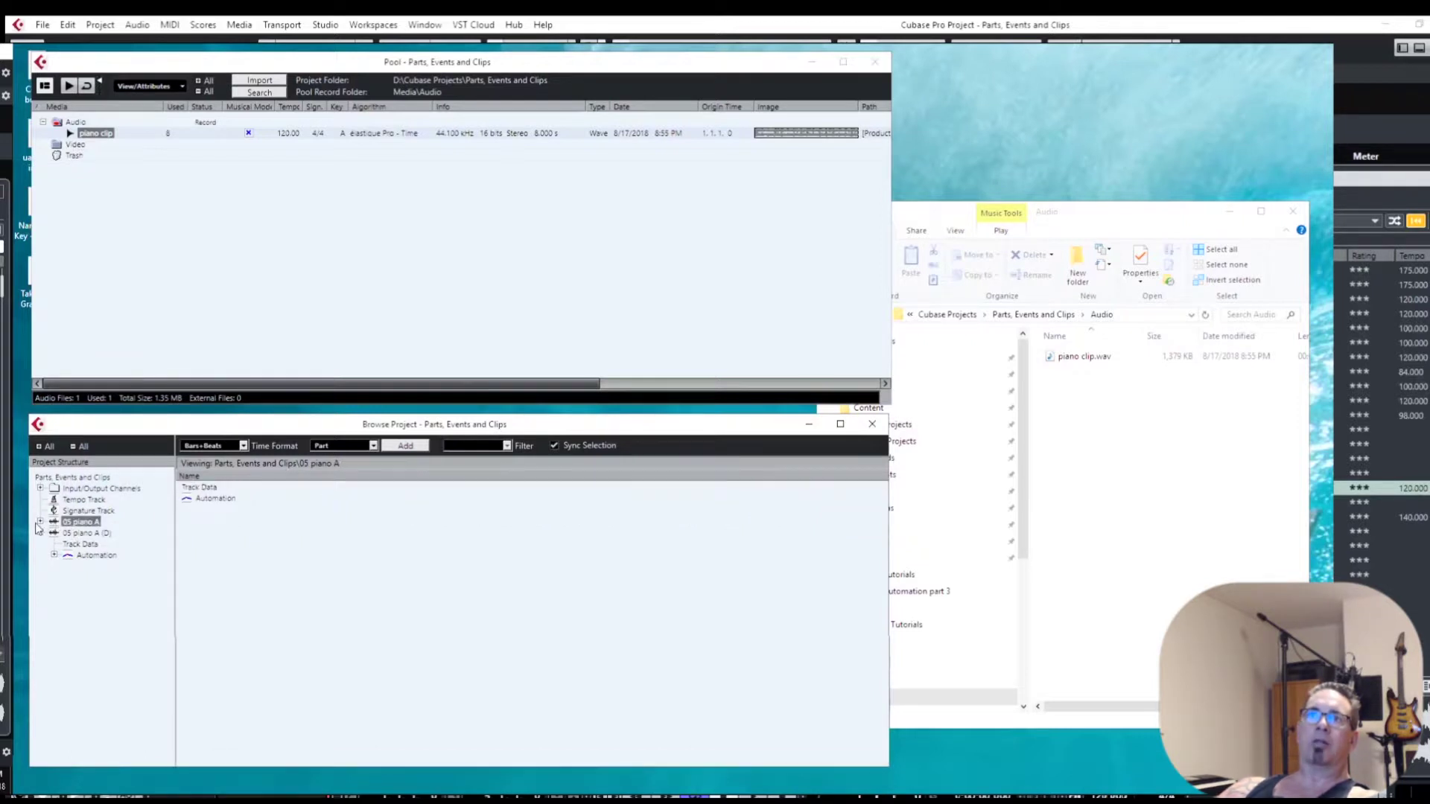
left_click(43, 449)
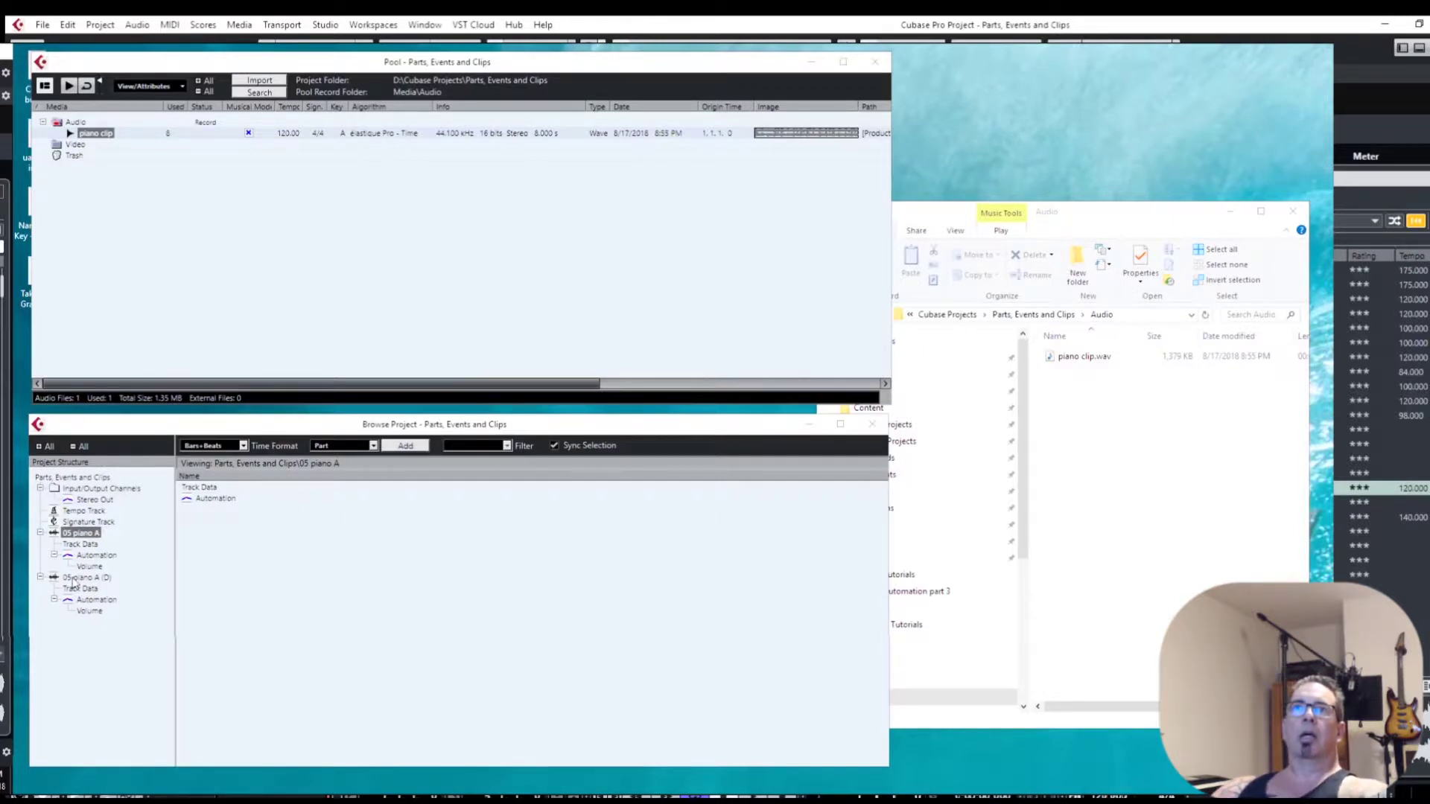
left_click(75, 578)
left_click(77, 578)
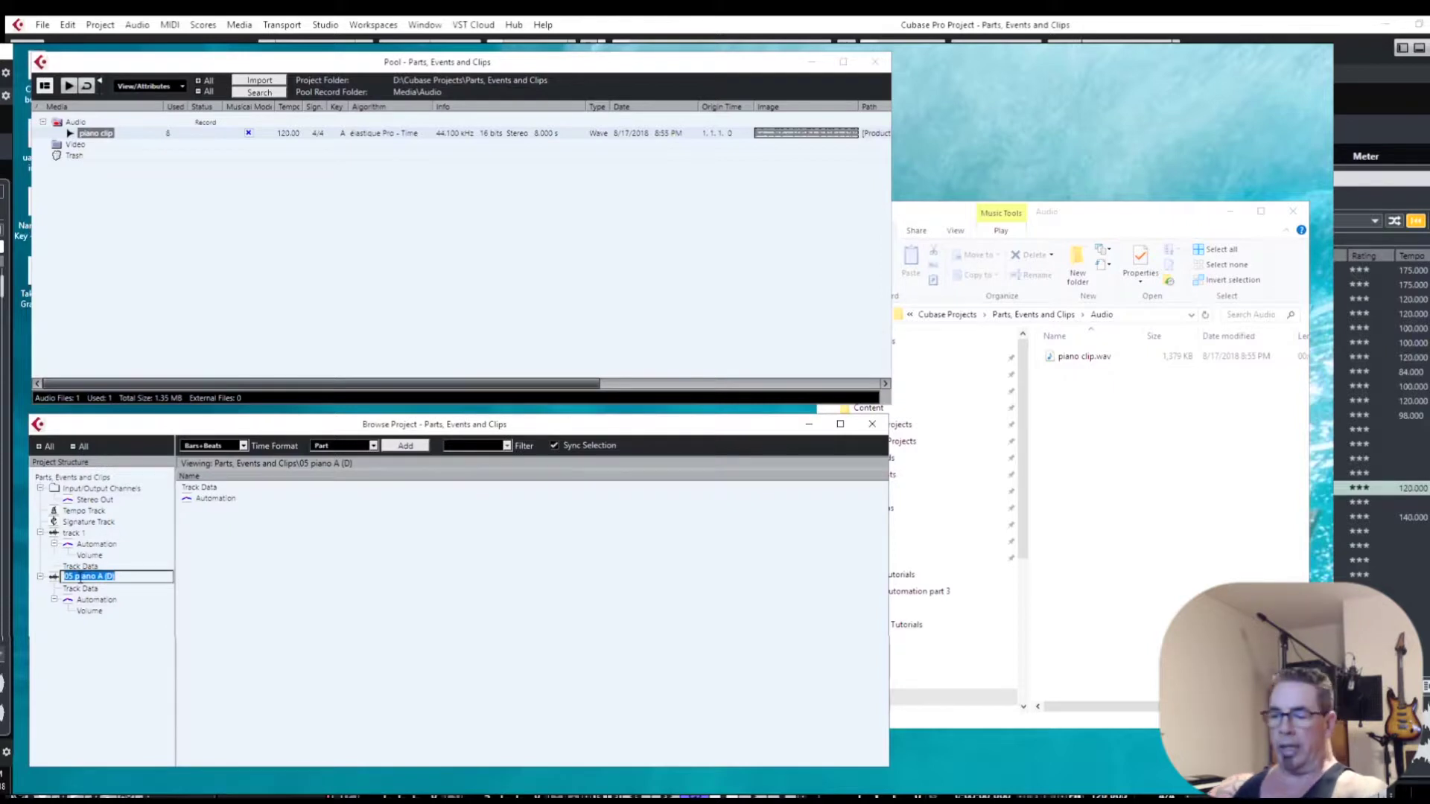
type("track 2")
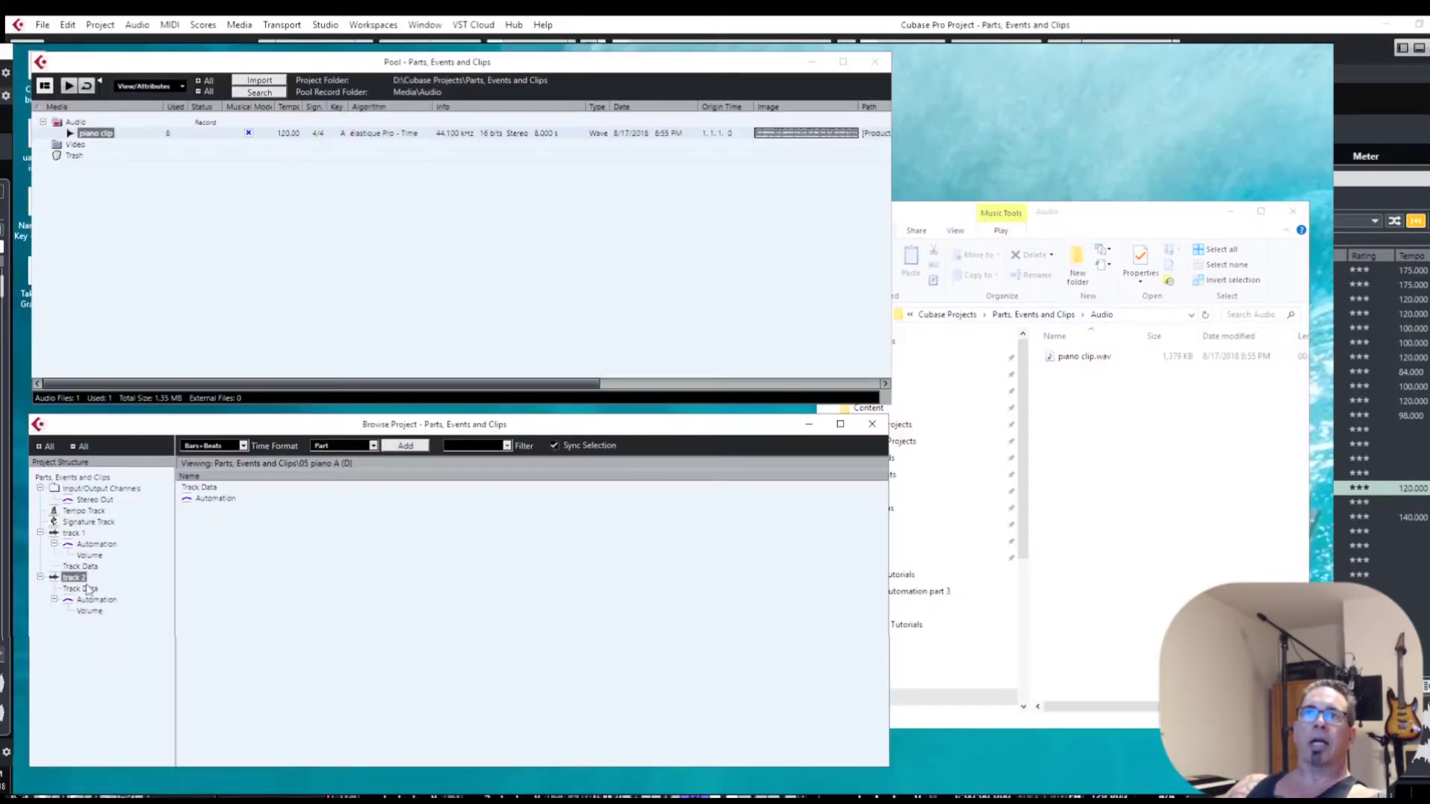
left_click(81, 589)
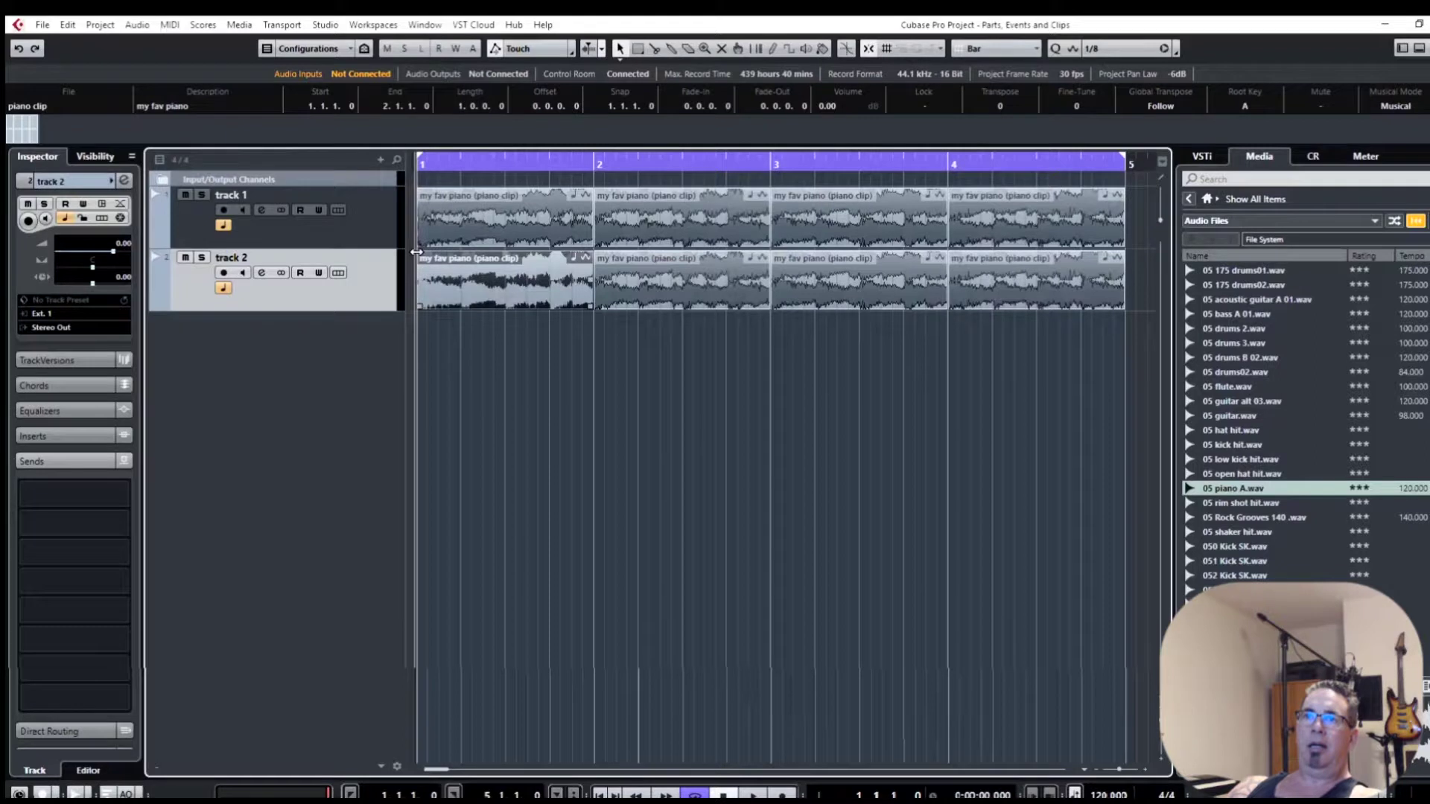
- Add a fade-in to the first event on track 2, compare it with track 1's first event, and shorten the fade to 0.2.2.26
left_click_drag(415, 252, 542, 255)
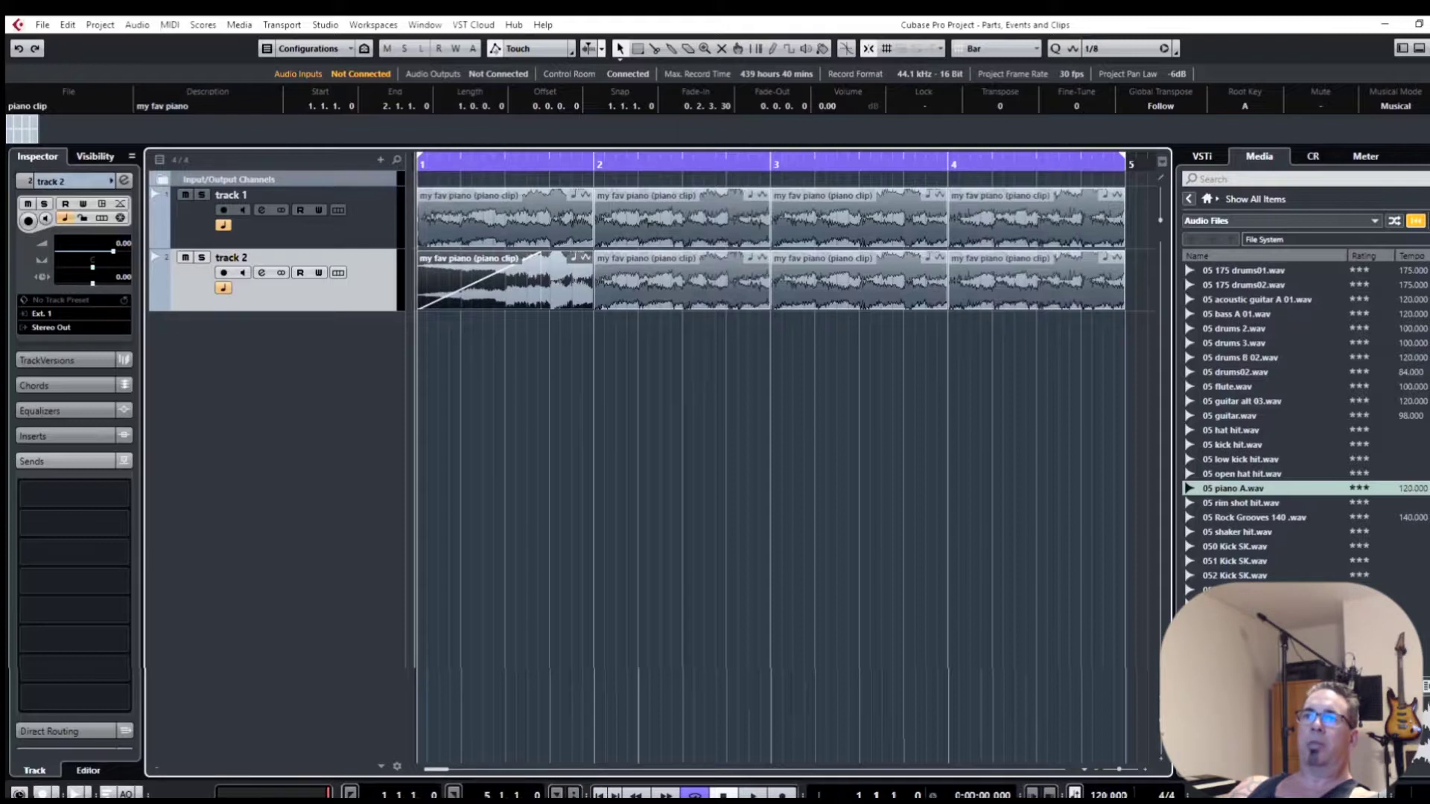
left_click(450, 221)
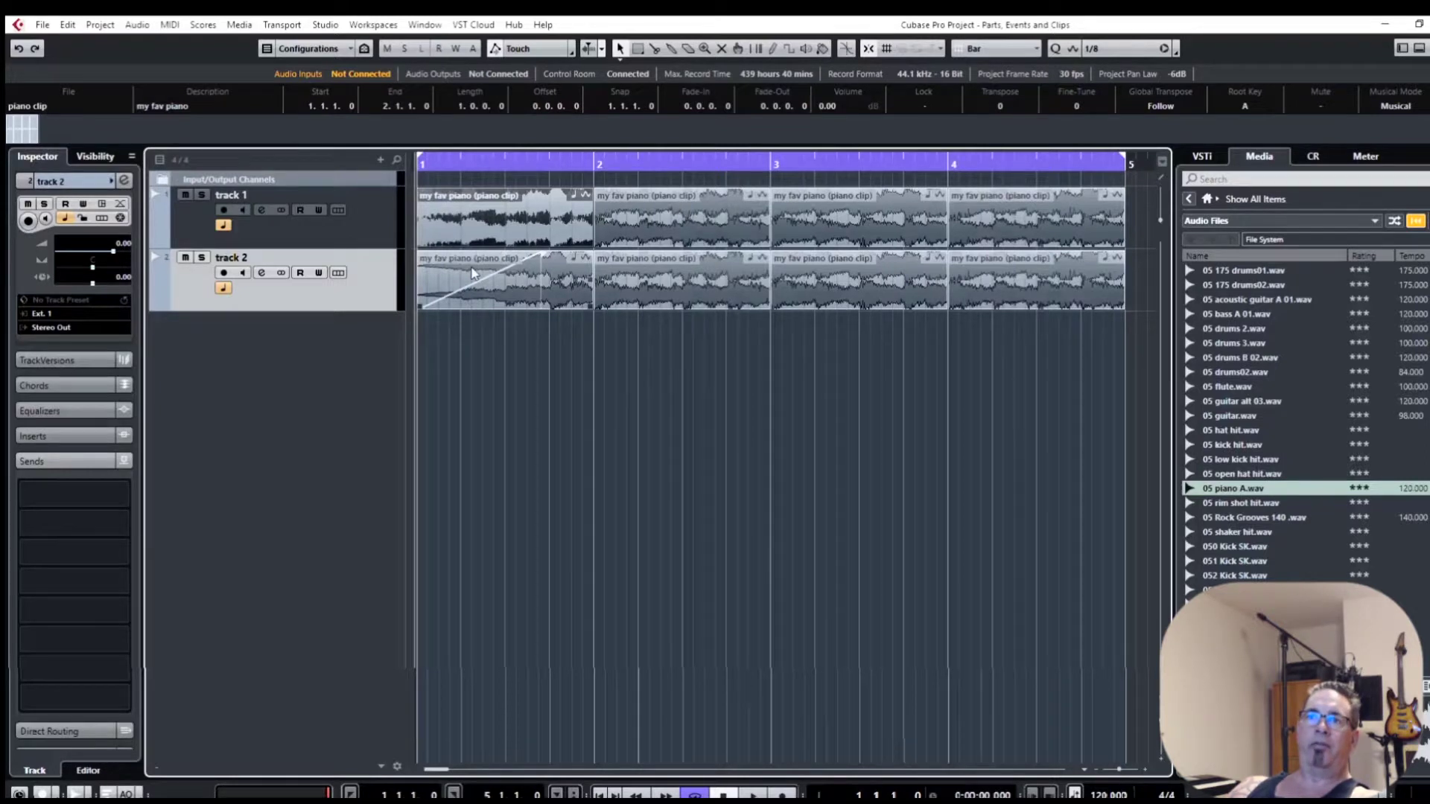
left_click(471, 273)
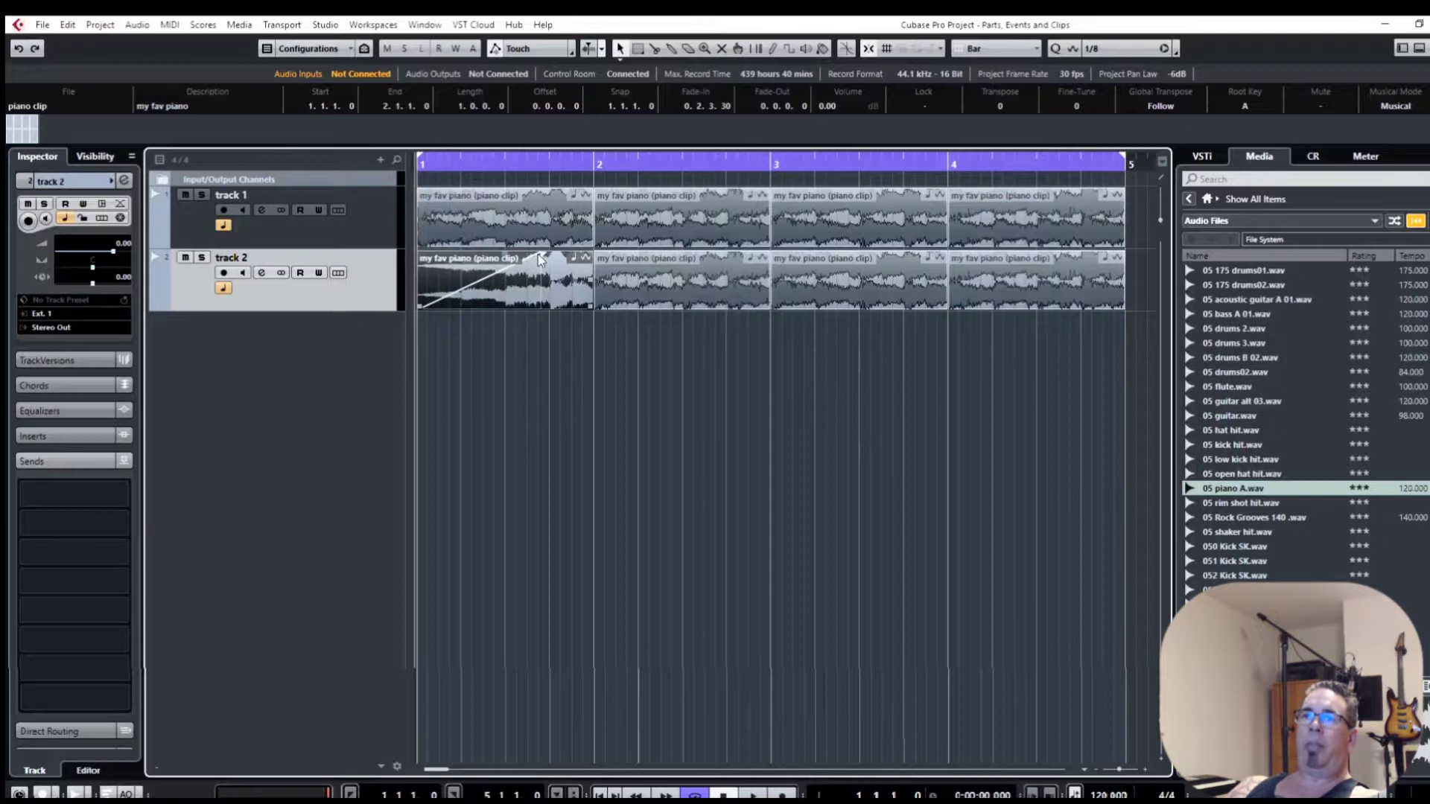
mouse_move(546, 254)
left_mouse_down()
mouse_move(473, 255)
mouse_move(532, 255)
left_mouse_up()
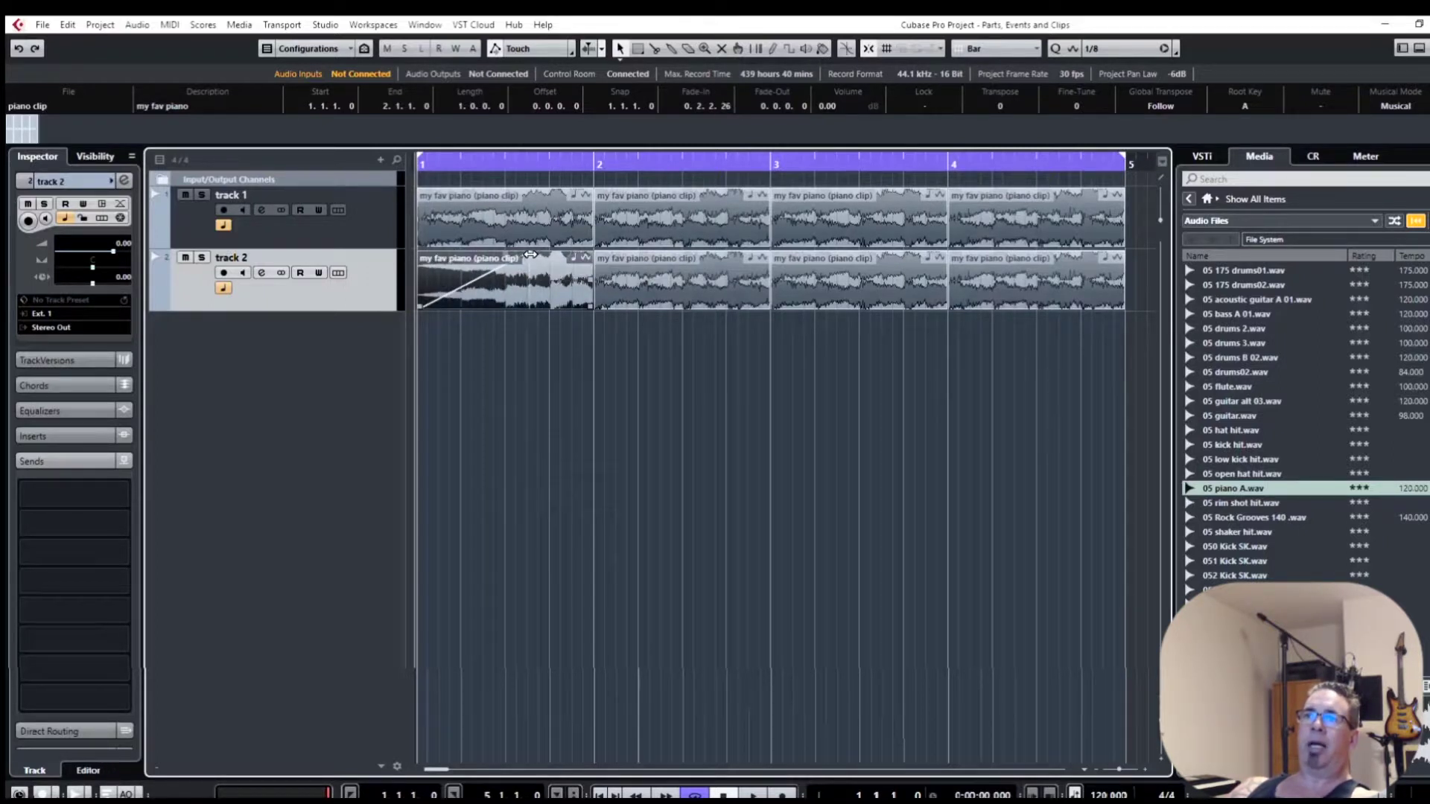
- Lower the volume of the first event on track 1 to -8.48, raise it to -2.46, and deselect all events
left_click(514, 205)
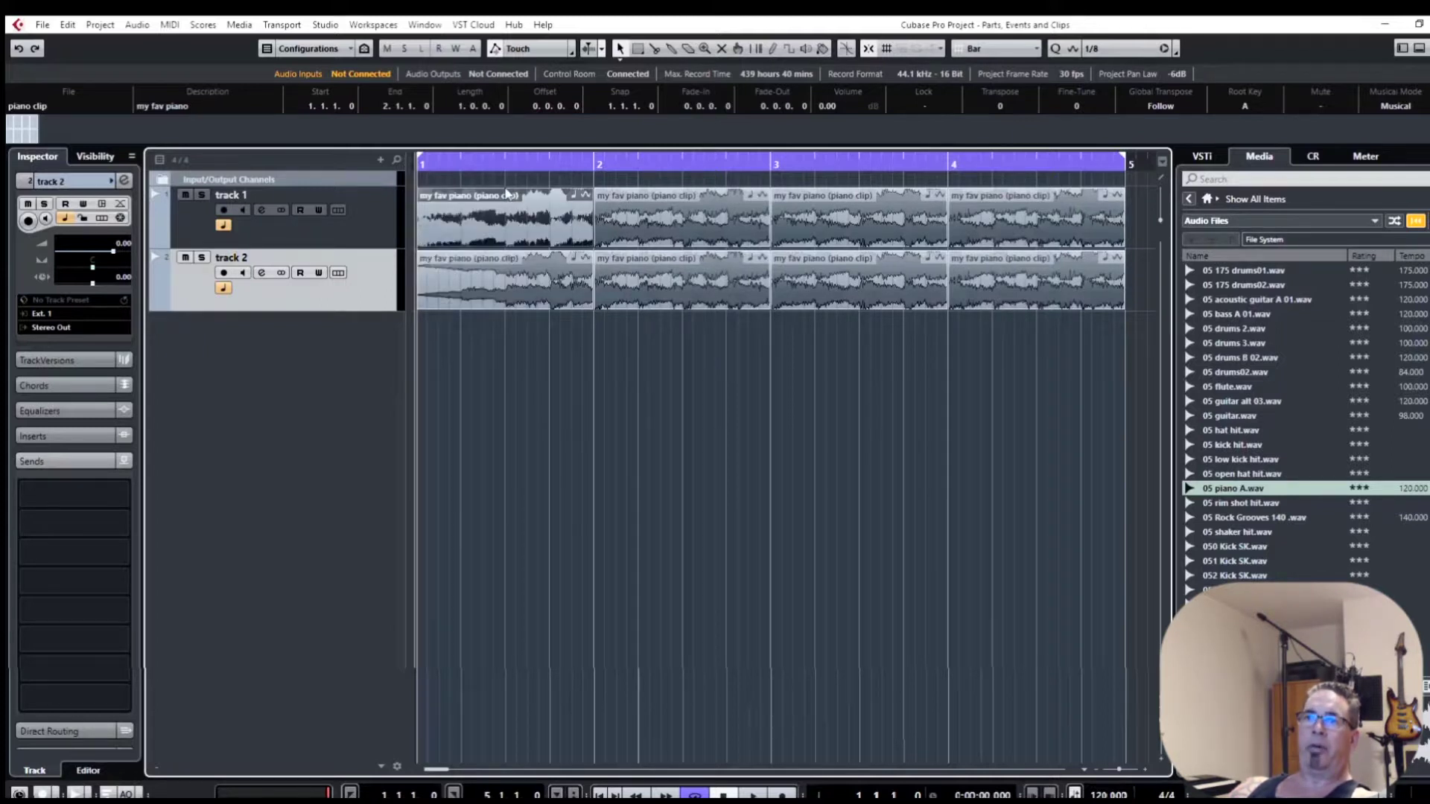
left_click_drag(507, 191, 513, 228)
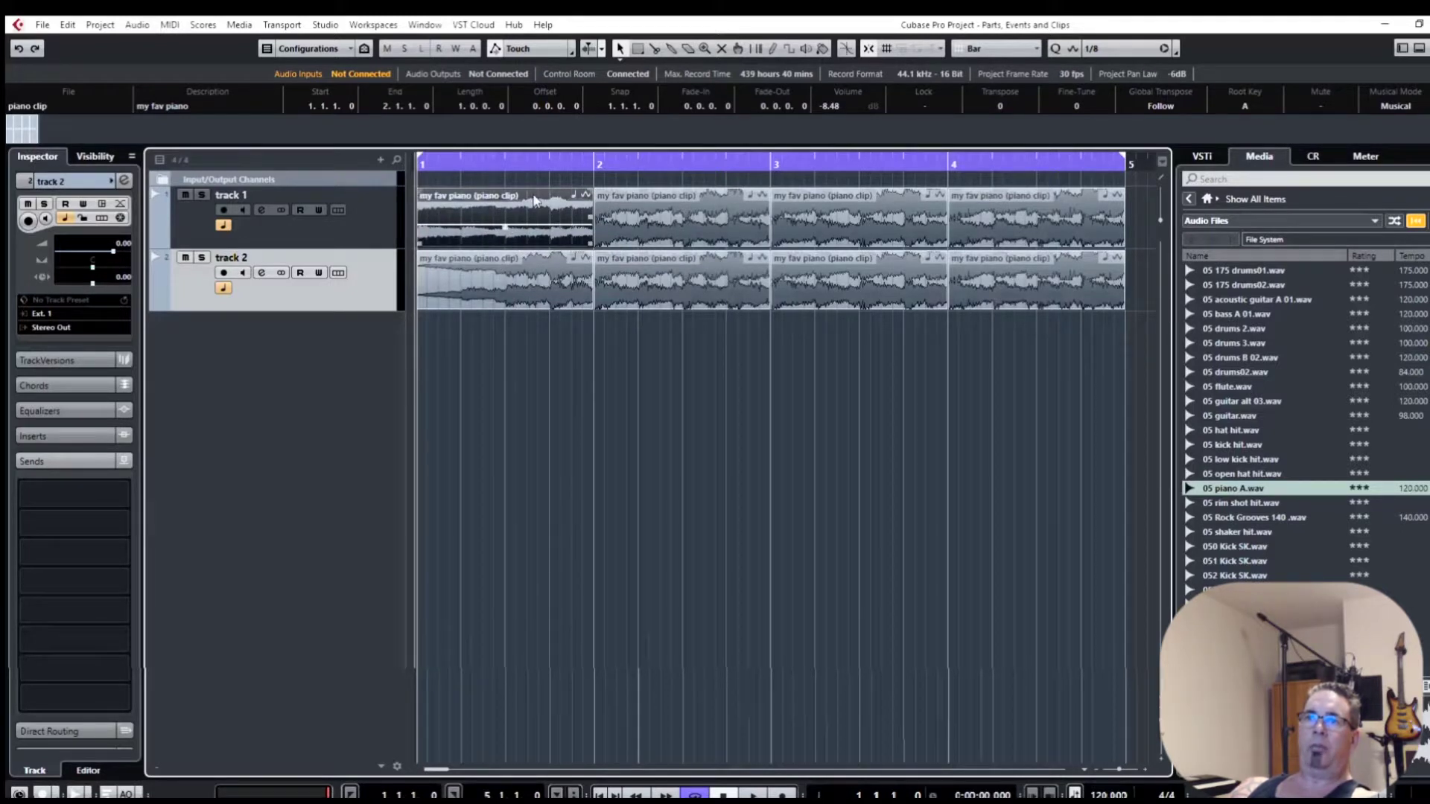
left_click_drag(505, 228, 503, 206)
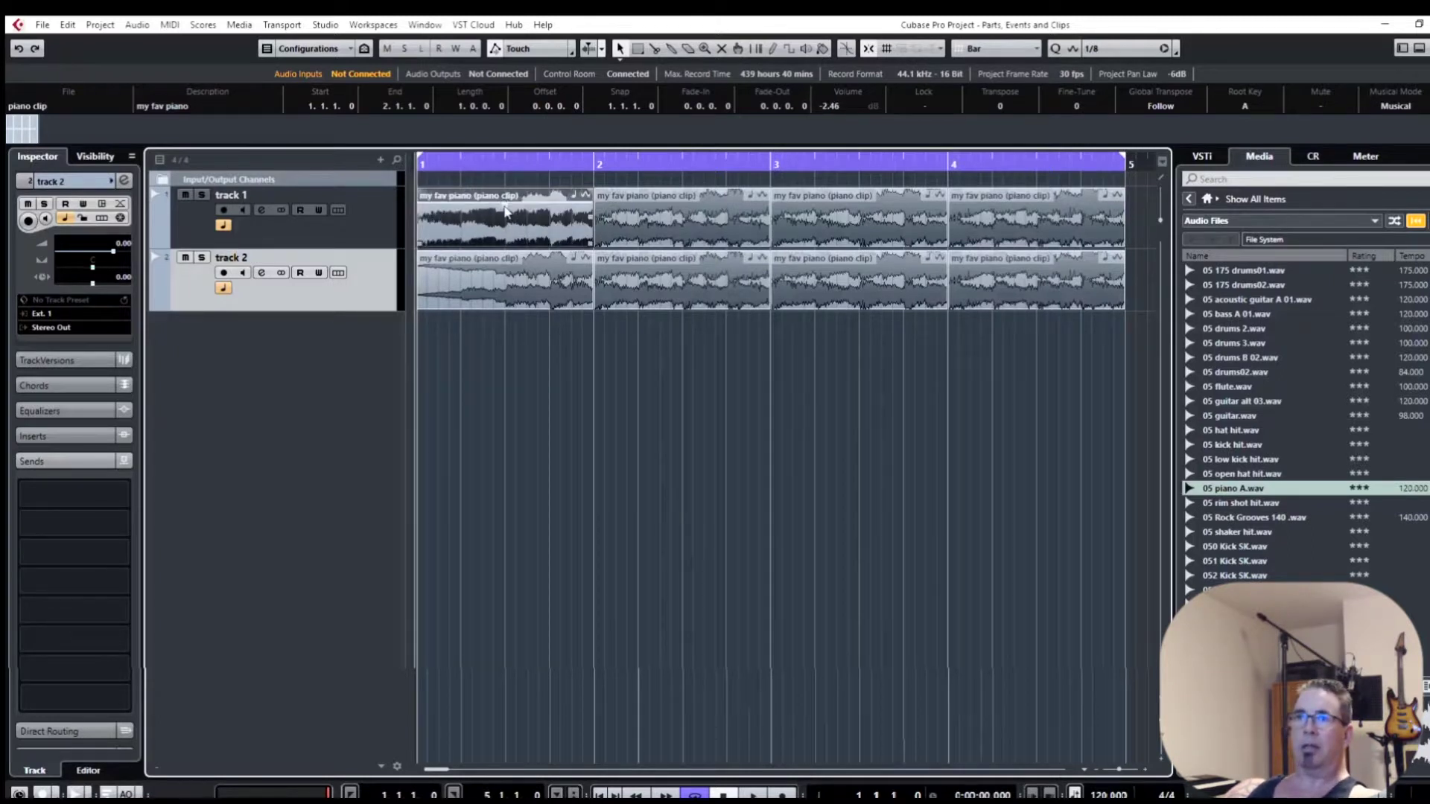
key("ctrl+shift+a")
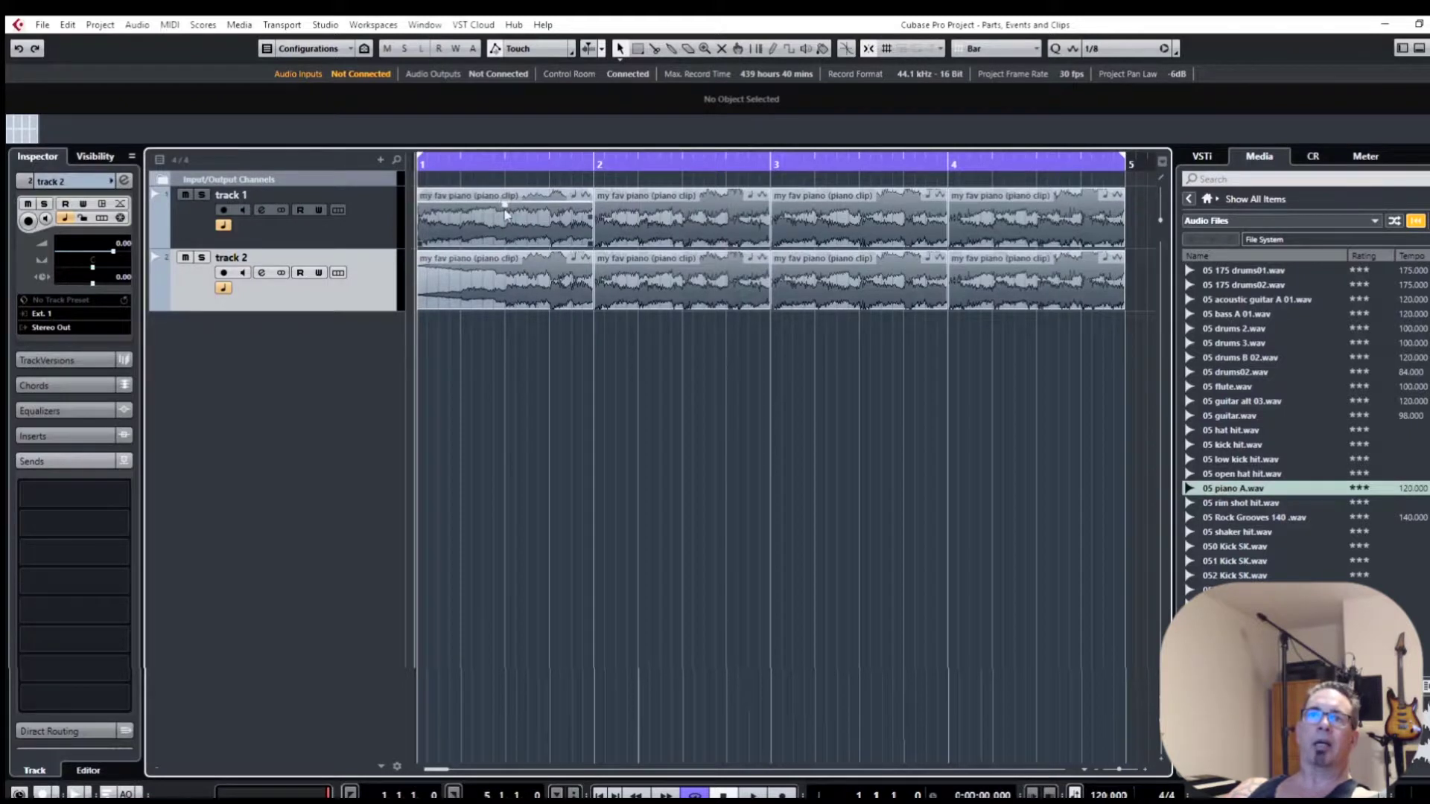
- Remove the fade-in from the first event on track 2 and check the project's Audio folder
left_click_drag(530, 253, 418, 246)
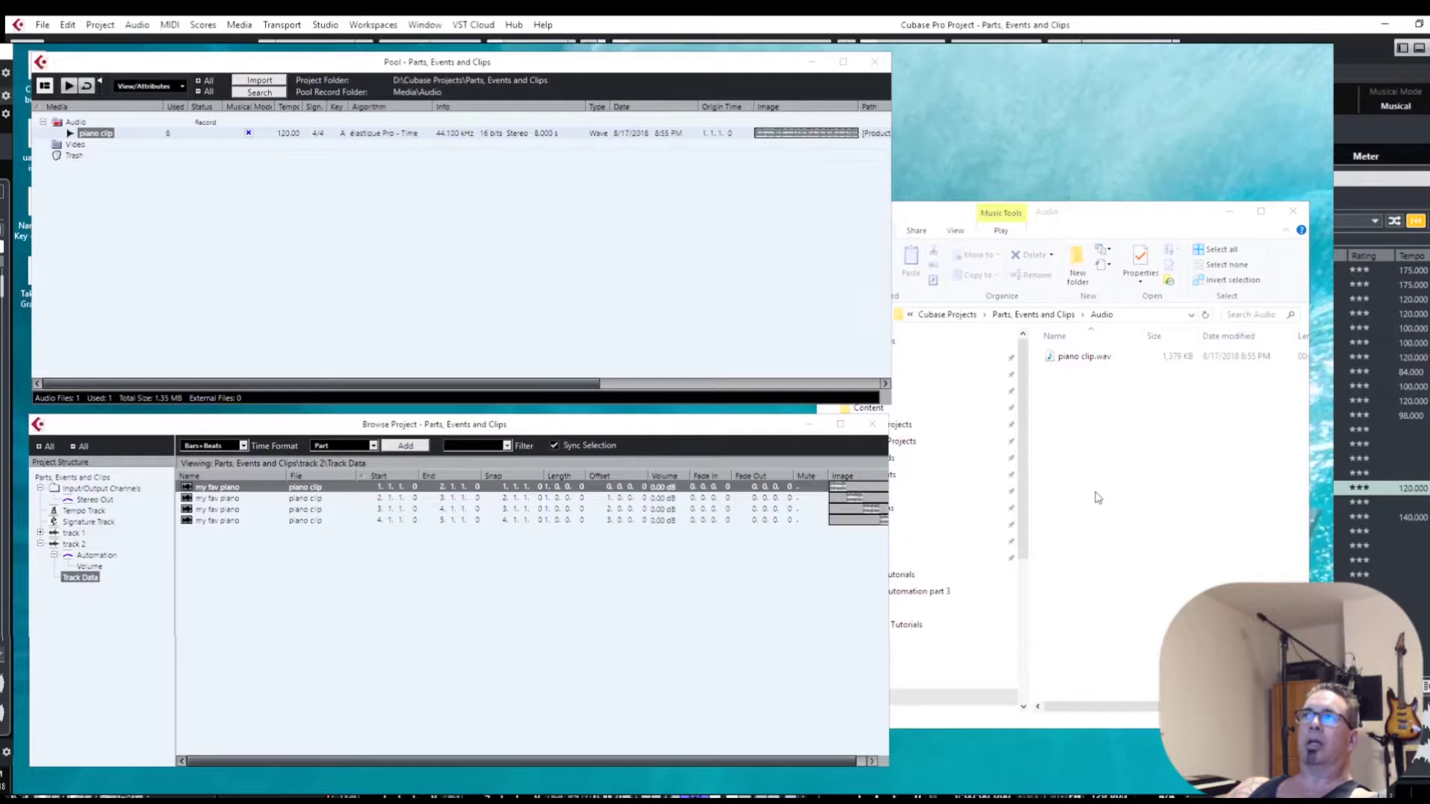
left_click(1094, 498)
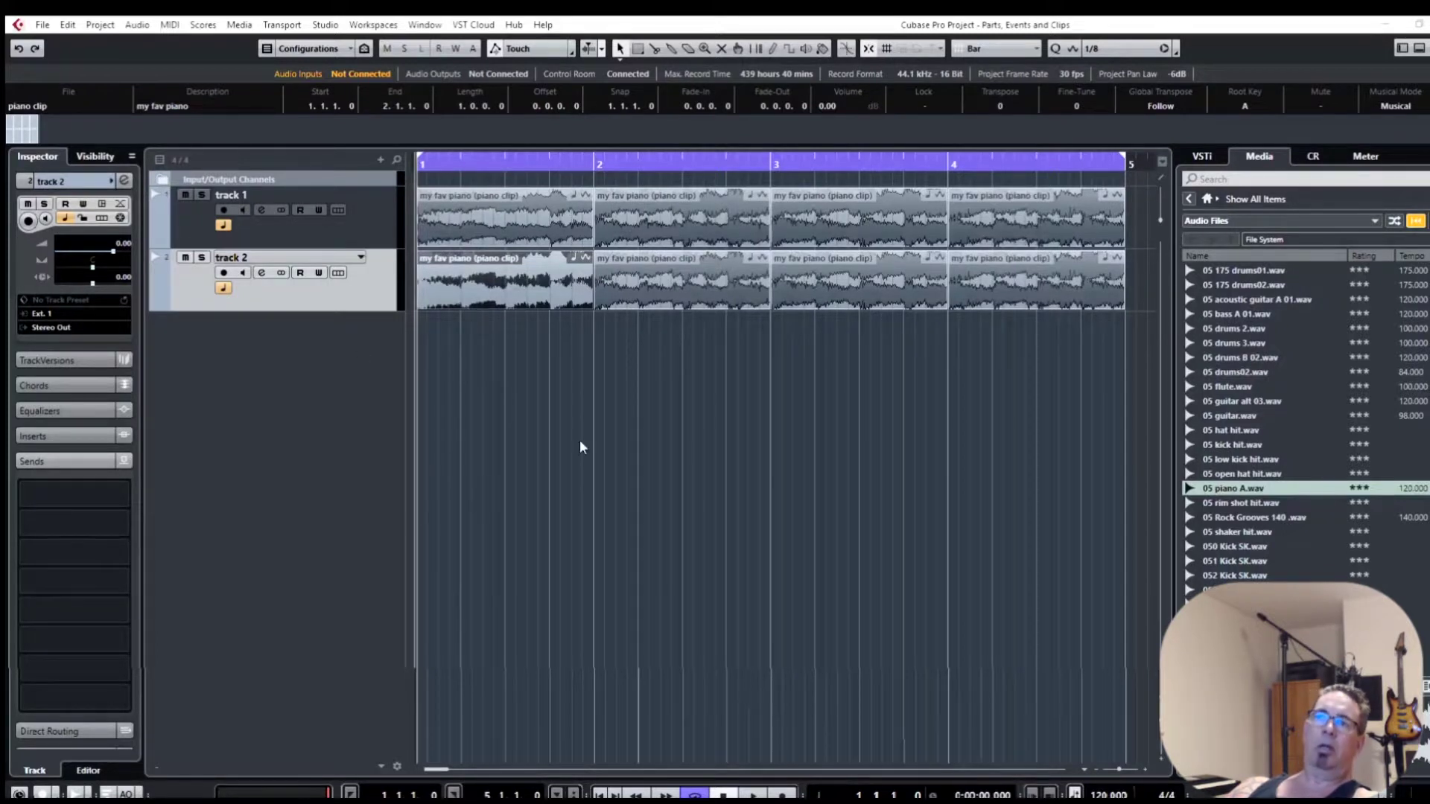
- Apply the Reverse process to the second event on track 2 and bring up the project's Audio folder
left_click(679, 298)
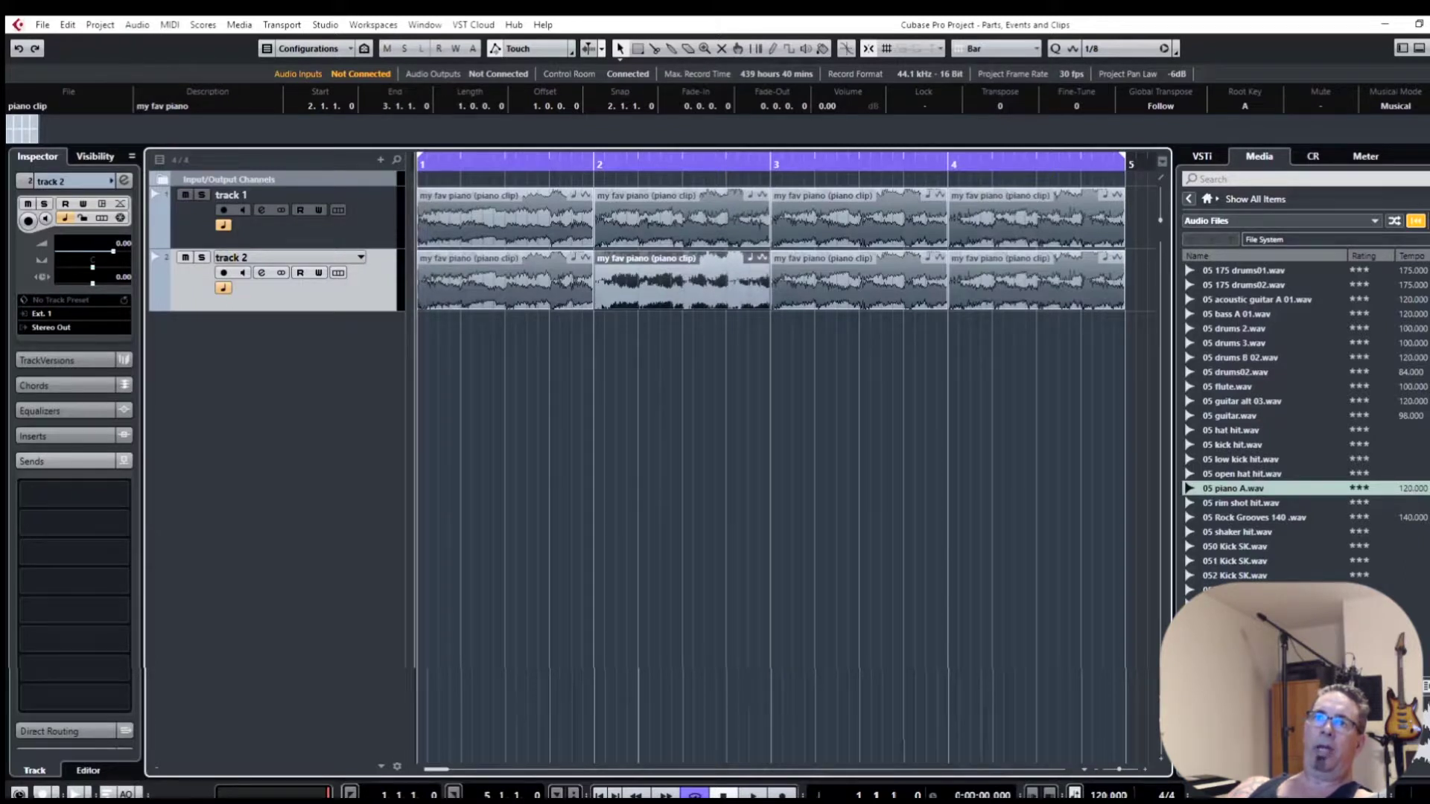
left_click(136, 26)
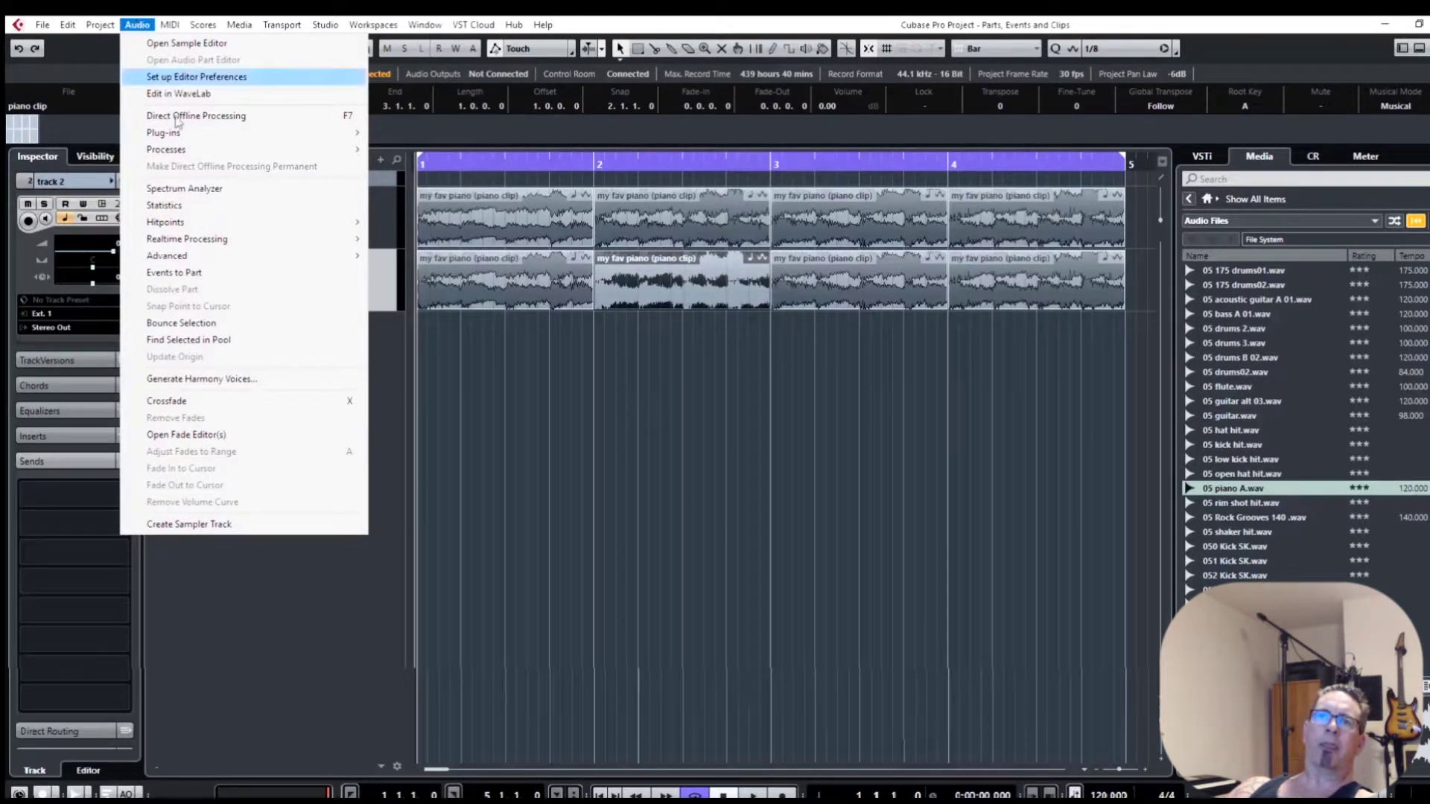
mouse_move(205, 149)
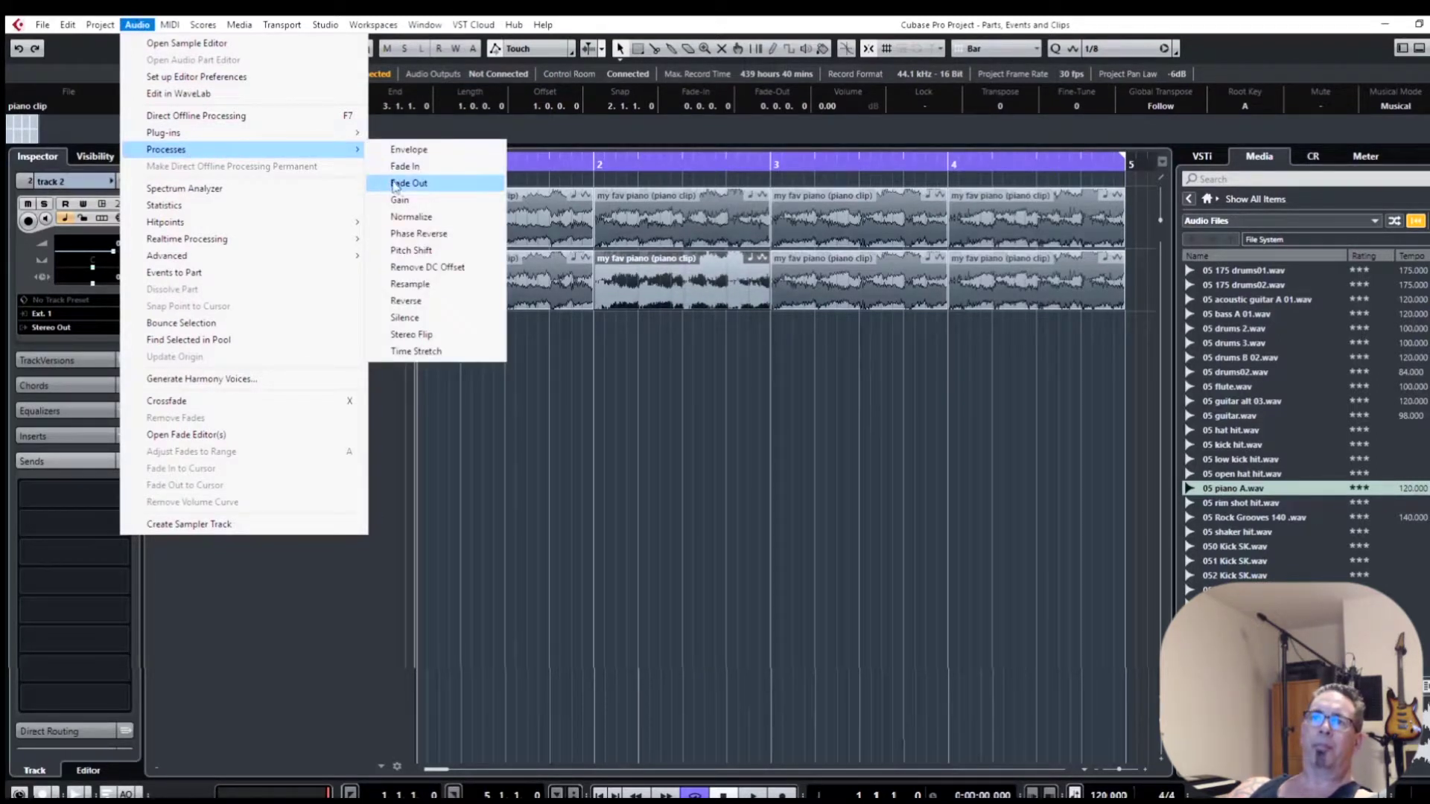
left_click(426, 302)
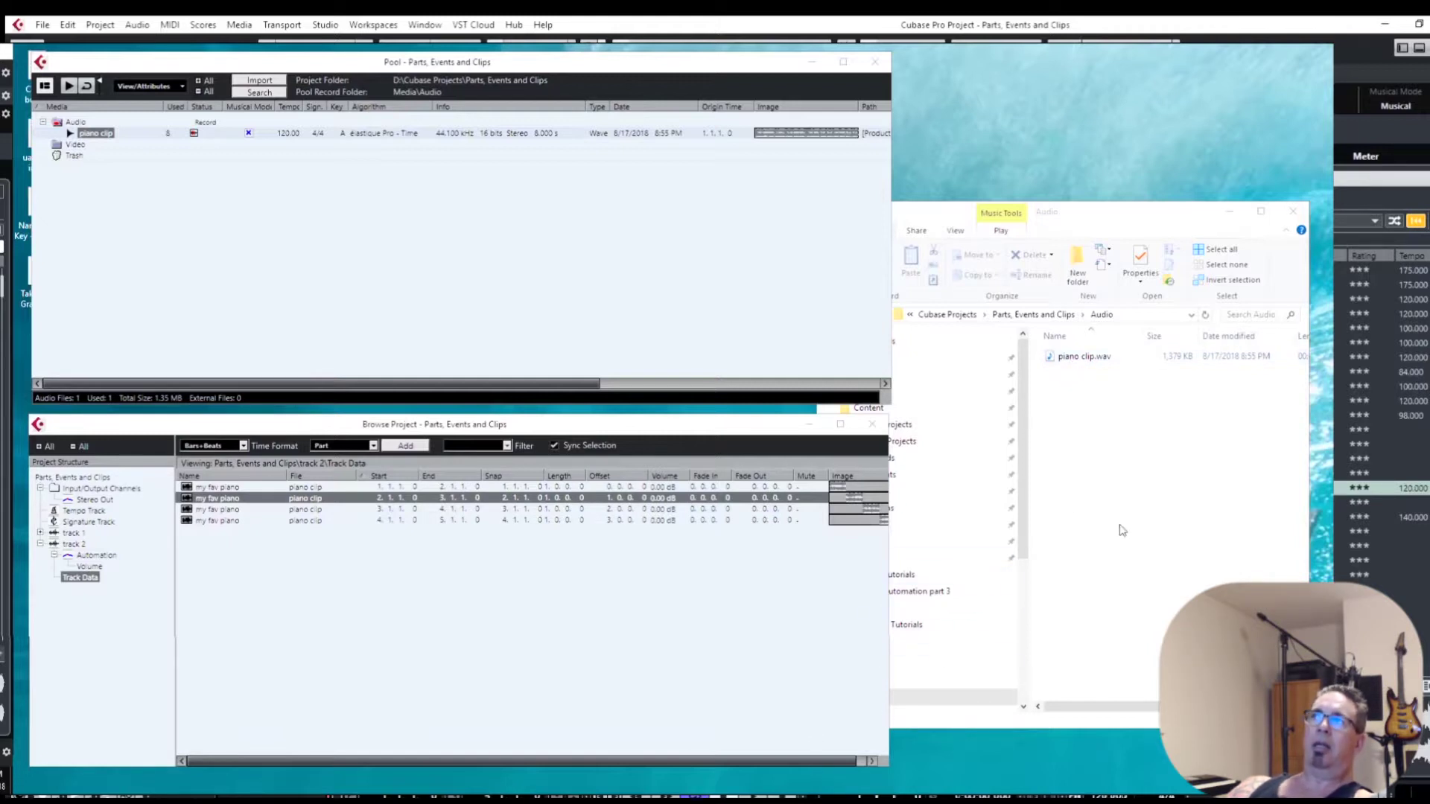
left_click(1101, 531)
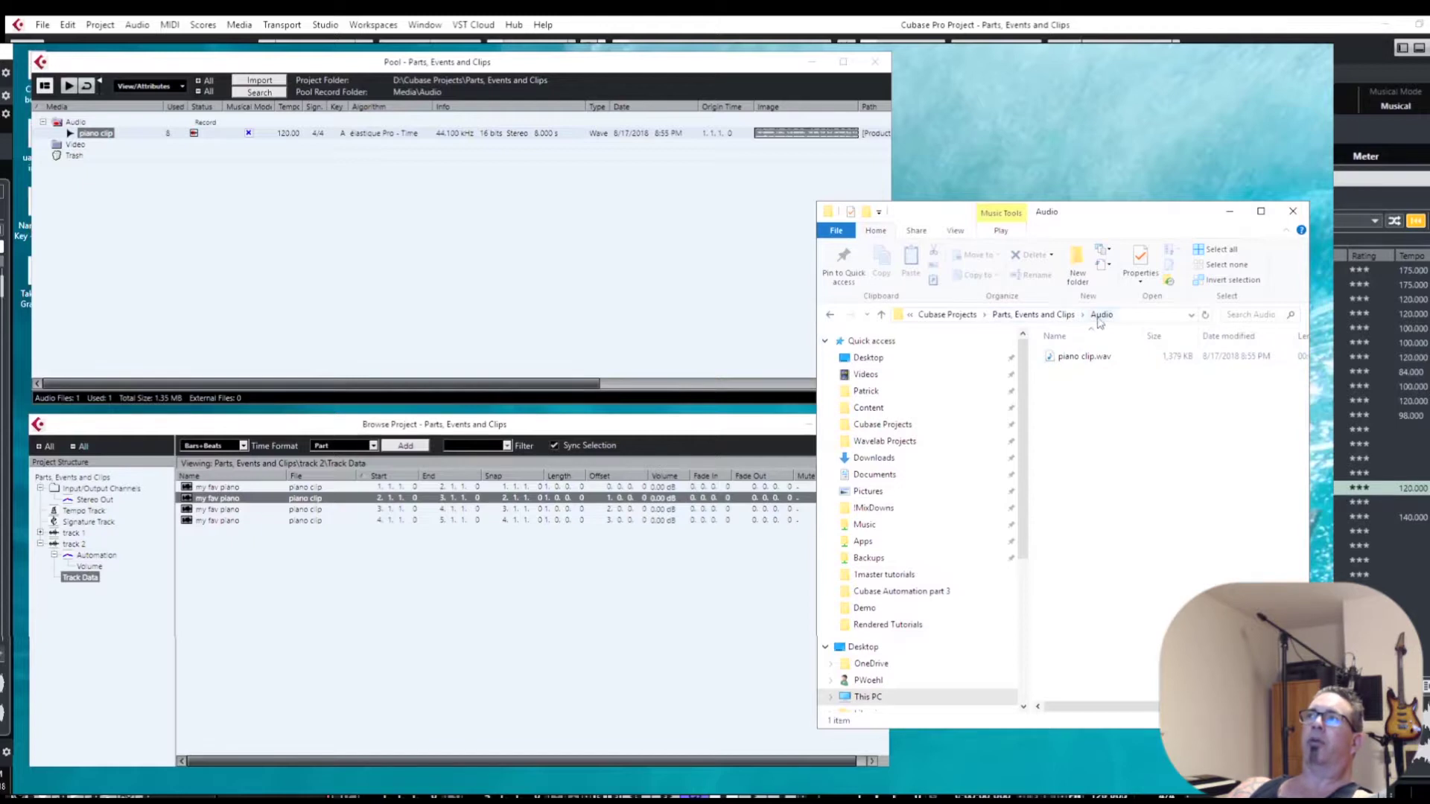
- Open the project's Edits folder in the file browser to inspect the processed audio file
left_click(1074, 316)
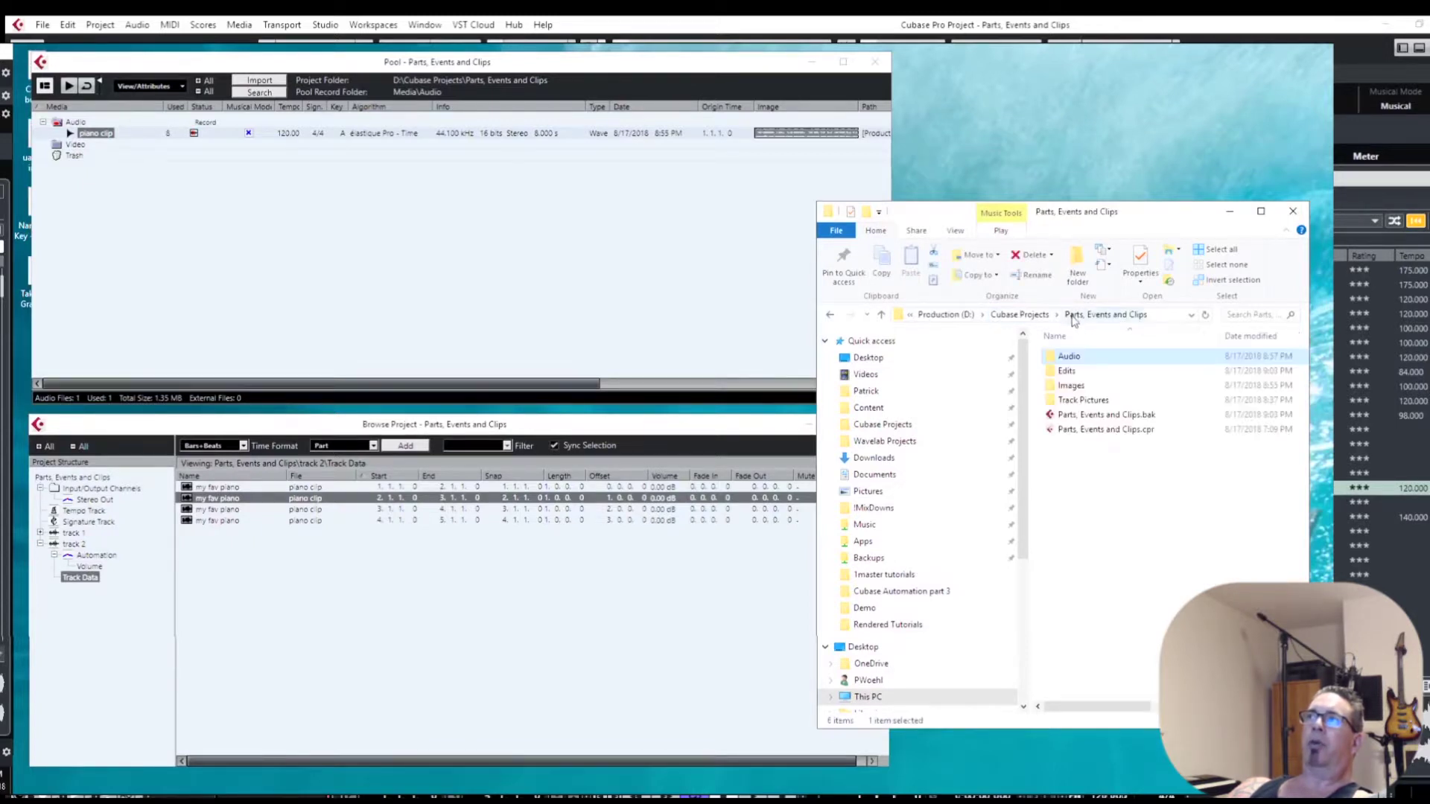
double_click(1078, 371)
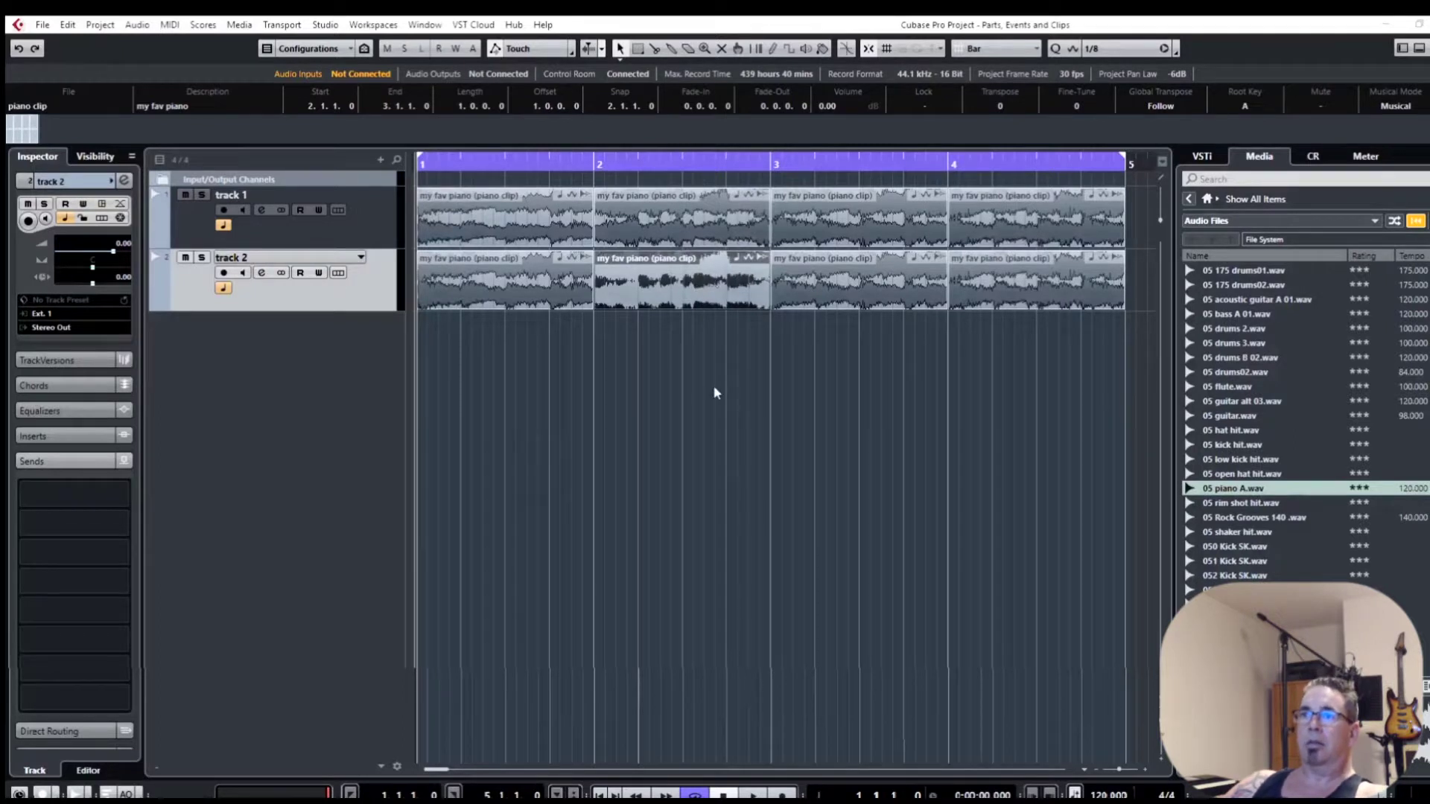
- Deselect all events in the project and audition both tracks from bar 2
left_click(701, 356)
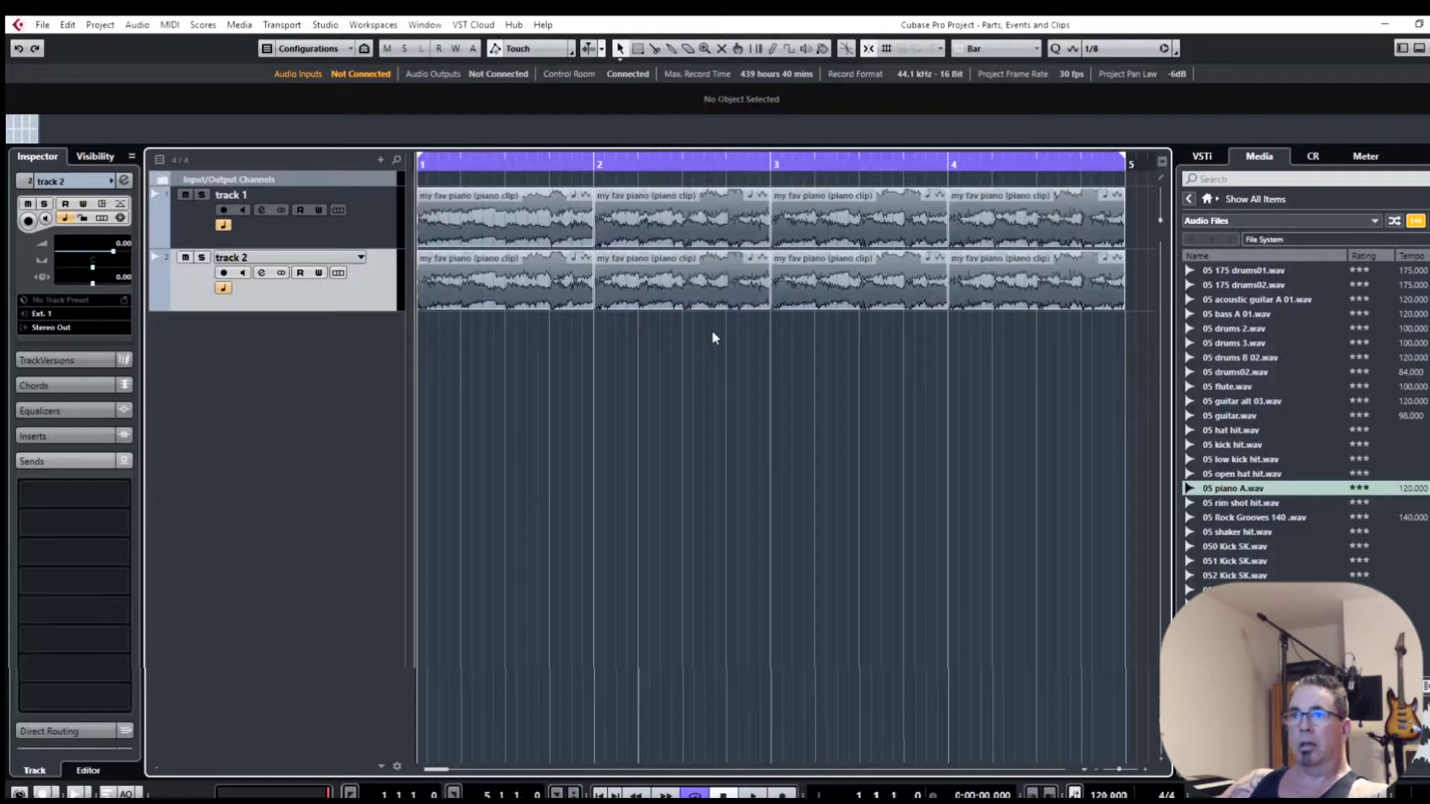
left_click(573, 165)
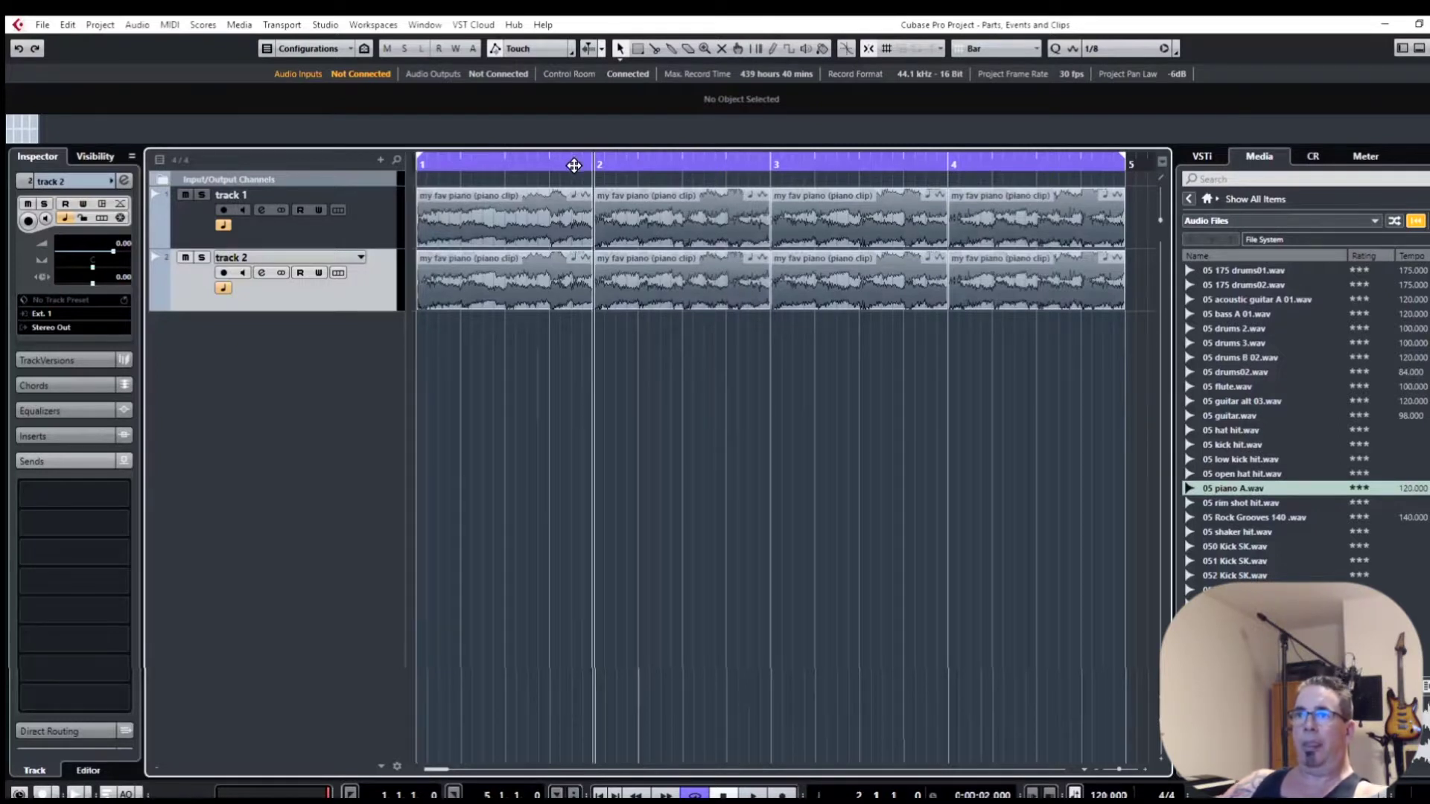
key("space")
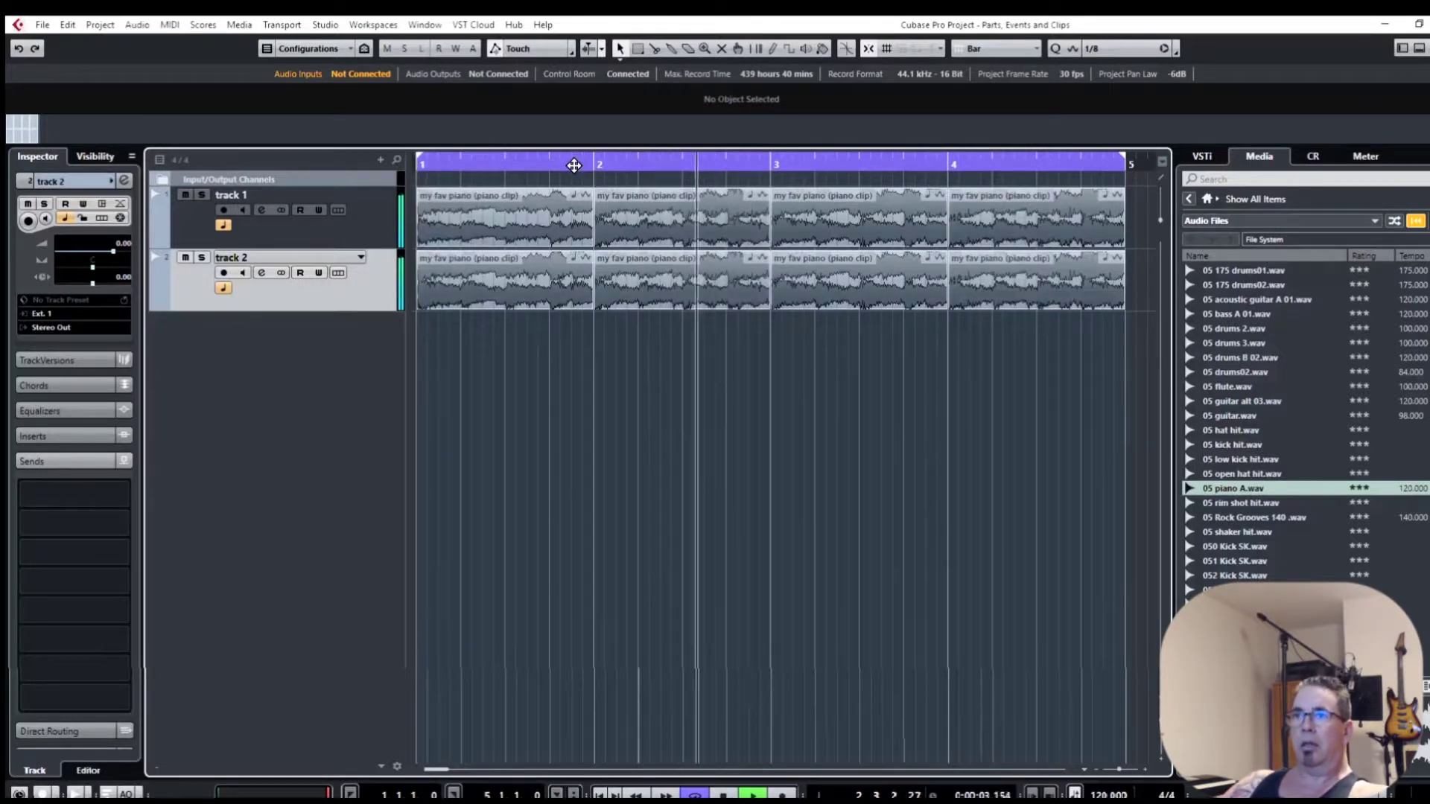
key("space")
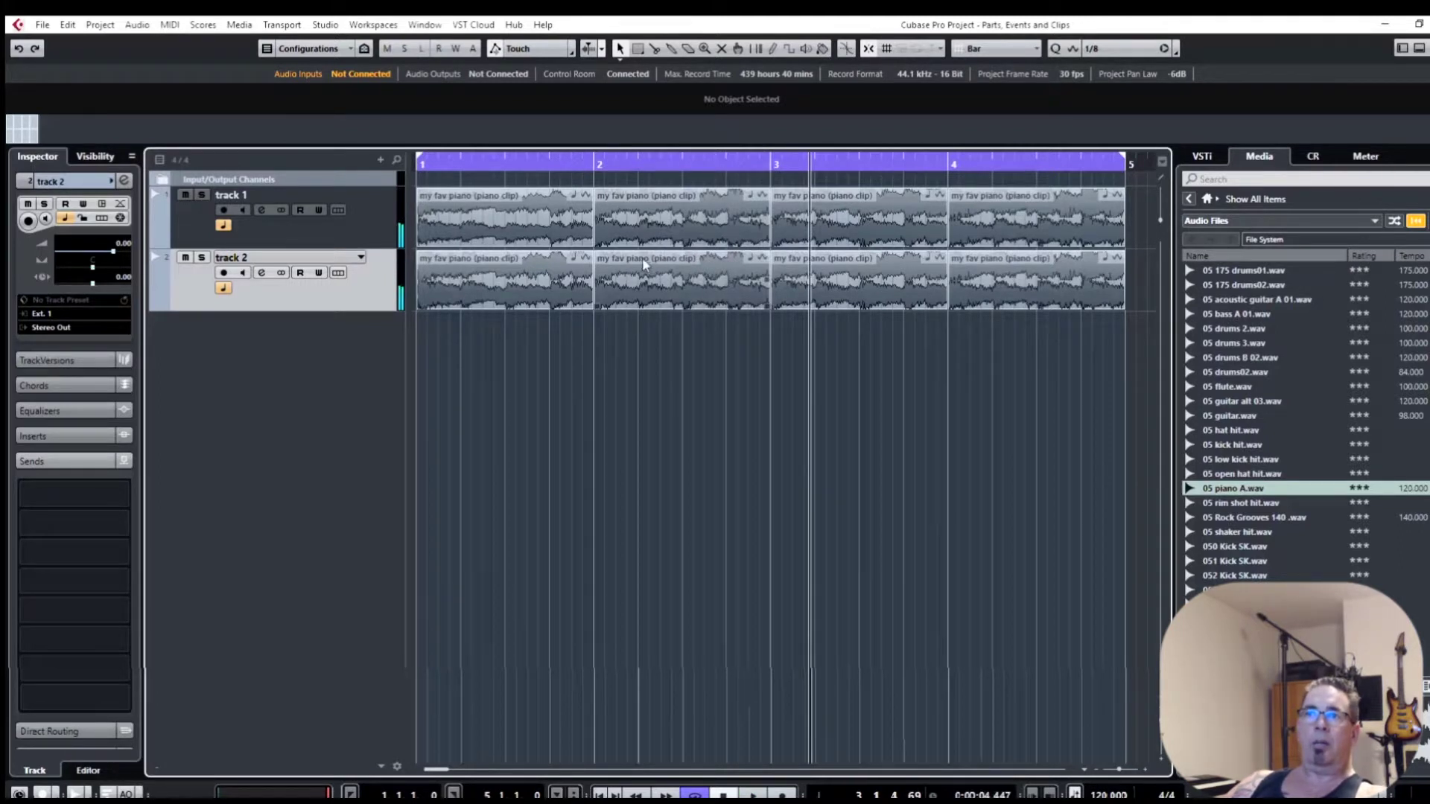
- Bounce the second event on track 2 to a new audio file and replace the original event
left_click(673, 272)
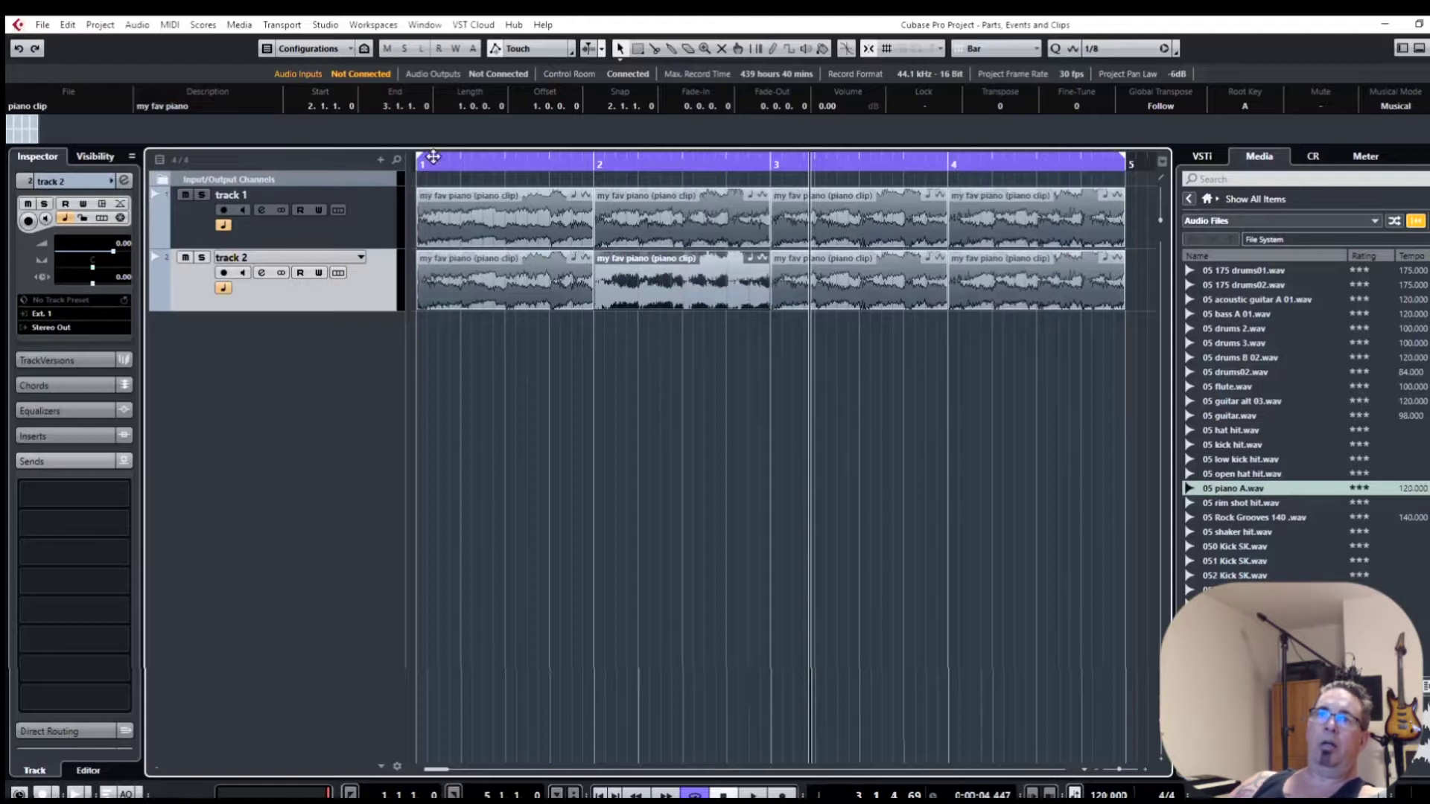
left_click(137, 24)
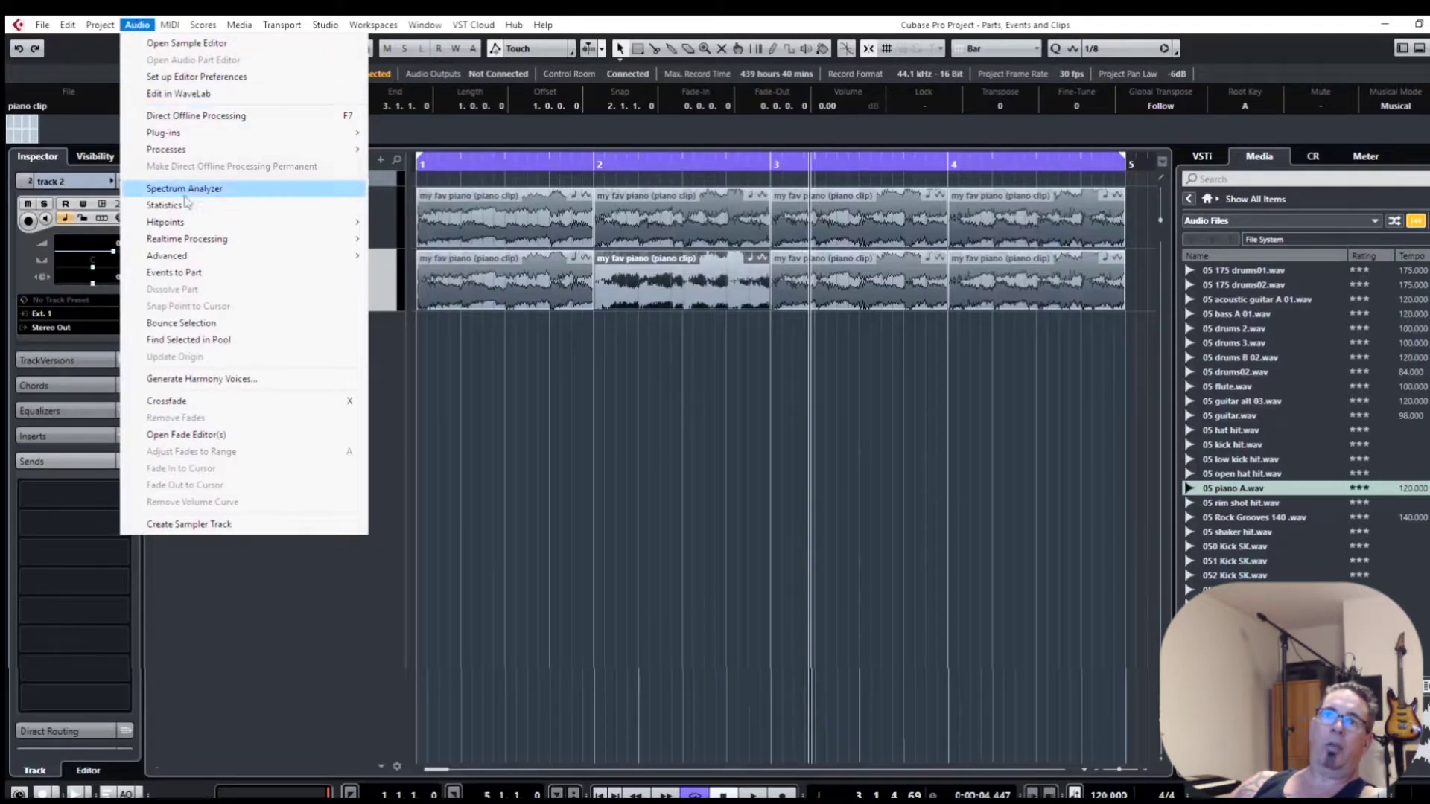
left_click(225, 325)
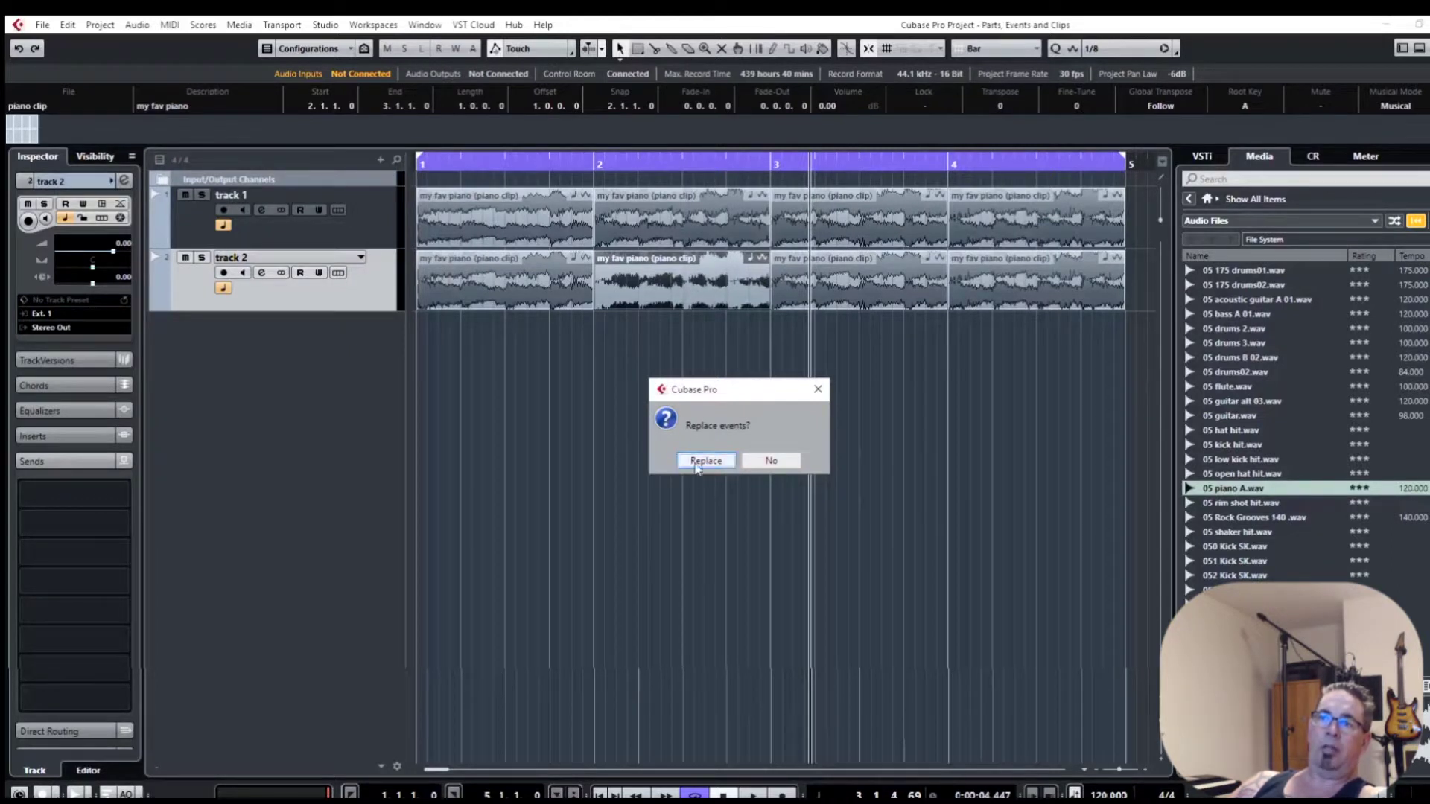
left_click(700, 460)
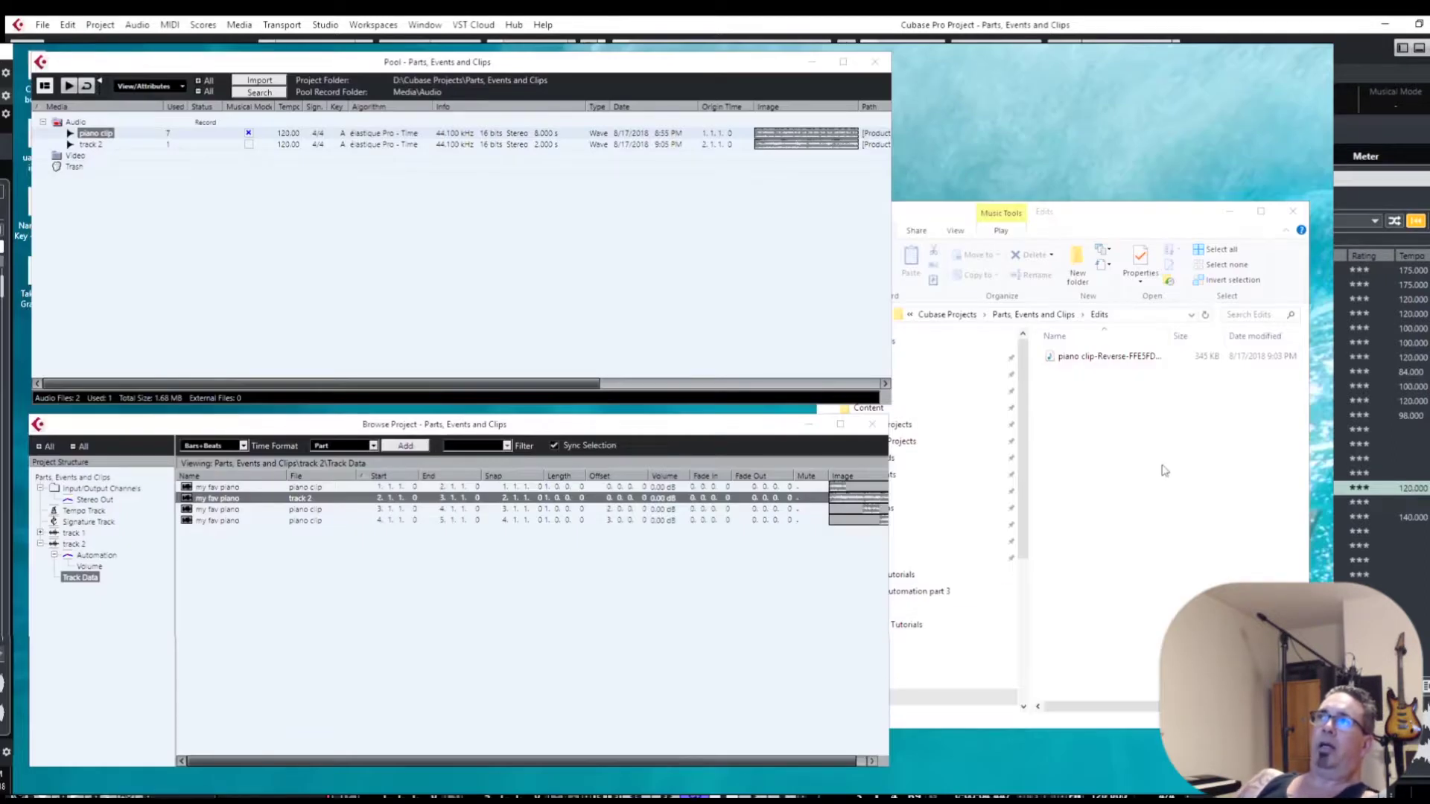
- Check the files in the project's Audio folder and view the bounced event in the Sample Editor
left_click(1036, 314)
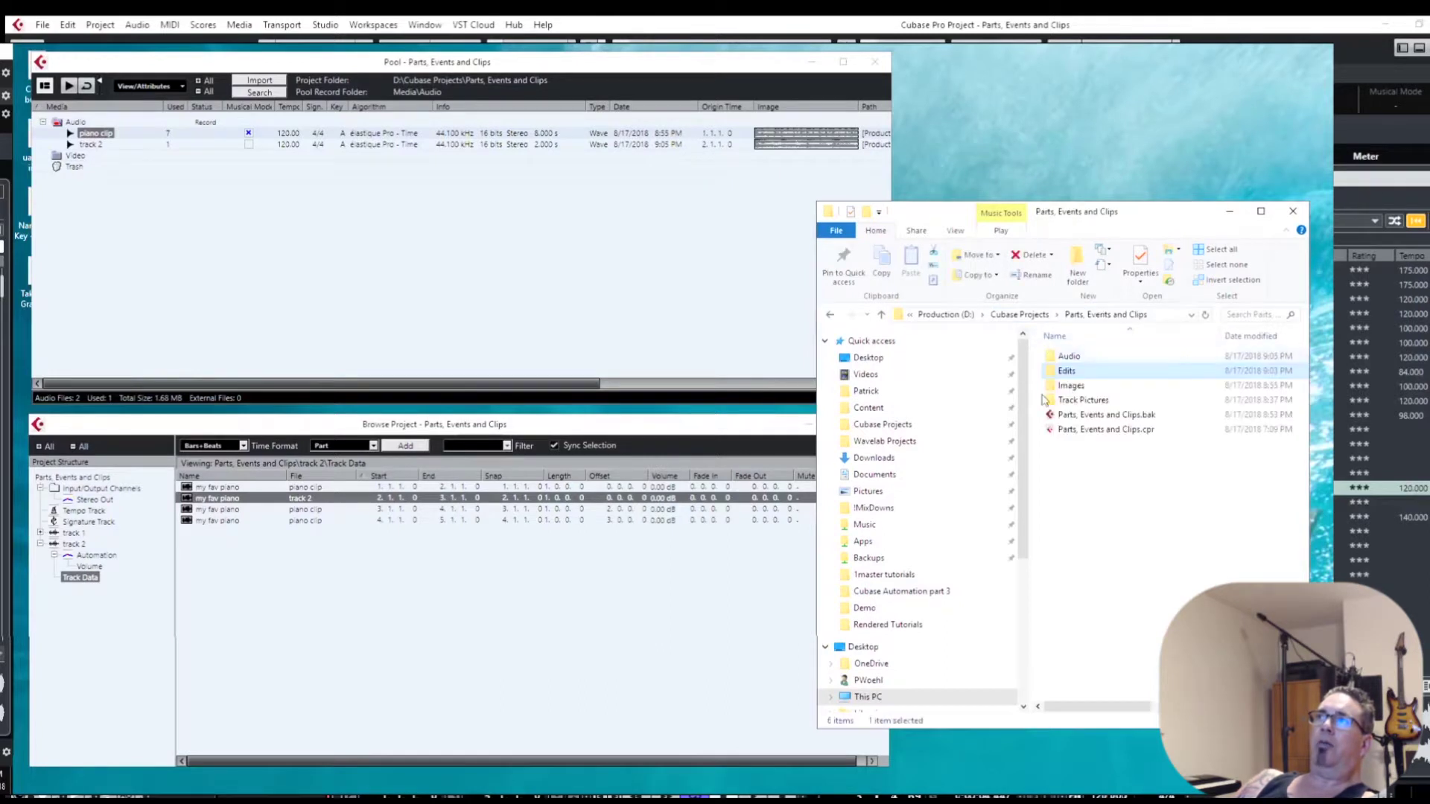
double_click(1069, 357)
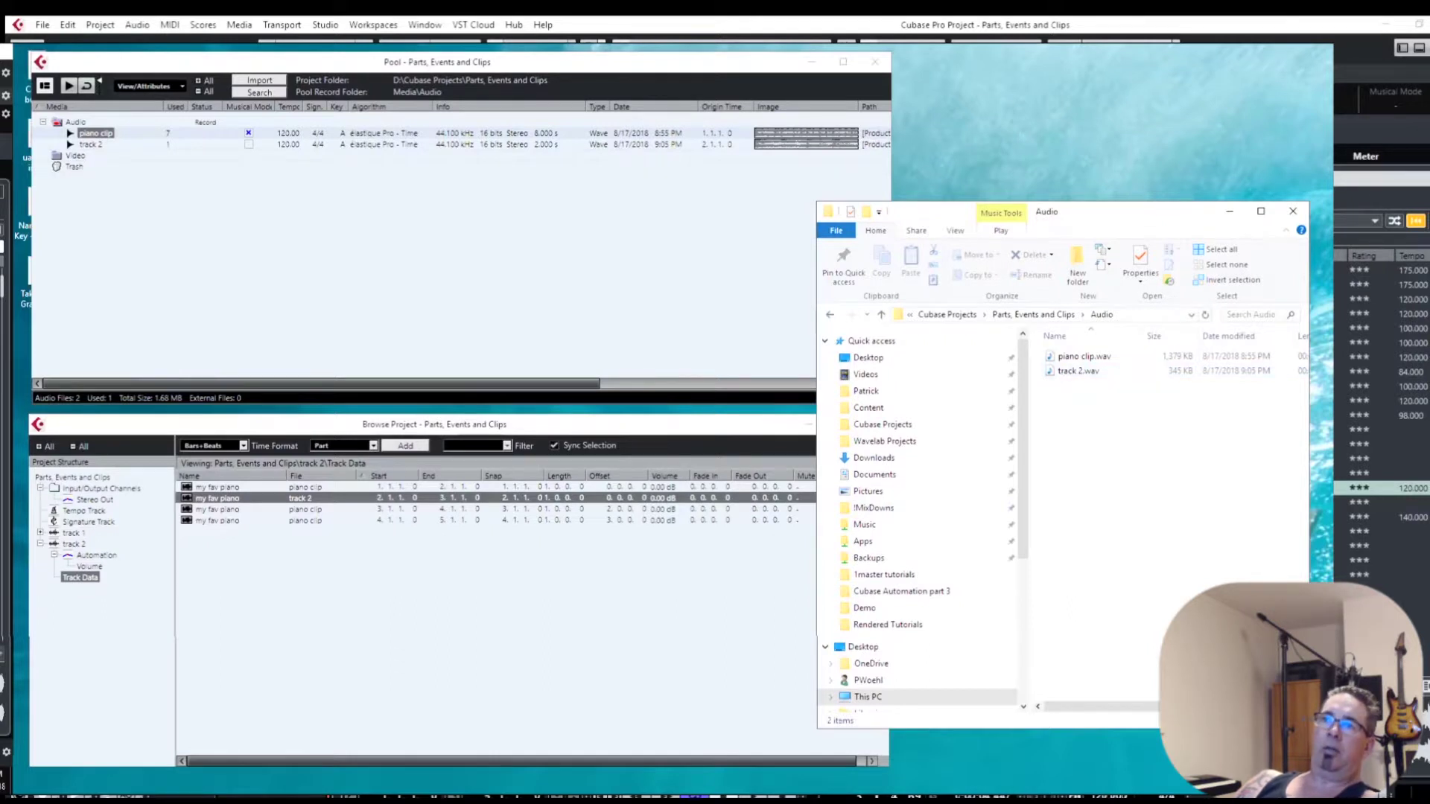
key("alt+Tab")
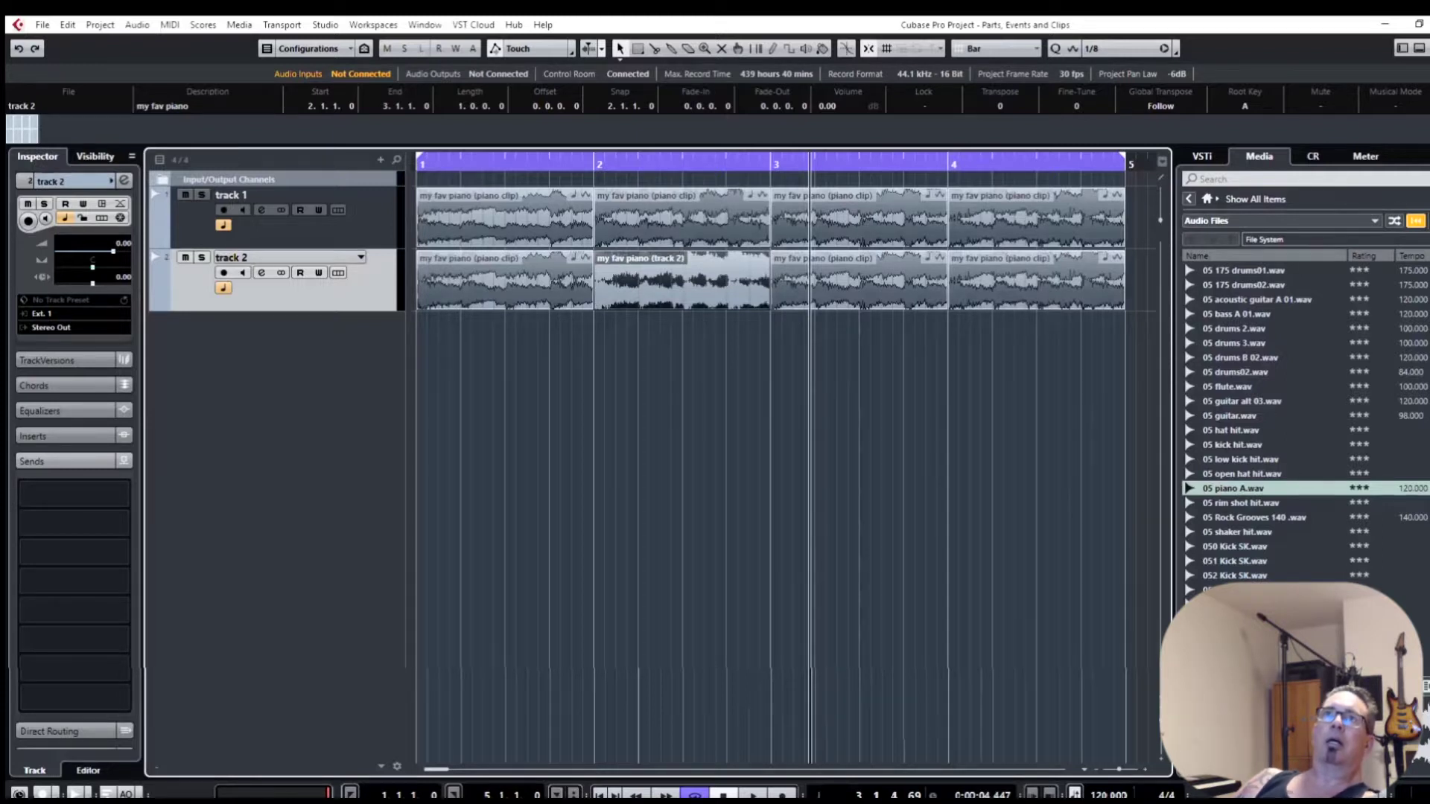
key("ctrl+e")
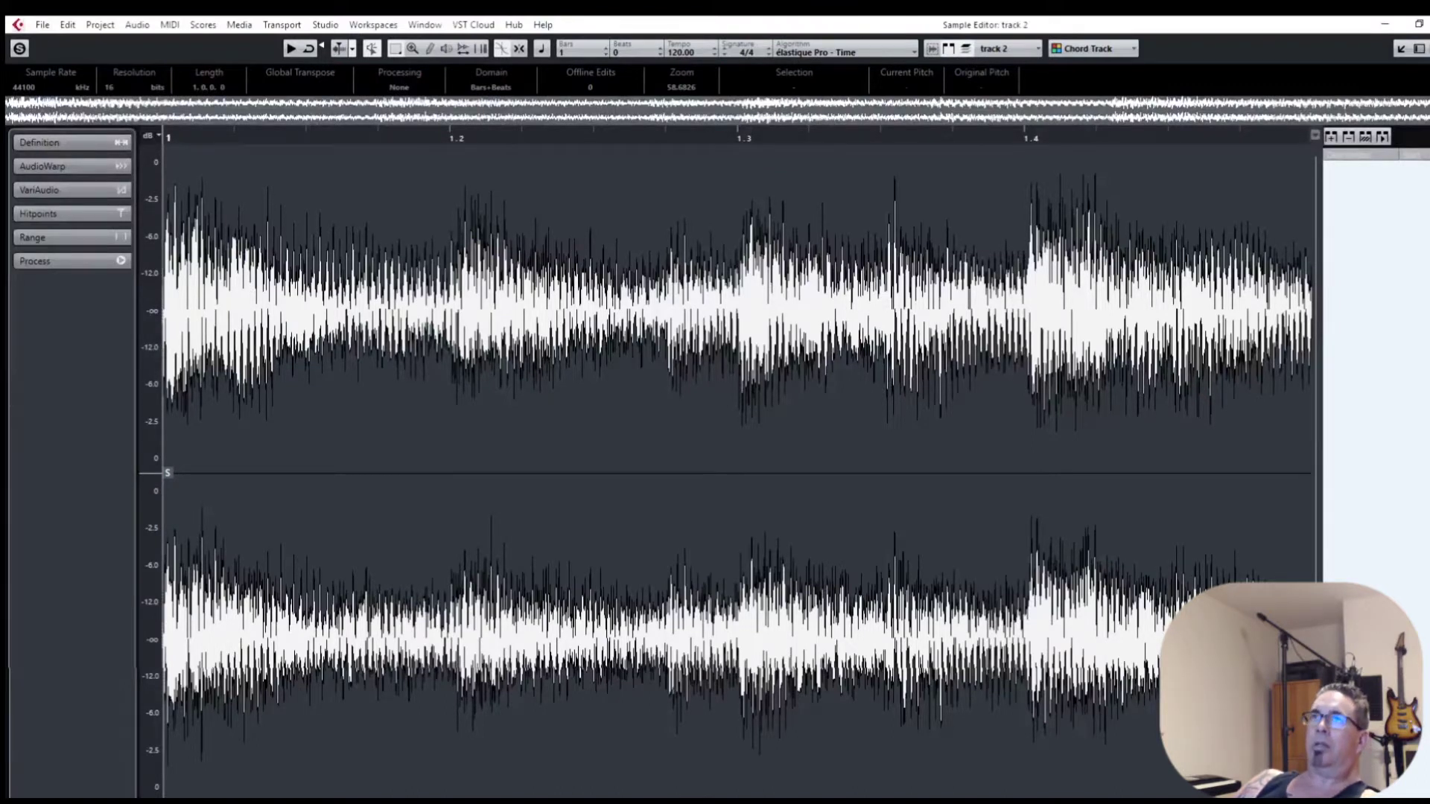
key("ctrl+e")
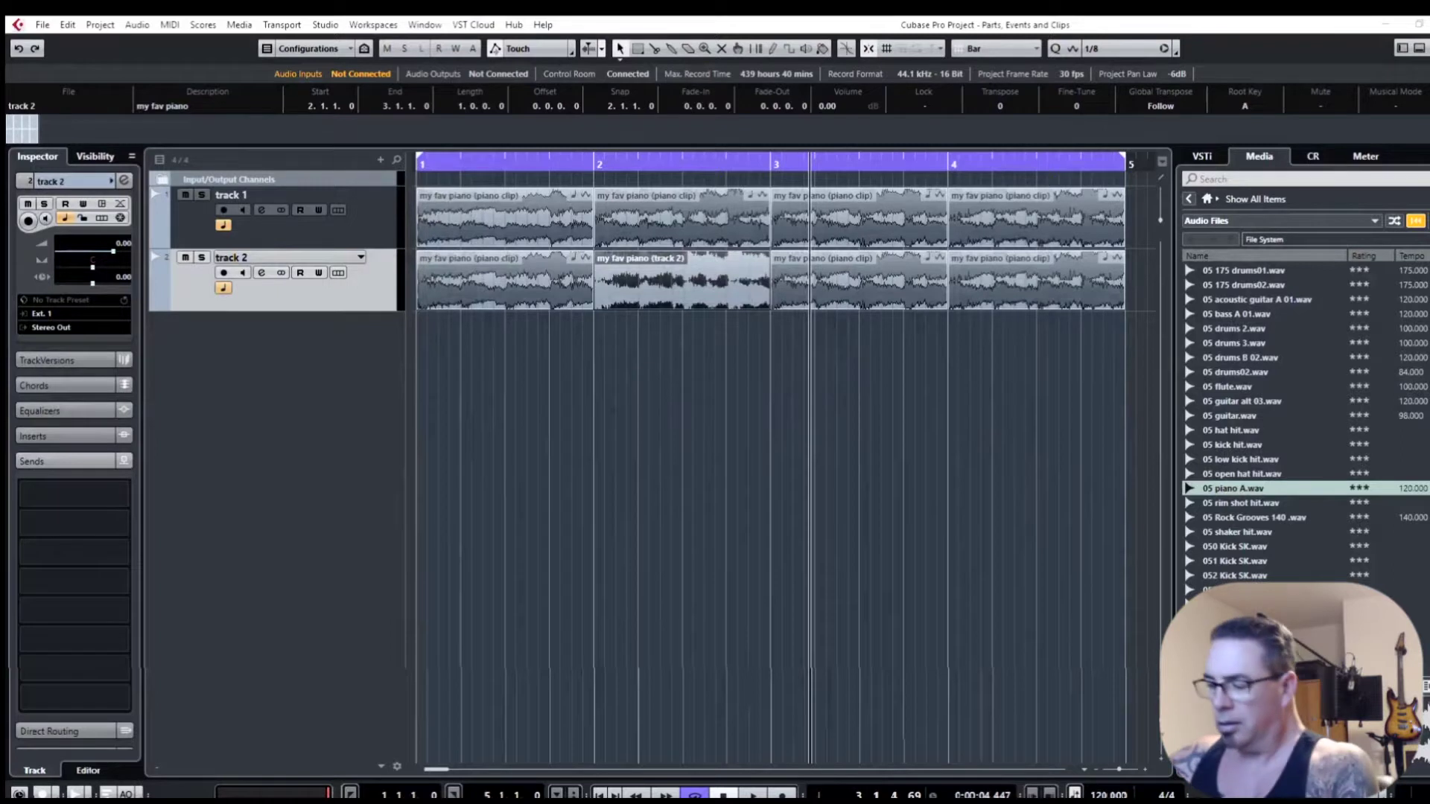
- Rename the clip "track 2" in the Pool as "piano bounce"
type("pi")
type("an")
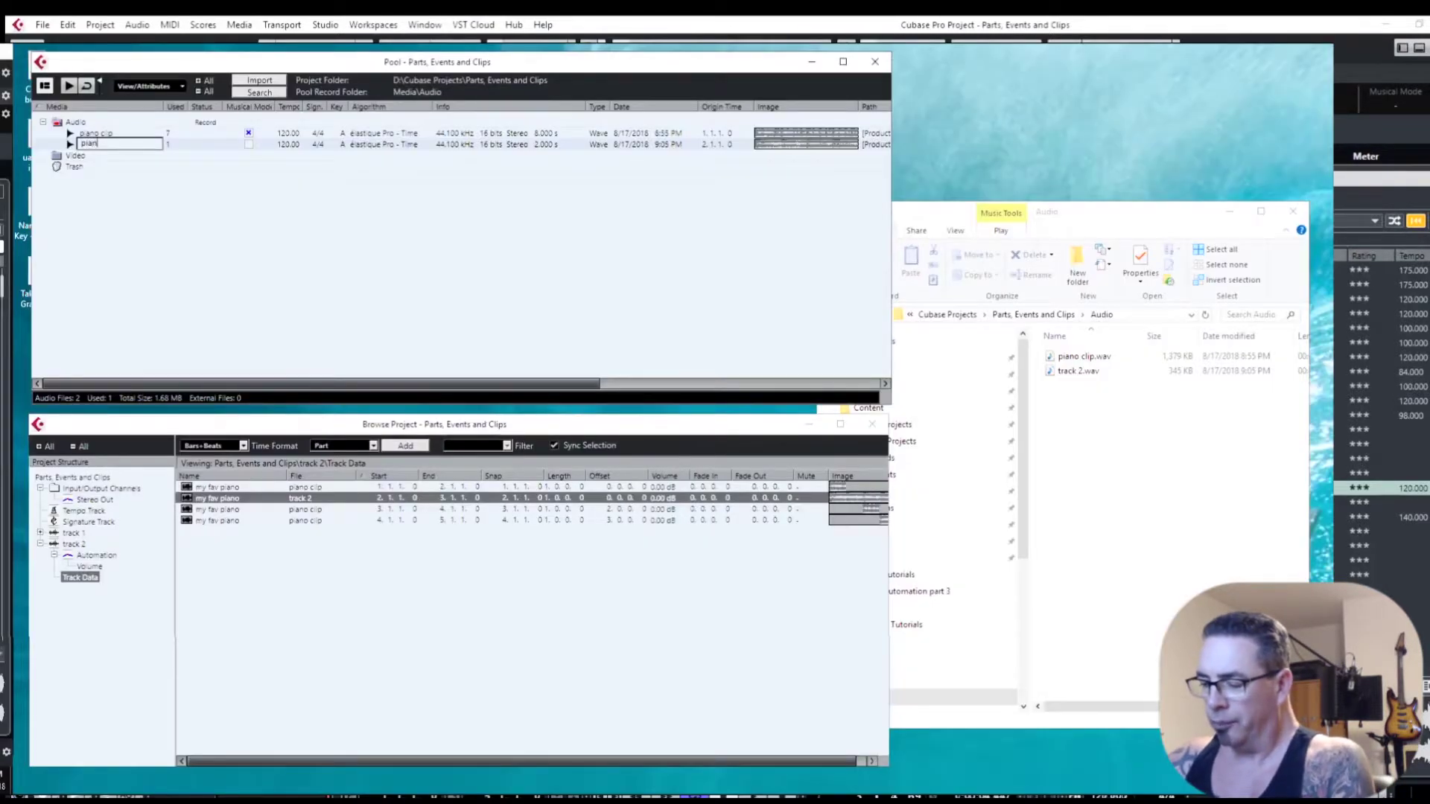
type("o bounce")
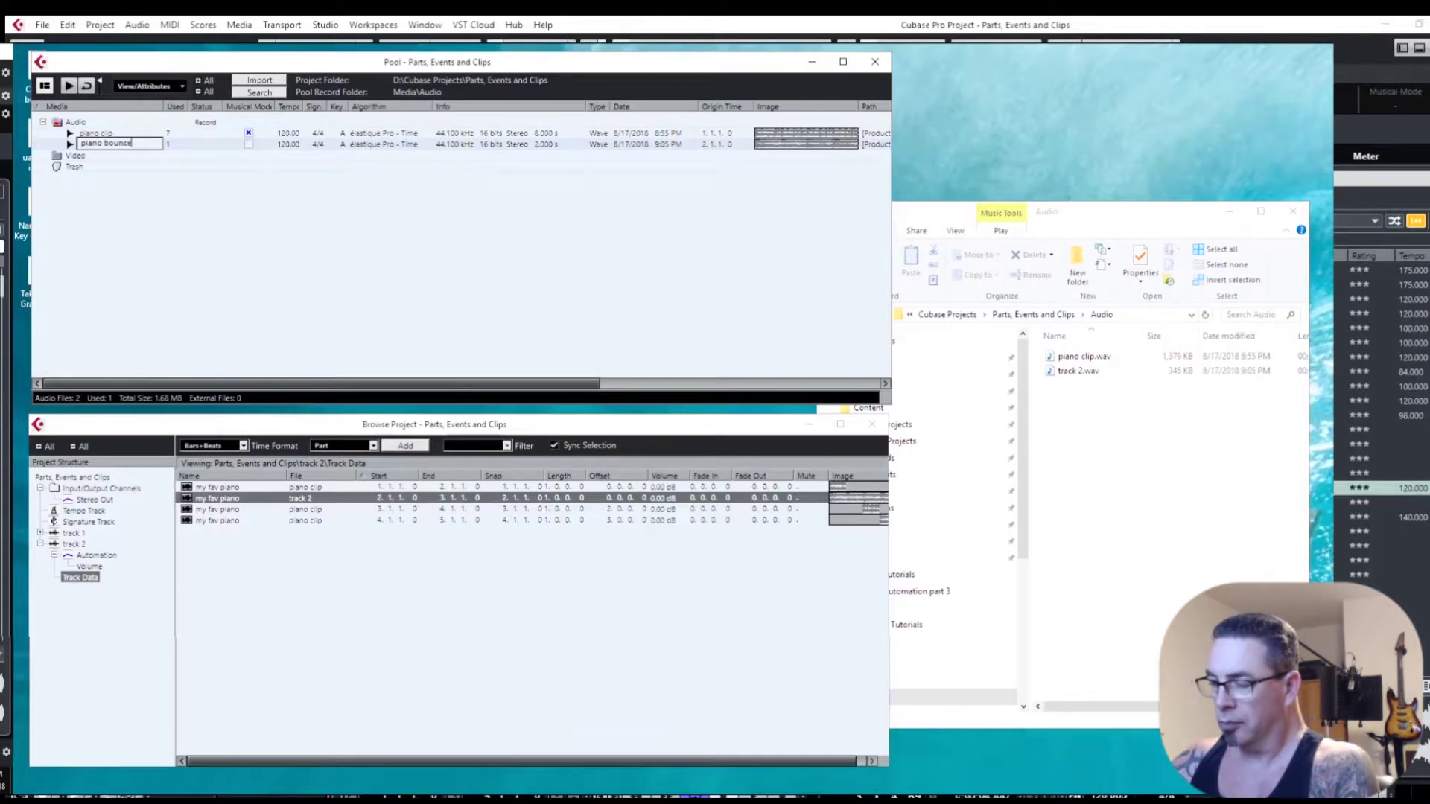
key("Return")
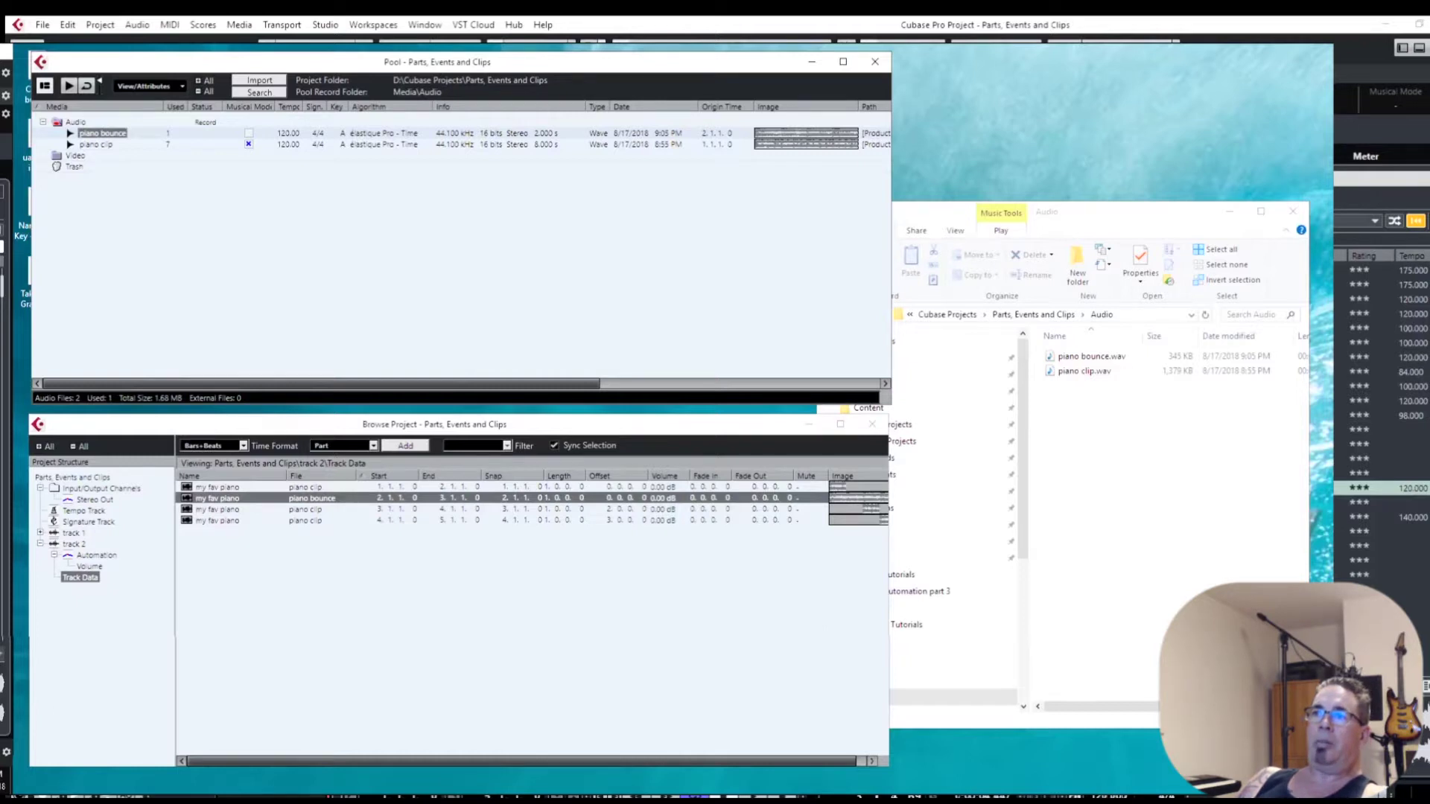
- Delete the first, third and fourth events on track 2, keeping only the bounced event
left_click(97, 556)
left_click_drag(305, 510, 306, 520)
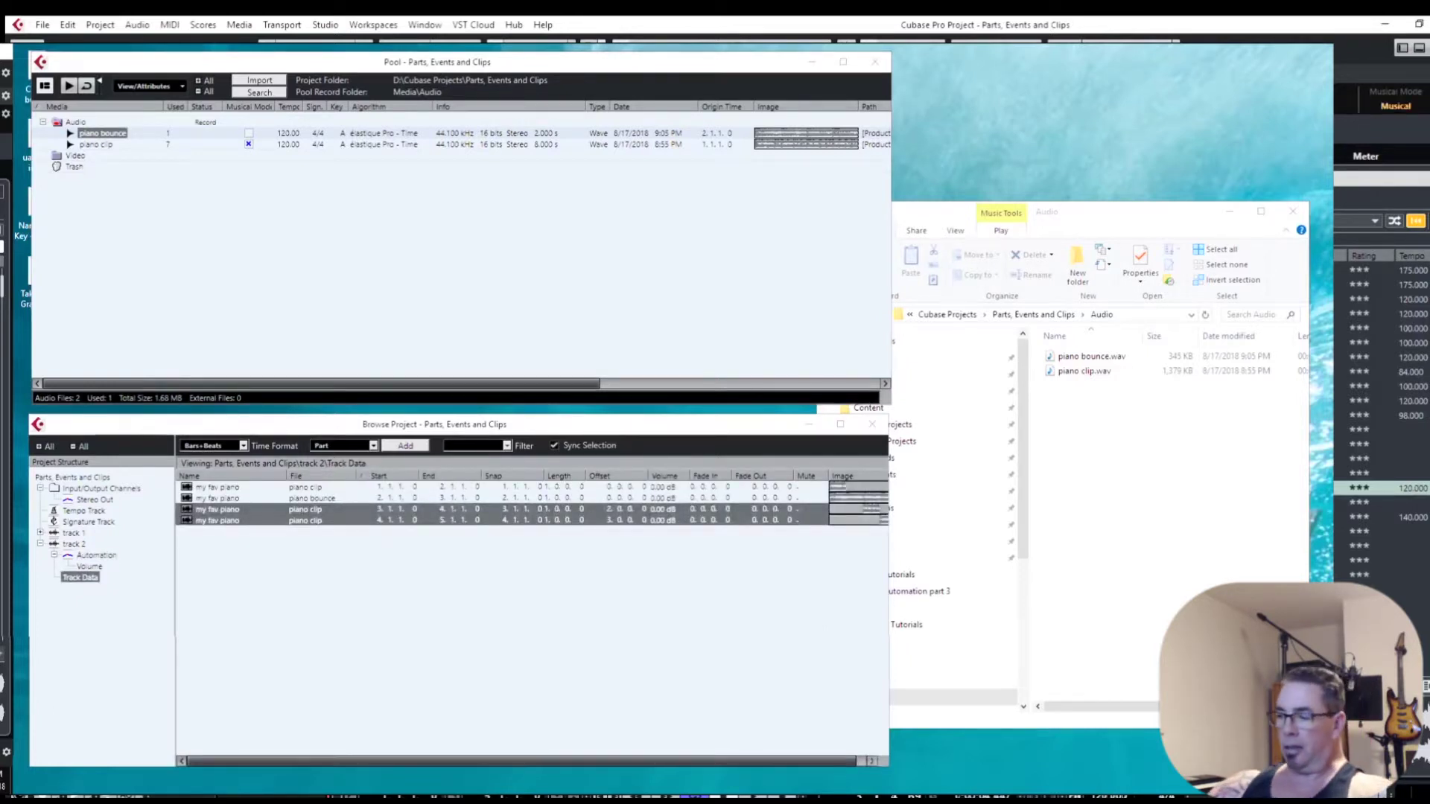
key("Delete")
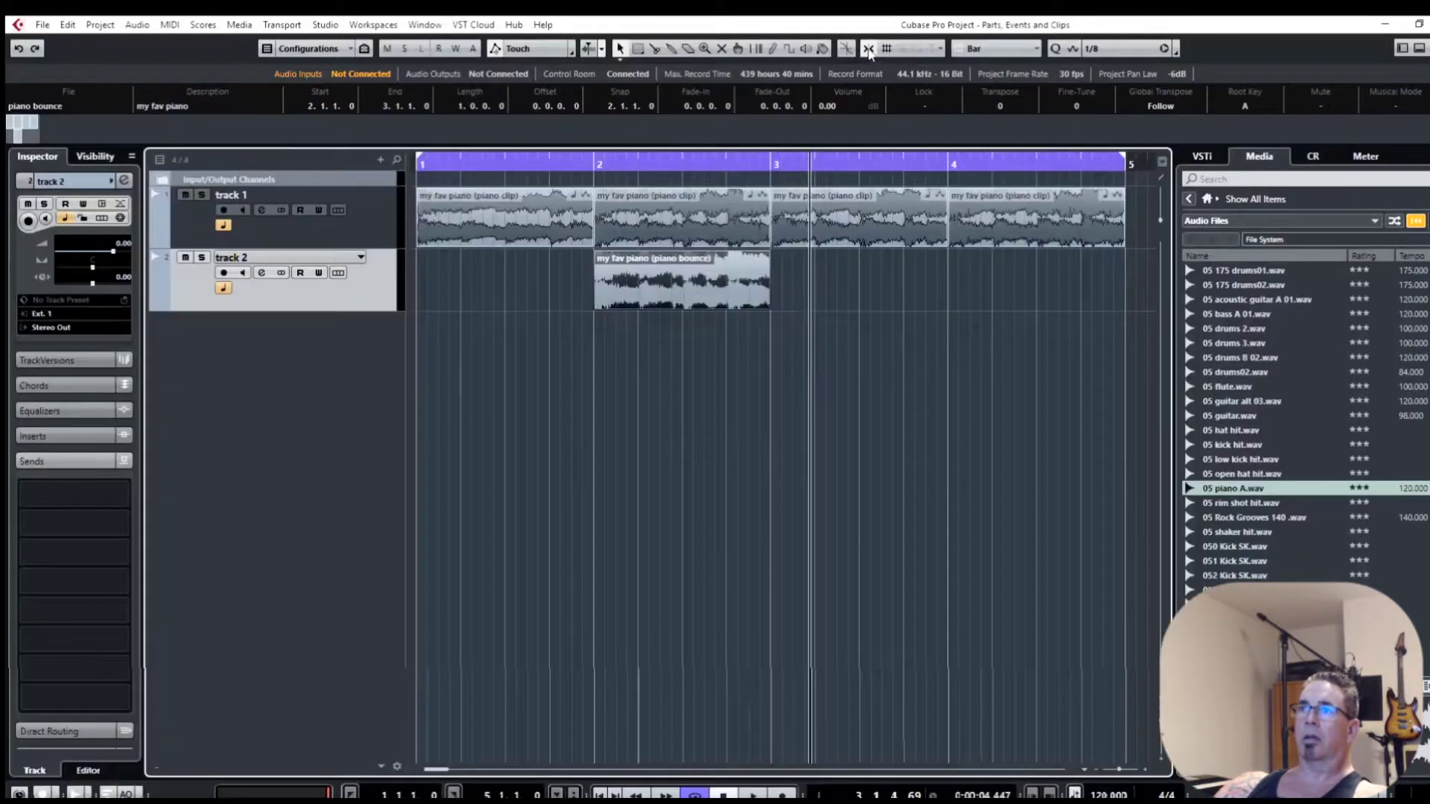
- Try to extend the bounced event on track 2 past both ends and audition it from just before bar 2
mouse_move(596, 305)
left_mouse_down()
mouse_move(521, 297)
mouse_move(581, 281)
mouse_move(549, 275)
mouse_move(667, 284)
mouse_move(585, 292)
left_mouse_up()
mouse_move(763, 309)
left_mouse_down()
mouse_move(820, 293)
mouse_move(772, 287)
left_mouse_up()
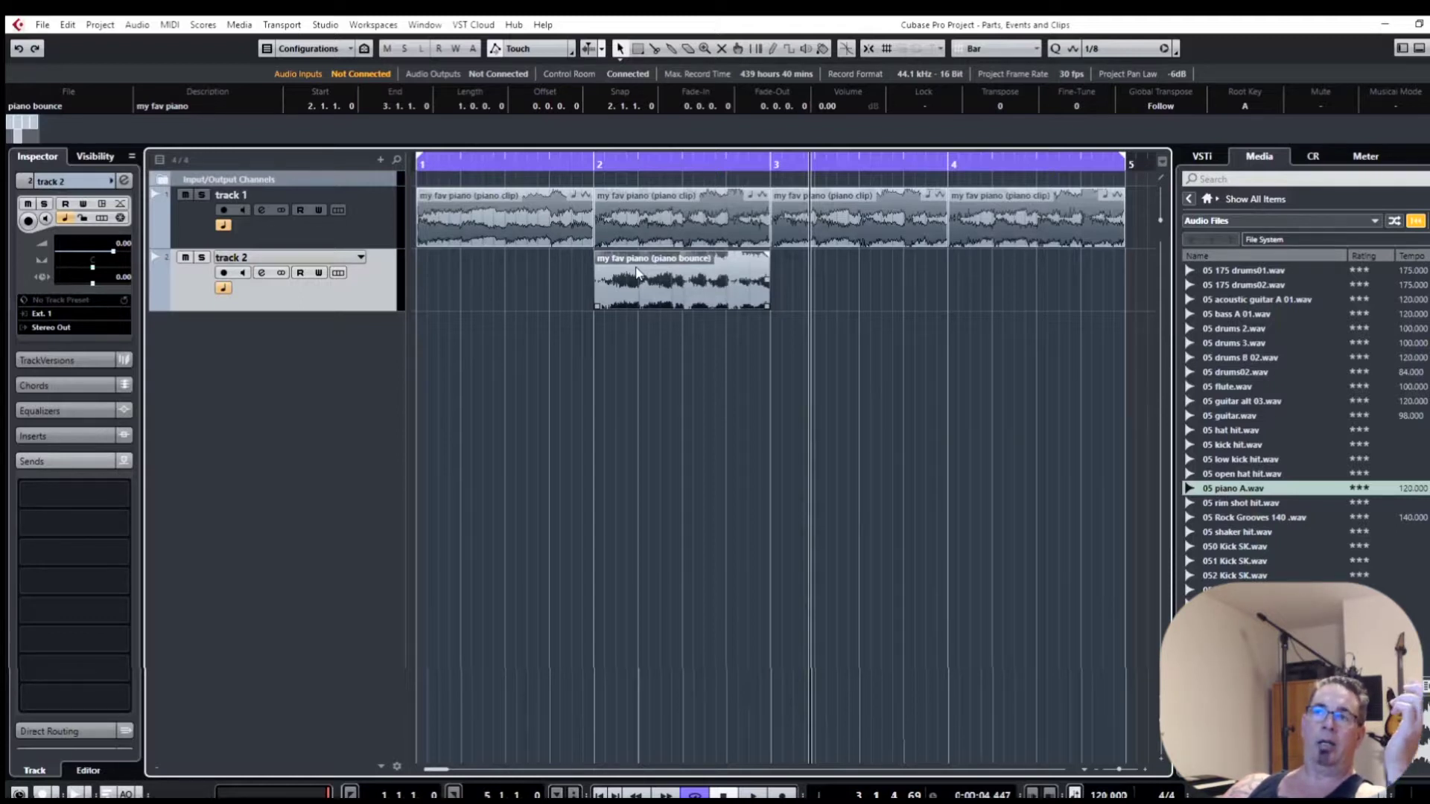
left_click(573, 162)
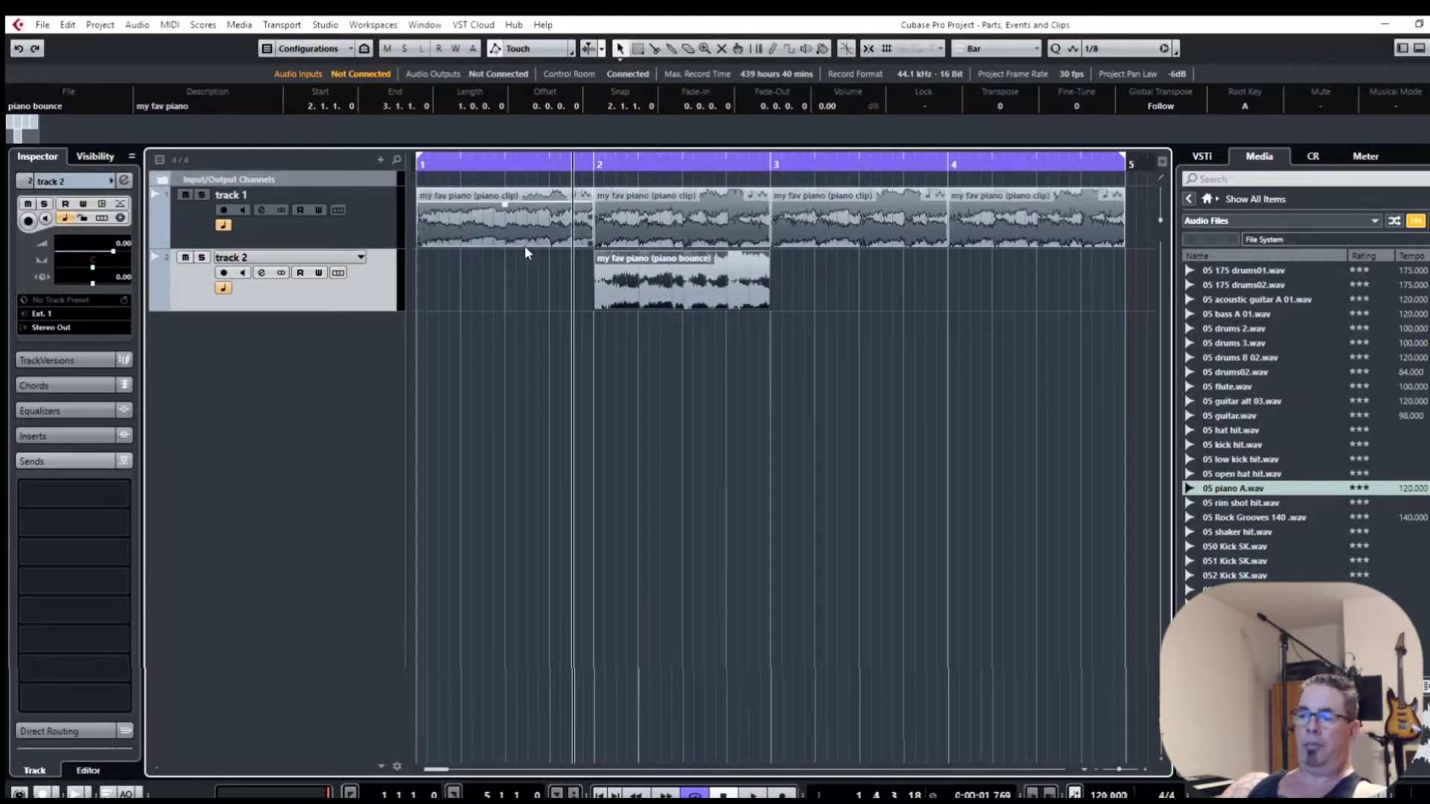
key("space")
key("space")
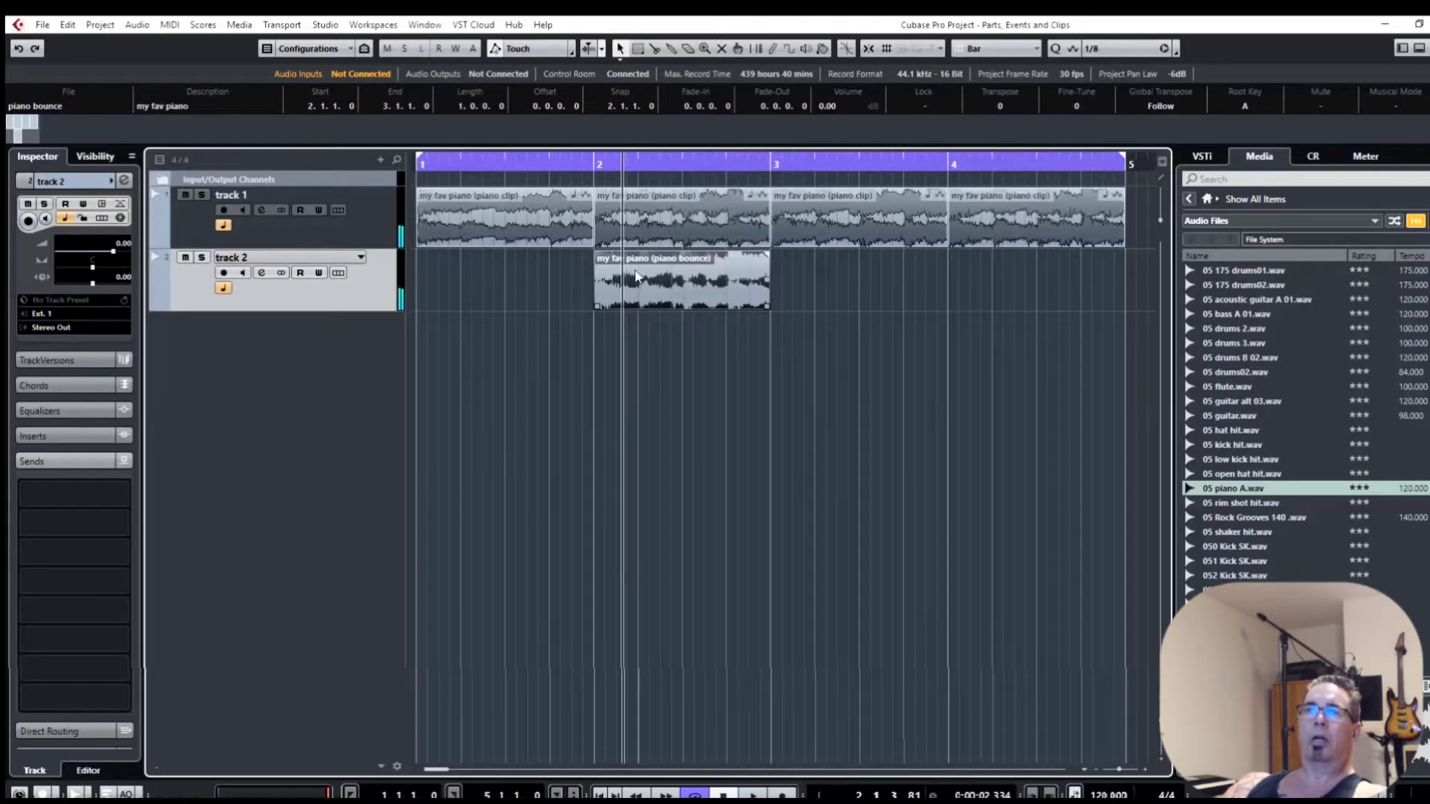
- Apply the Reverse process to the bounced piano event on track 2
left_click(136, 27)
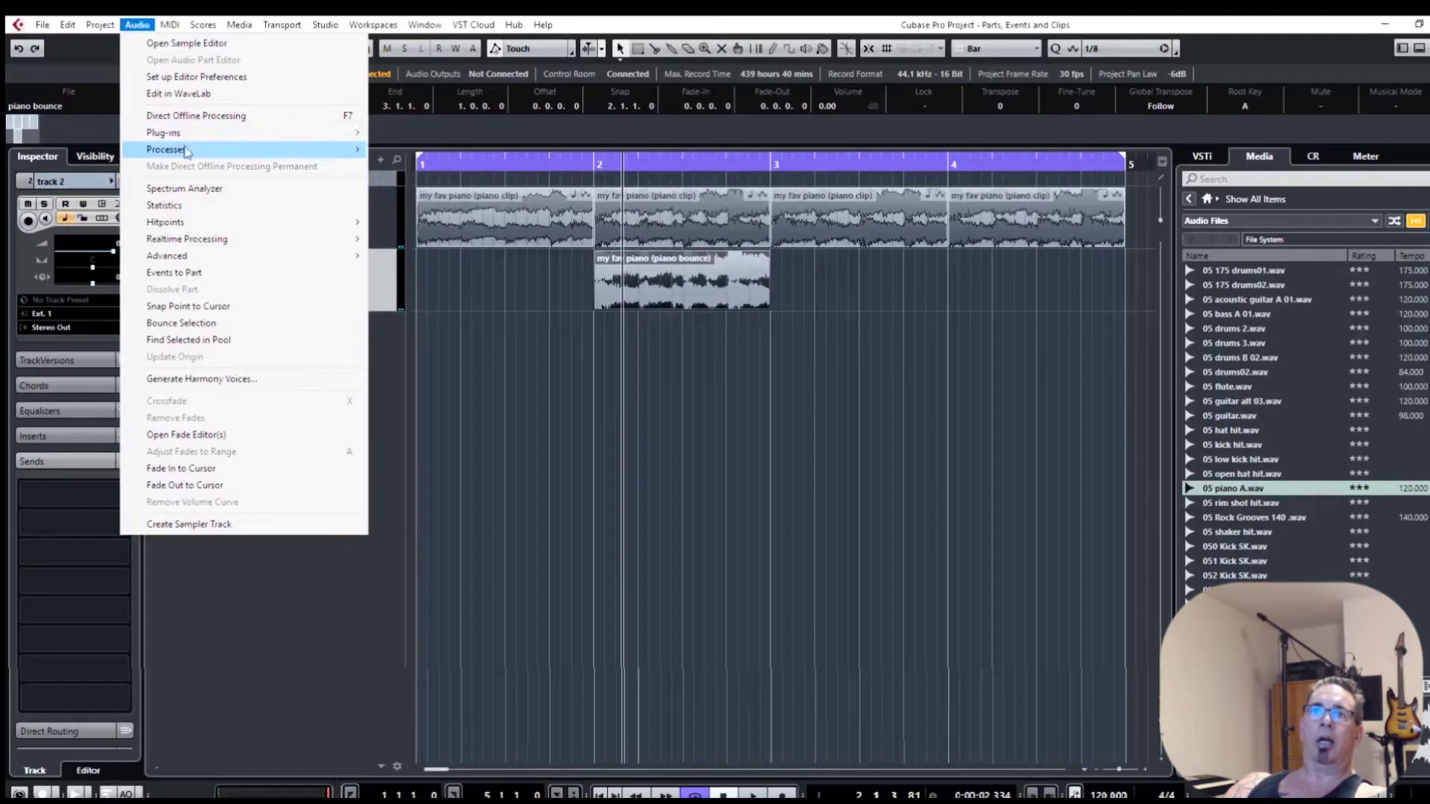
mouse_move(192, 148)
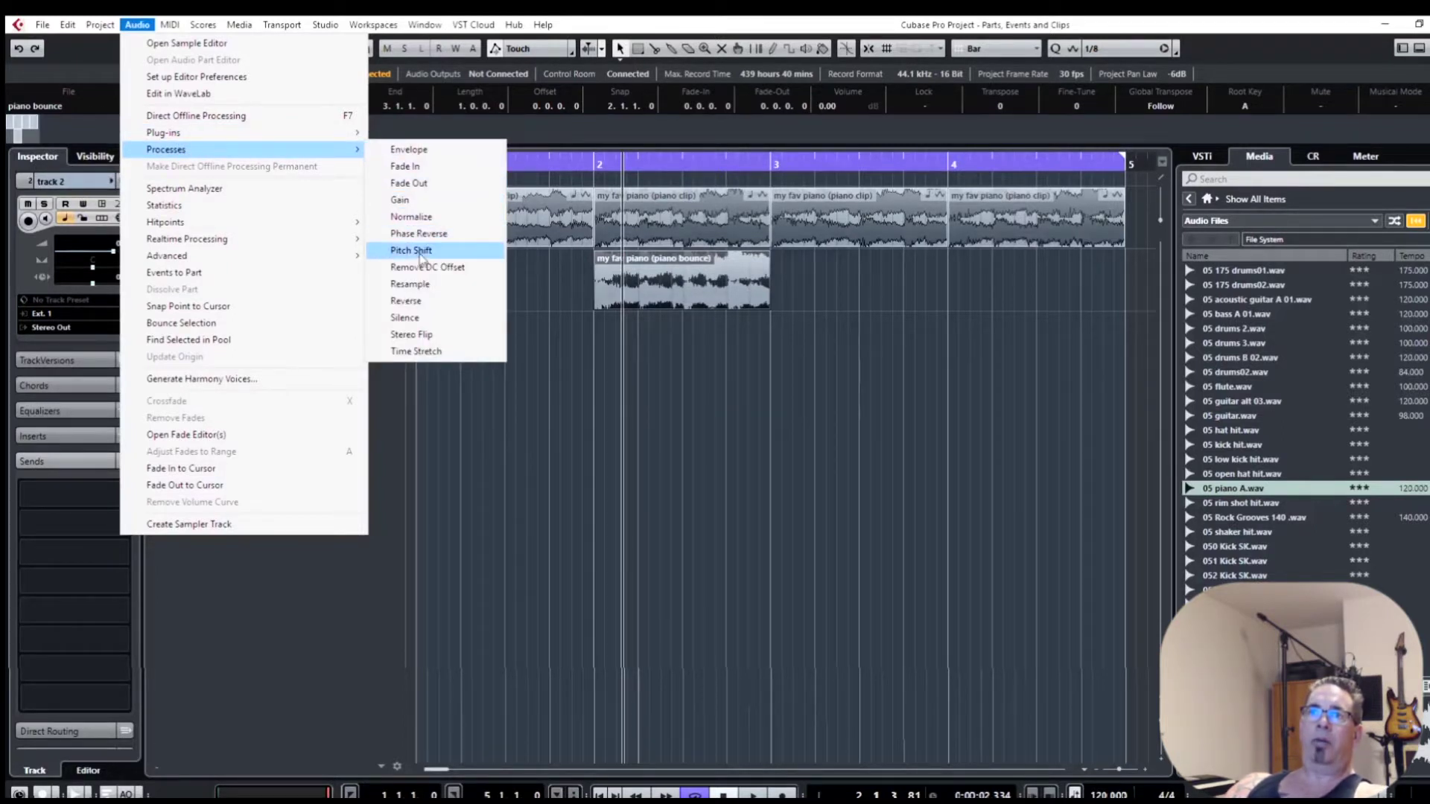
left_click(428, 305)
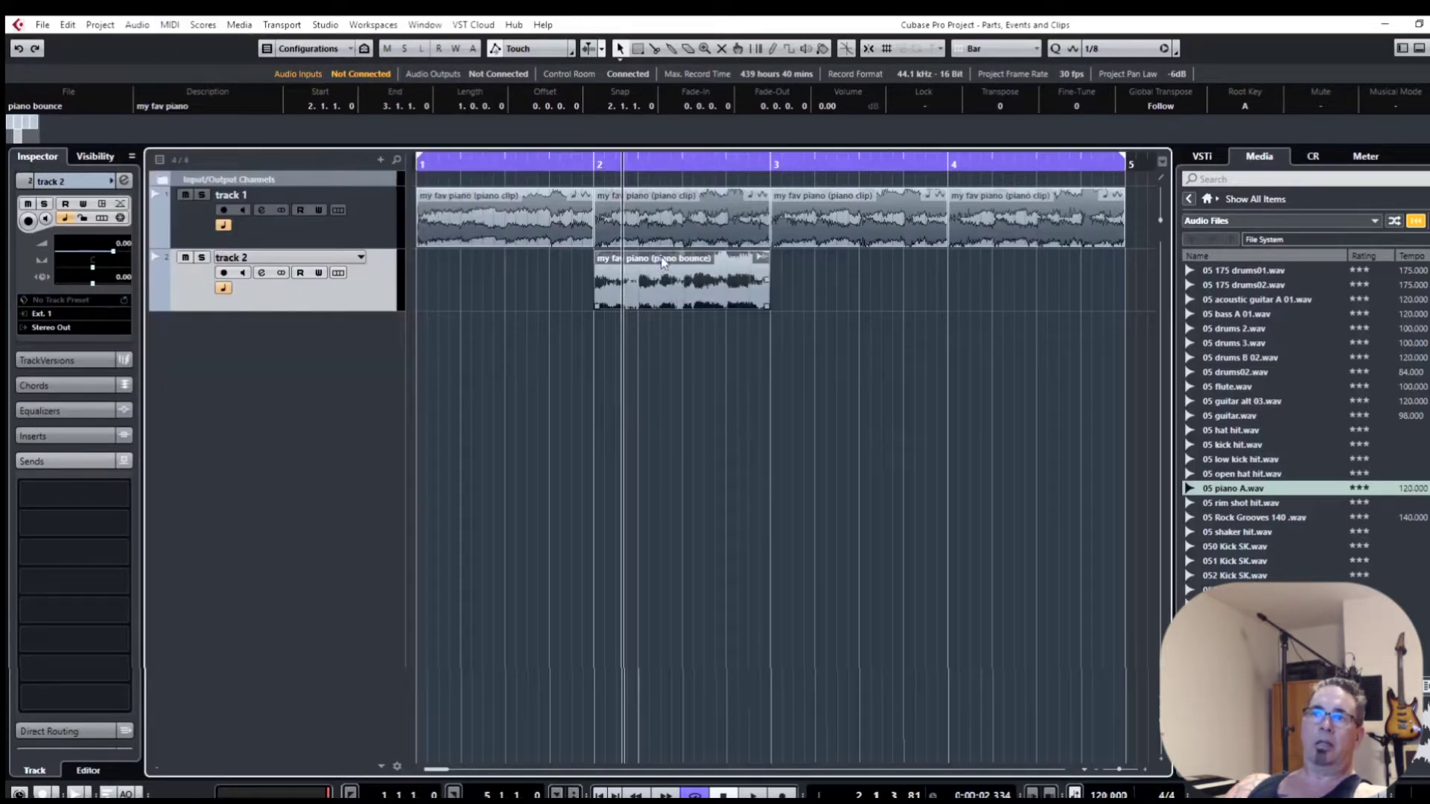
- Audition track 2 with track 1 muted, and compare it with track 1 from bar 2 with track 2 muted
left_click(186, 195)
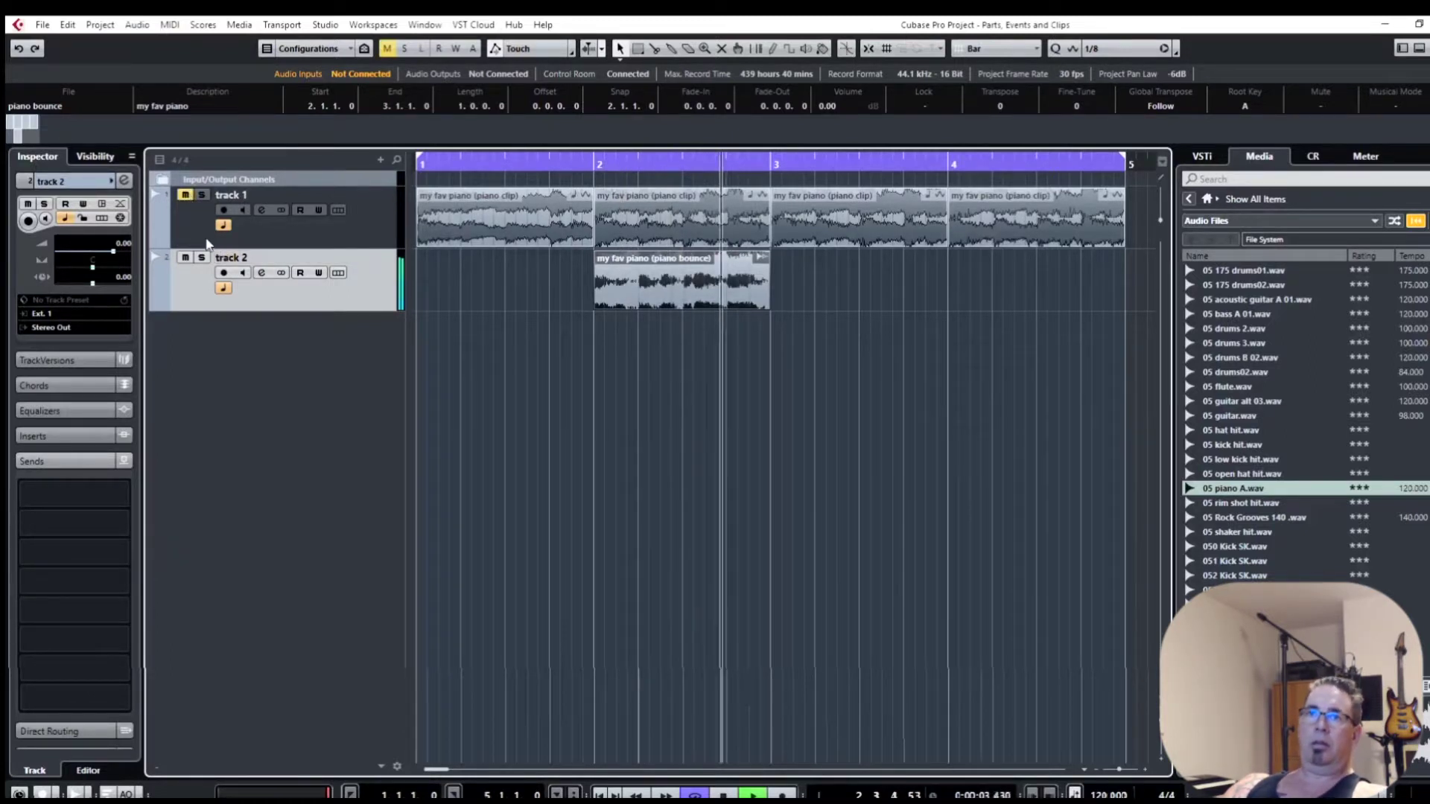
left_click(185, 196)
left_click(185, 257)
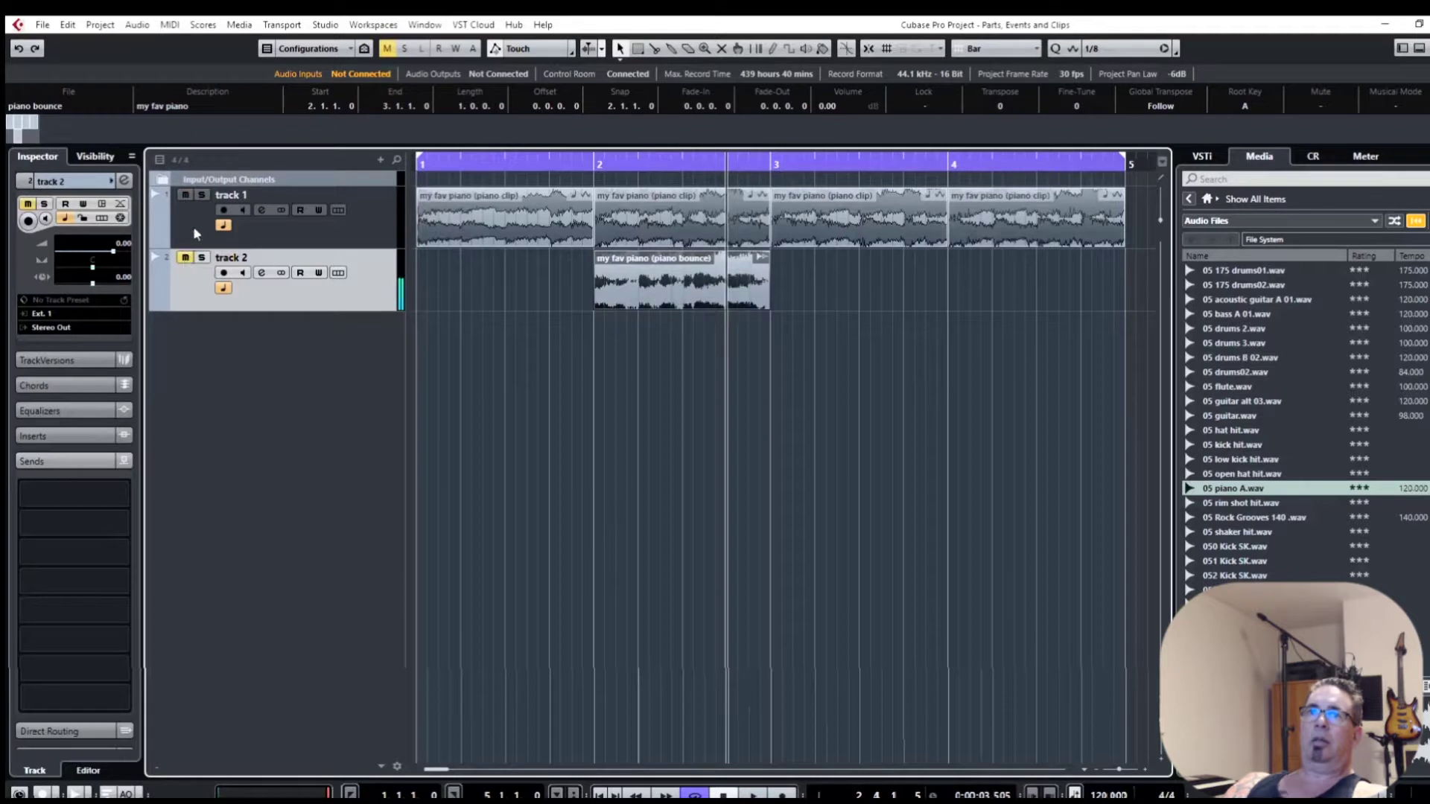
left_click(603, 158)
key("space")
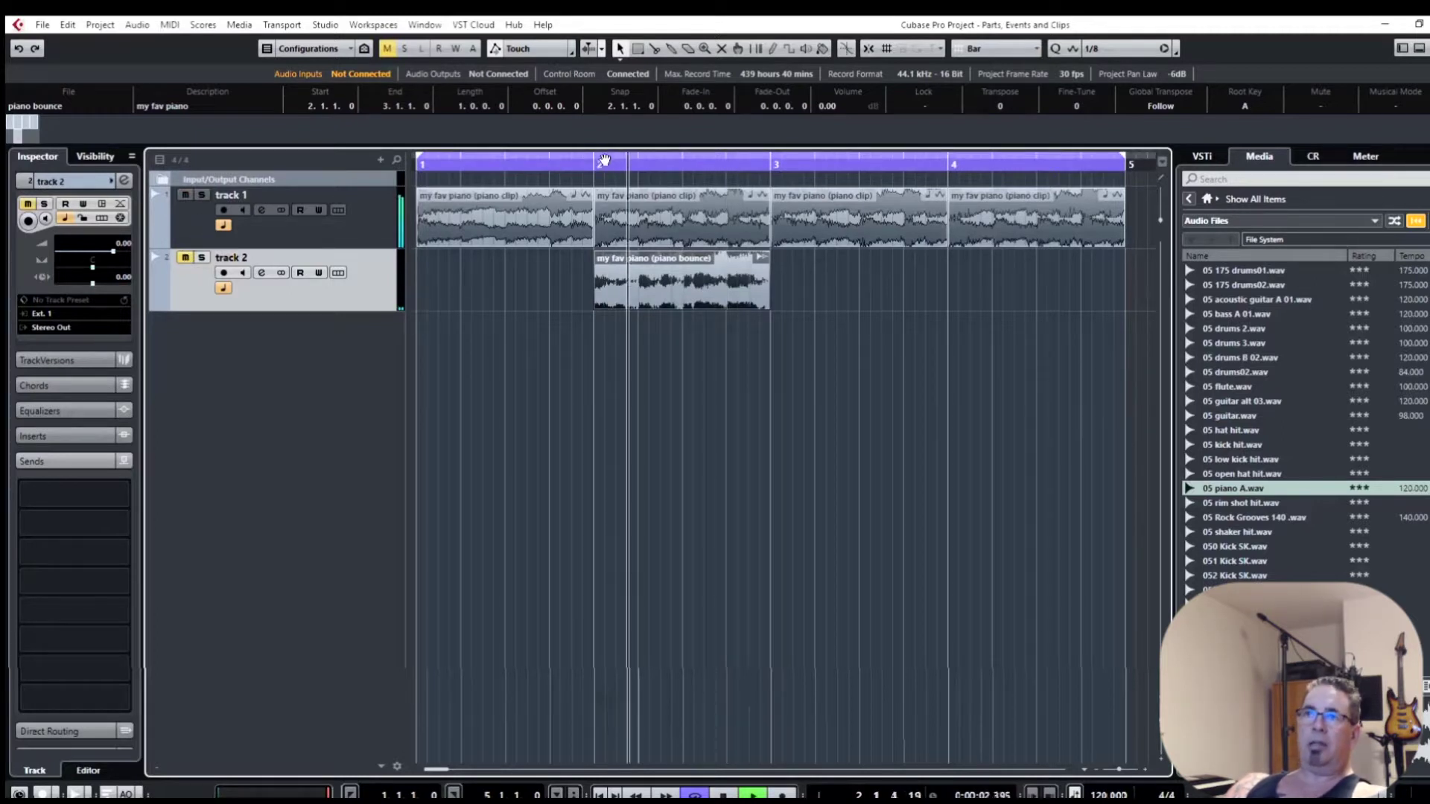
key("space")
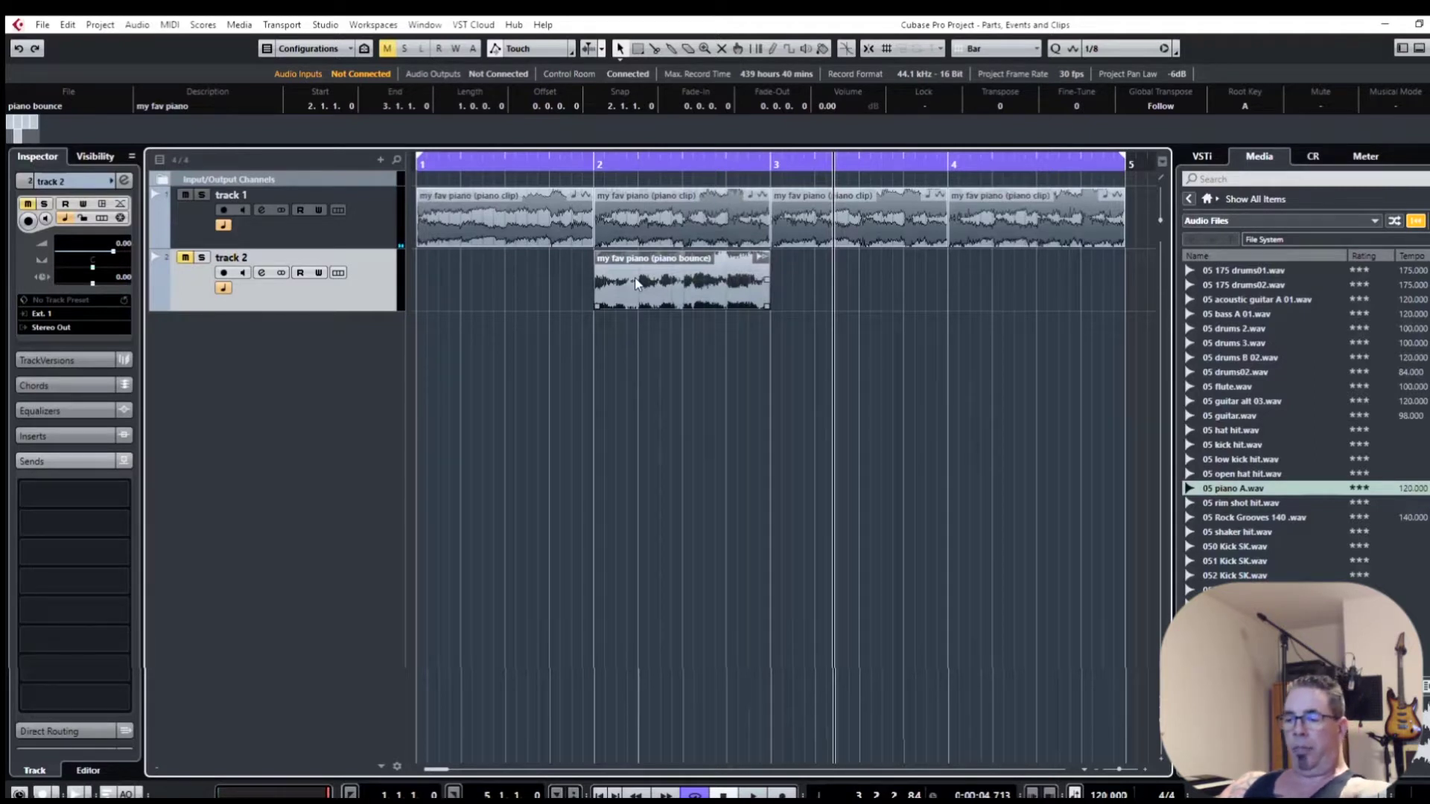
- Duplicate the bounced event on track 2 into bar 3, and mute track 1 instead of track 2
key("ctrl+d")
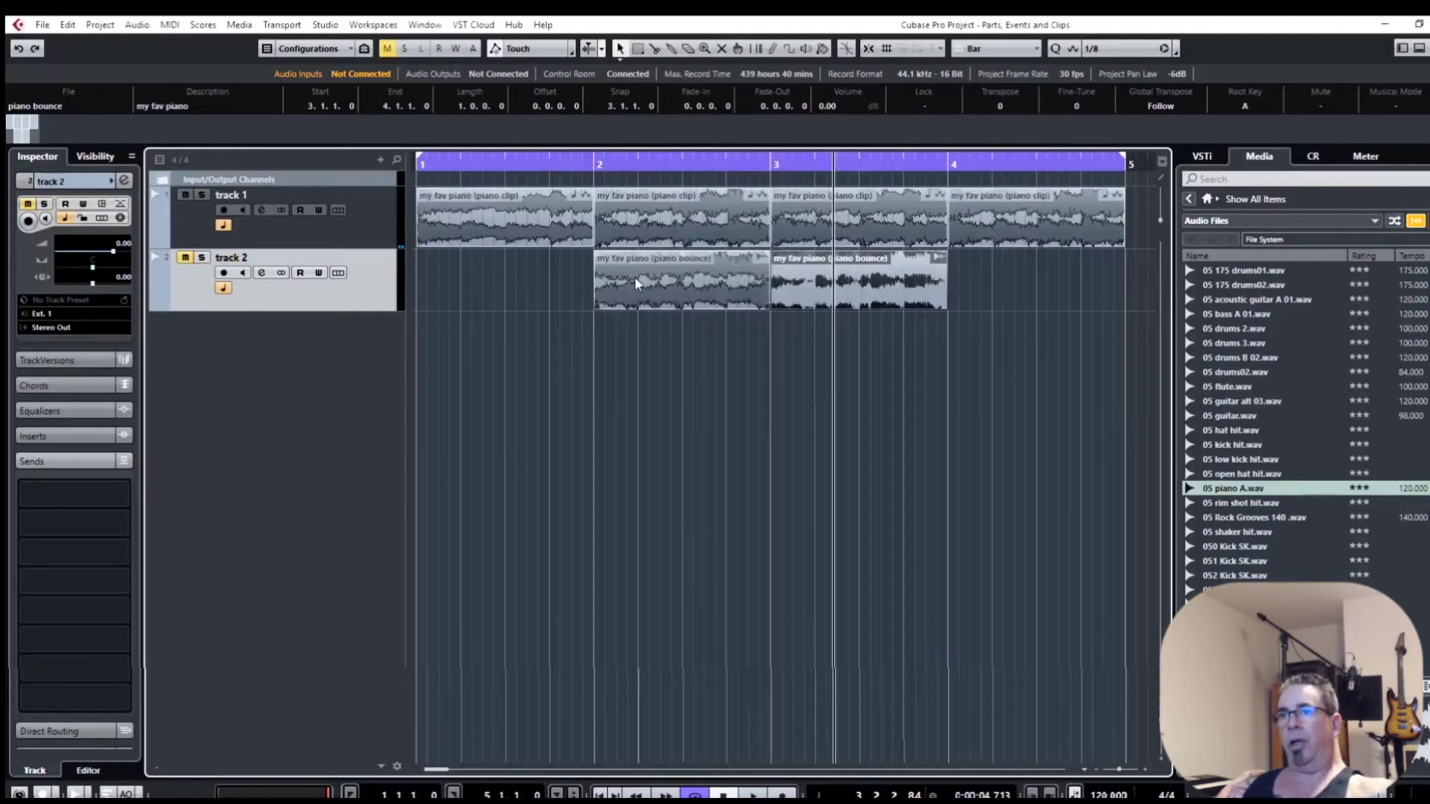
left_click(185, 257)
left_click(184, 194)
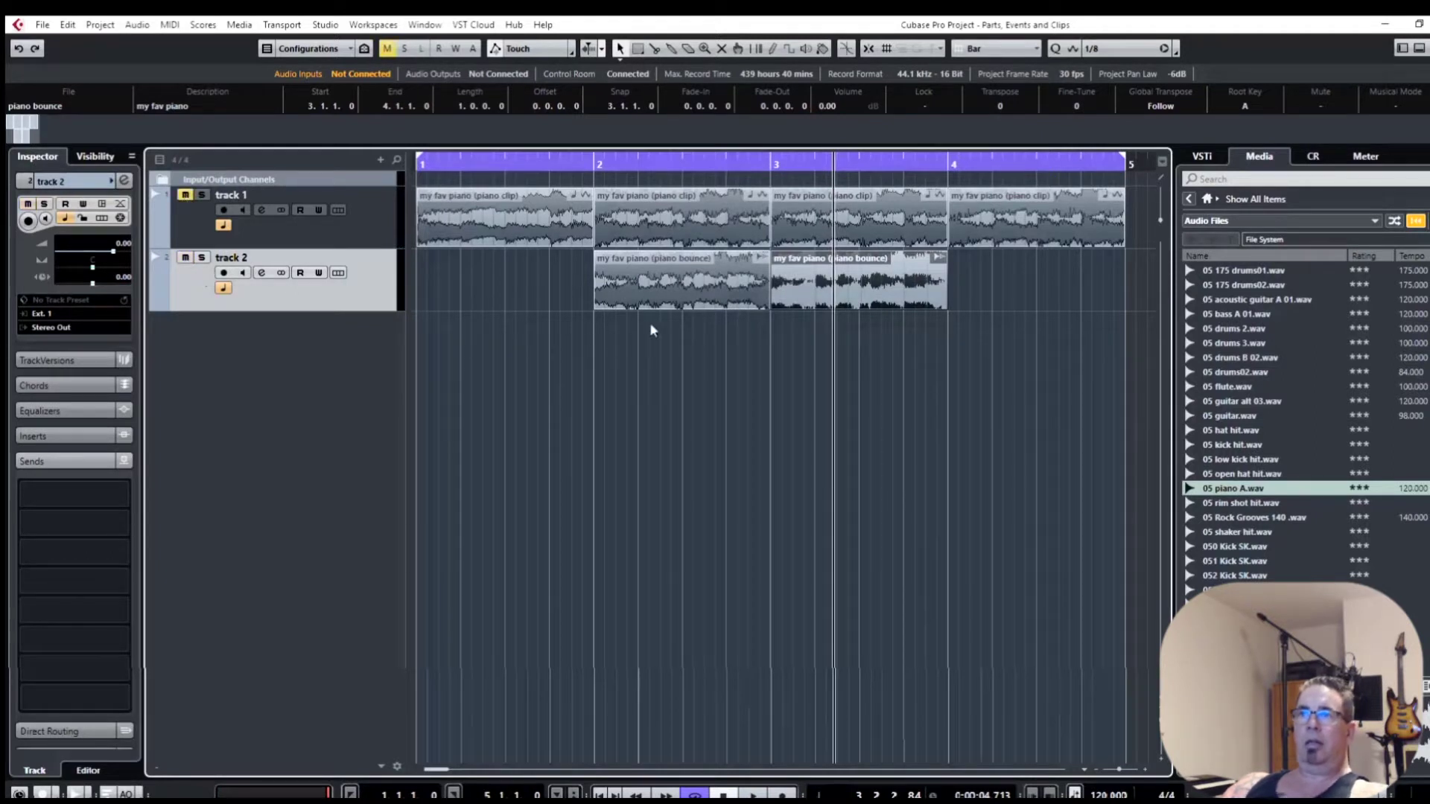
- Place the duplicated event at 3.1.4.109 with a length of 0.1.2.51, and duplicate the shortened event directly behind it
left_click_drag(818, 285, 861, 278)
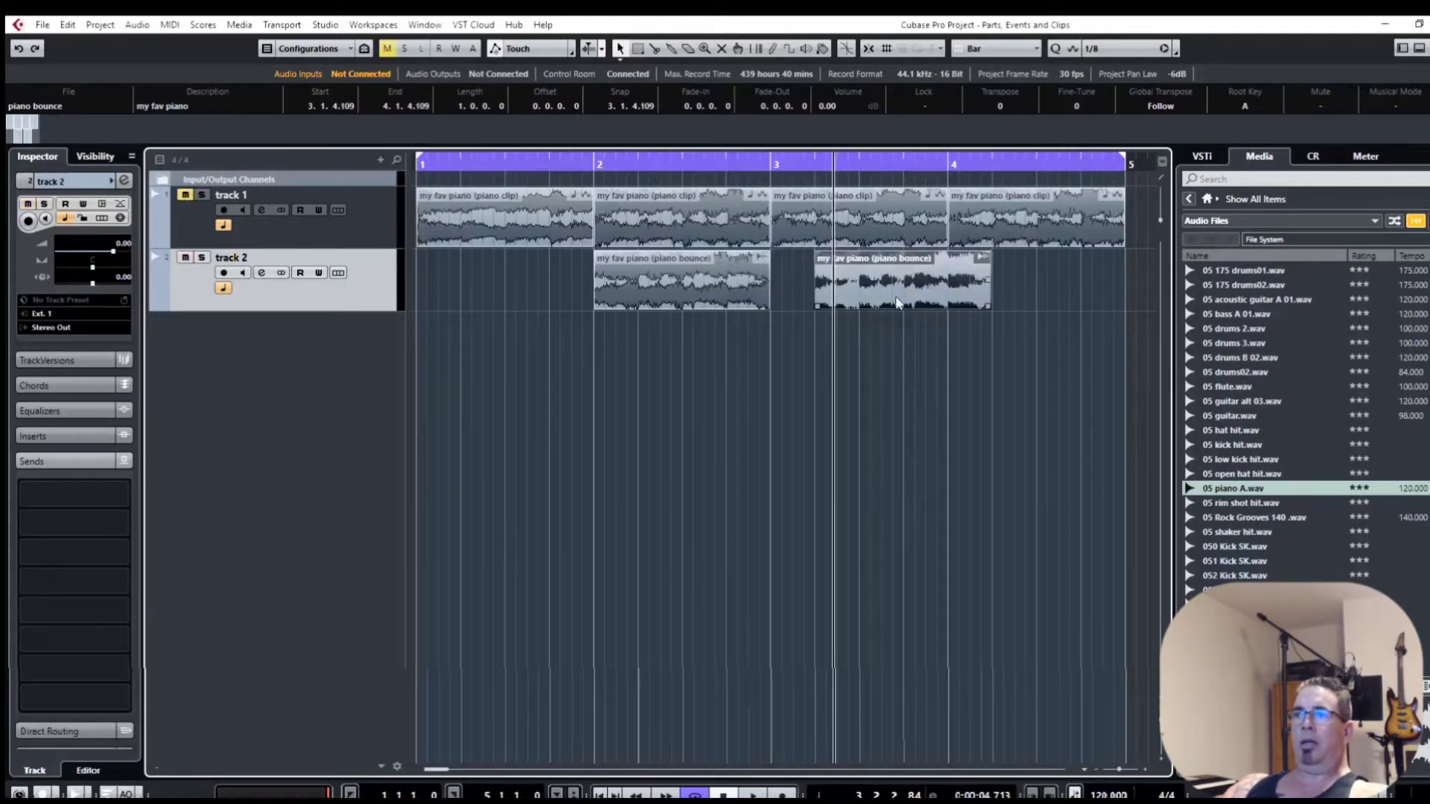
left_click_drag(989, 306, 881, 306)
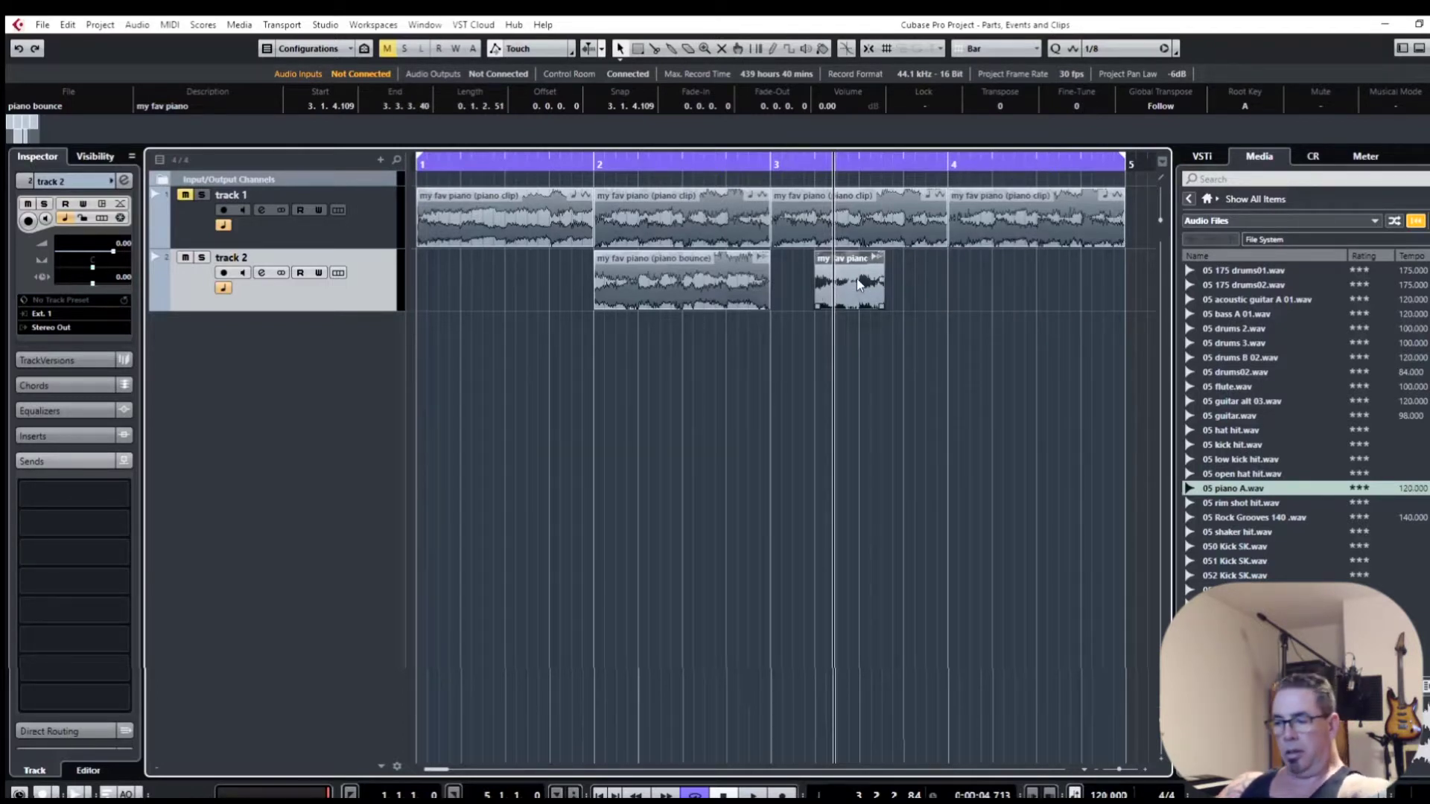
key("ctrl+d")
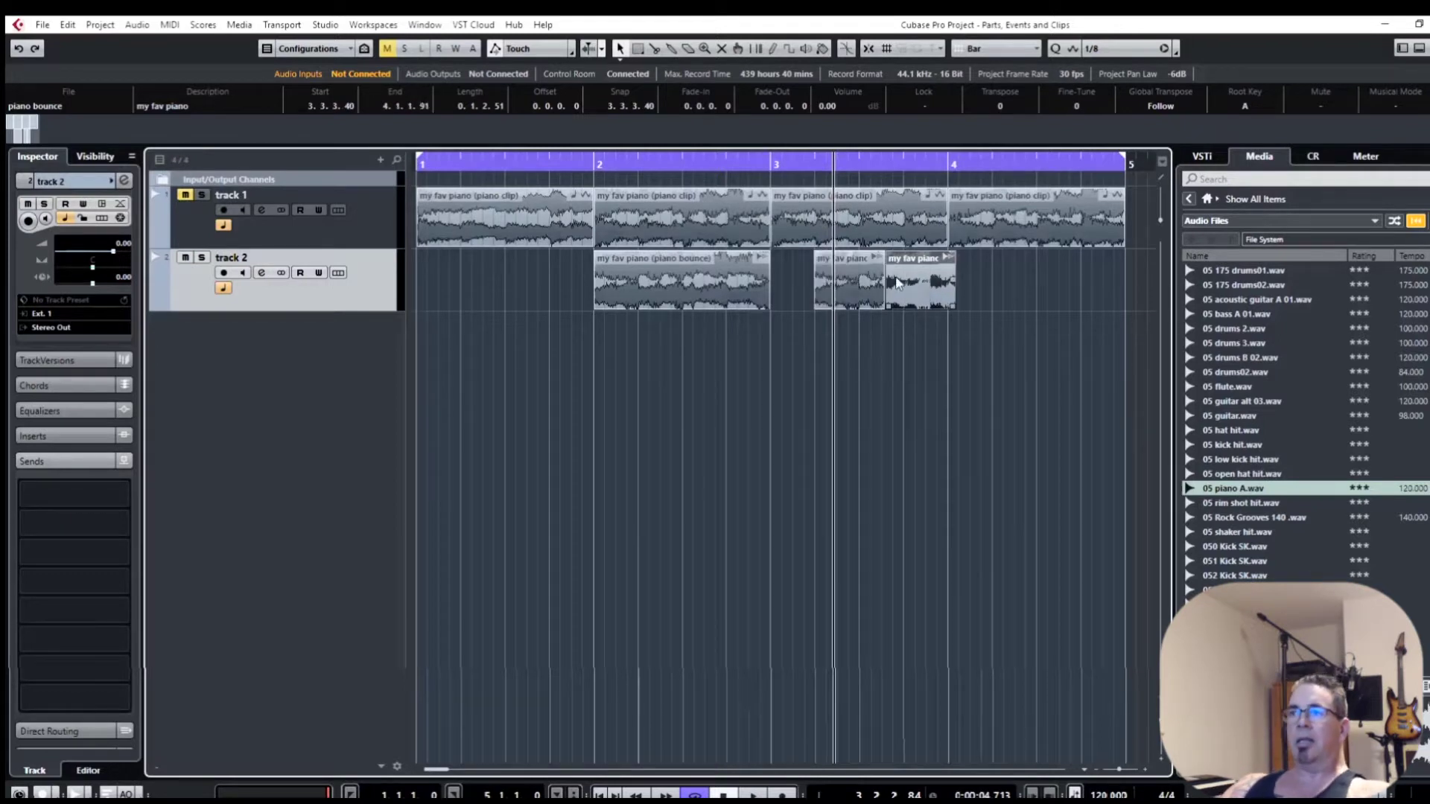
- Move the last short event on track 2 to start at 3.4.2.94, and combine all three track 2 events into one part
left_click_drag(909, 287, 944, 280)
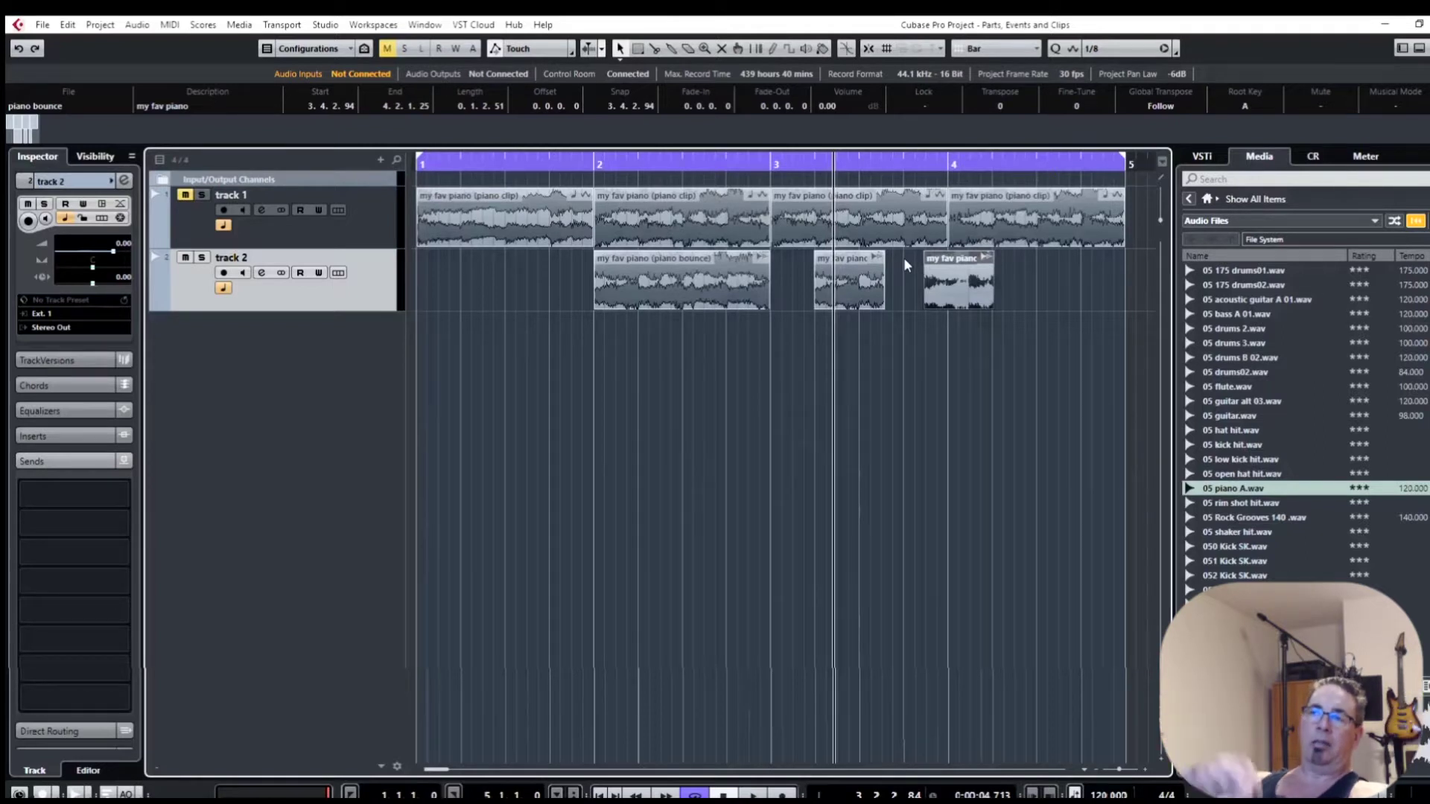
left_click_drag(551, 281, 1106, 284)
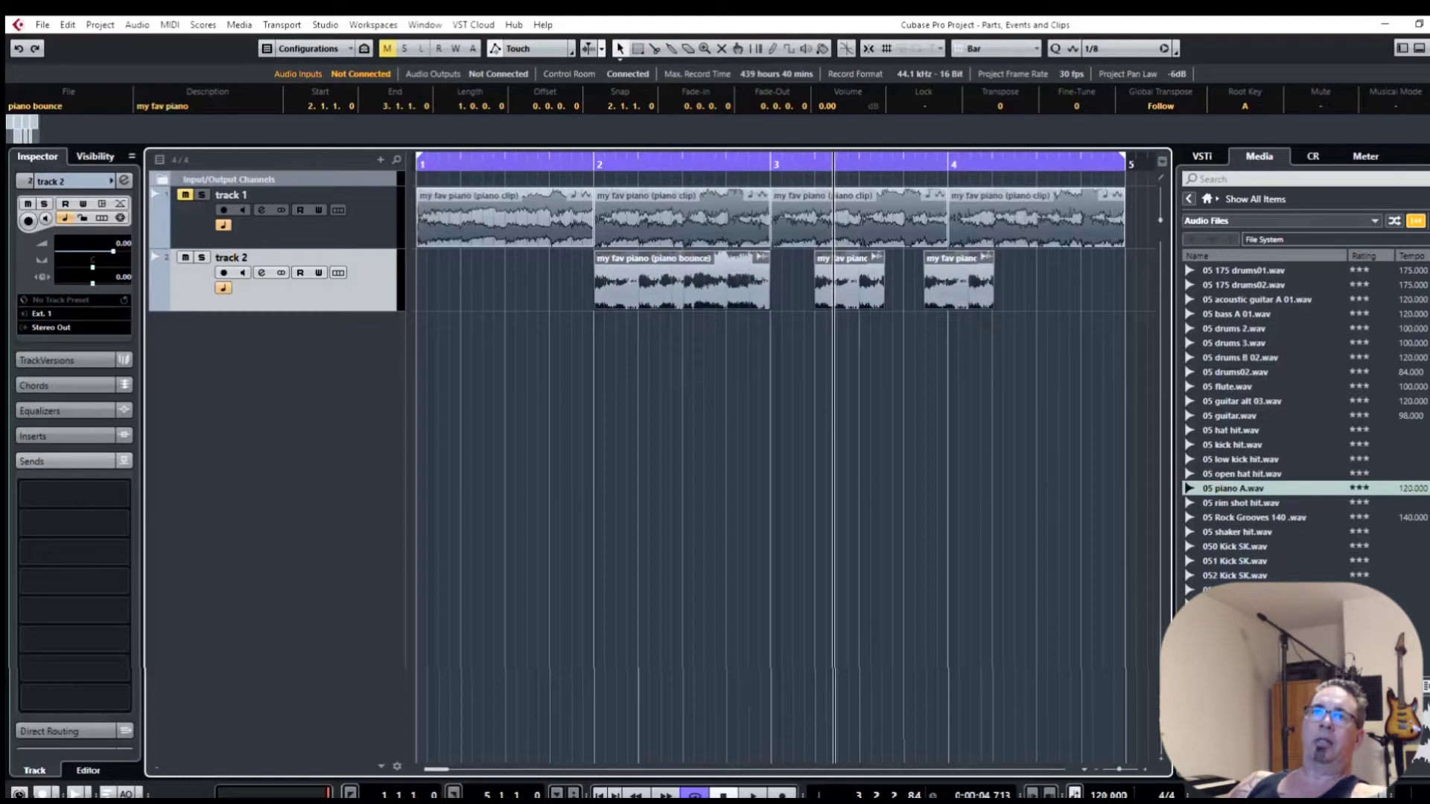
left_click(128, 27)
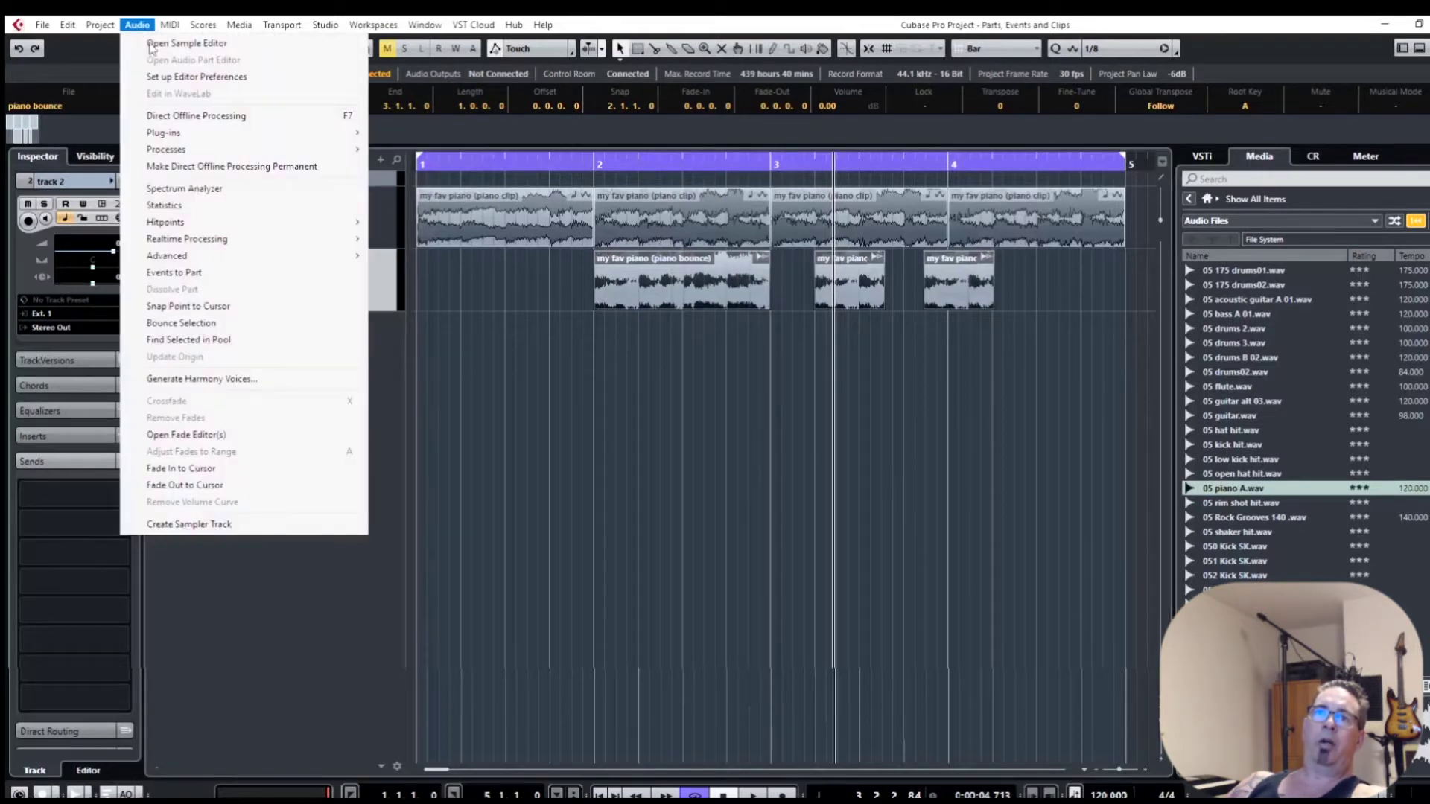
left_click(221, 277)
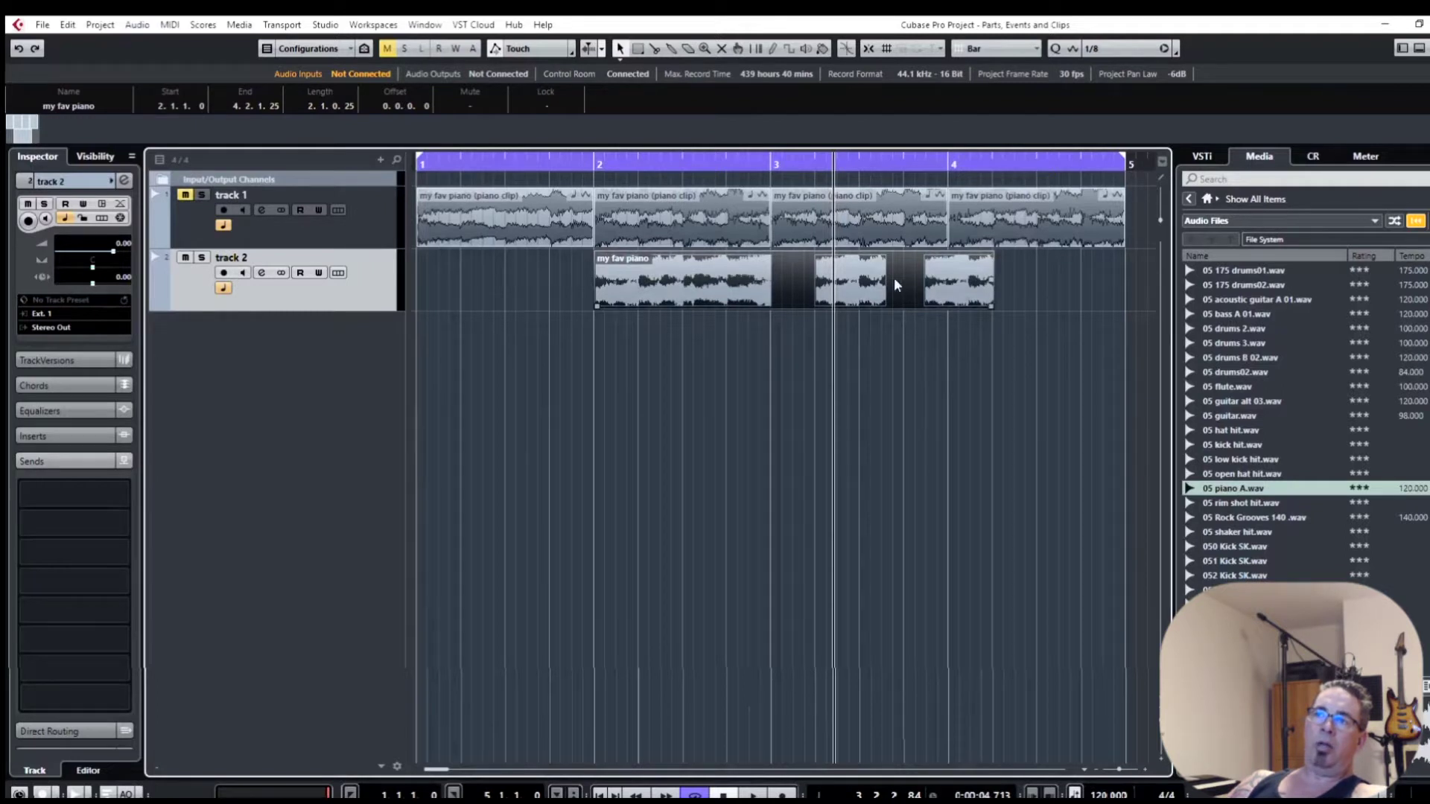
- Move the audio part on track 2 to start at 2.3.1.87, and extend its front edge back to 1.1.1.0
left_click_drag(854, 281, 719, 280)
left_click_drag(612, 280, 793, 291)
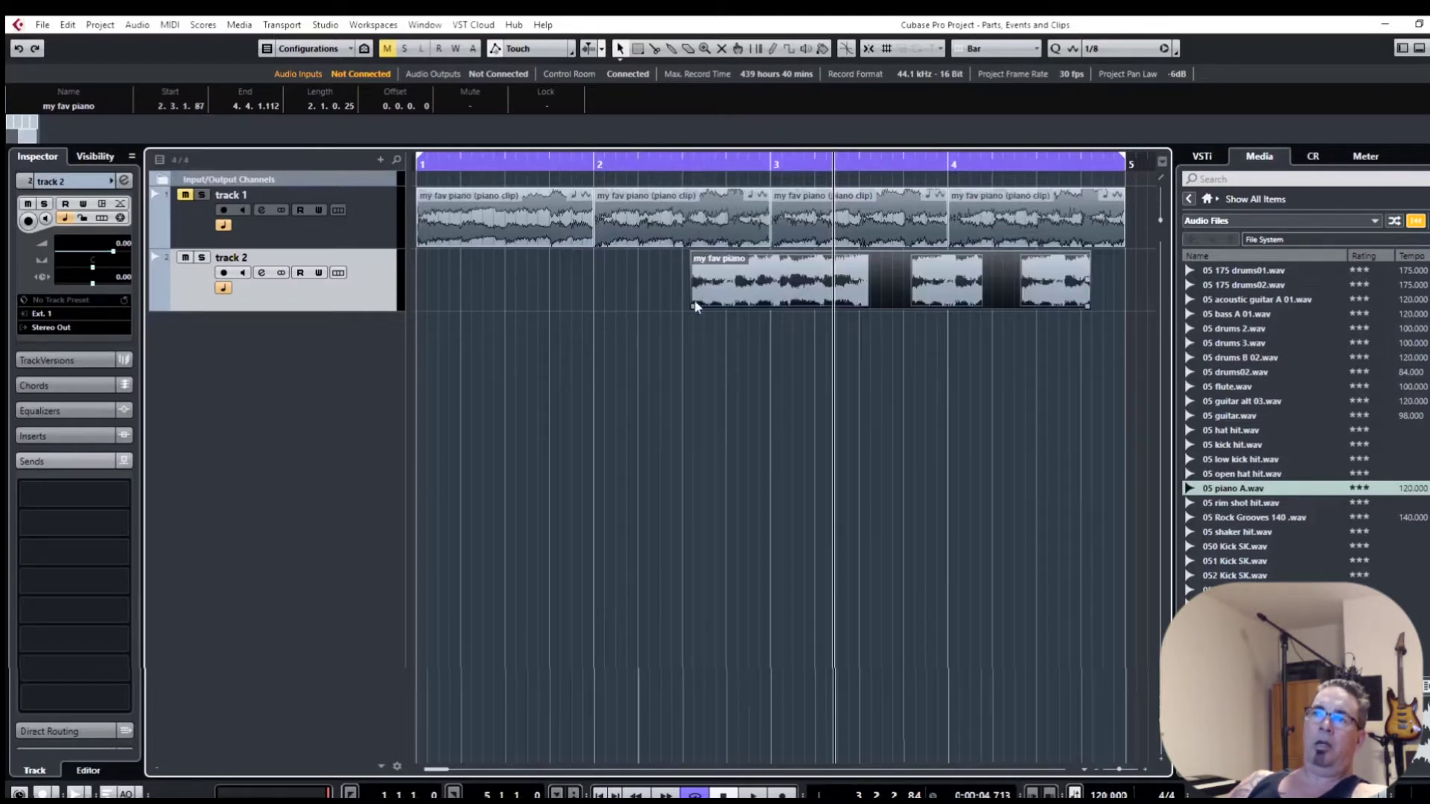
left_click_drag(692, 305, 401, 285)
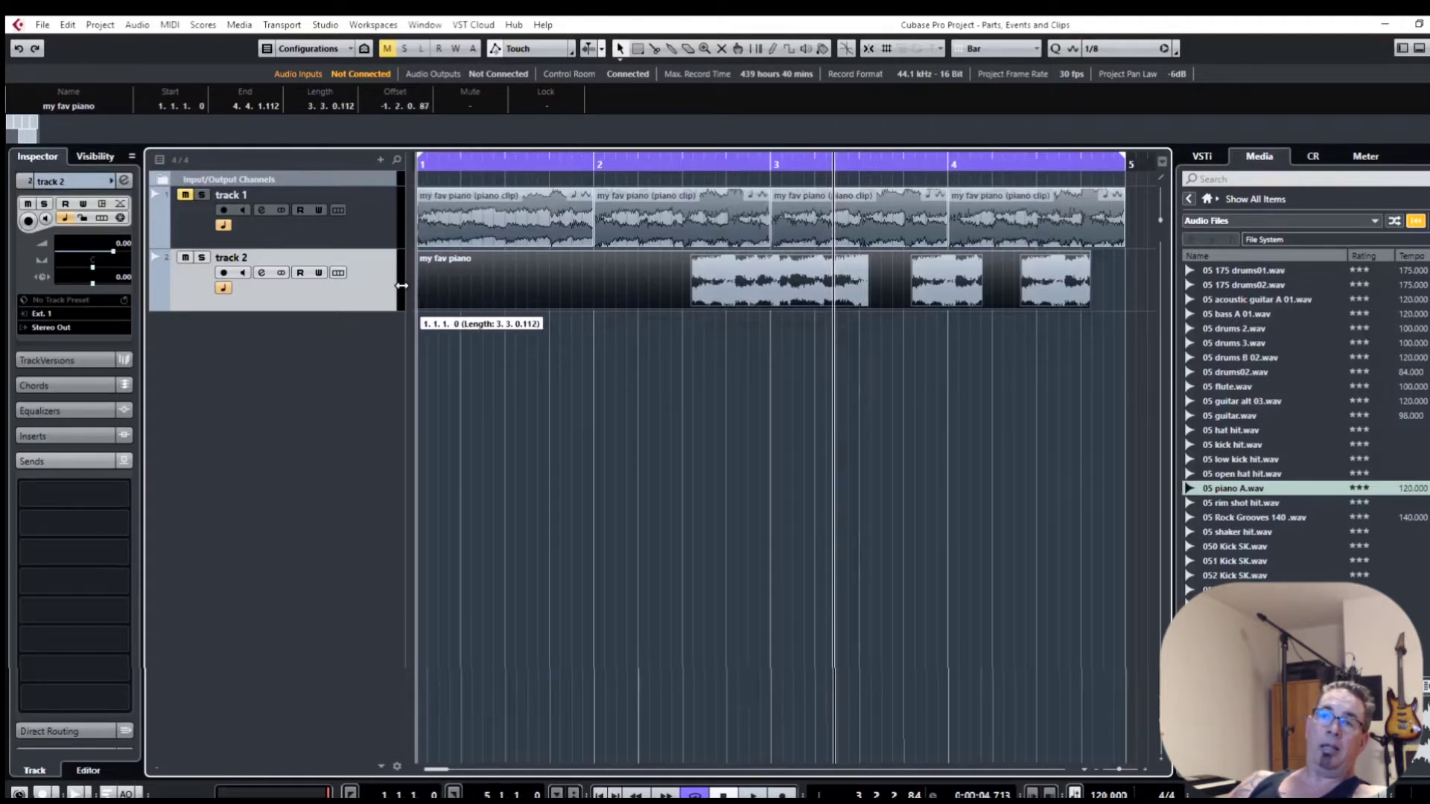
left_click_drag(402, 285, 402, 284)
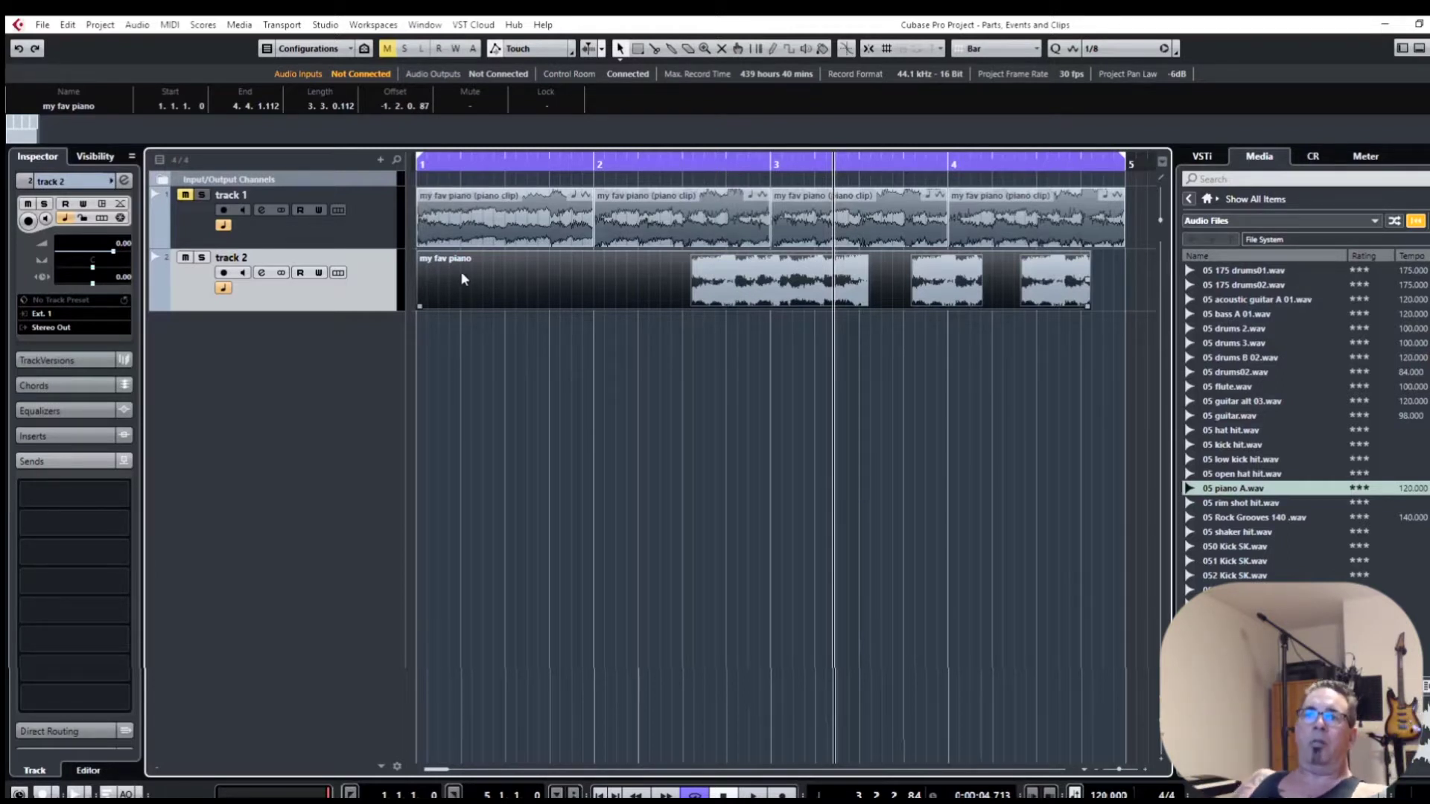
- Examine the Export Audio Mixdown options with Channel Batch Export enabled, and leave without exporting
left_click(43, 24)
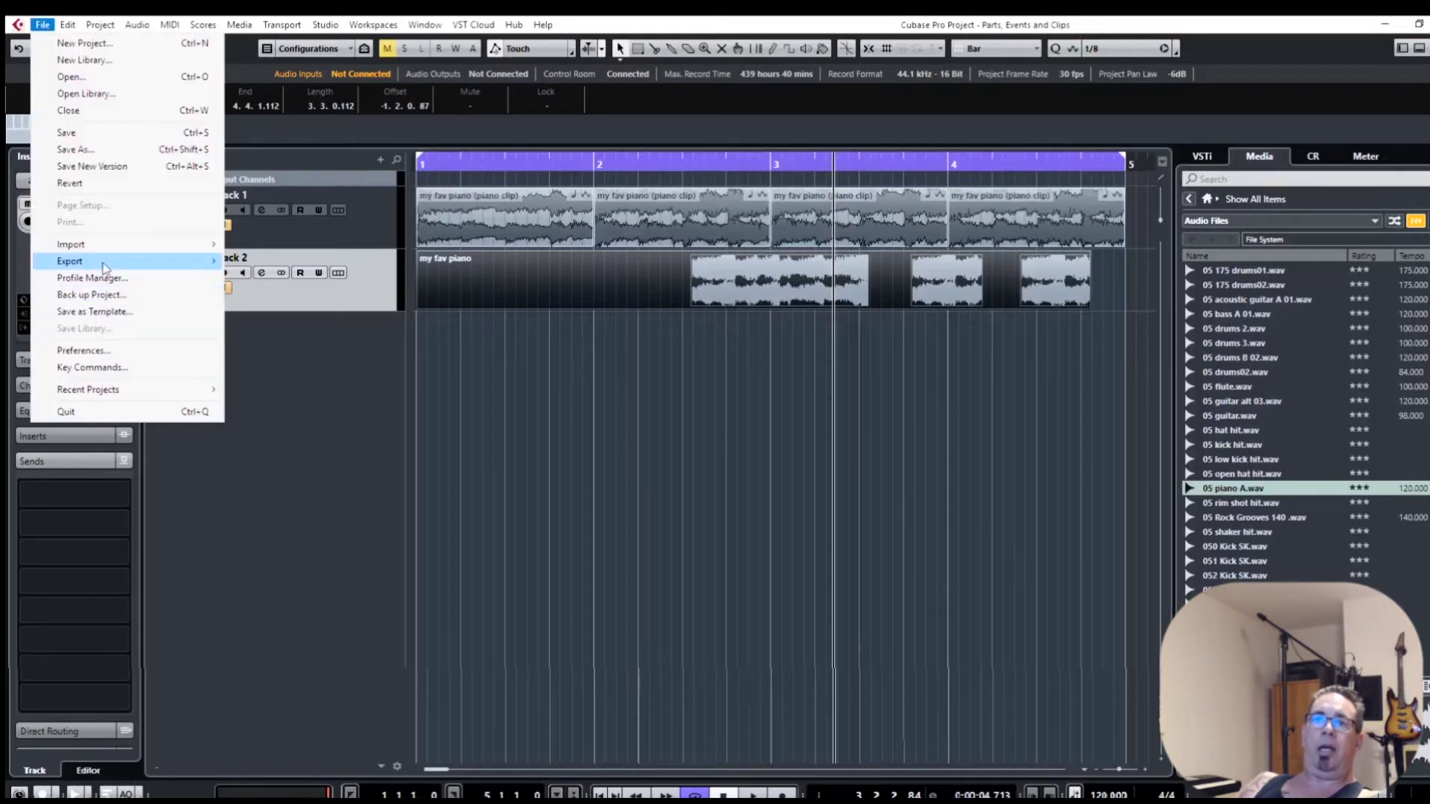
mouse_move(106, 266)
left_click(246, 264)
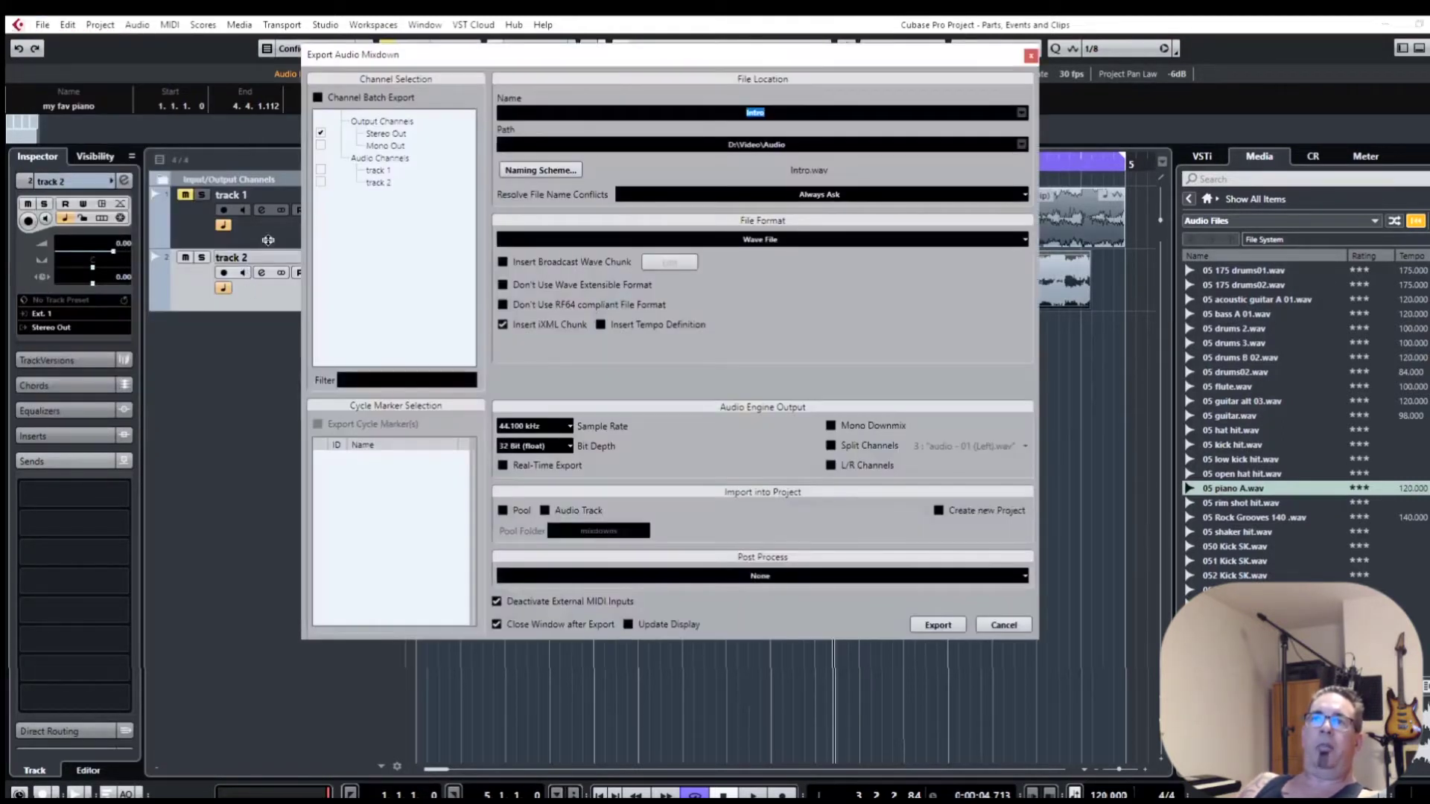
left_click(319, 98)
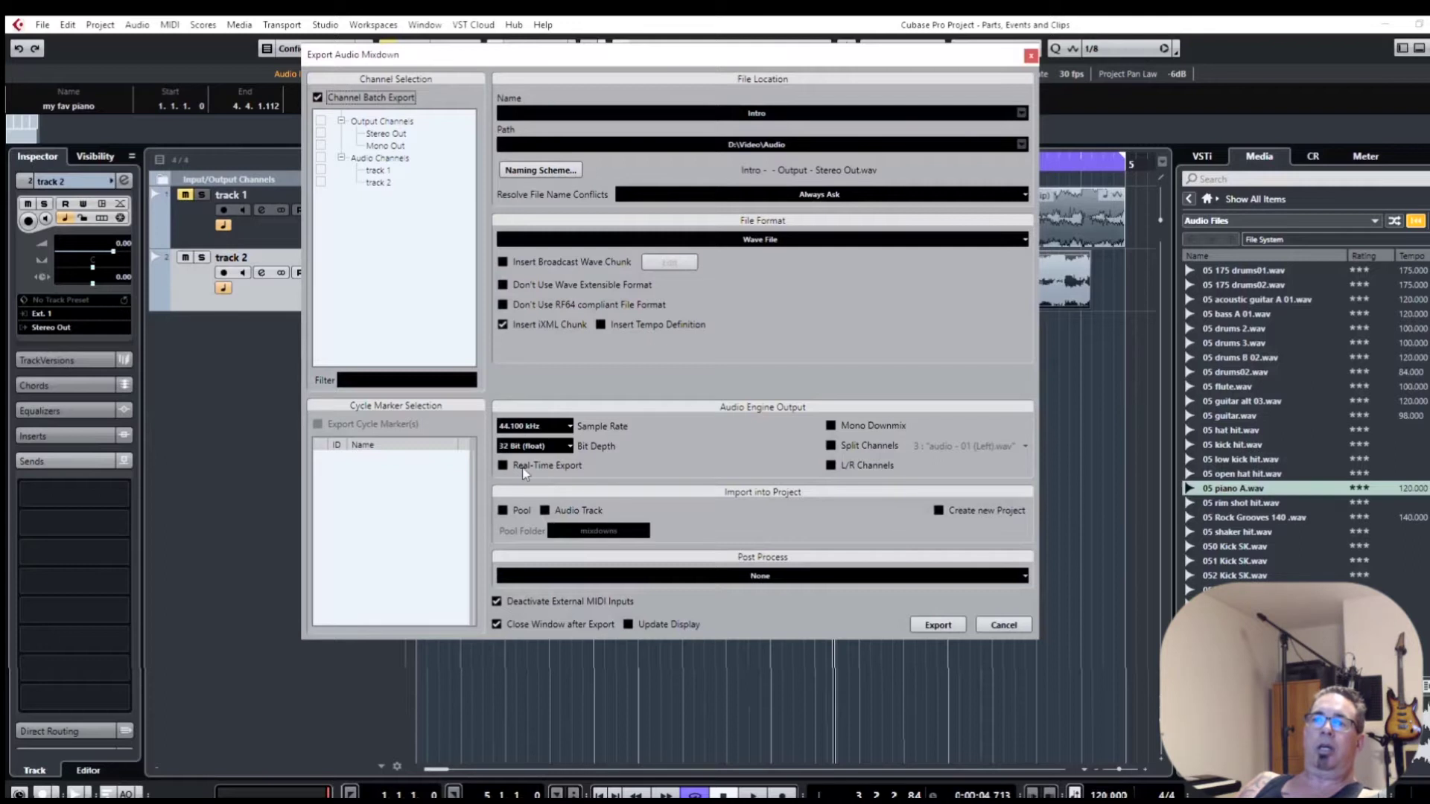
left_click(1017, 628)
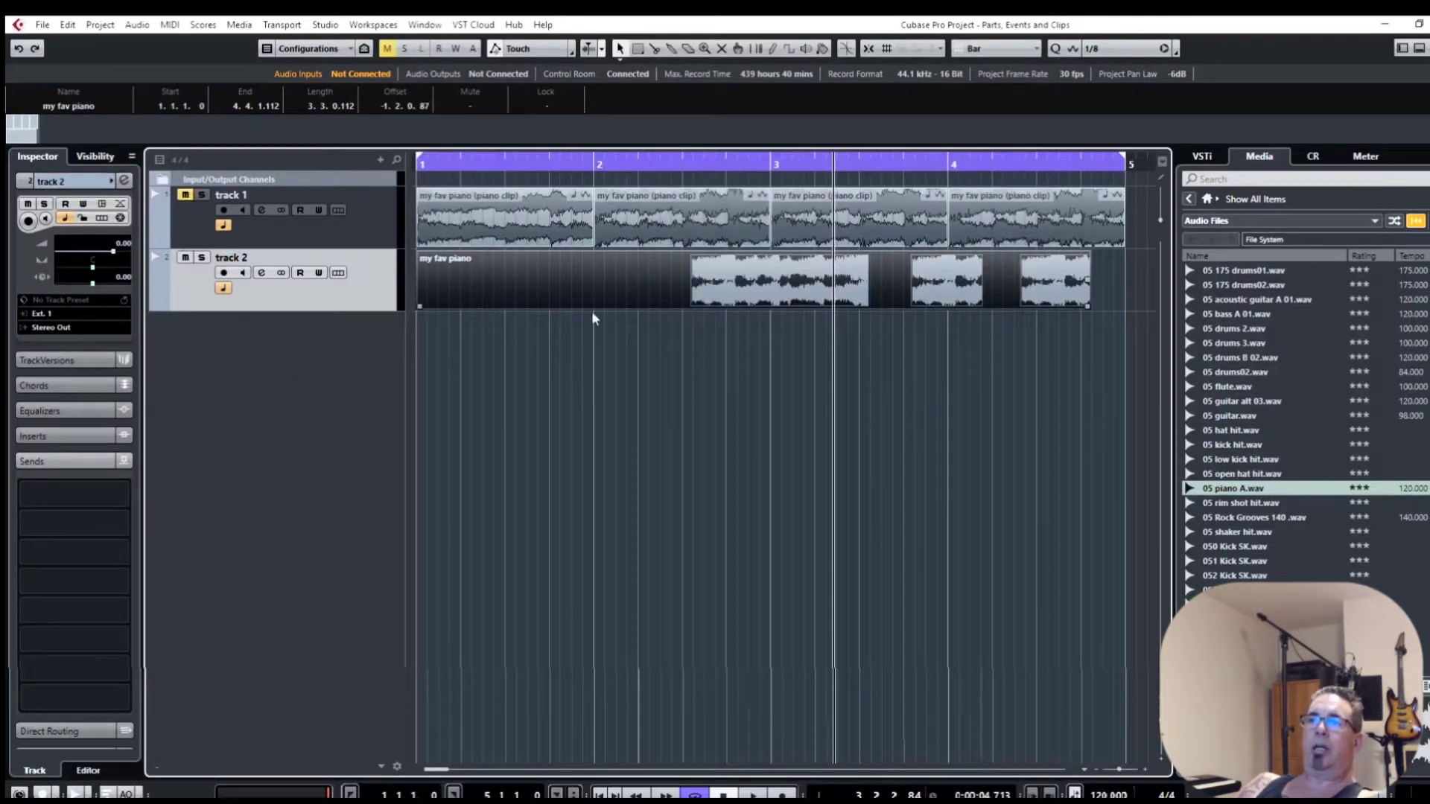
left_click(618, 353)
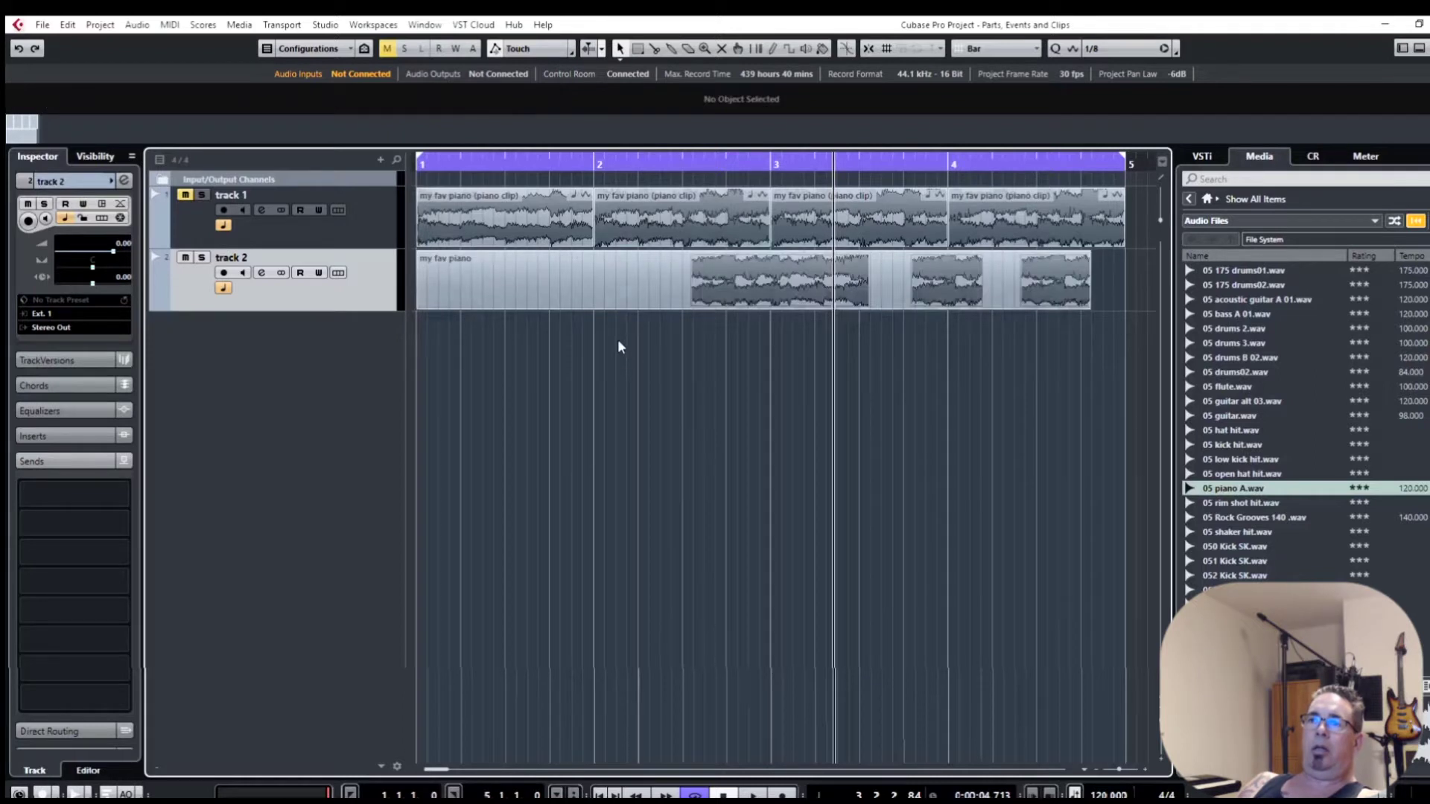
- Inspect the events inside the track 2 part in the Audio Part Editor, and view the first one in the Sample Editor
double_click(631, 278)
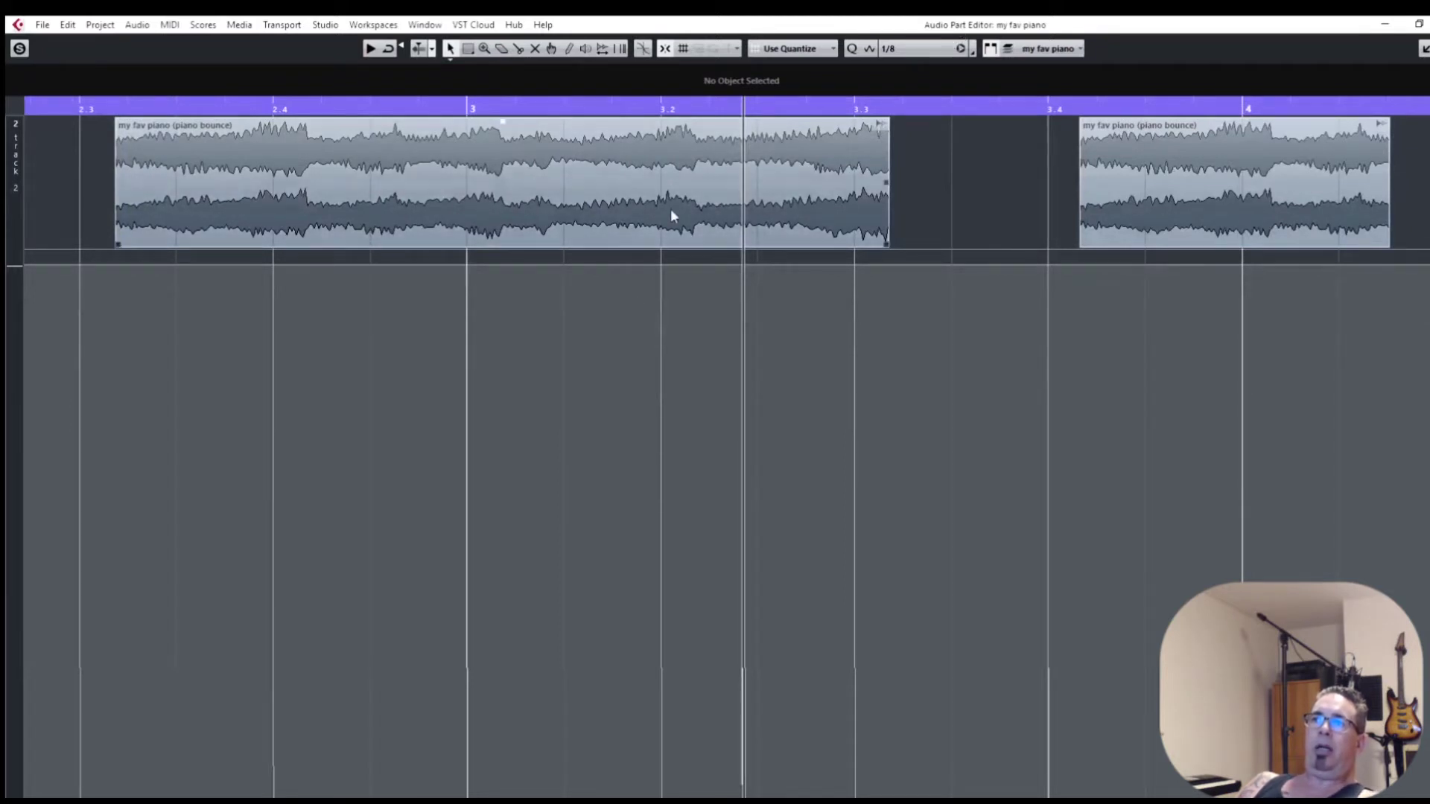
left_click(629, 196)
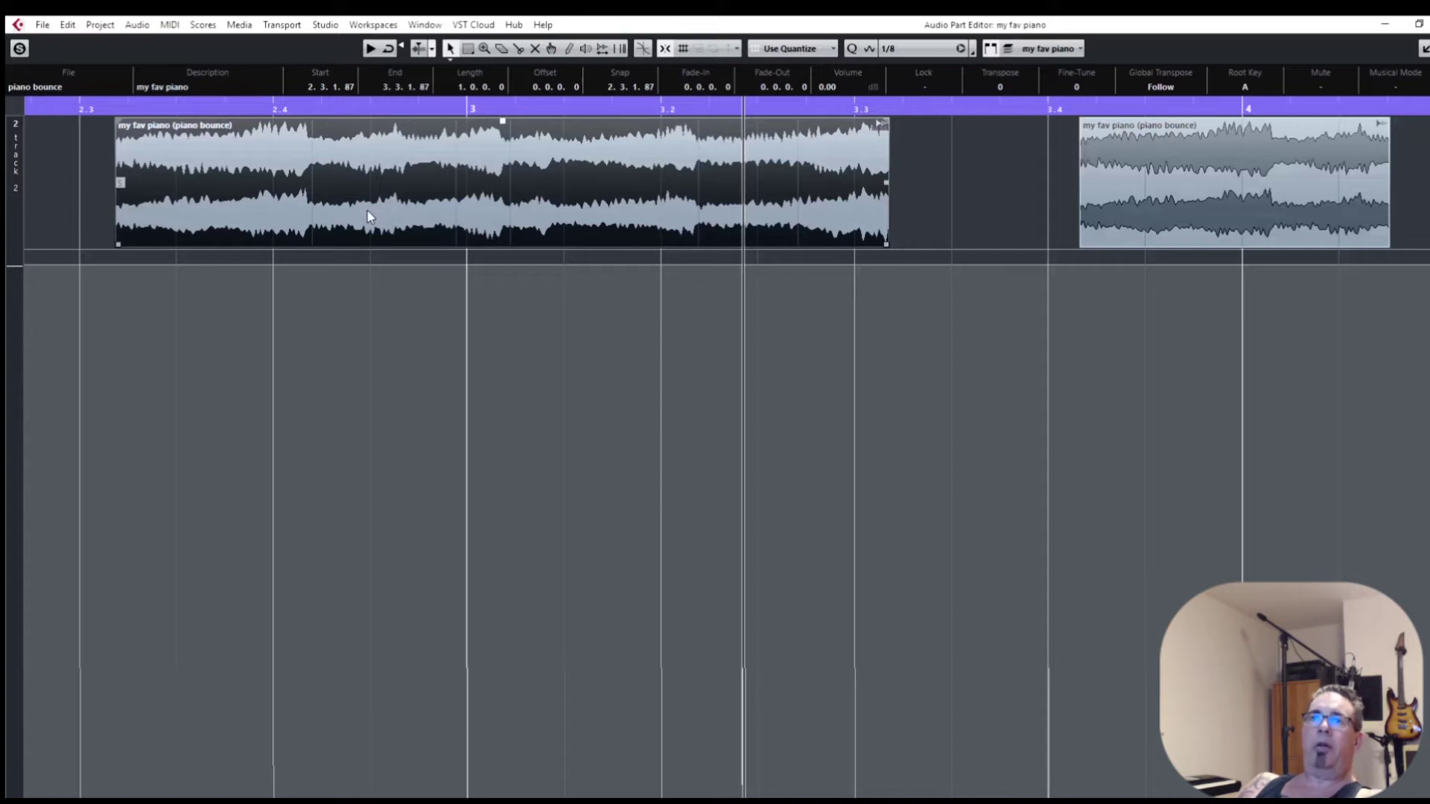
double_click(382, 191)
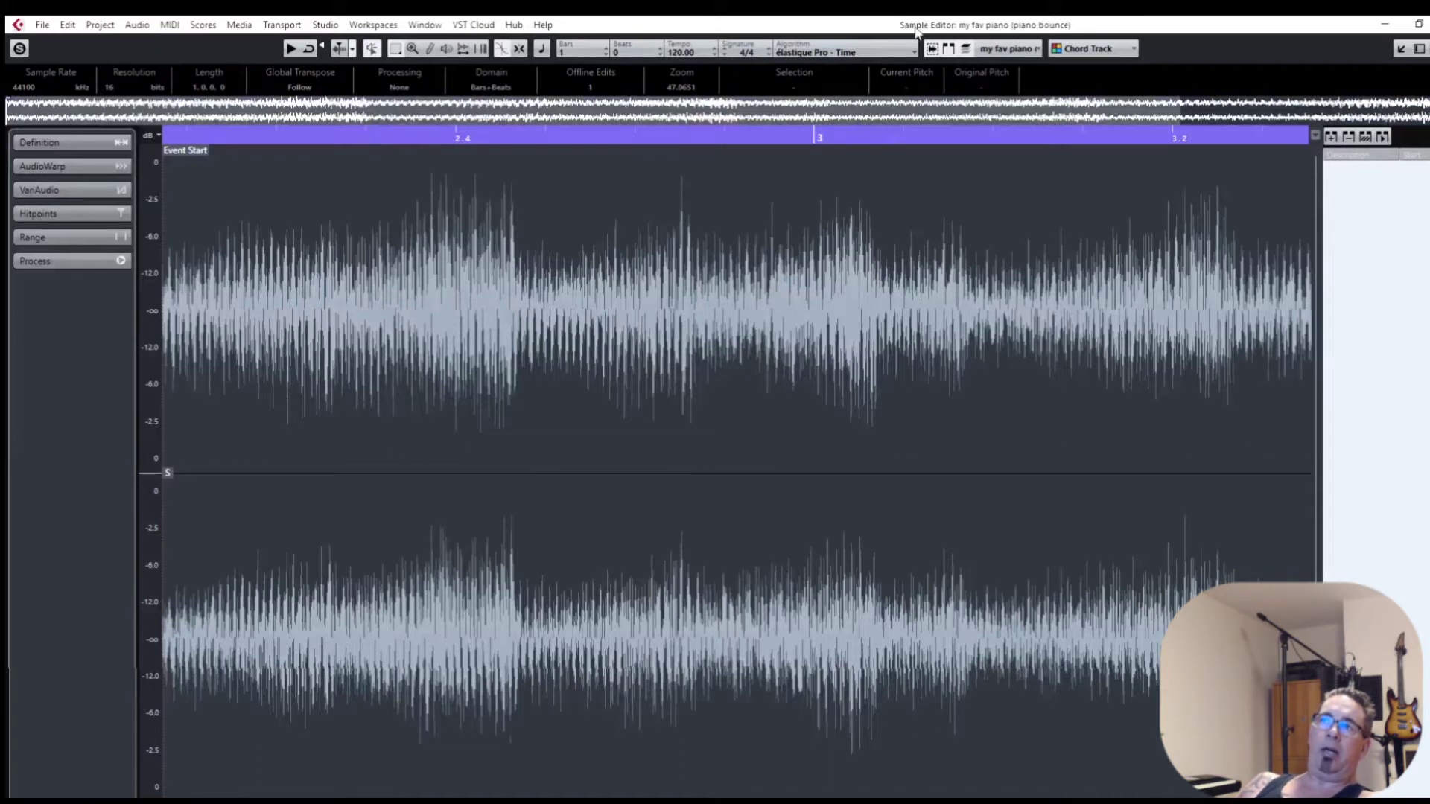
left_click(39, 237)
left_click(51, 163)
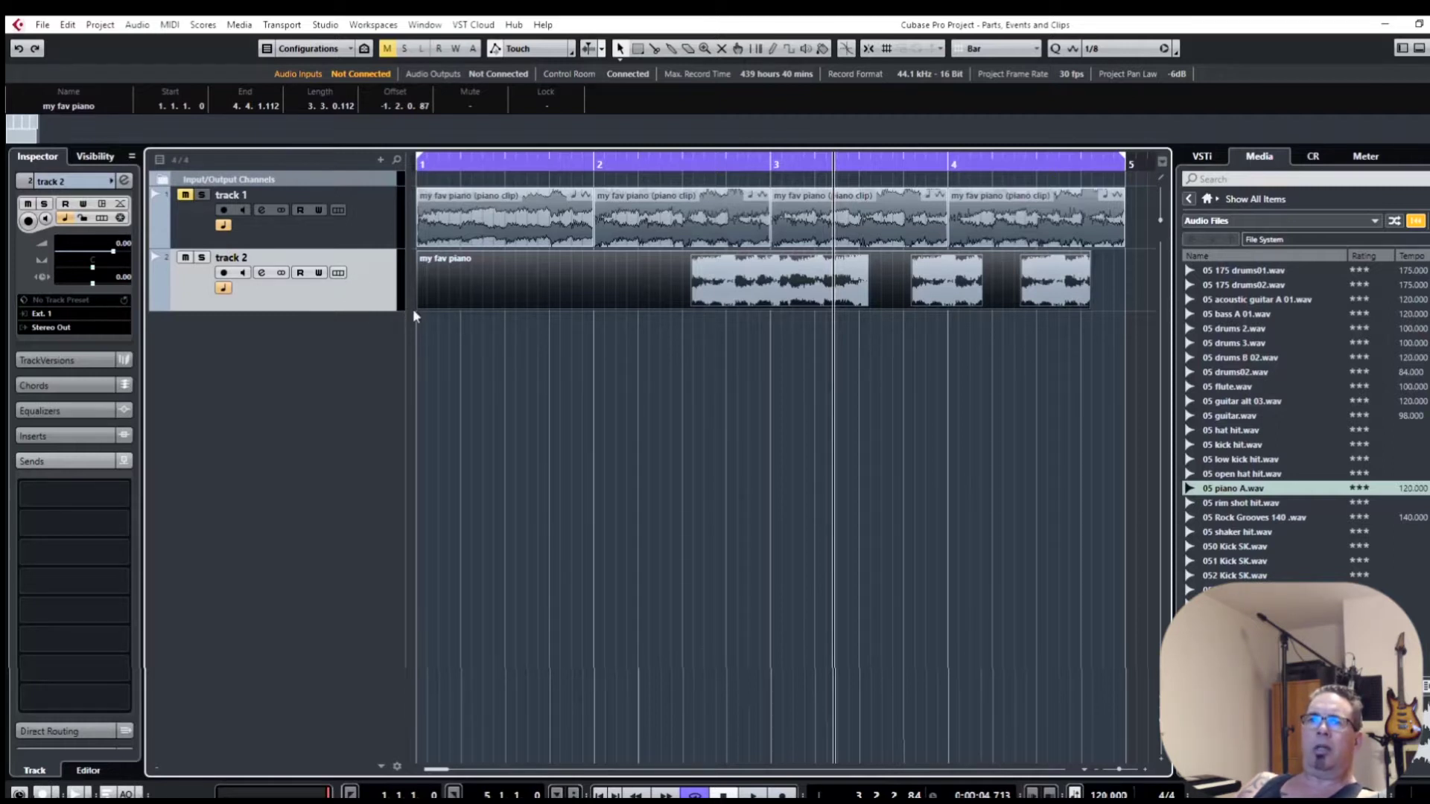
- Shorten the empty lead-in of the track 2 part so that it starts at 2.2.1.69
left_click_drag(421, 308, 645, 308)
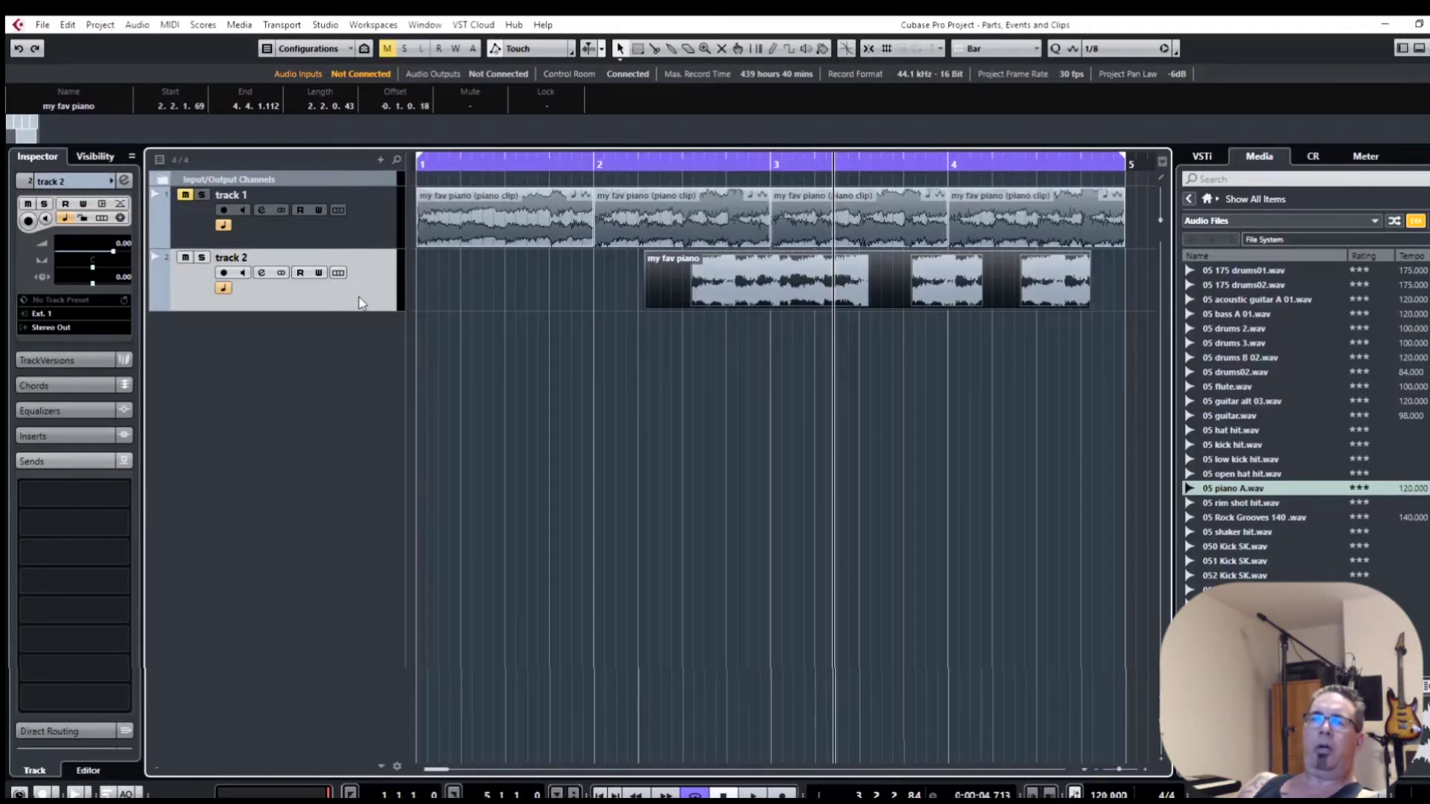
- Add one instrument track that uses Steinberg's Groove Agent SE drum instrument and is routed to Stereo Out
right_click(365, 340)
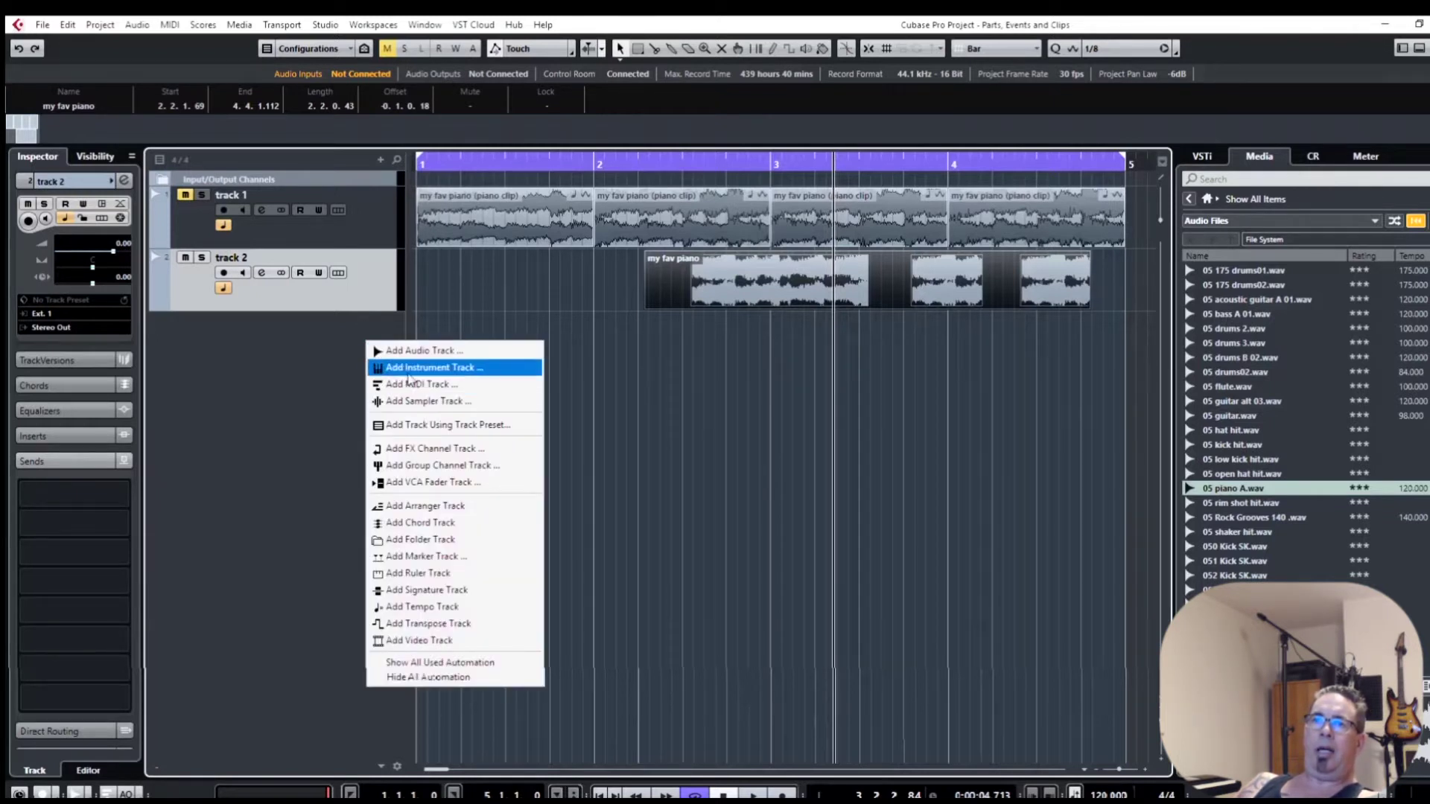
left_click(408, 371)
left_click(622, 270)
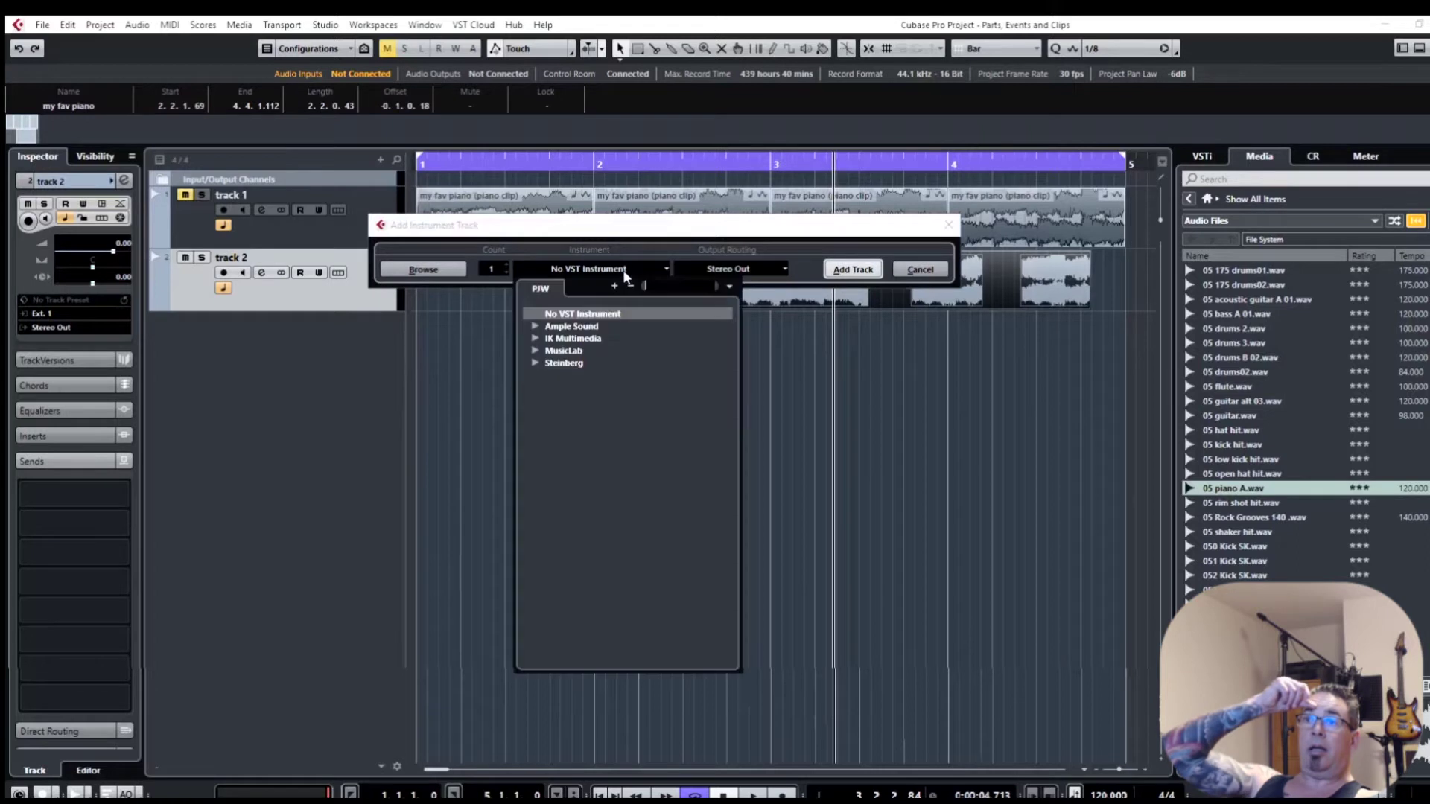
left_click(535, 363)
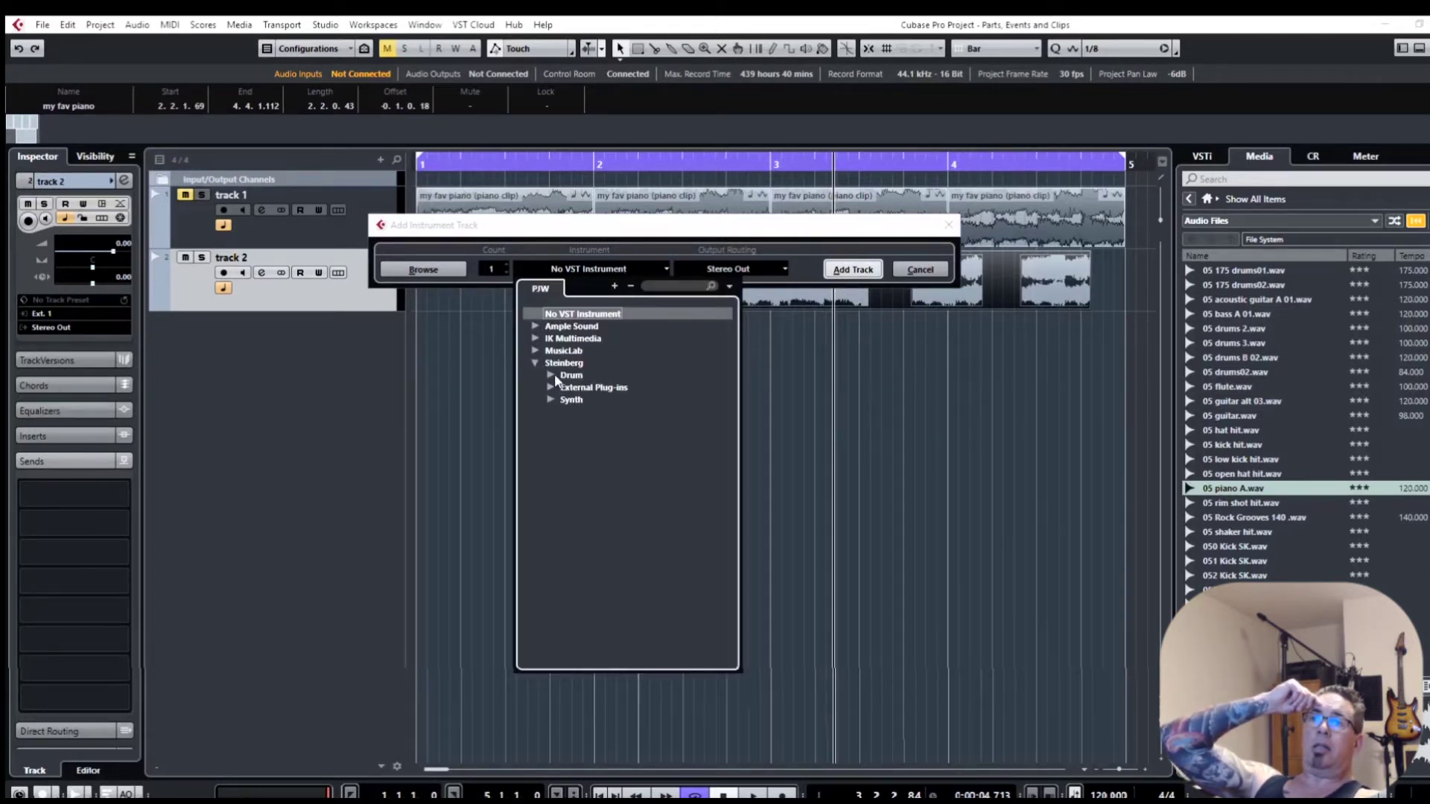
left_click(552, 375)
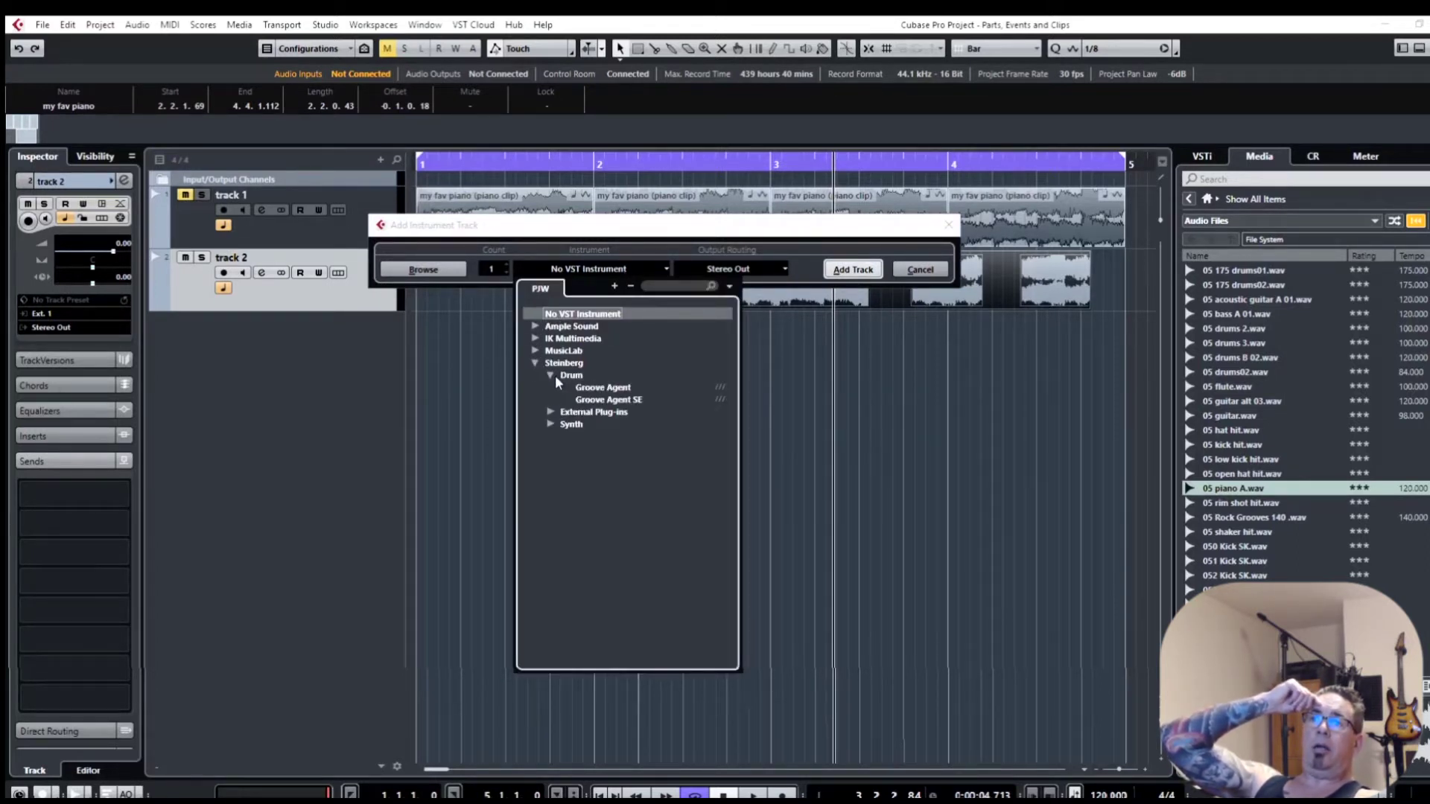
left_click(602, 391)
left_click(601, 401)
left_click(600, 401)
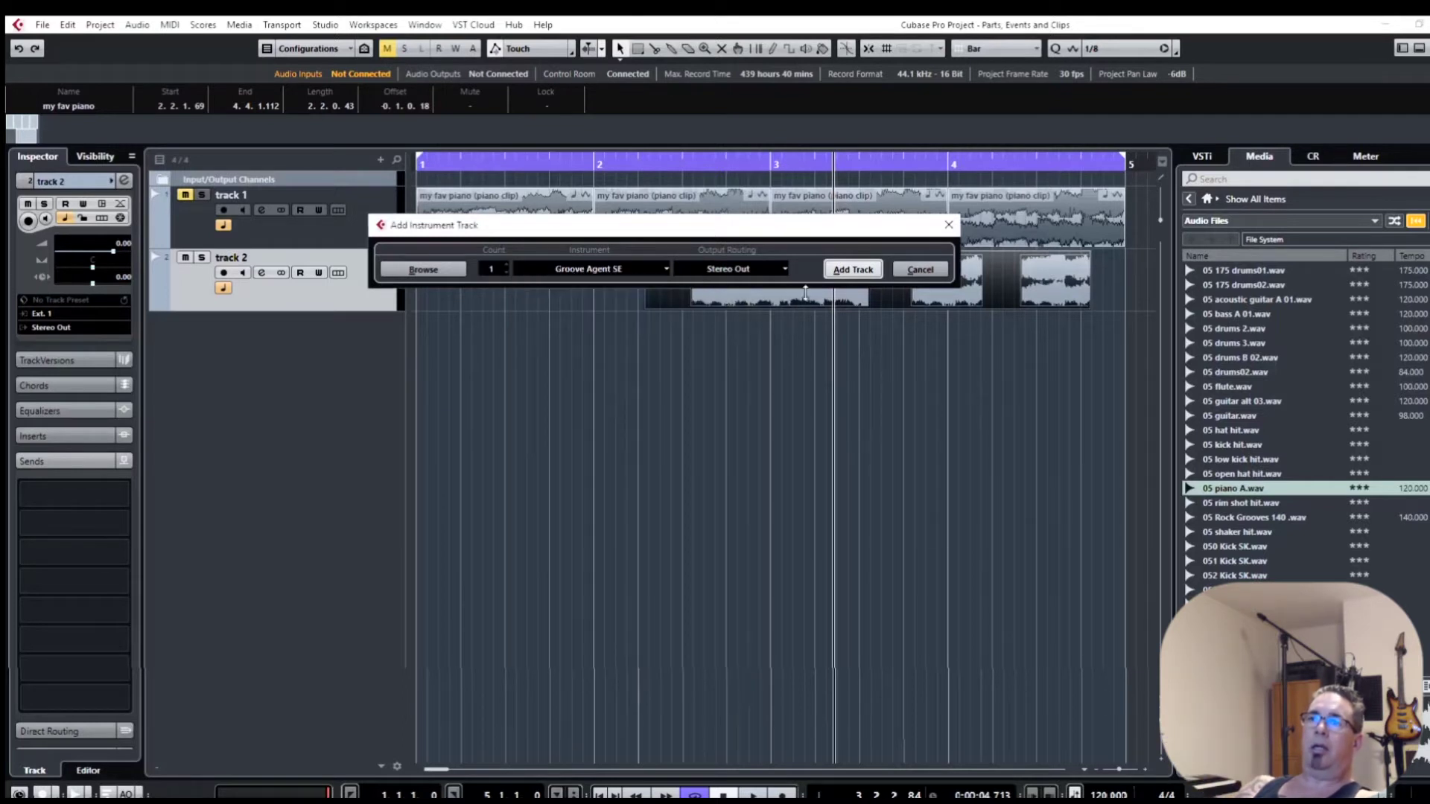
left_click(855, 270)
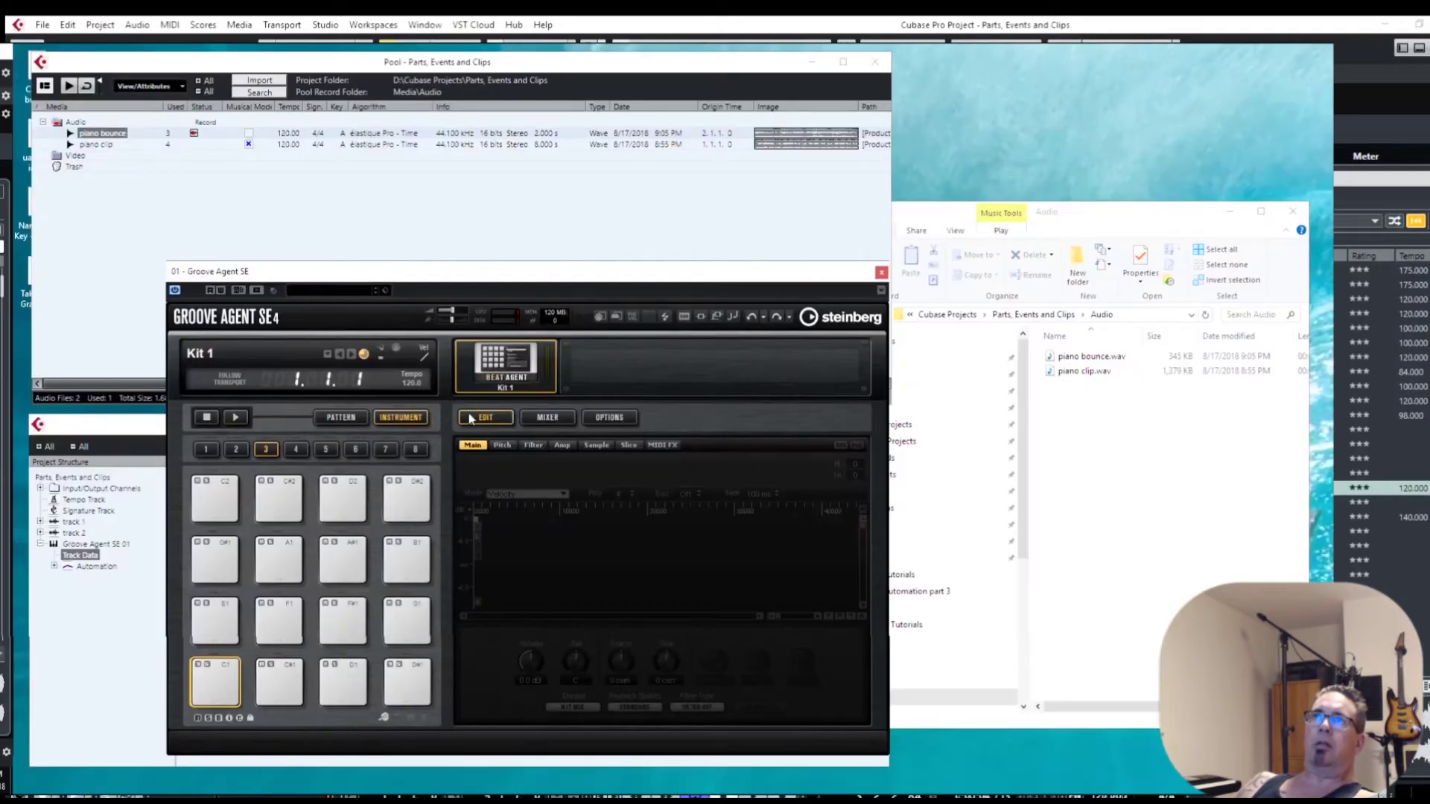
- Load the Dawn At Black kit from the Beat Agent Future Past library into Groove Agent SE, and audition its kick pads
left_click(499, 362)
left_click(538, 385)
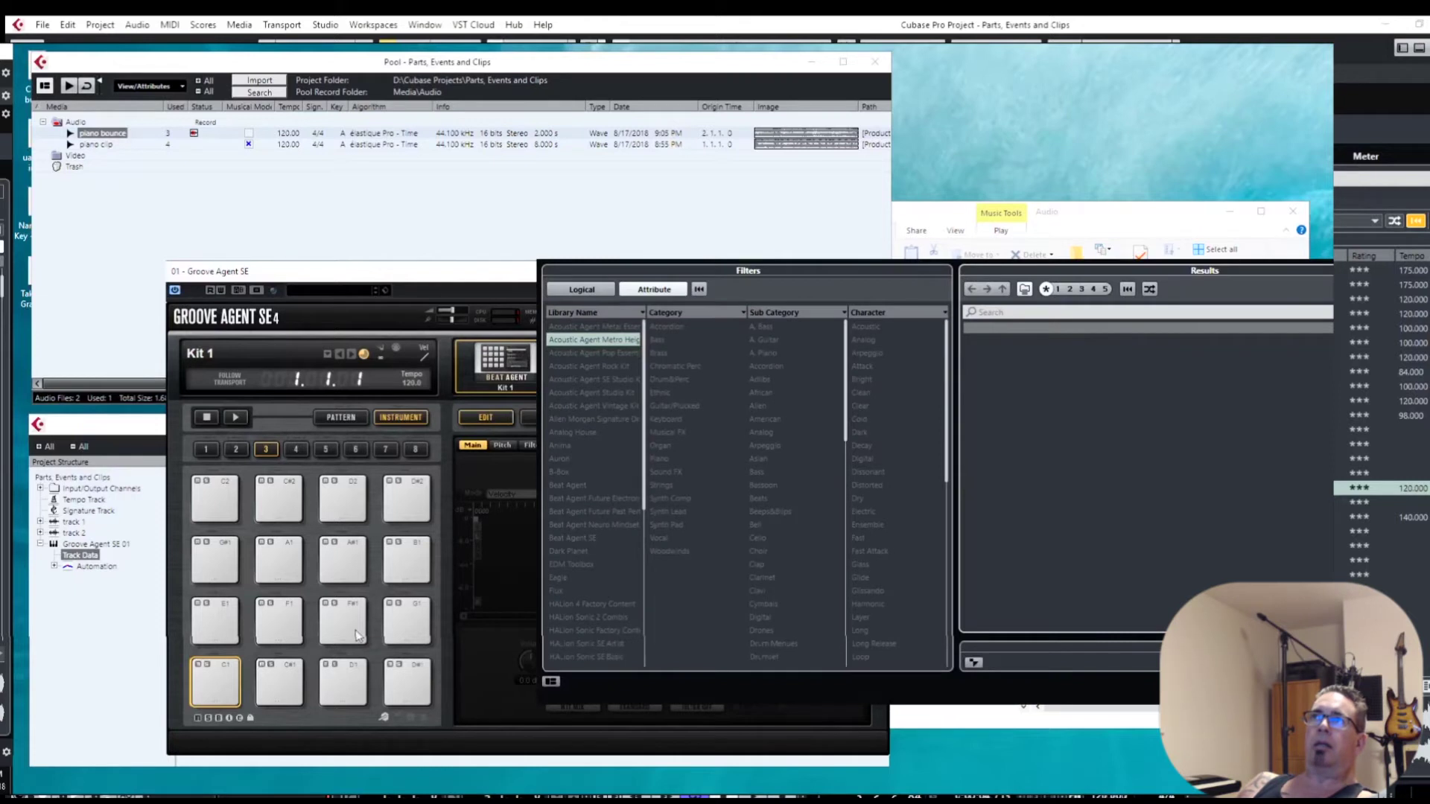
left_click(591, 340)
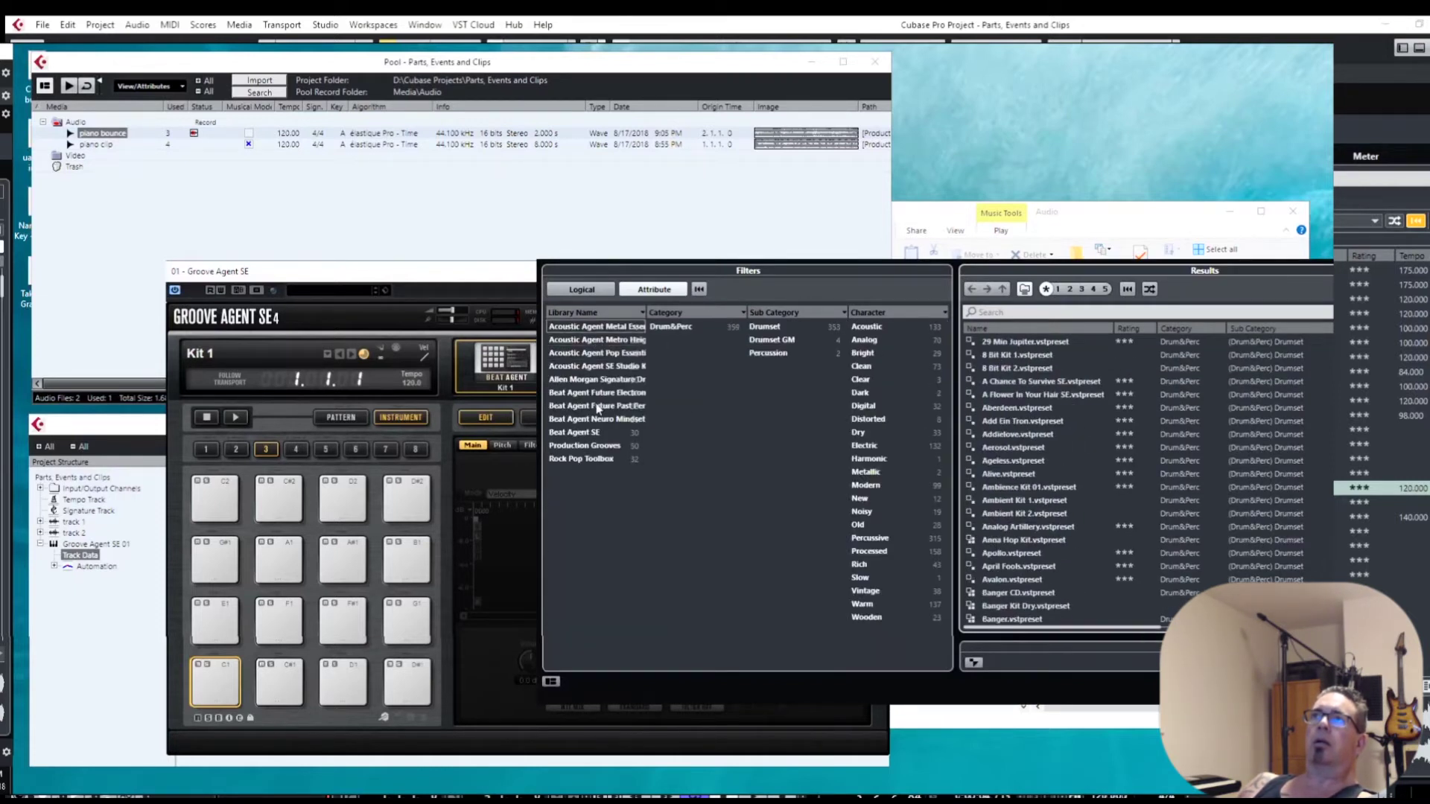
left_click(601, 408)
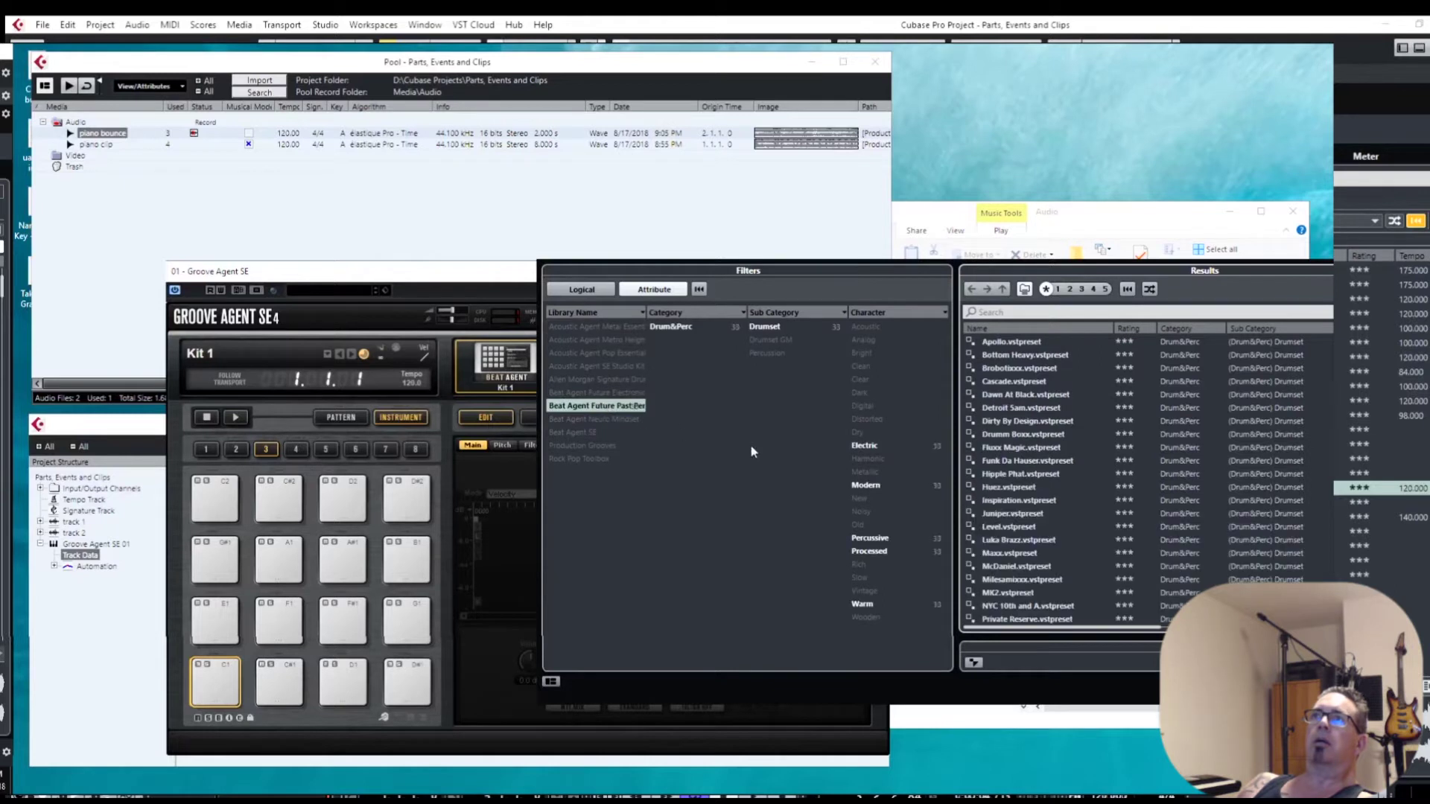
double_click(1029, 397)
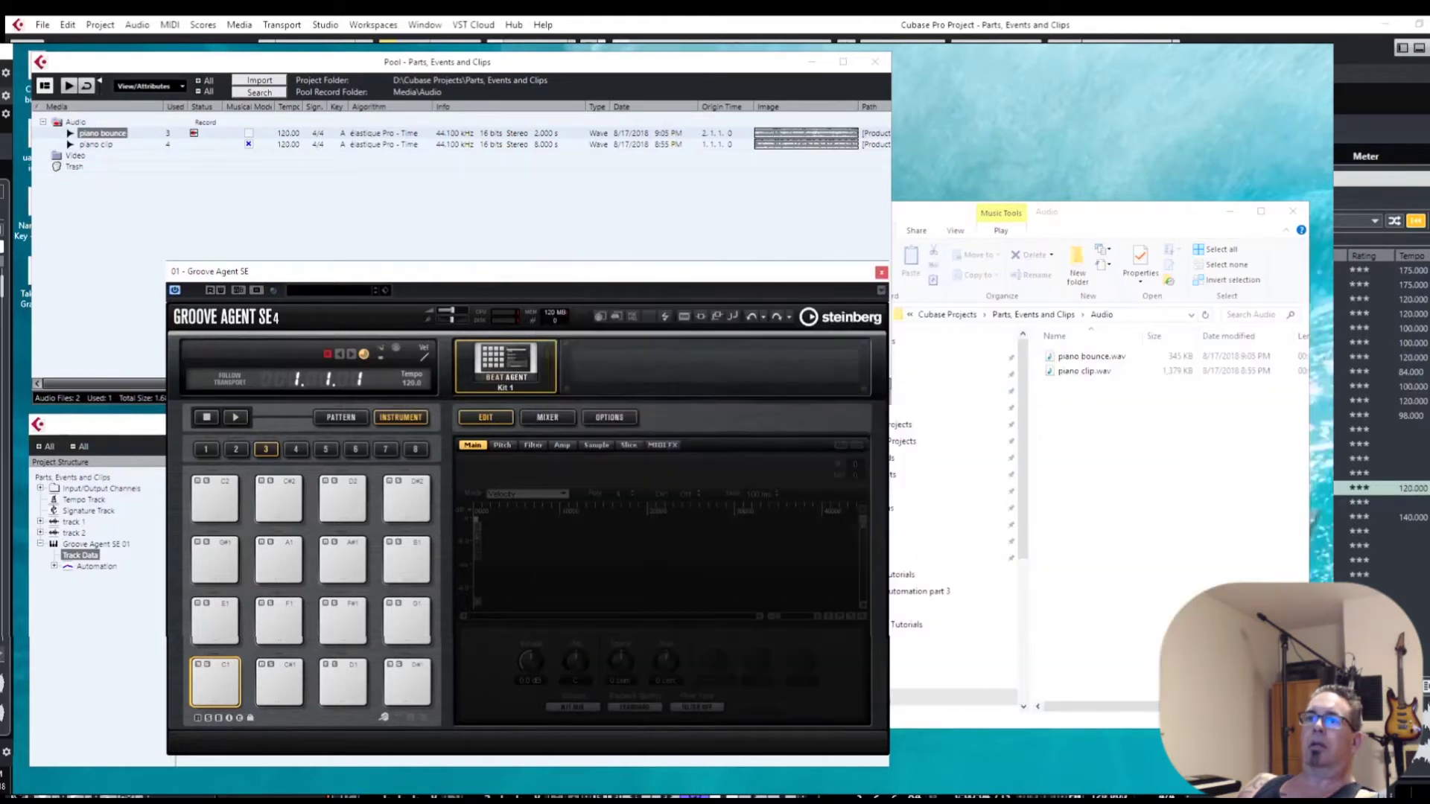
left_click(224, 694)
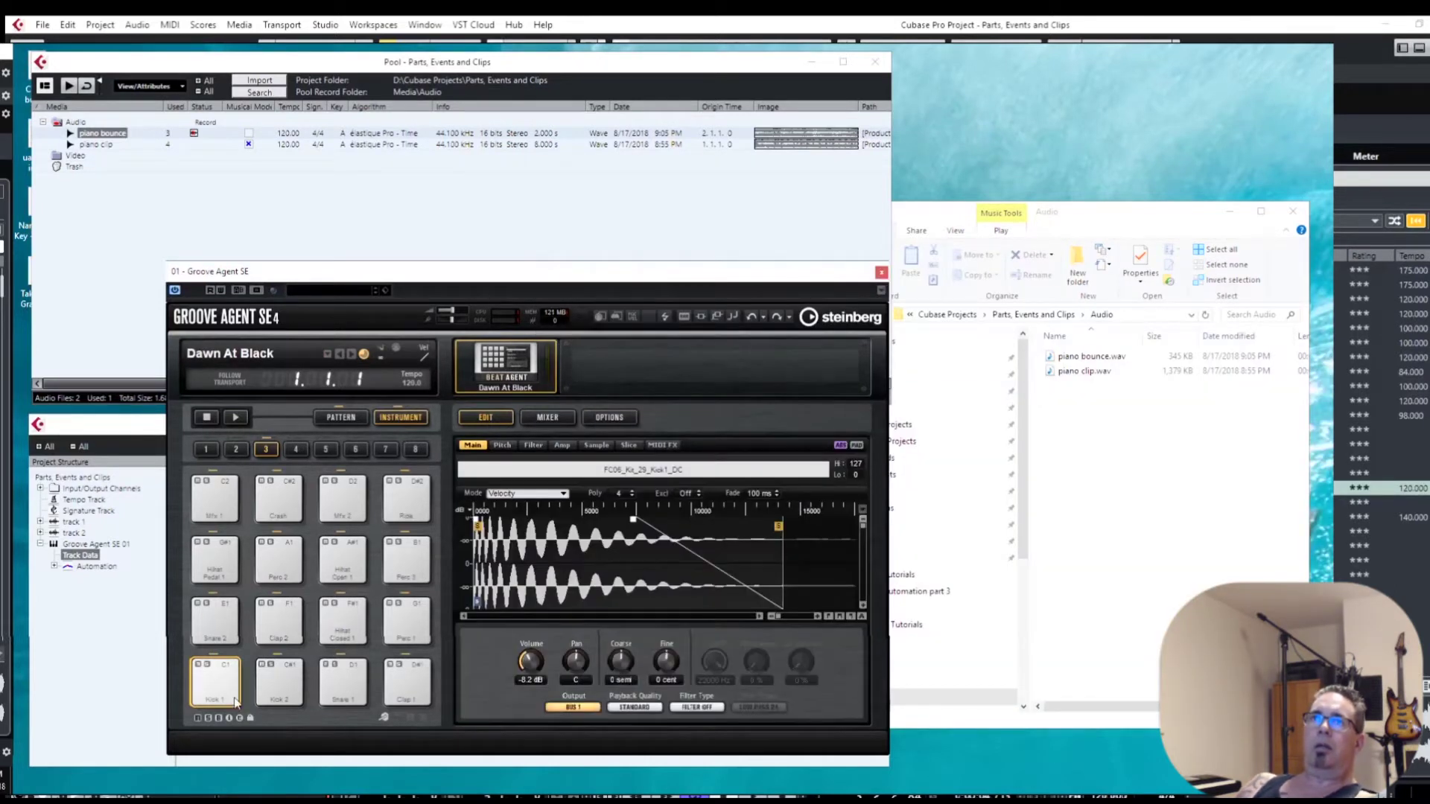
left_click(280, 684)
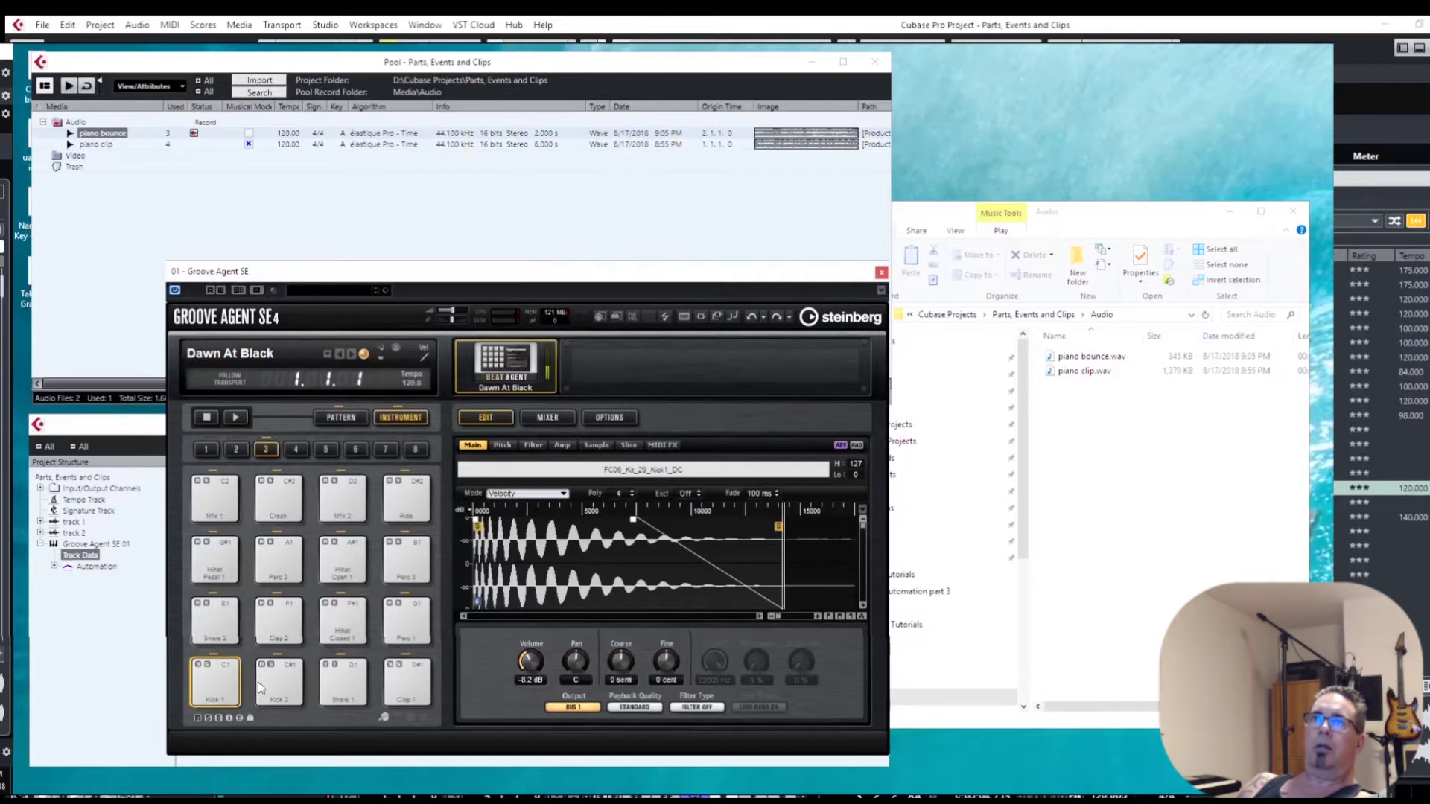
- Place the kit's Groove 2 pattern on the Groove Agent SE 01 track at bar 1, and shorten the MIDI part to one bar
left_click(341, 419)
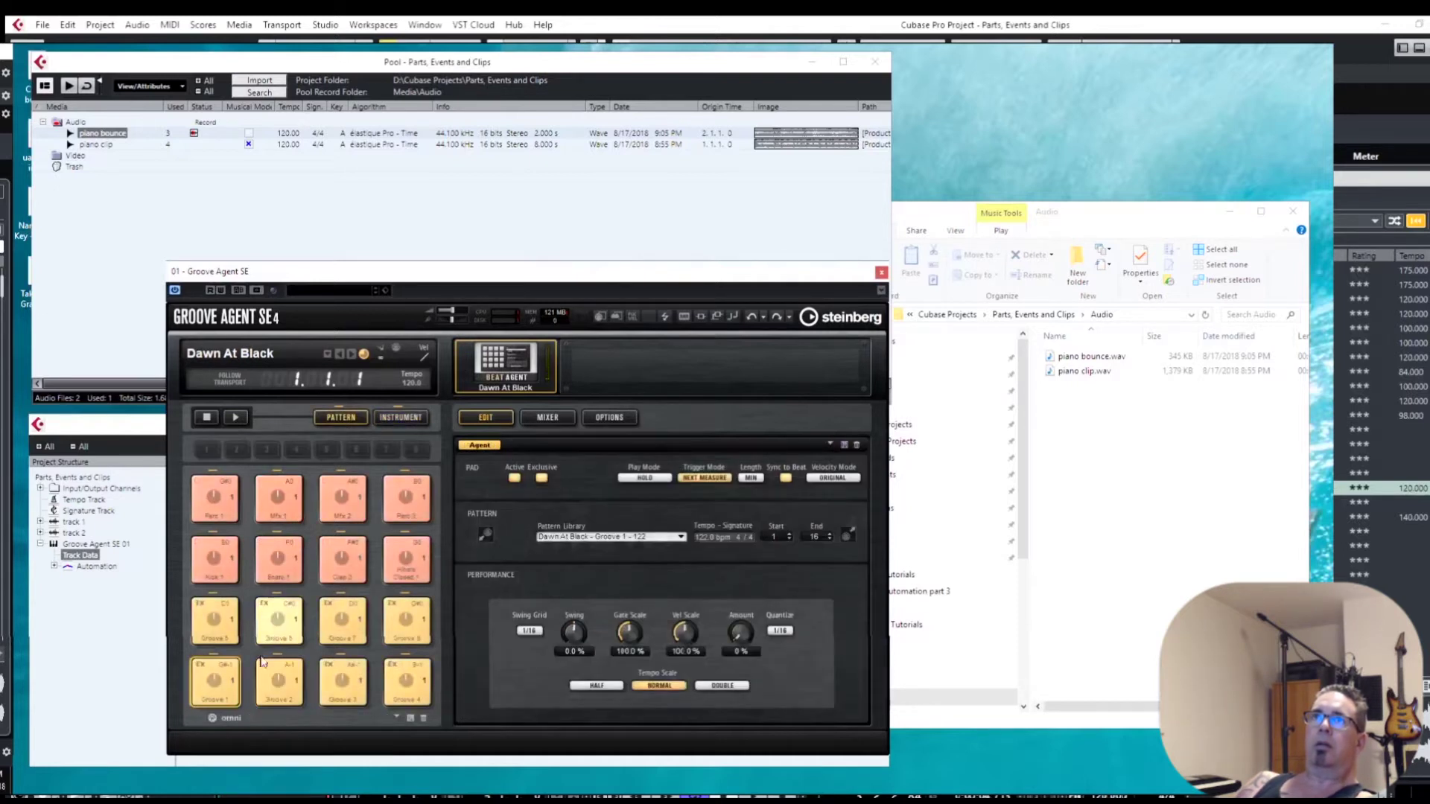
left_click(280, 680)
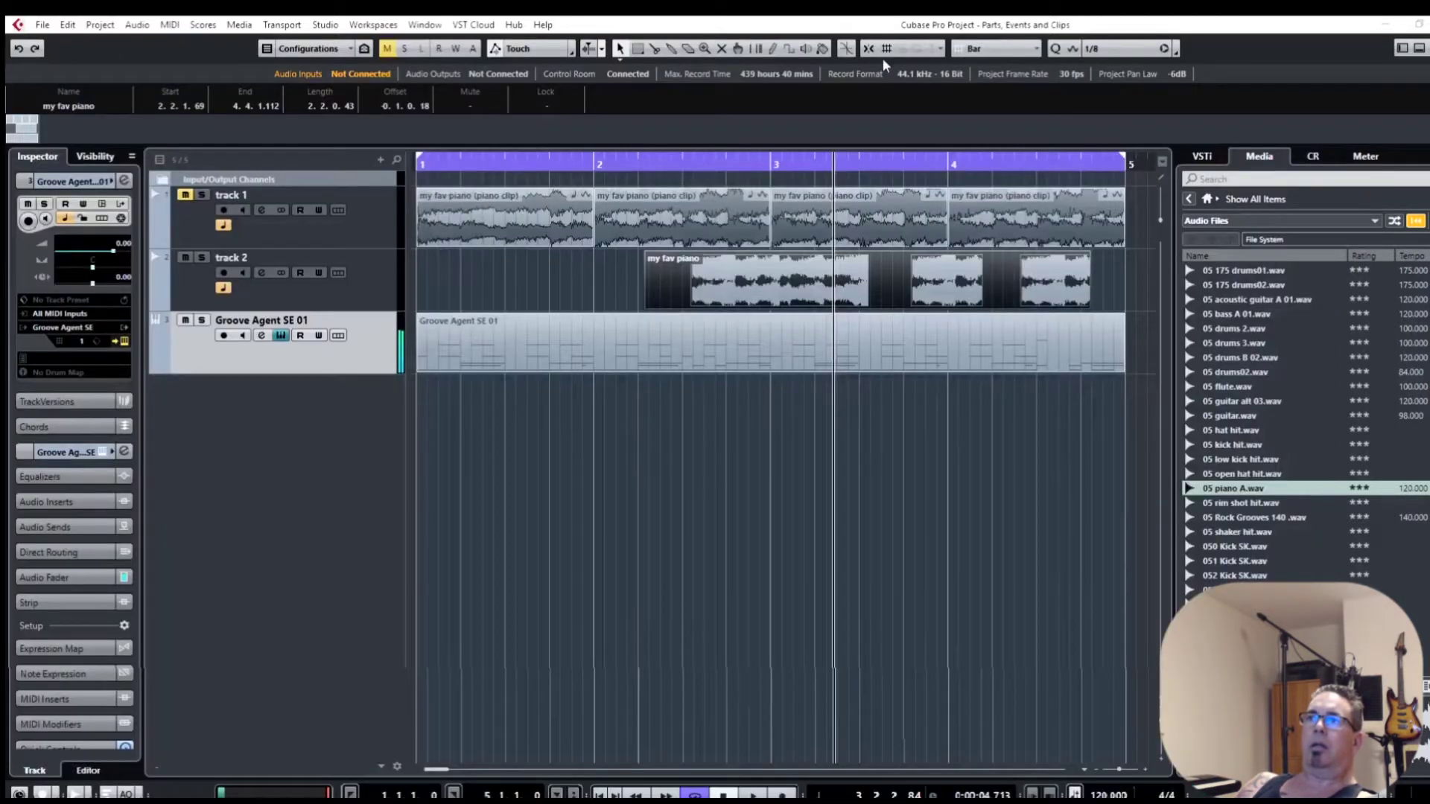
mouse_move(478, 344)
left_mouse_down()
mouse_move(597, 336)
mouse_move(494, 340)
left_mouse_up()
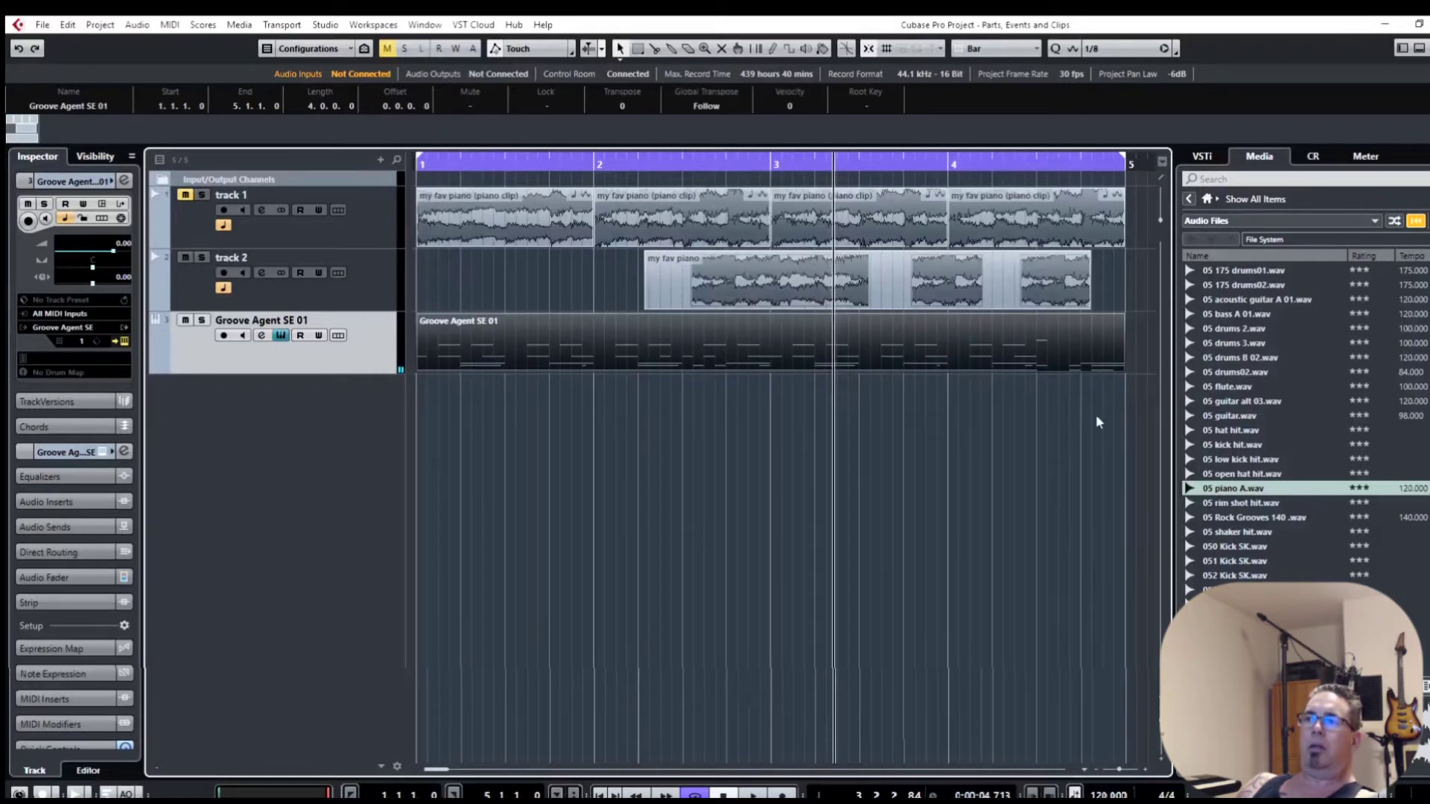
left_click_drag(1124, 344, 684, 356)
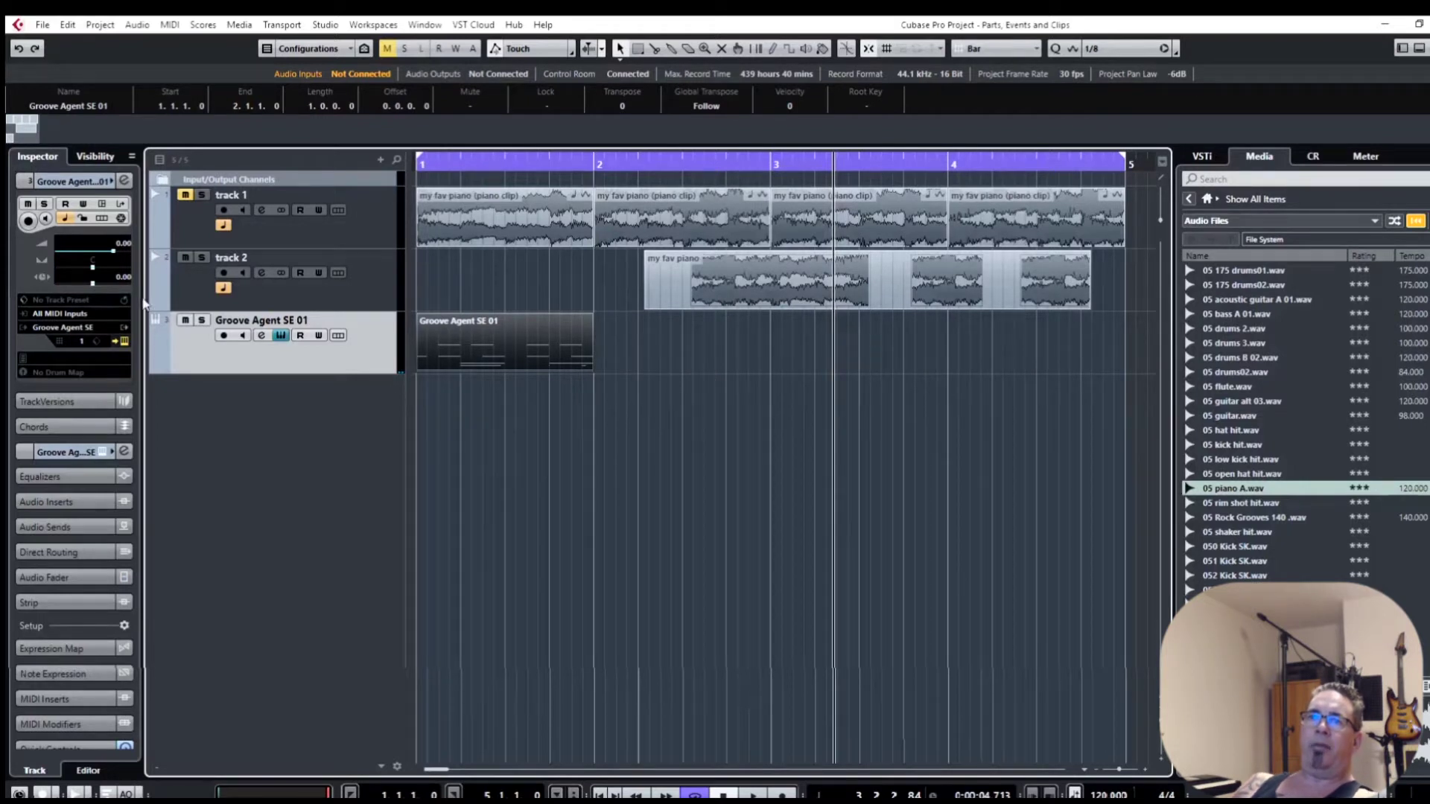
- Solo the Groove Agent SE 01 track and audition its drum part from the project start
left_click(201, 319)
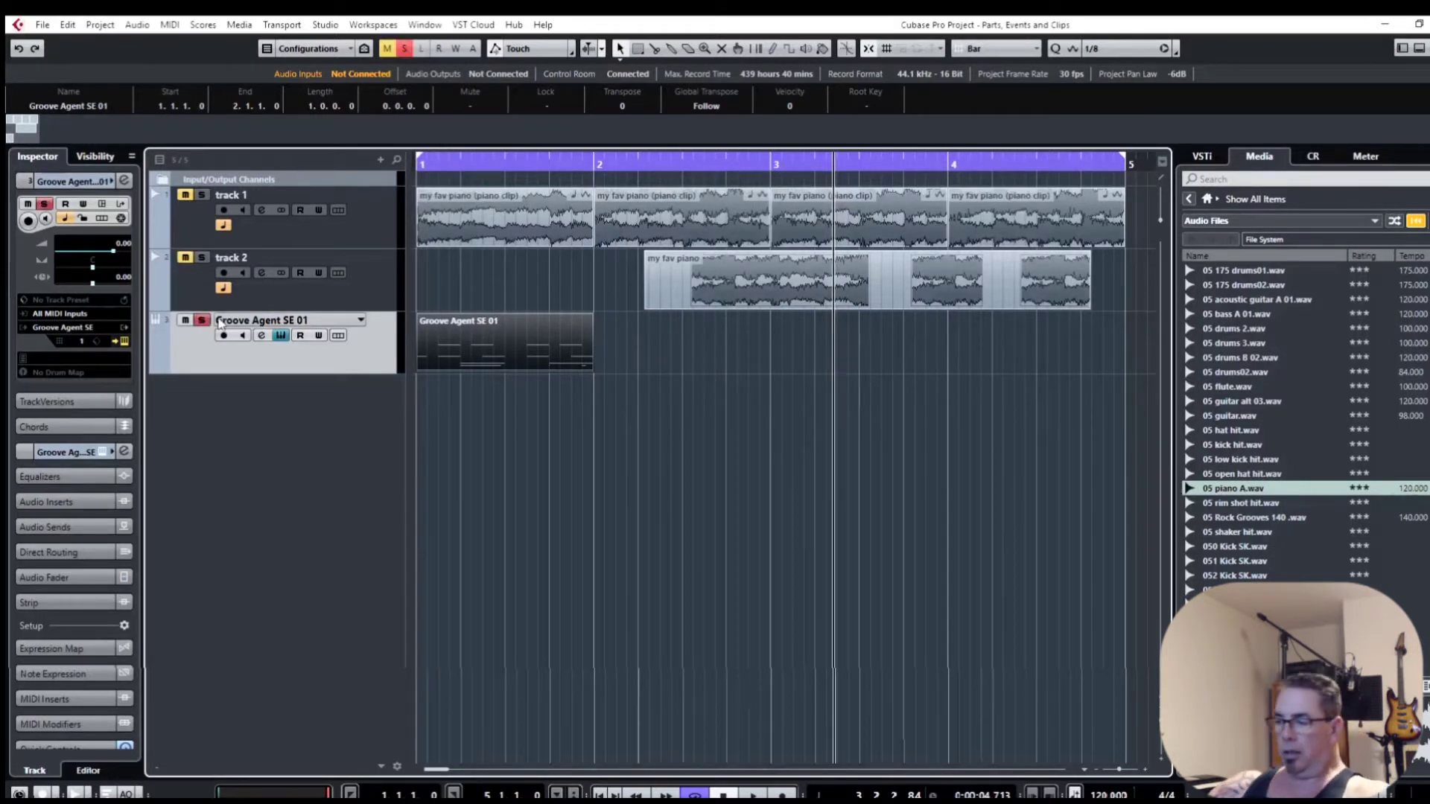
key("Home")
key("space")
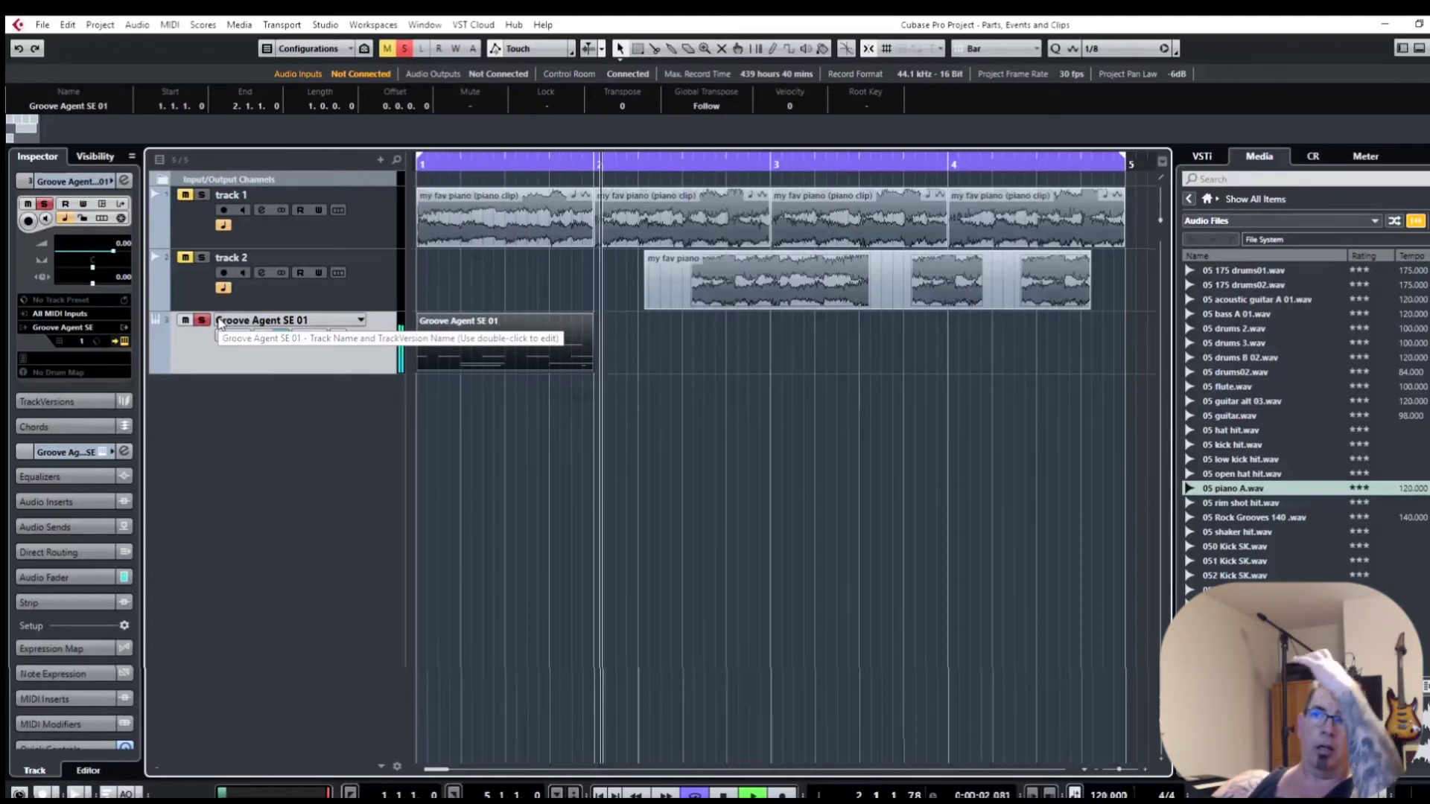
- Stop playback, duplicate the one-bar drum part to bar 2, and inspect the copy's notes in the Key Editor
key("space")
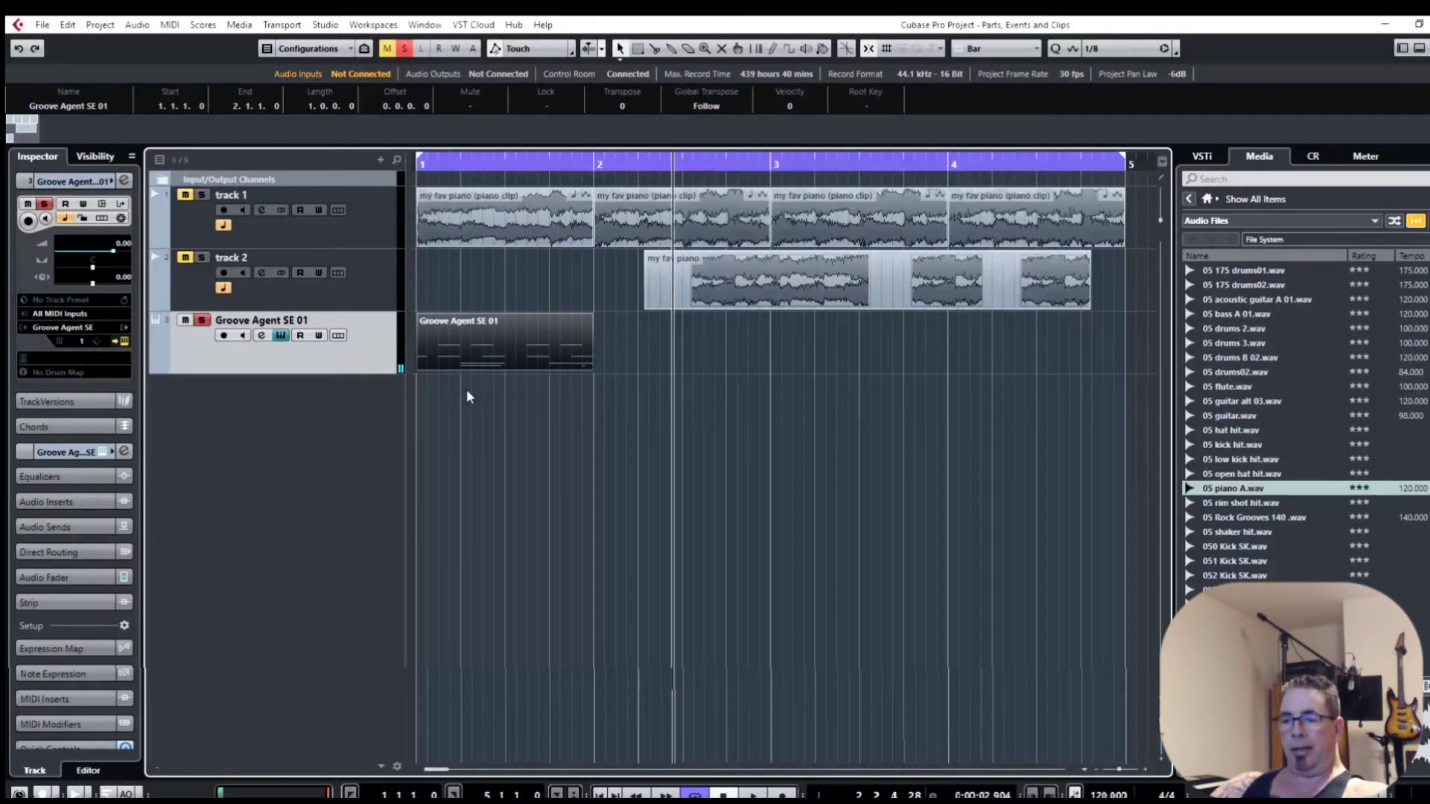
key("ctrl+d")
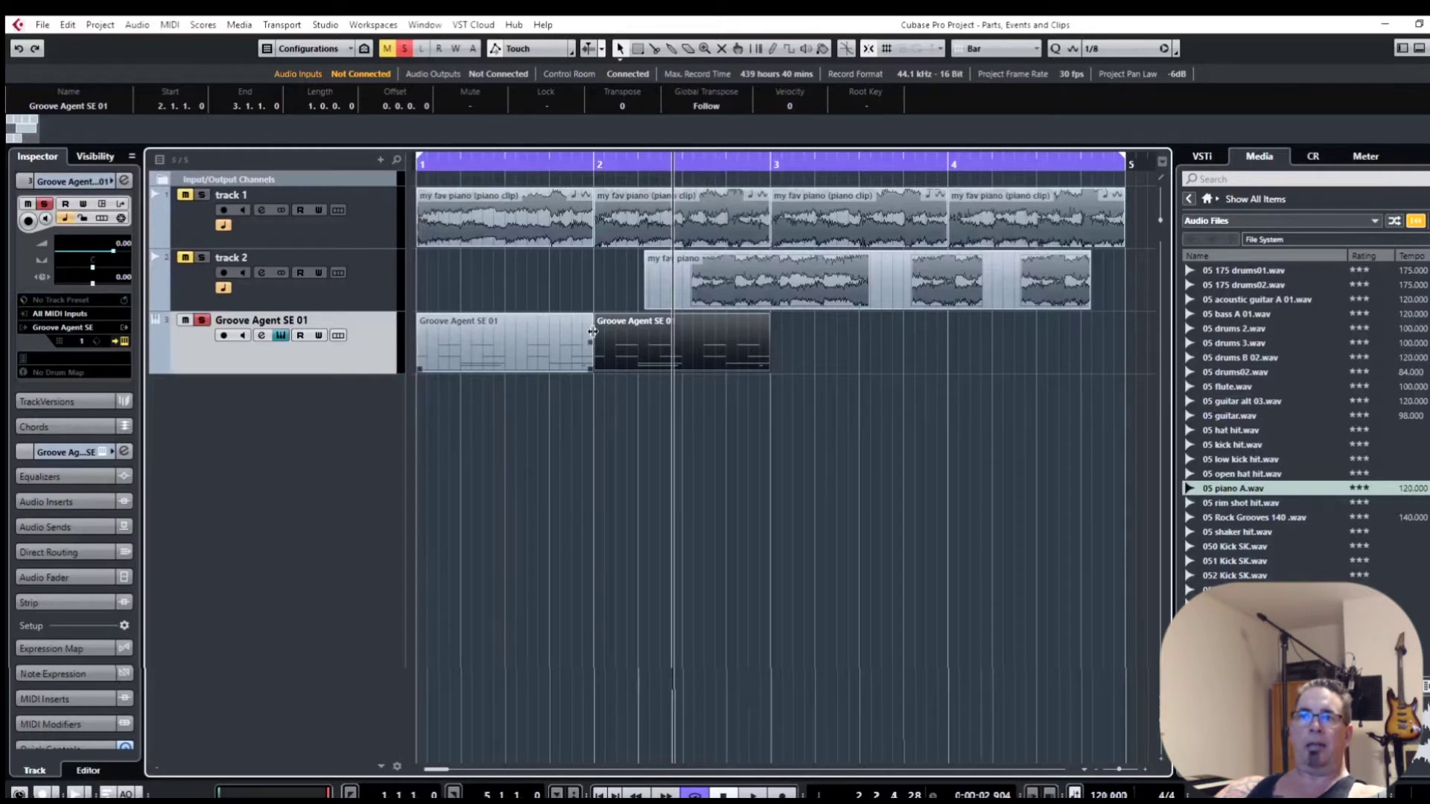
double_click(705, 328)
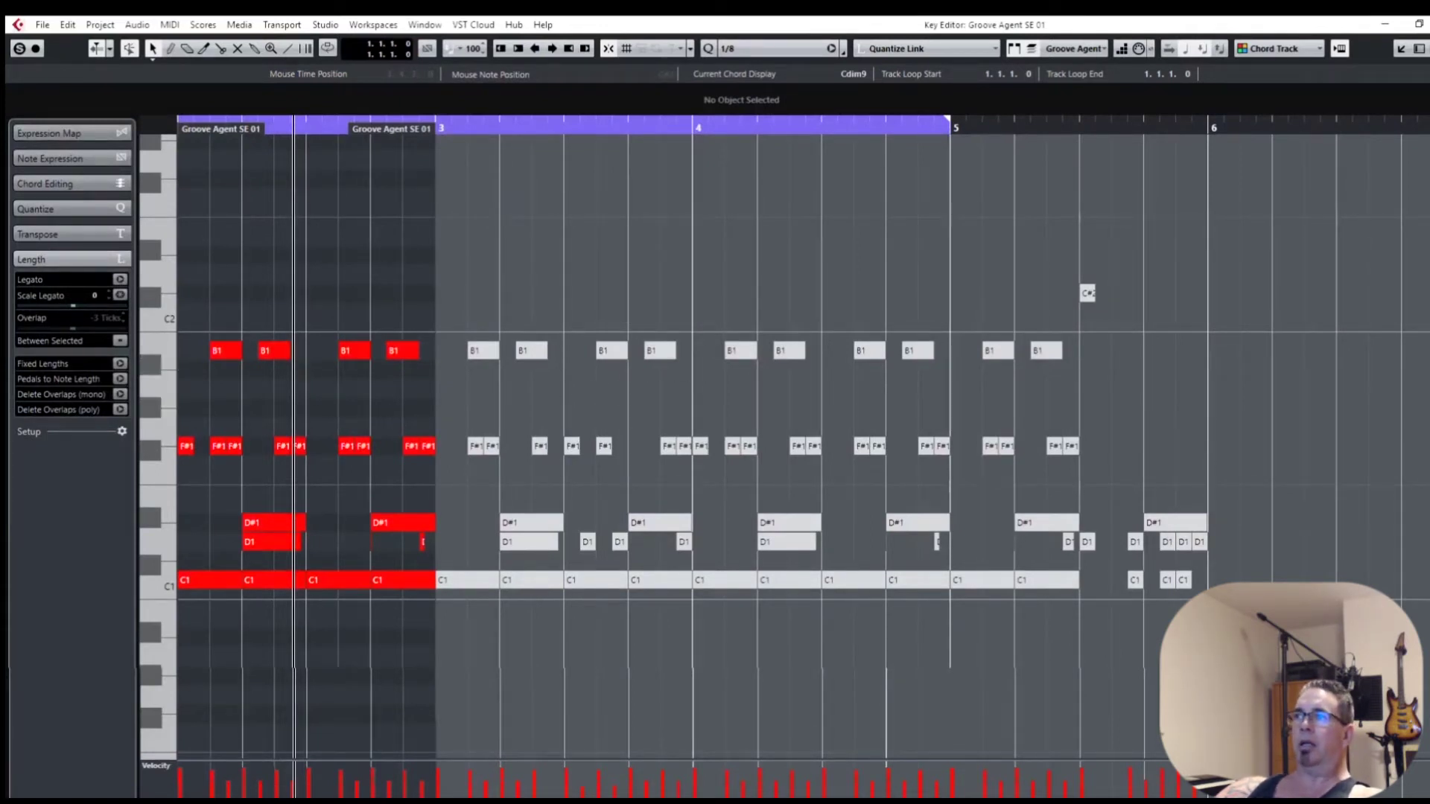
left_click(1429, 24)
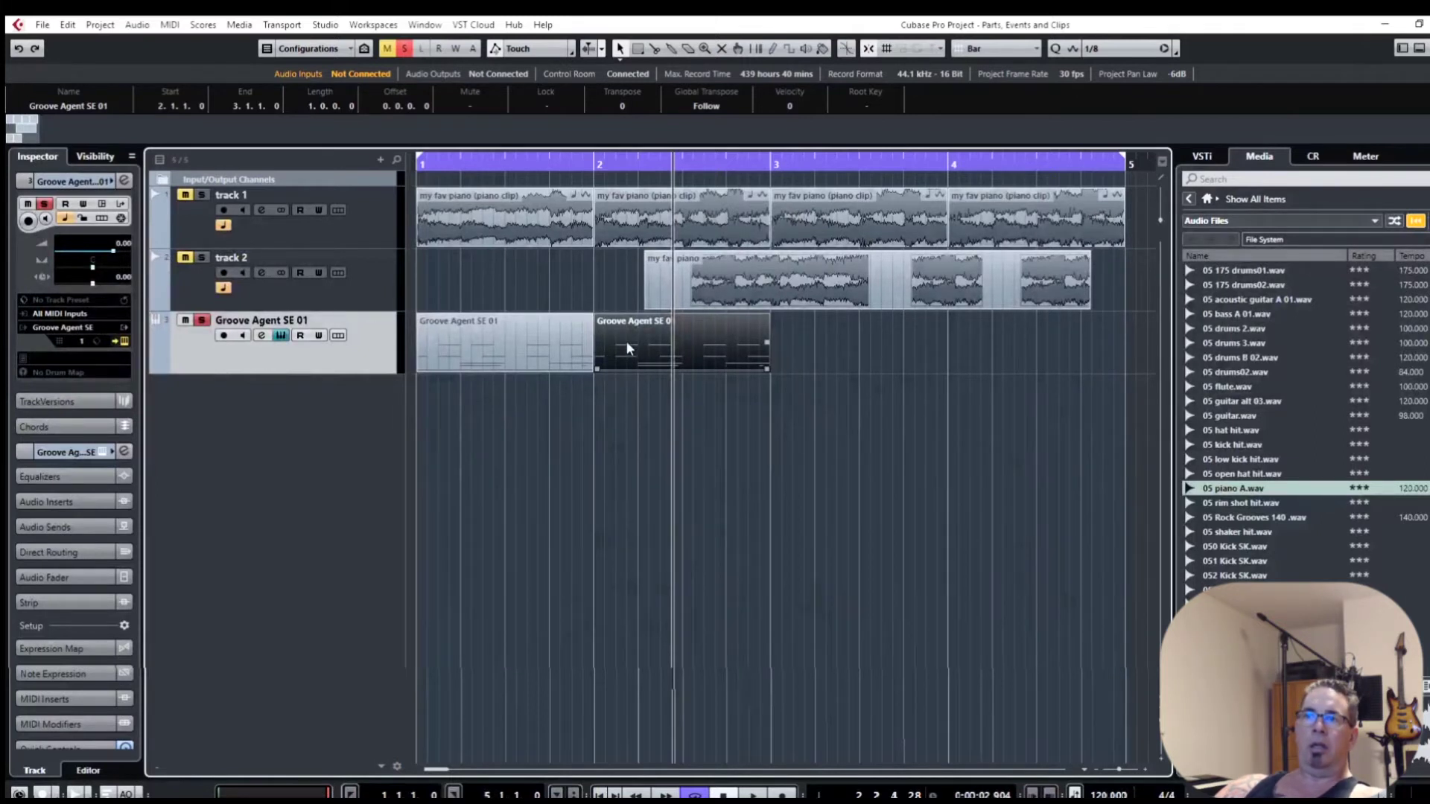
- Delete the notes in the first half of the duplicated drum part at bar 2, and return to the project
double_click(681, 336)
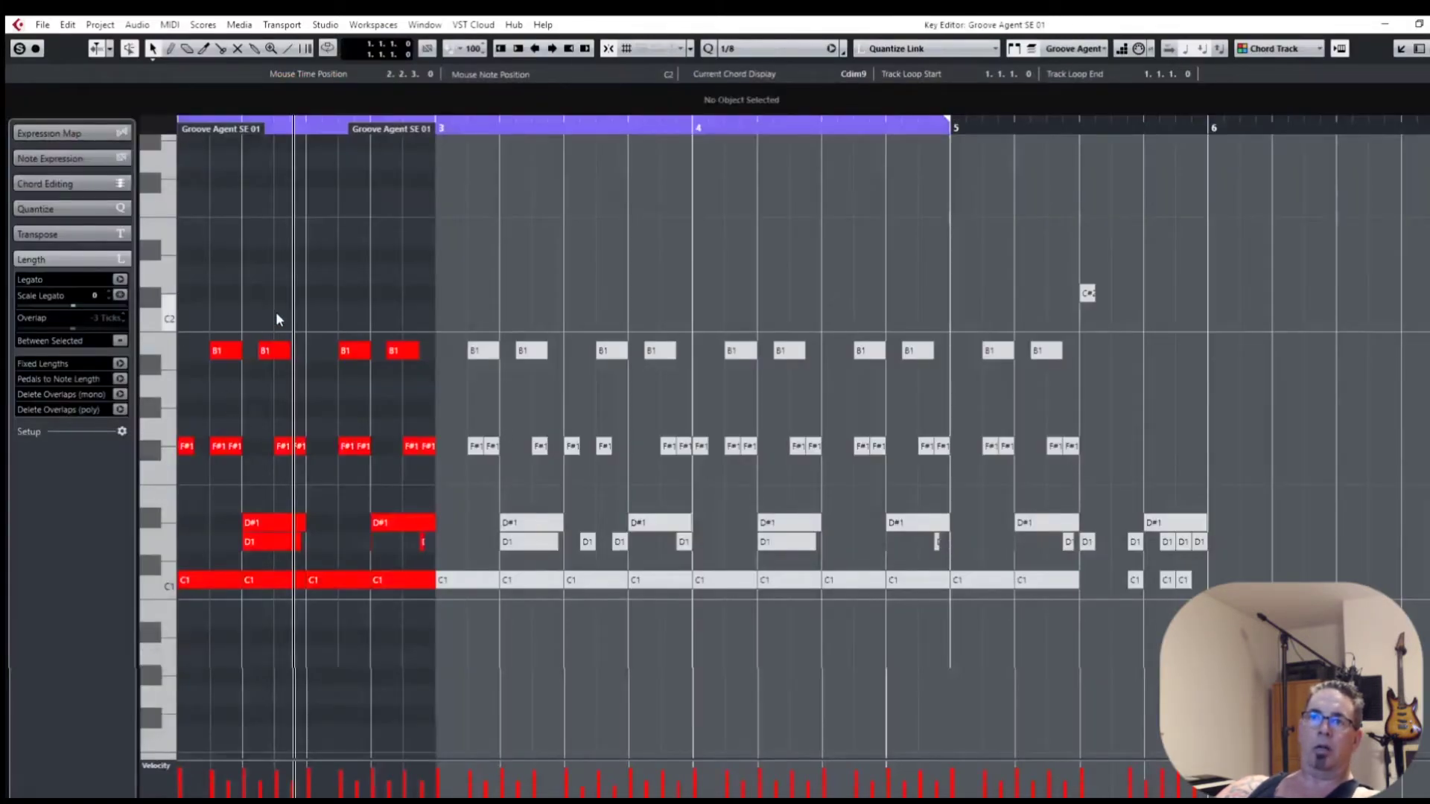
left_click_drag(275, 313, 180, 630)
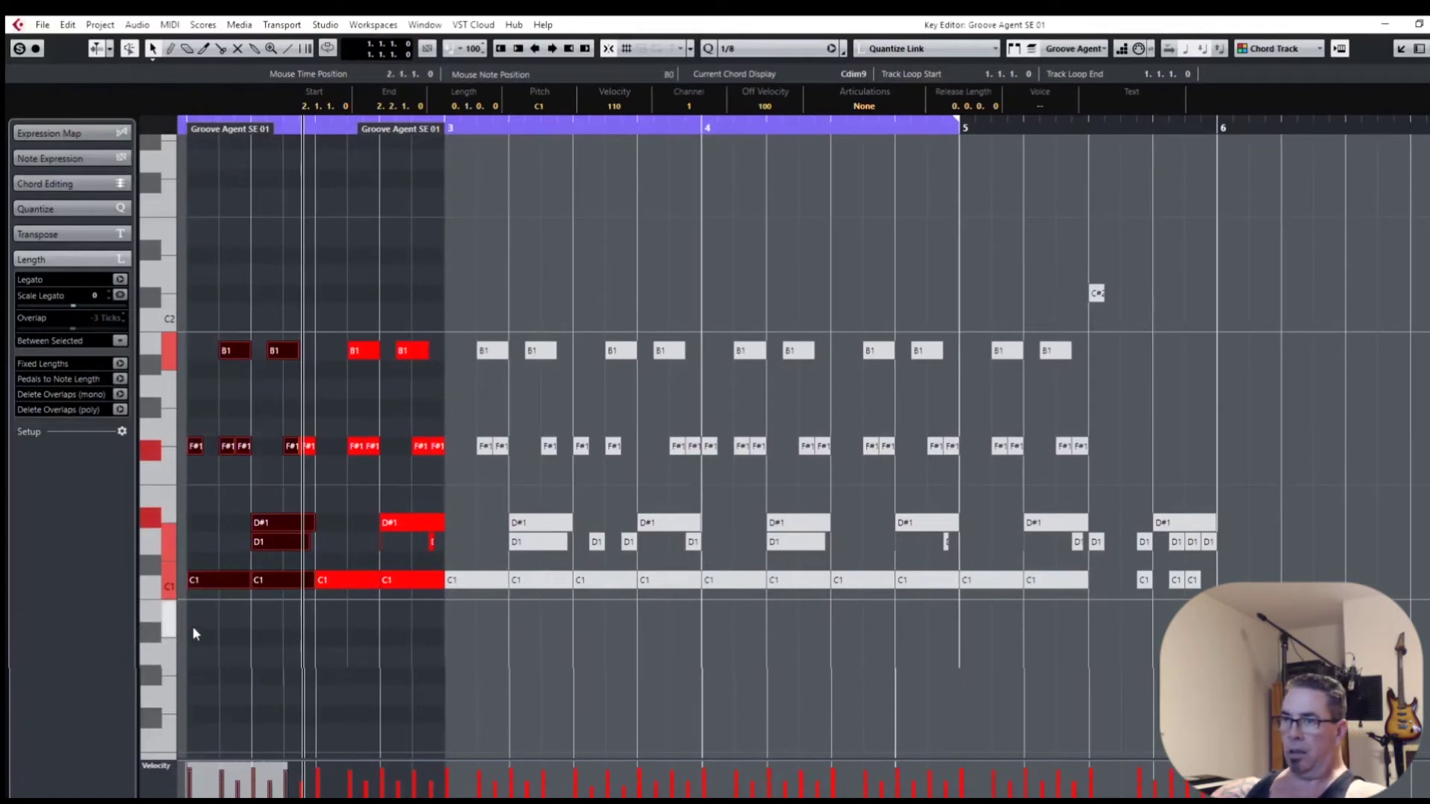
key("Delete")
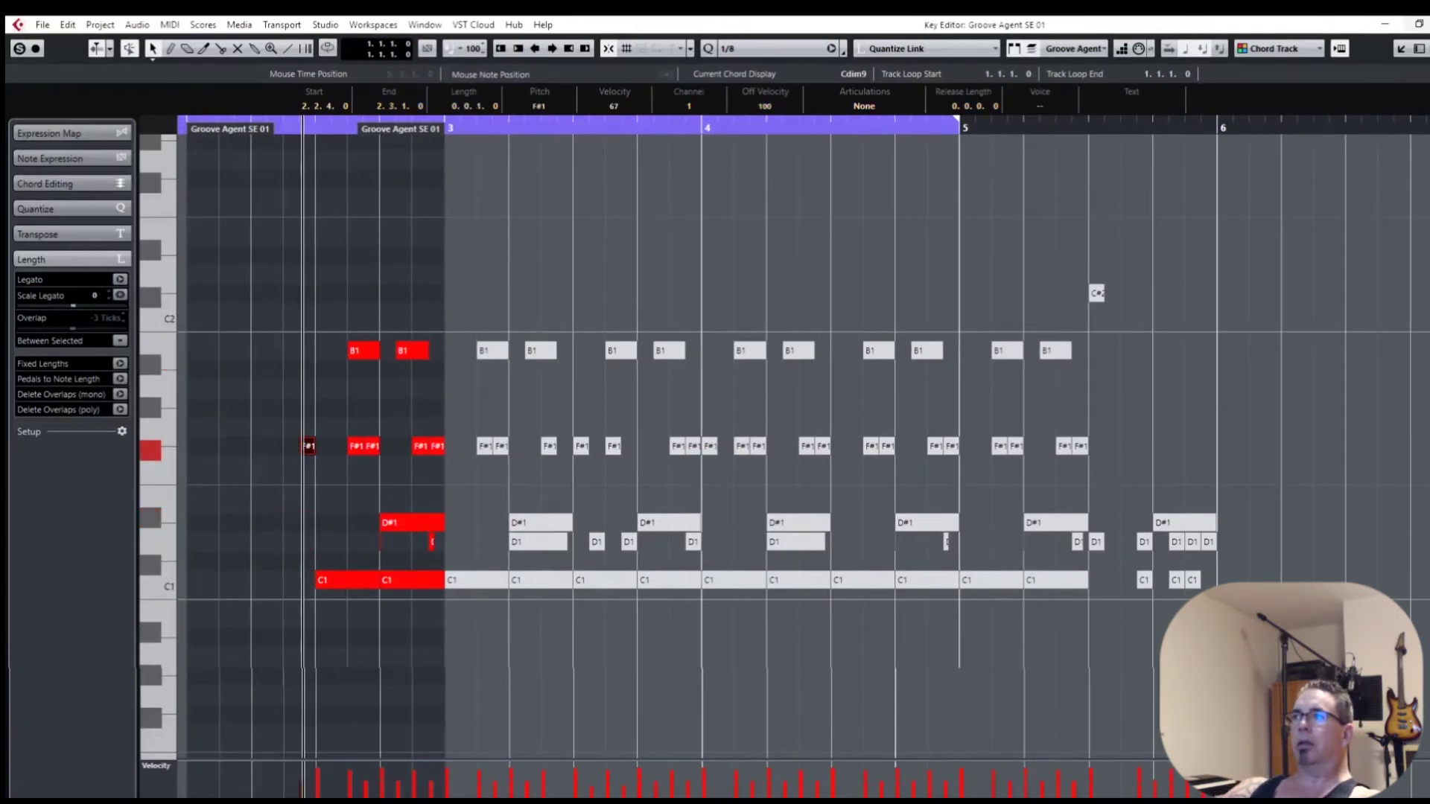
key("Return")
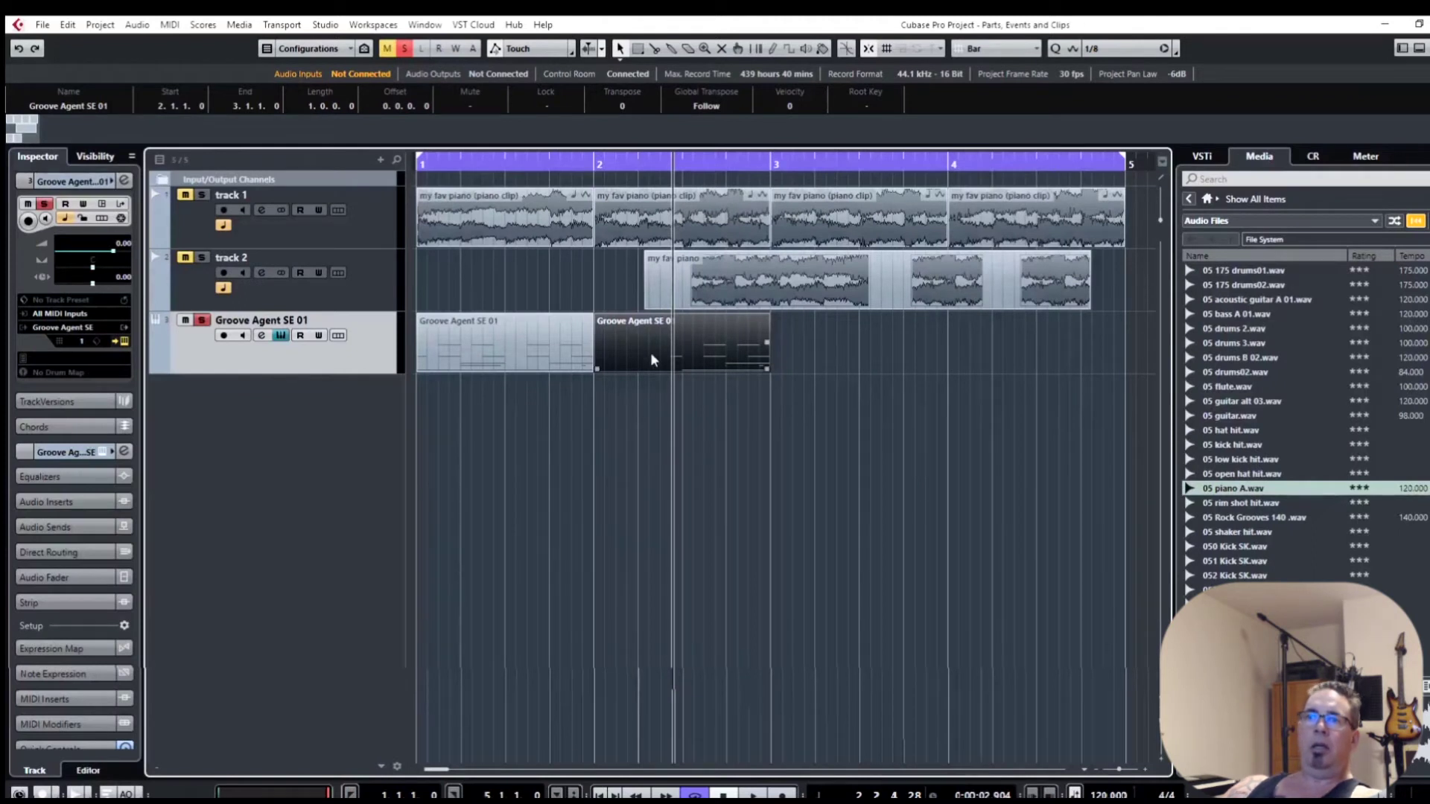
- Compare the drum parts at bars 1 and 2, and delete the edited duplicate at bar 2
left_click(457, 367)
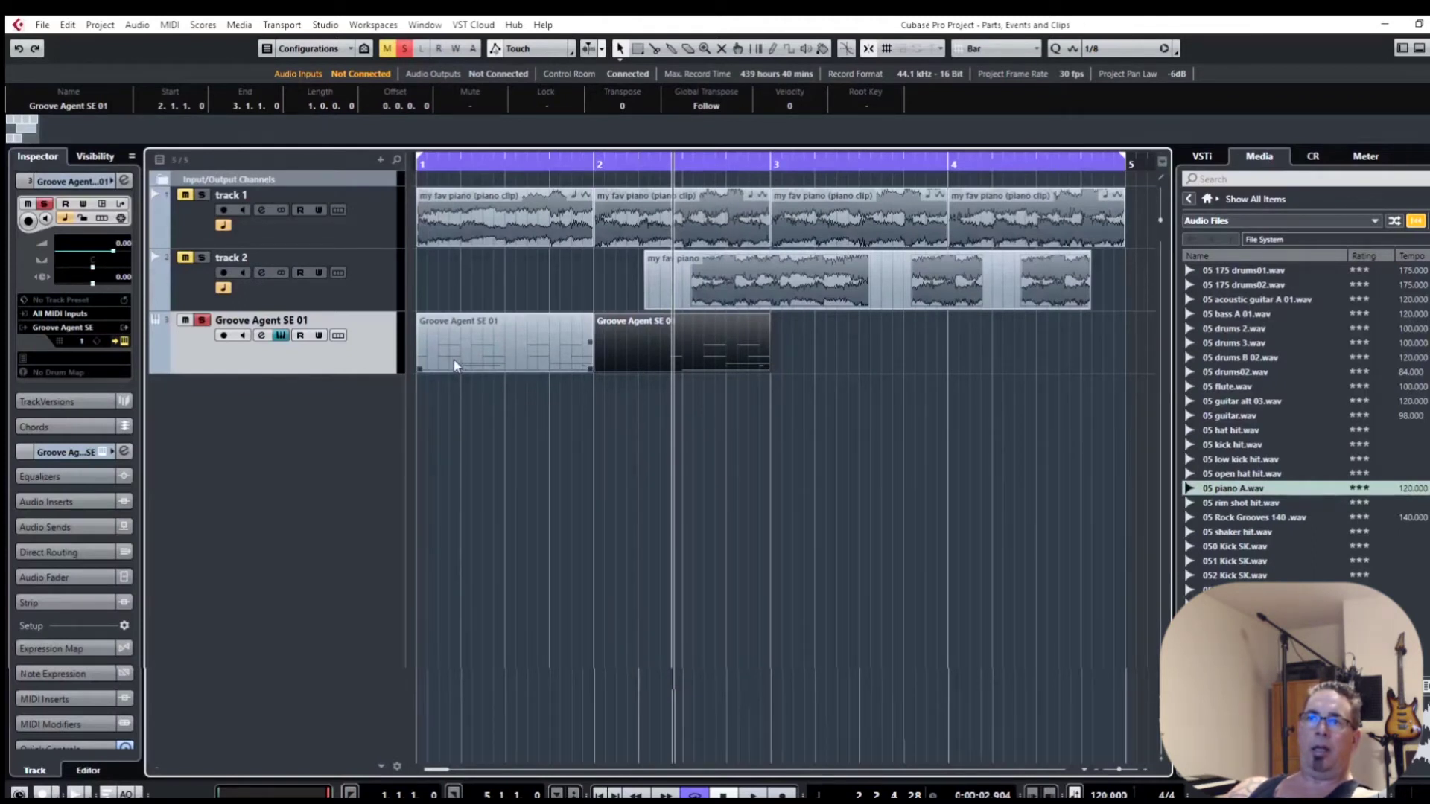
left_click(644, 353)
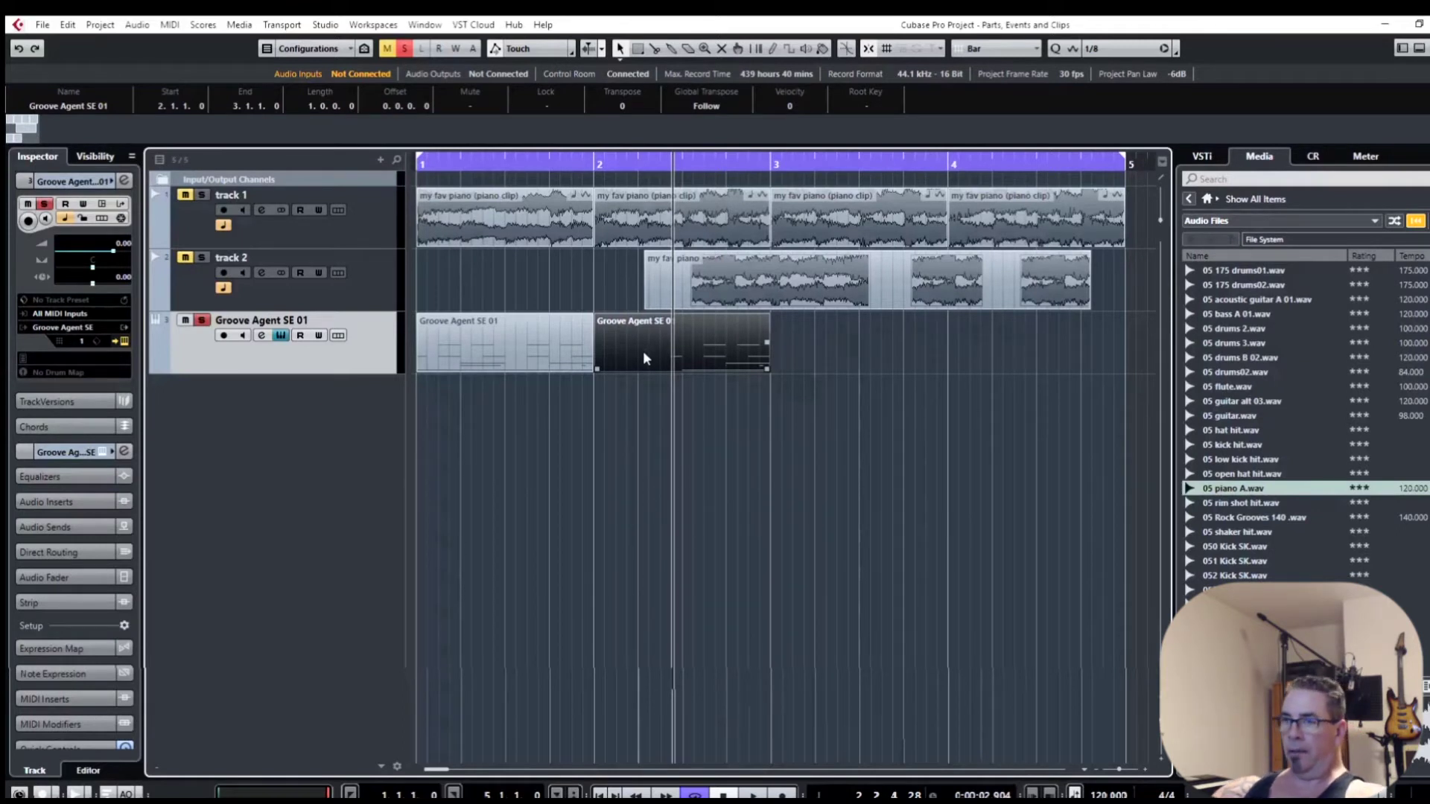
left_click_drag(645, 355, 514, 359)
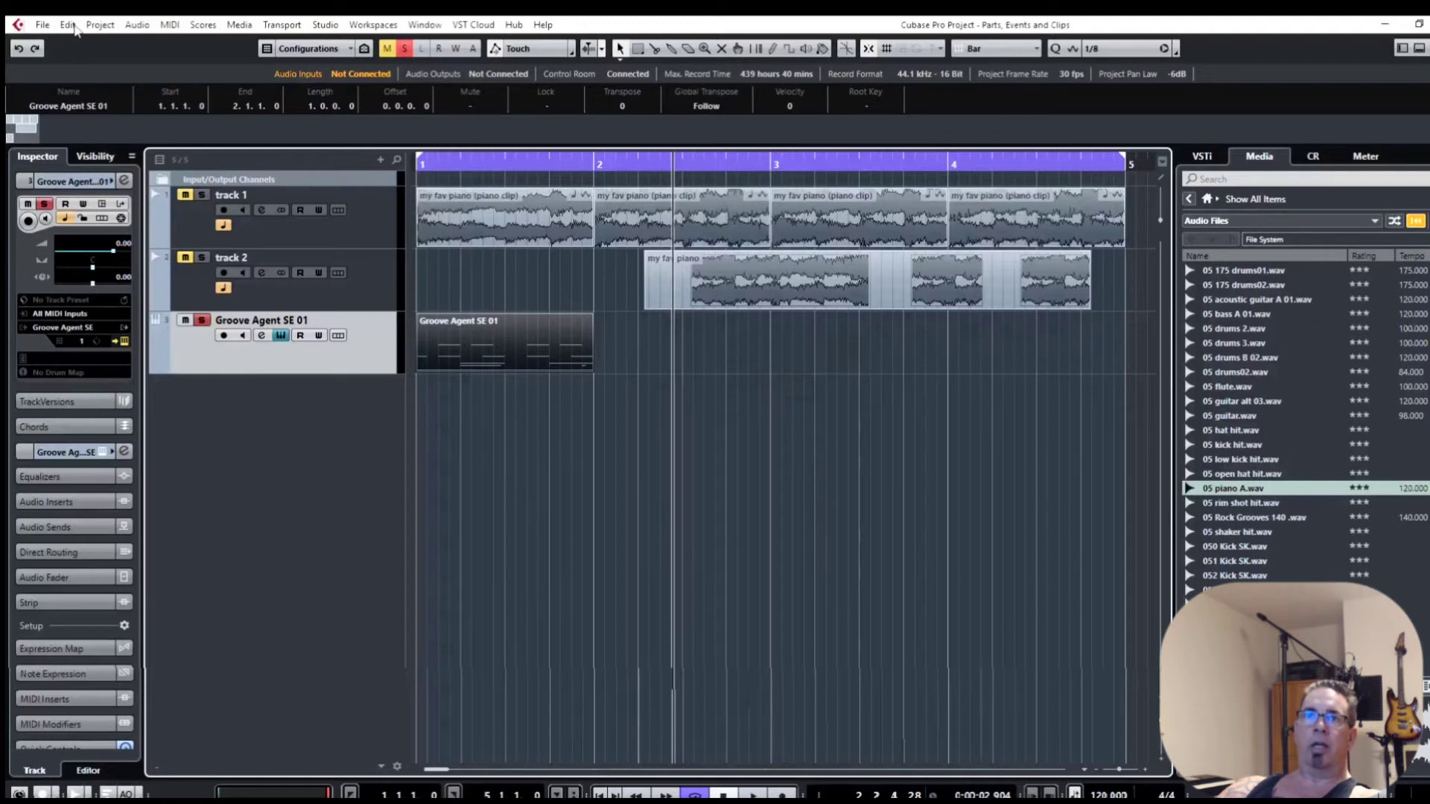
- Repeat the bar 1 drum part three times as shared copies
left_click(68, 25)
mouse_move(133, 168)
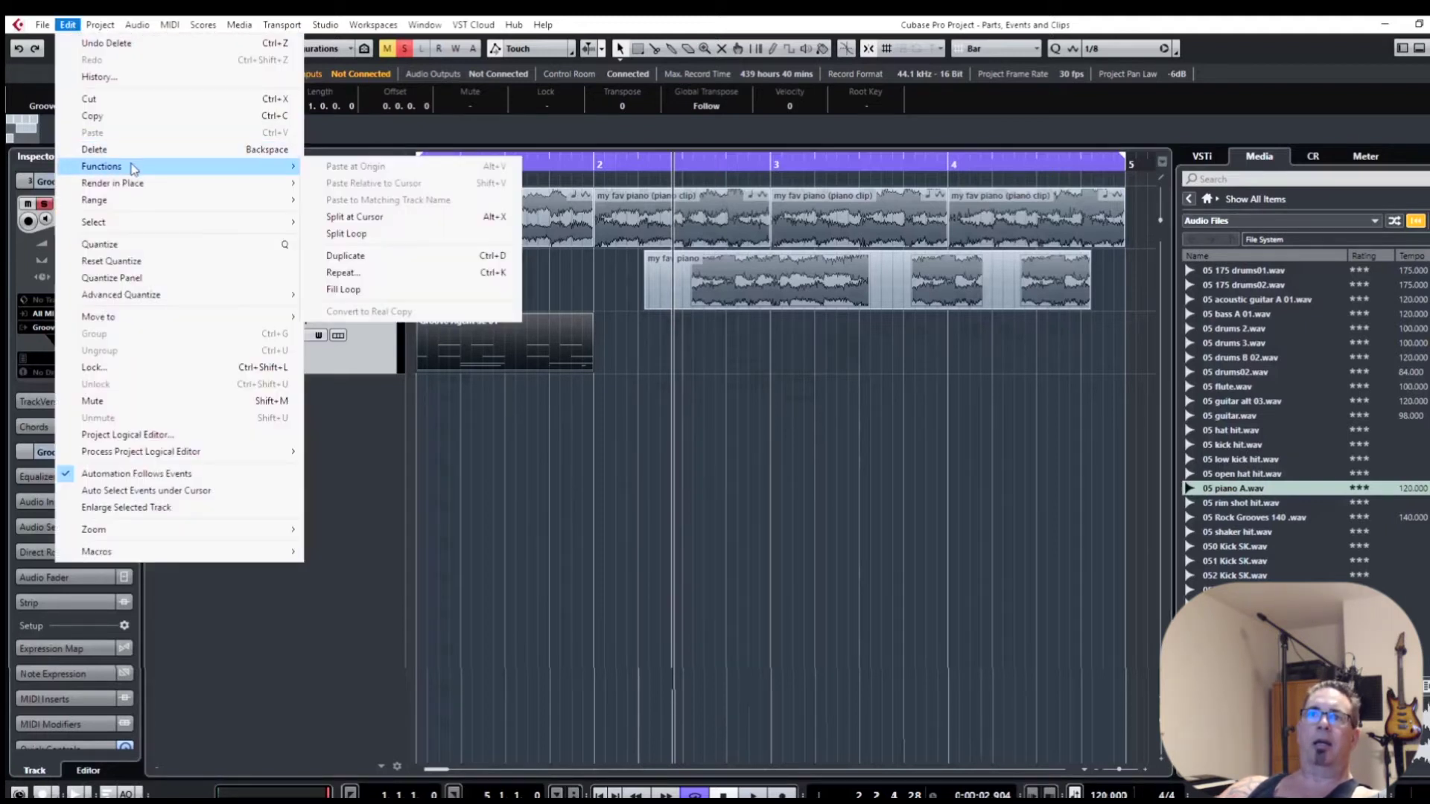
left_click(357, 276)
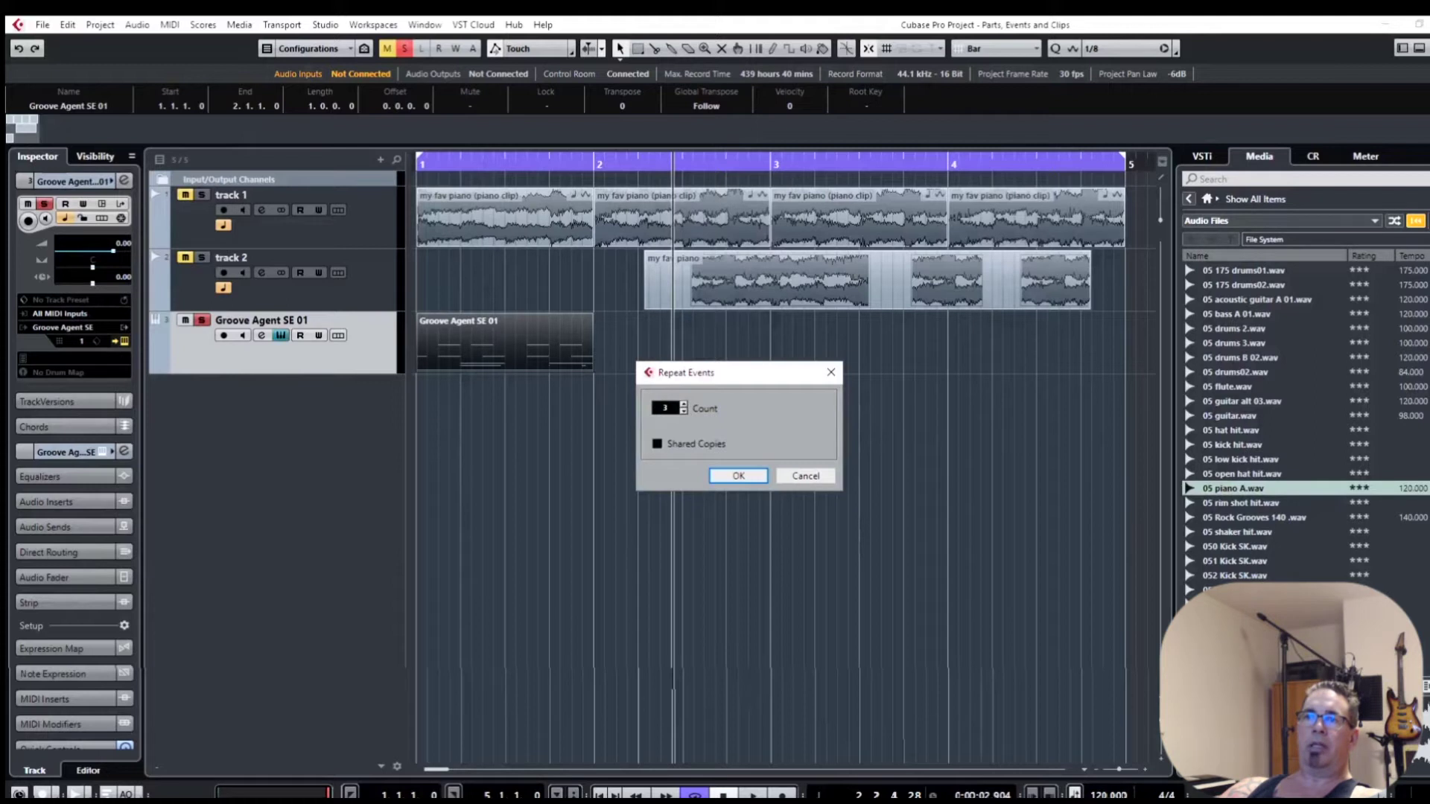
left_click(659, 447)
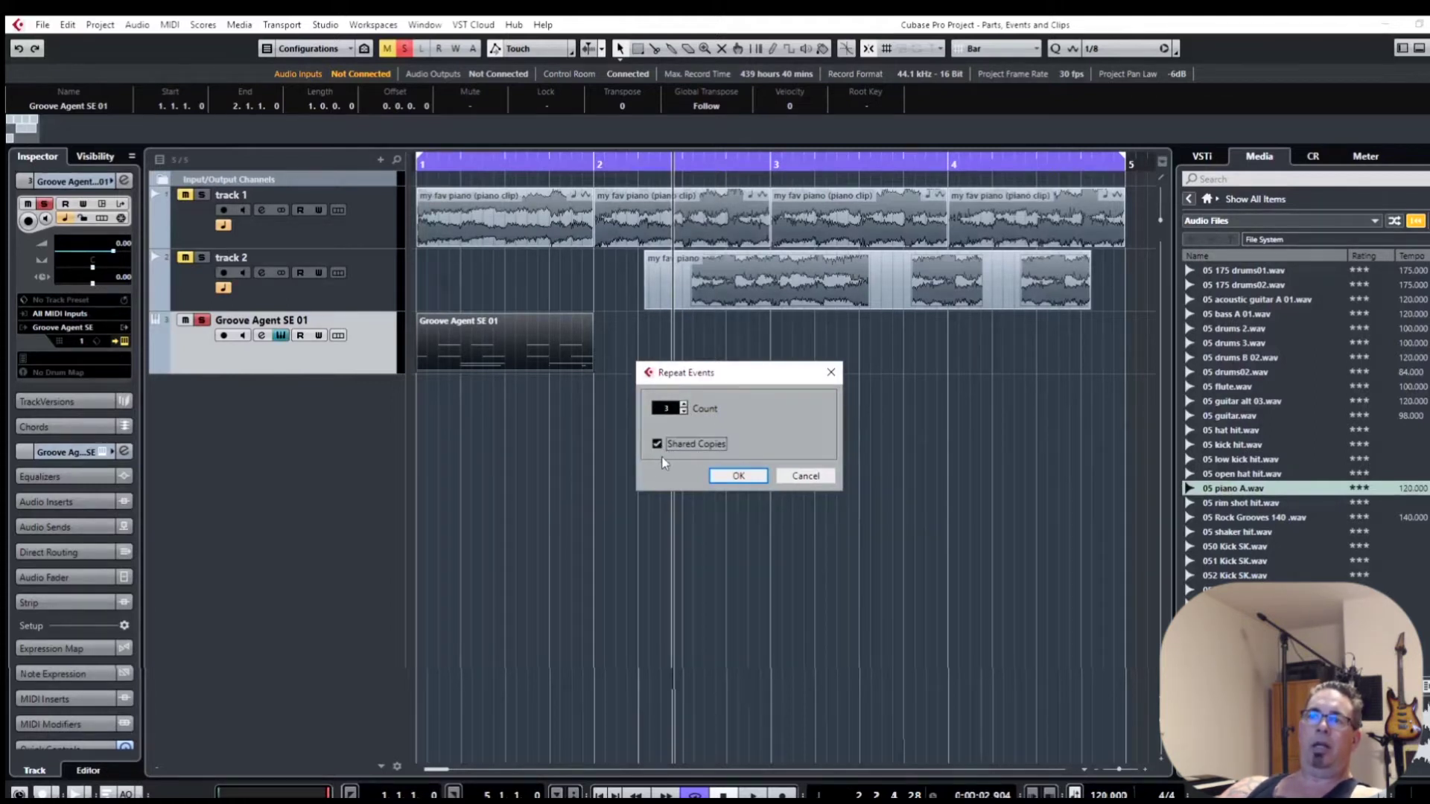
left_click(749, 481)
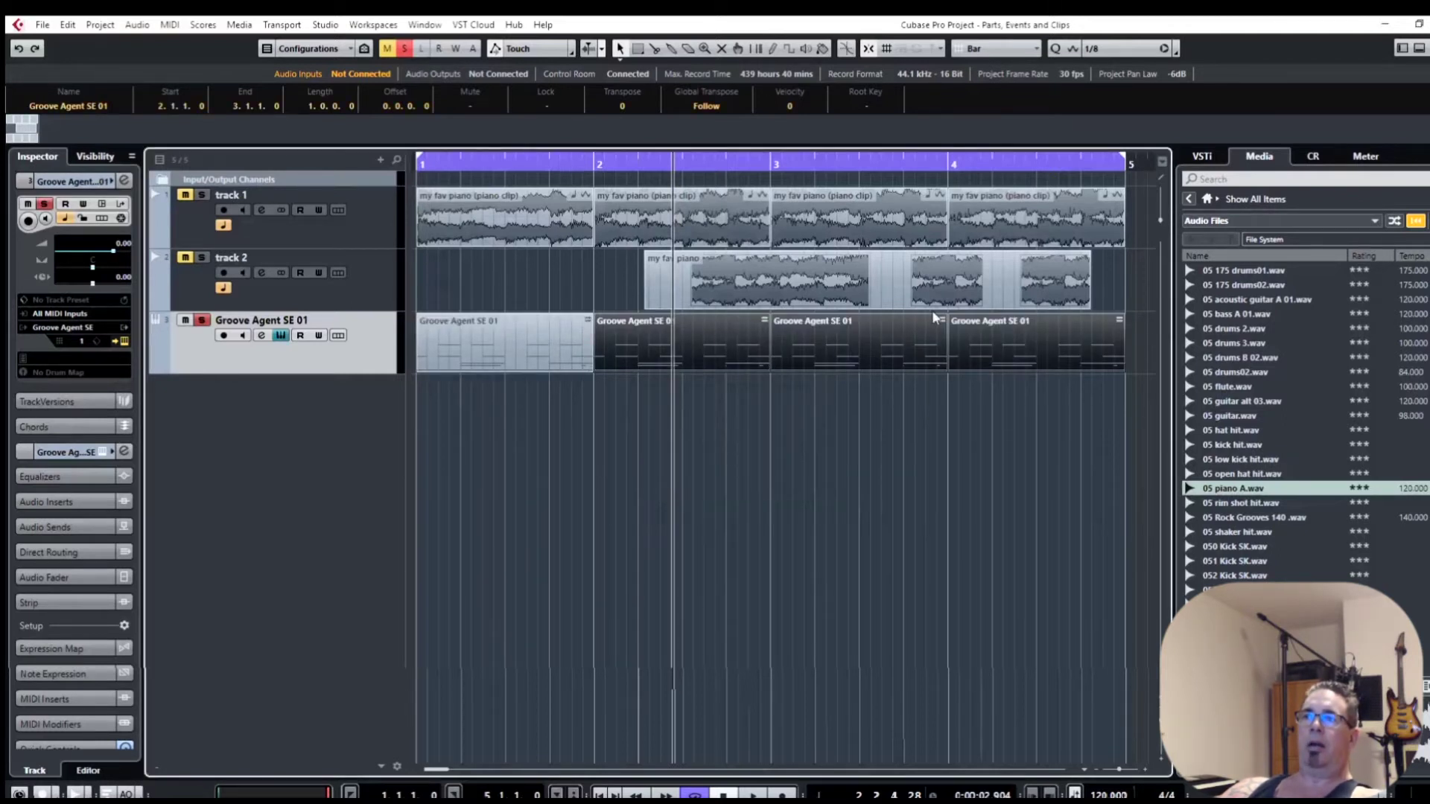
- Delete the notes in the second half of the shared drum part at bar 1, and return to the project
left_click(1055, 330)
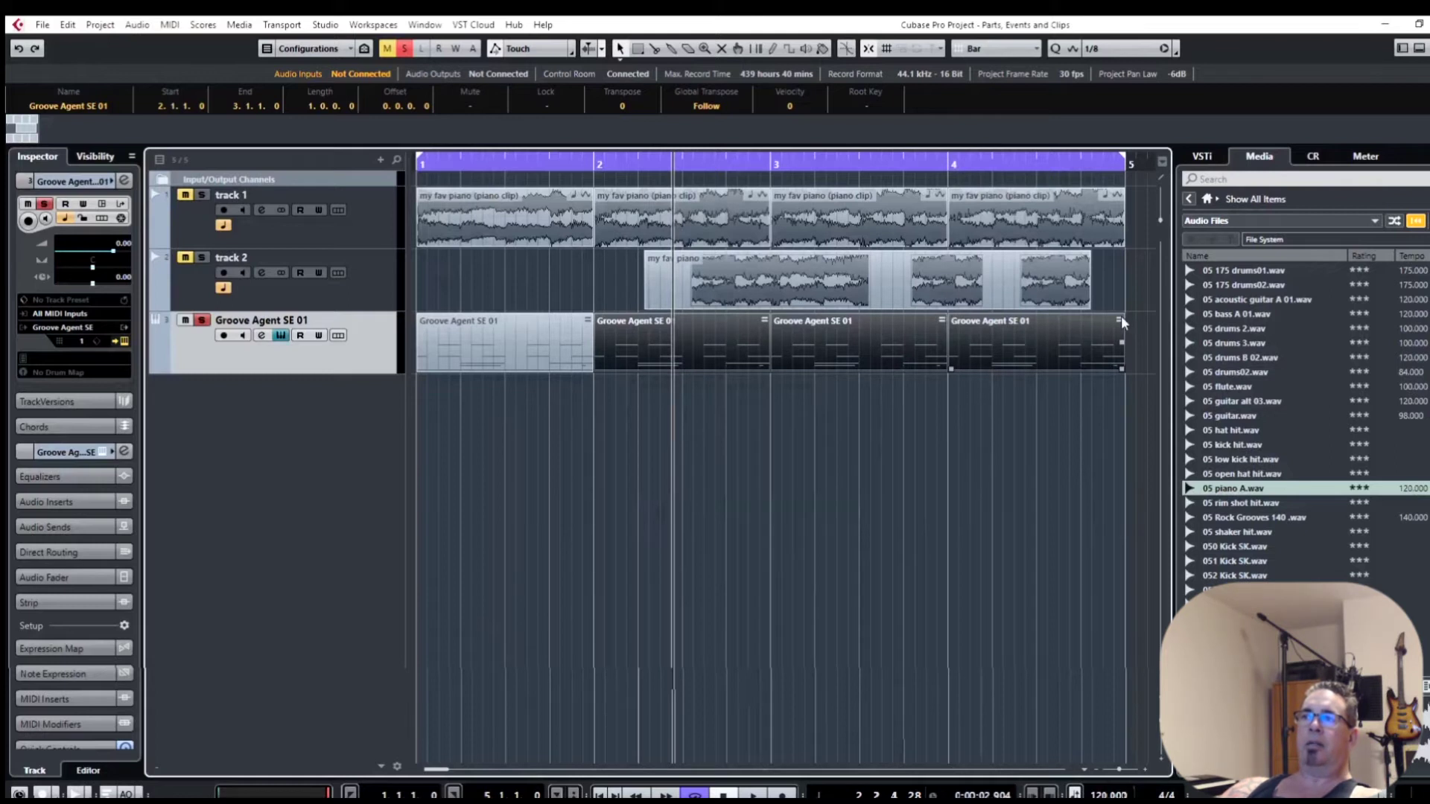
left_click(583, 330)
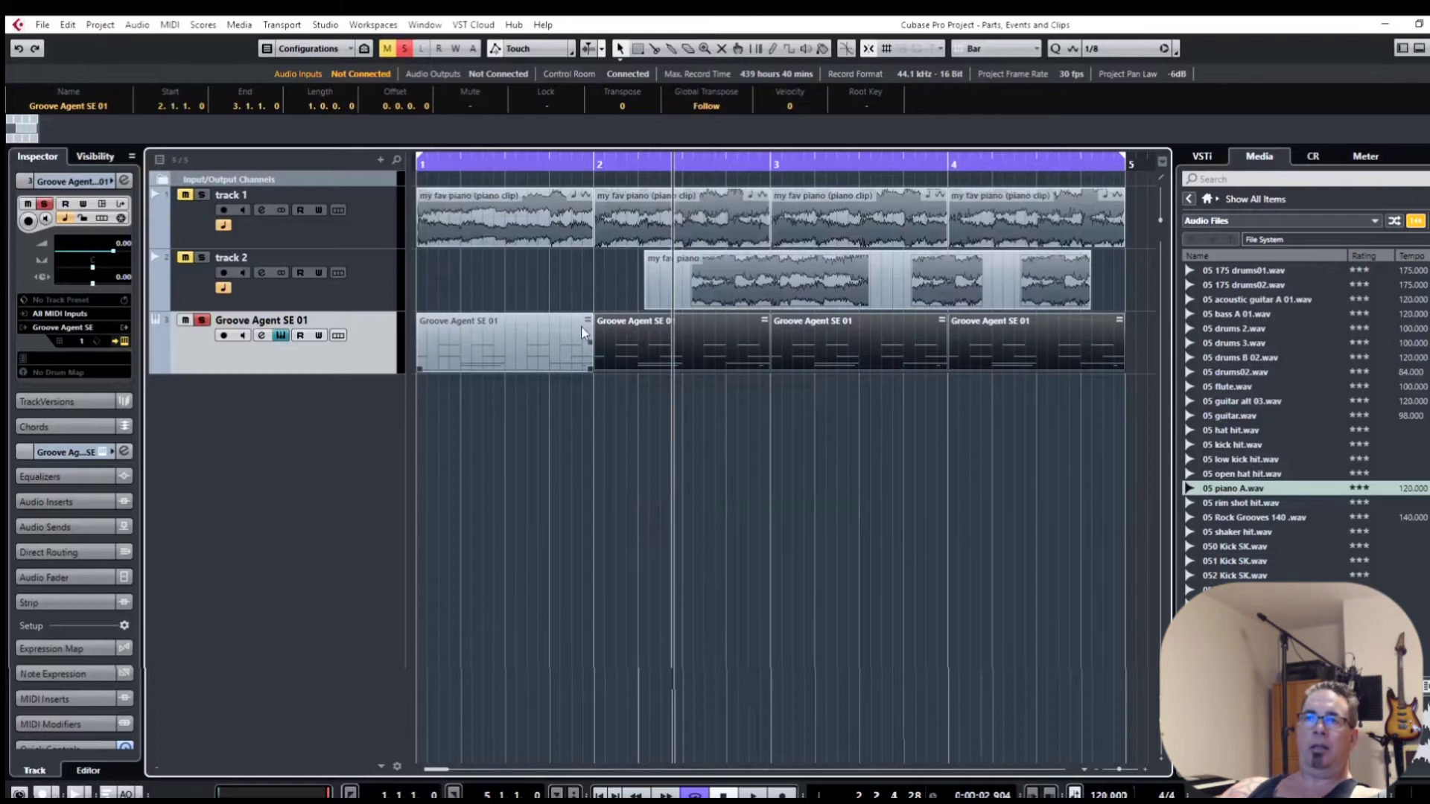
double_click(538, 348)
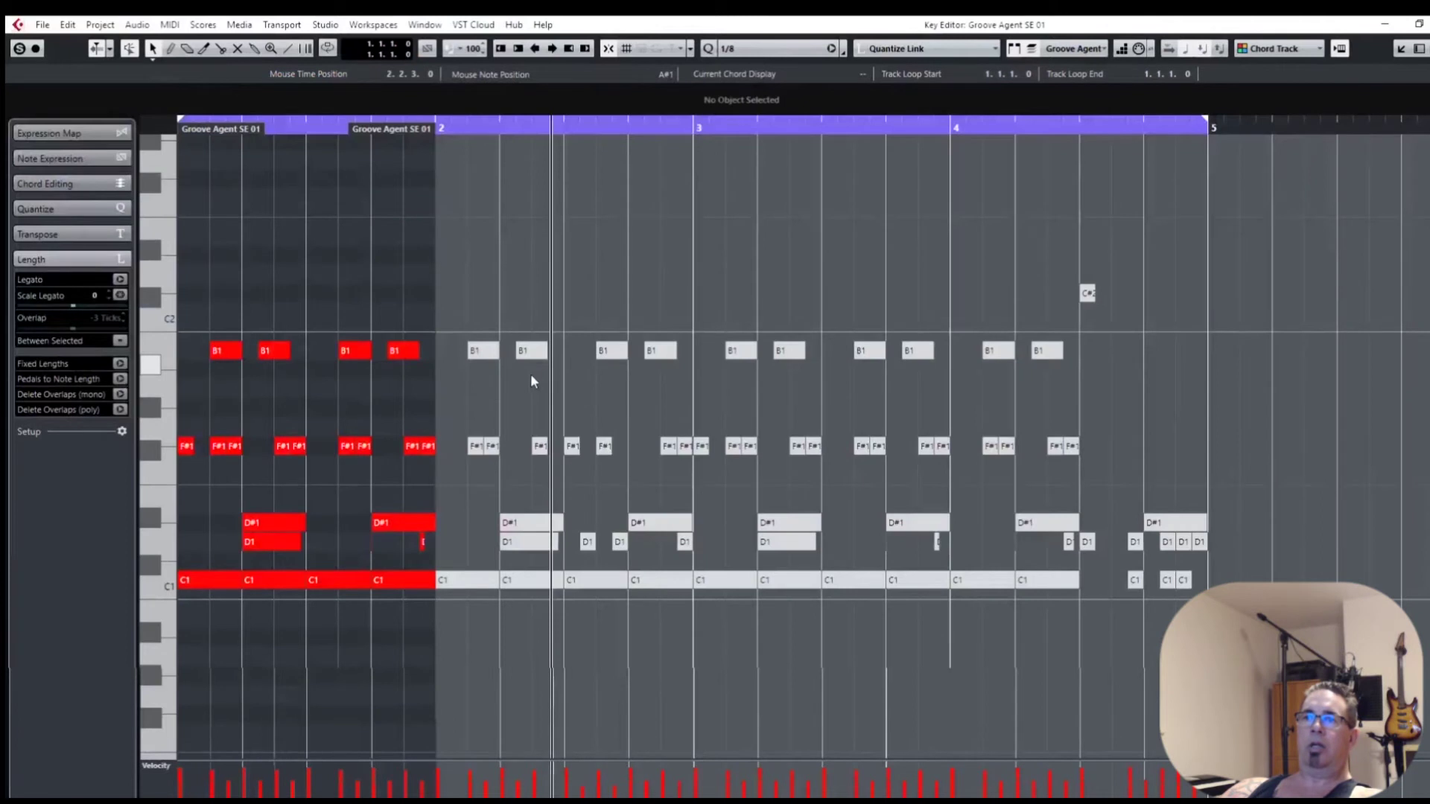
left_click_drag(323, 302, 435, 621)
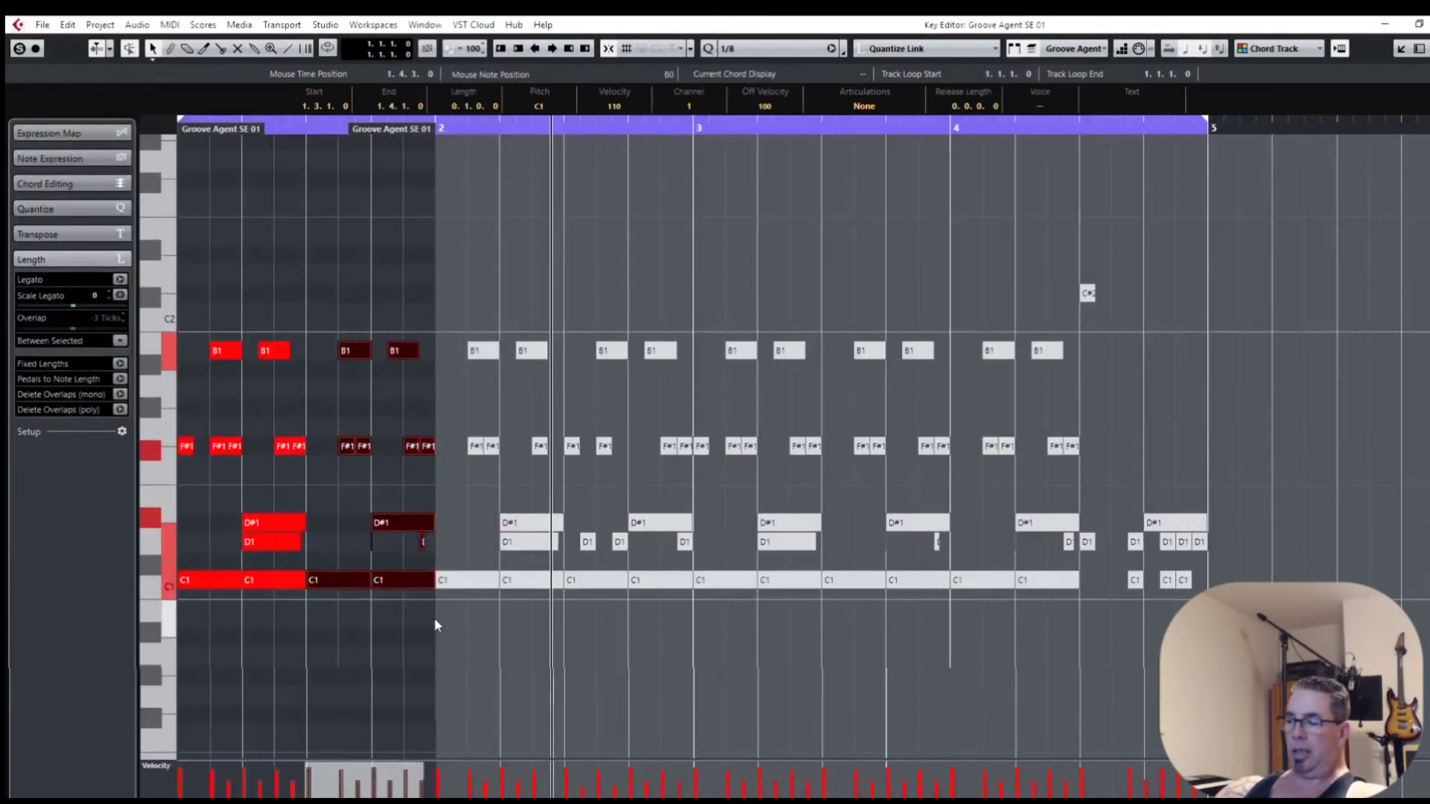
key("Delete")
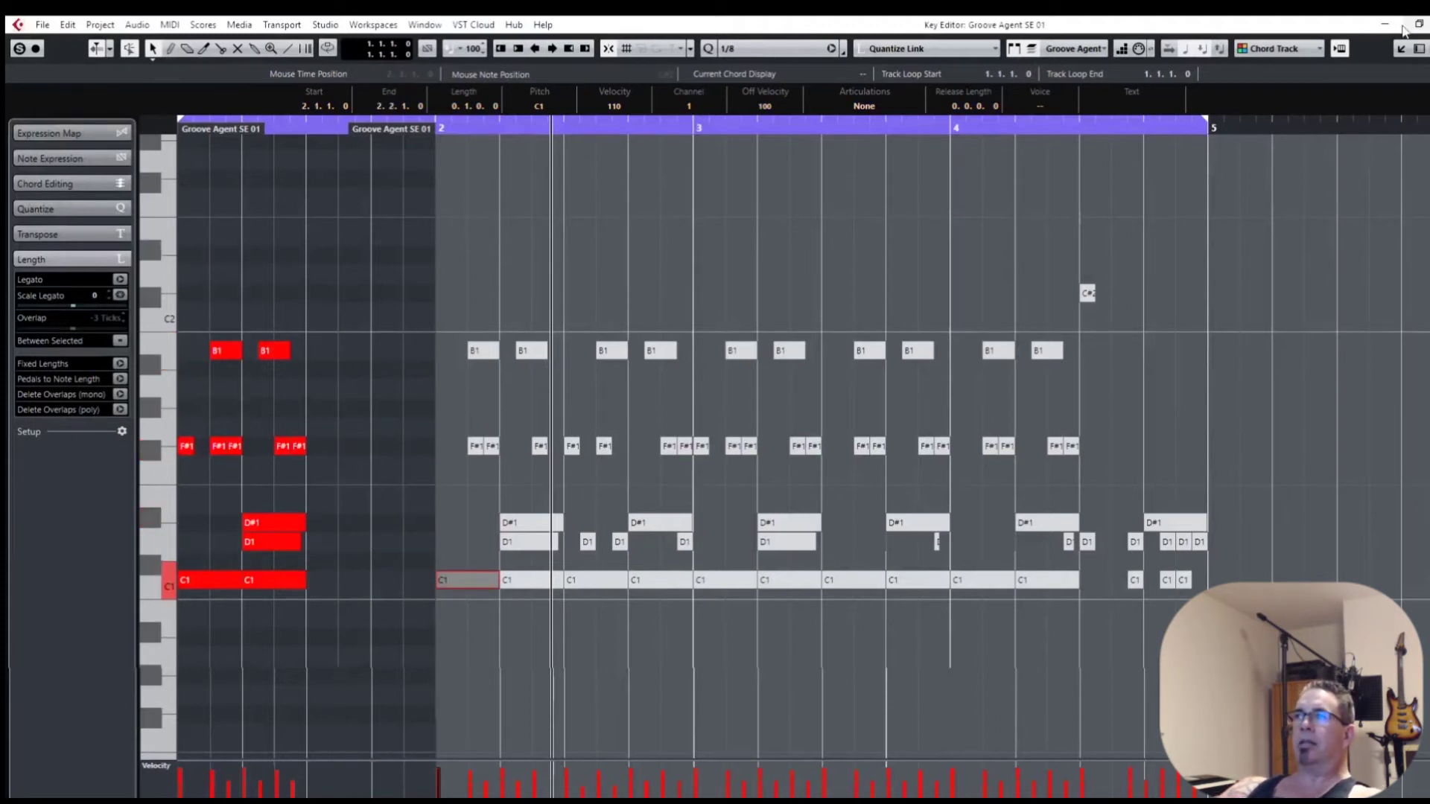
key("Escape")
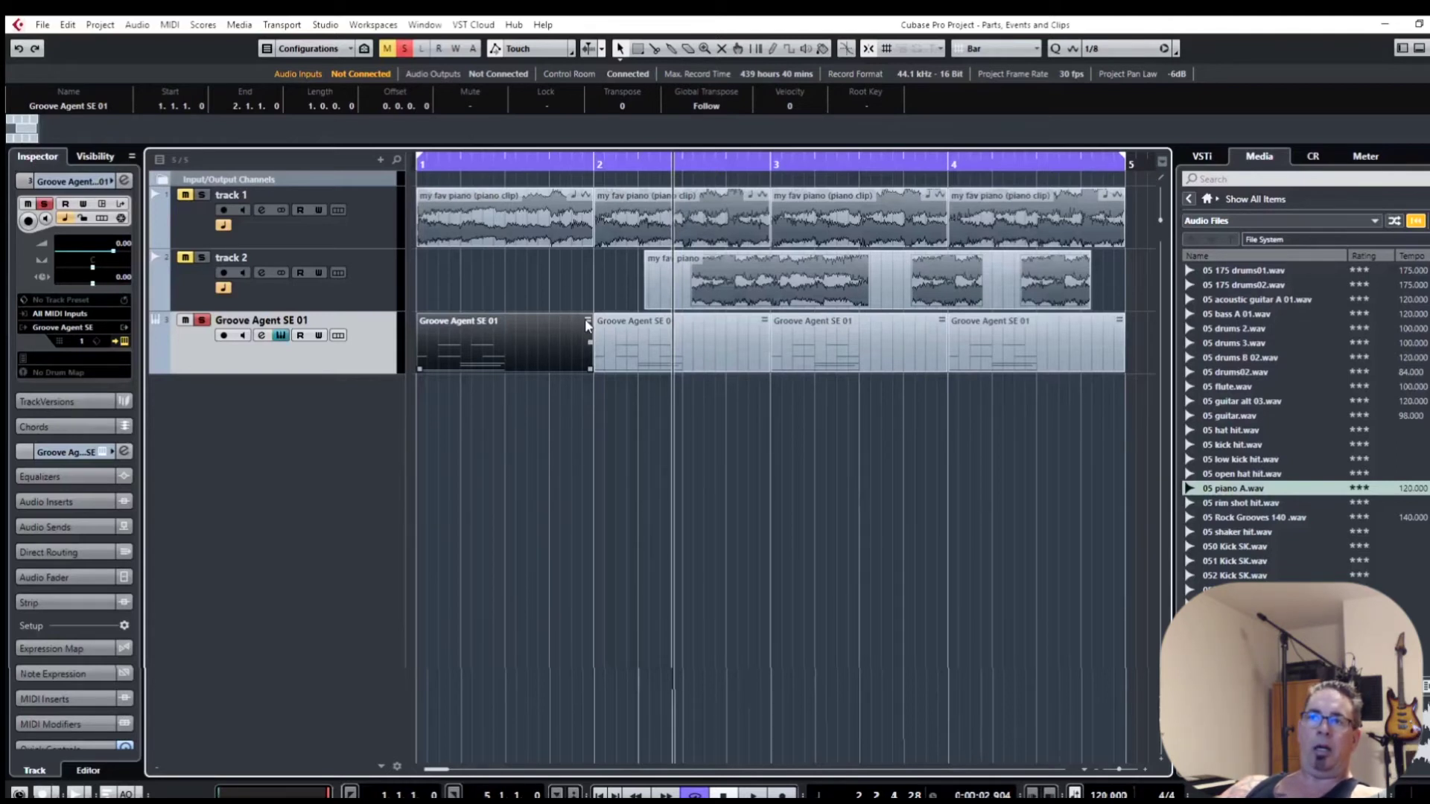
- Move the my fav piano part on track 2 to bar 1 and dissolve it into separate events
left_click_drag(740, 270, 578, 262)
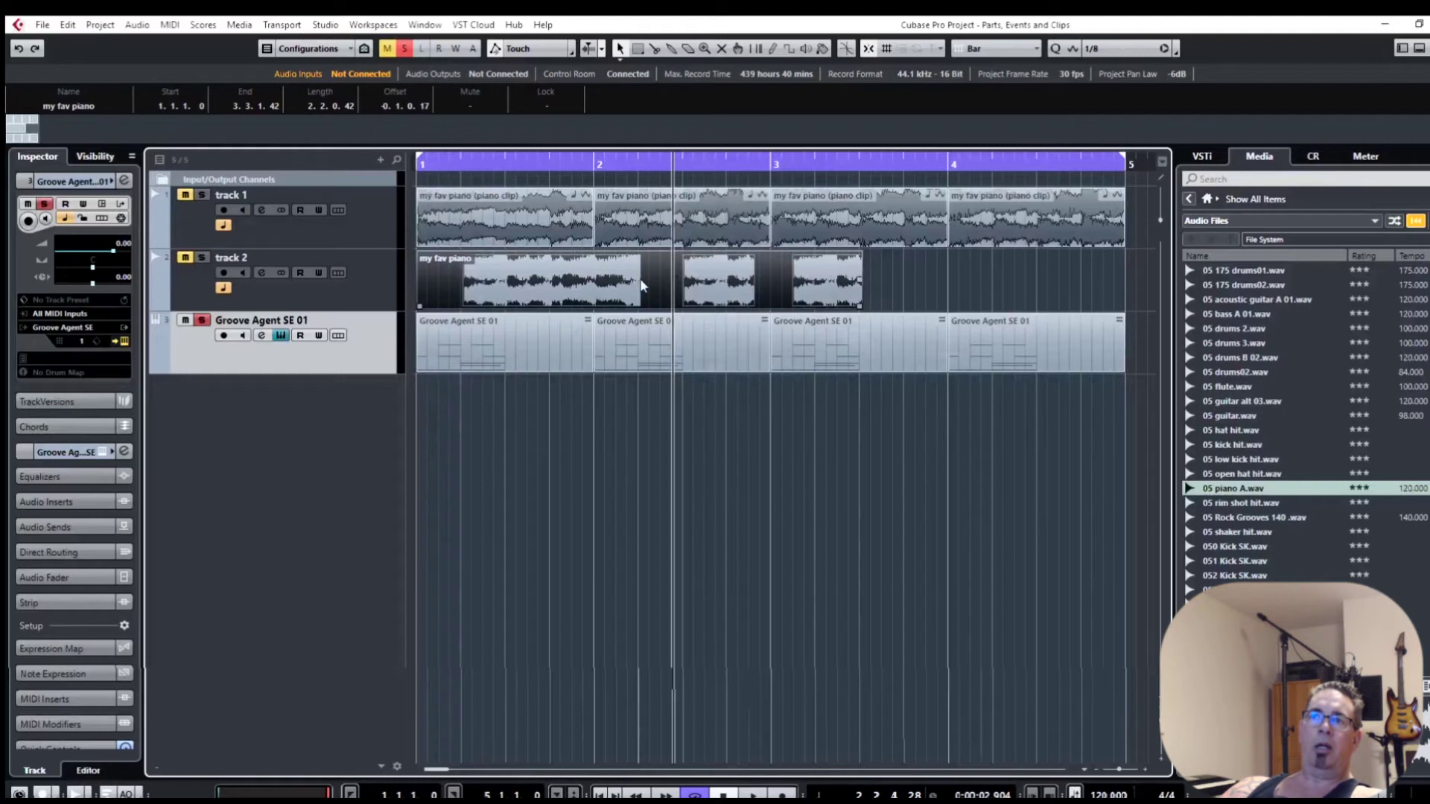
left_click_drag(735, 277, 589, 285)
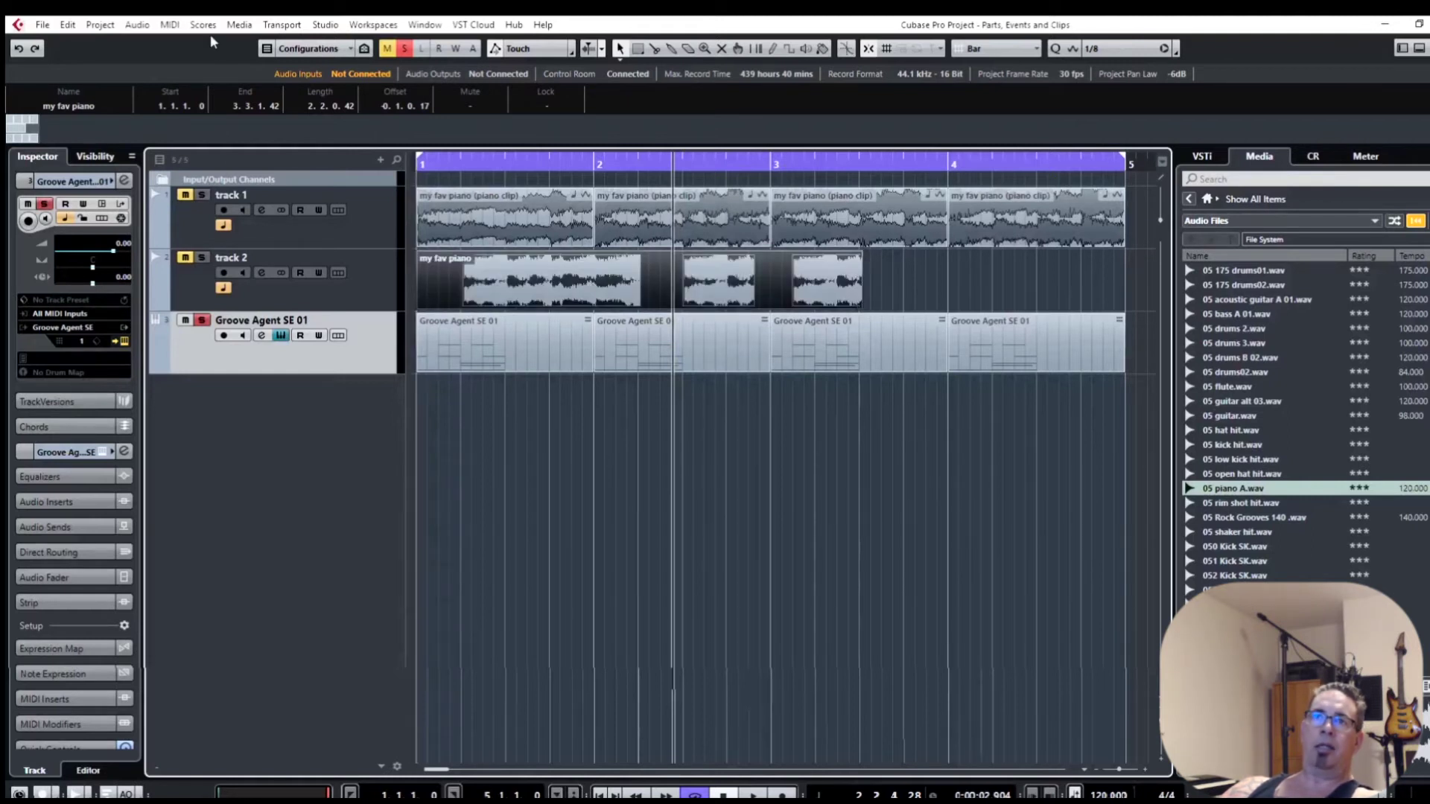
left_click(100, 24)
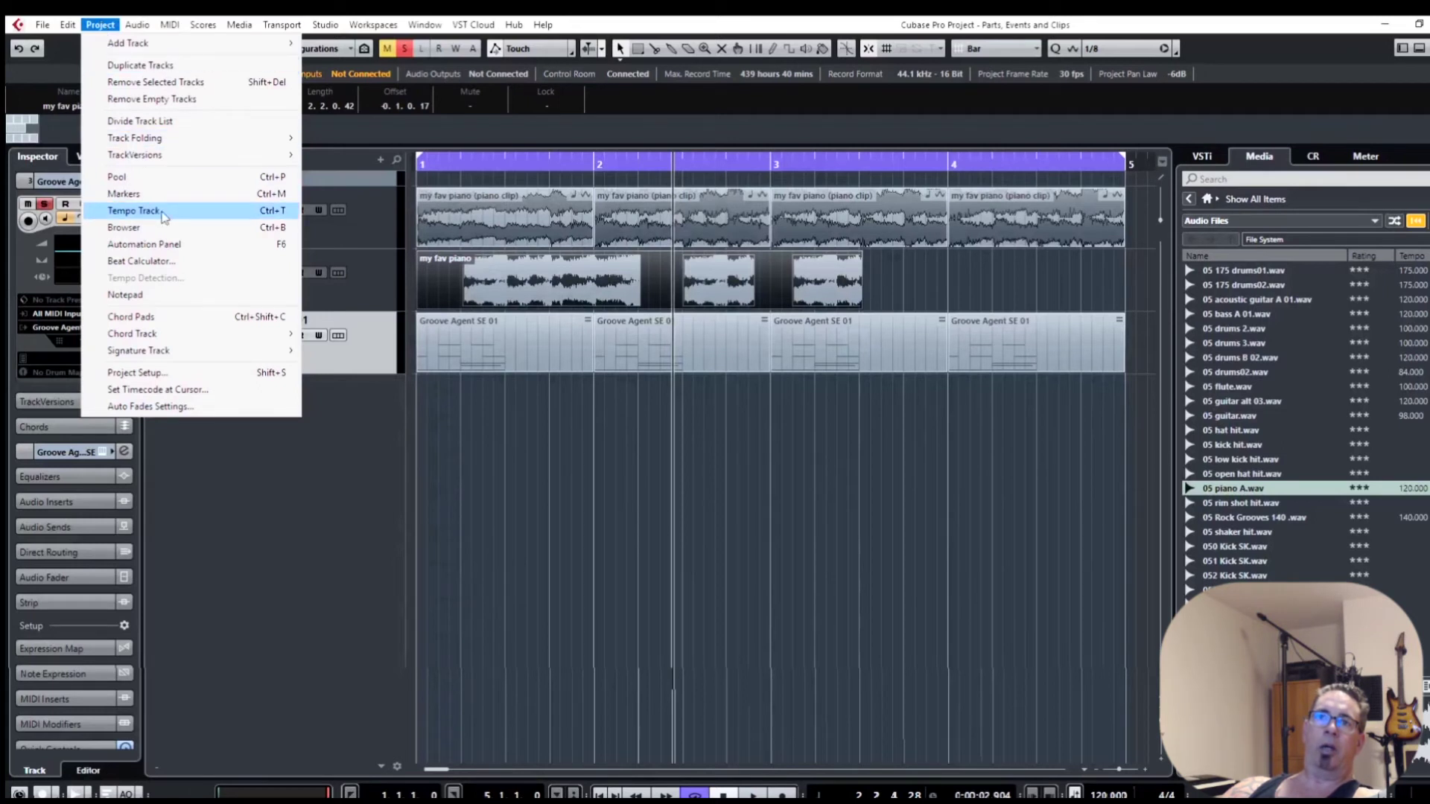
left_click(136, 26)
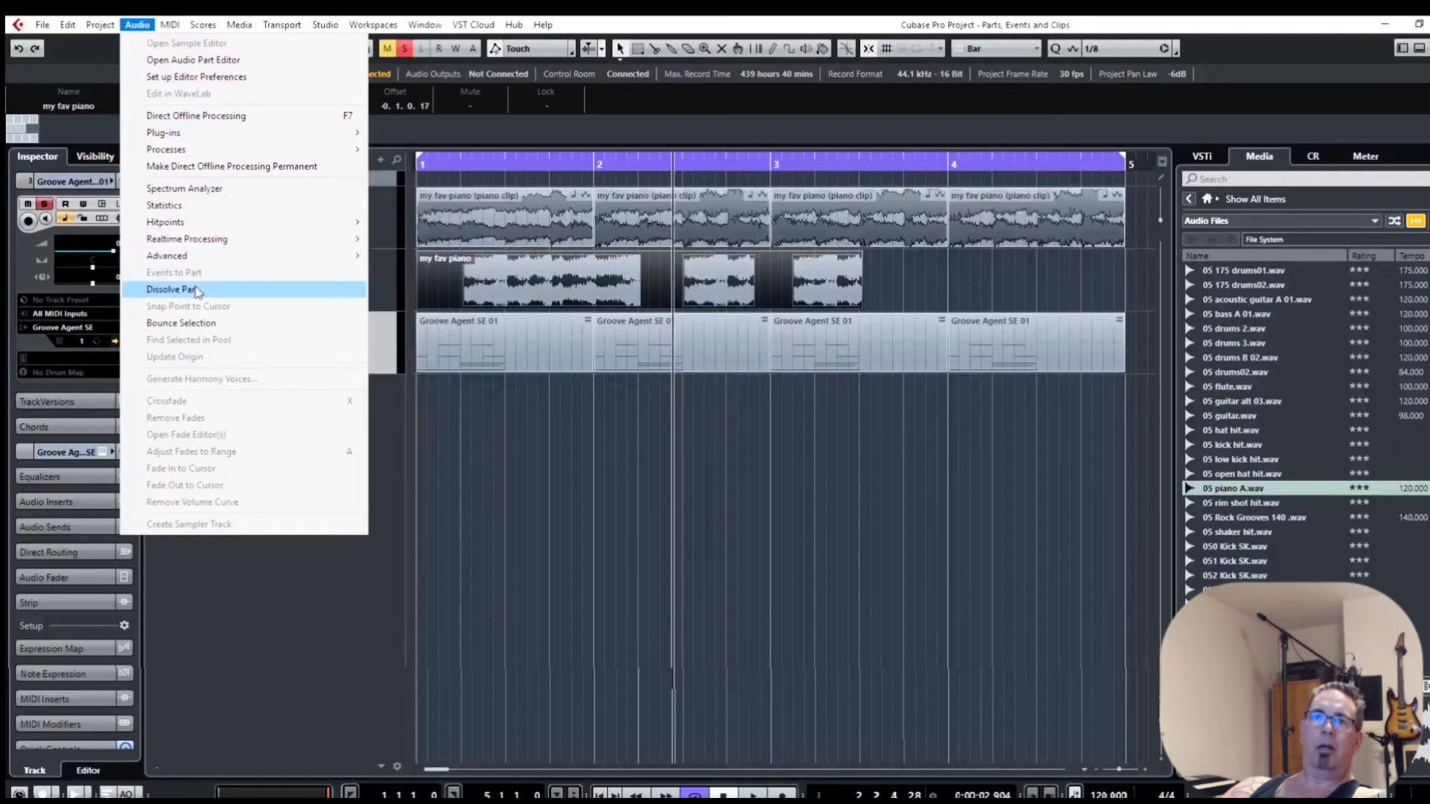
left_click(198, 291)
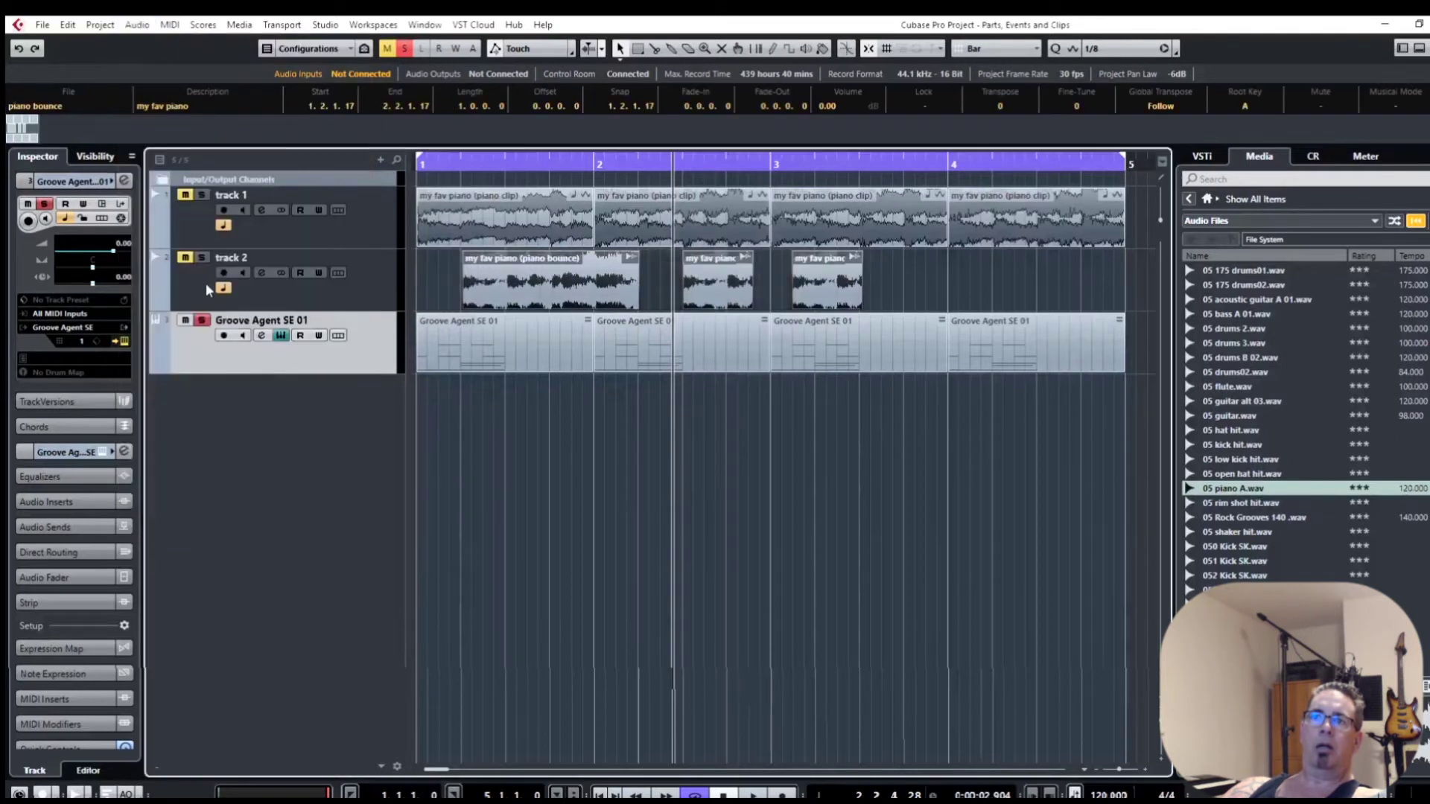
- Rearrange the dissolved piano events so a short one starts at bar 1 on track 2, and delete the other two
left_click_drag(722, 294, 462, 279)
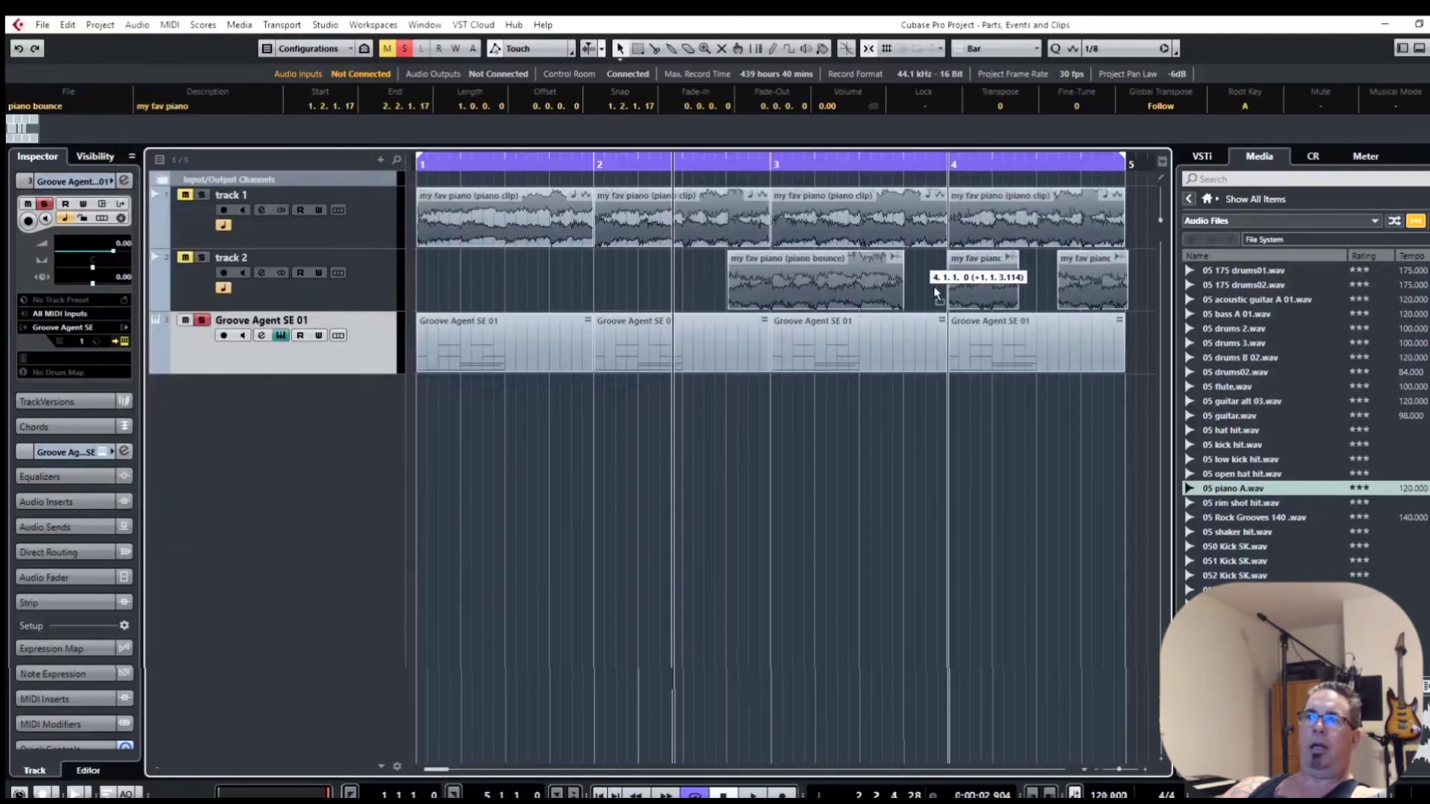
left_click(965, 275)
left_click_drag(549, 285, 593, 284)
left_click_drag(432, 291, 515, 280)
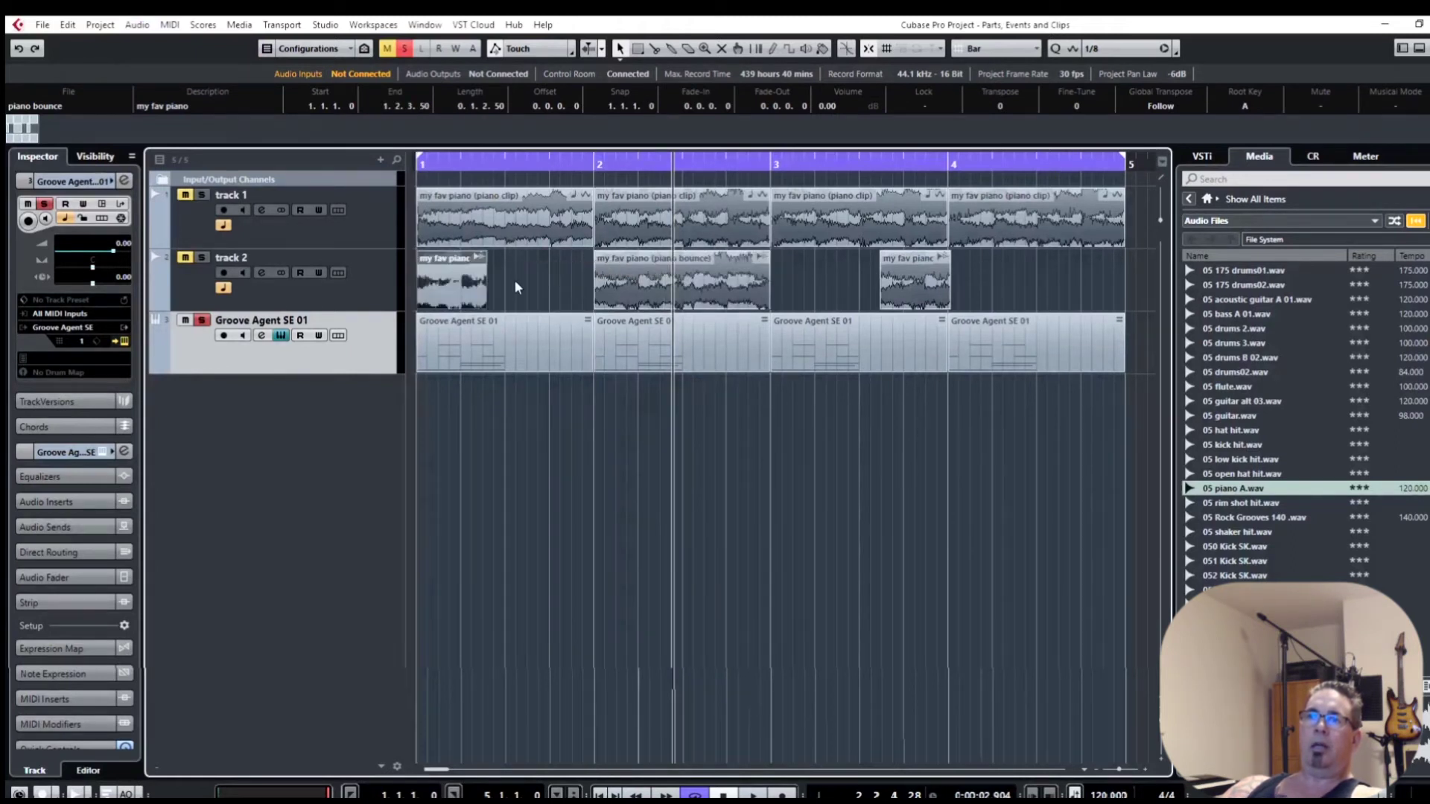
left_click(655, 276)
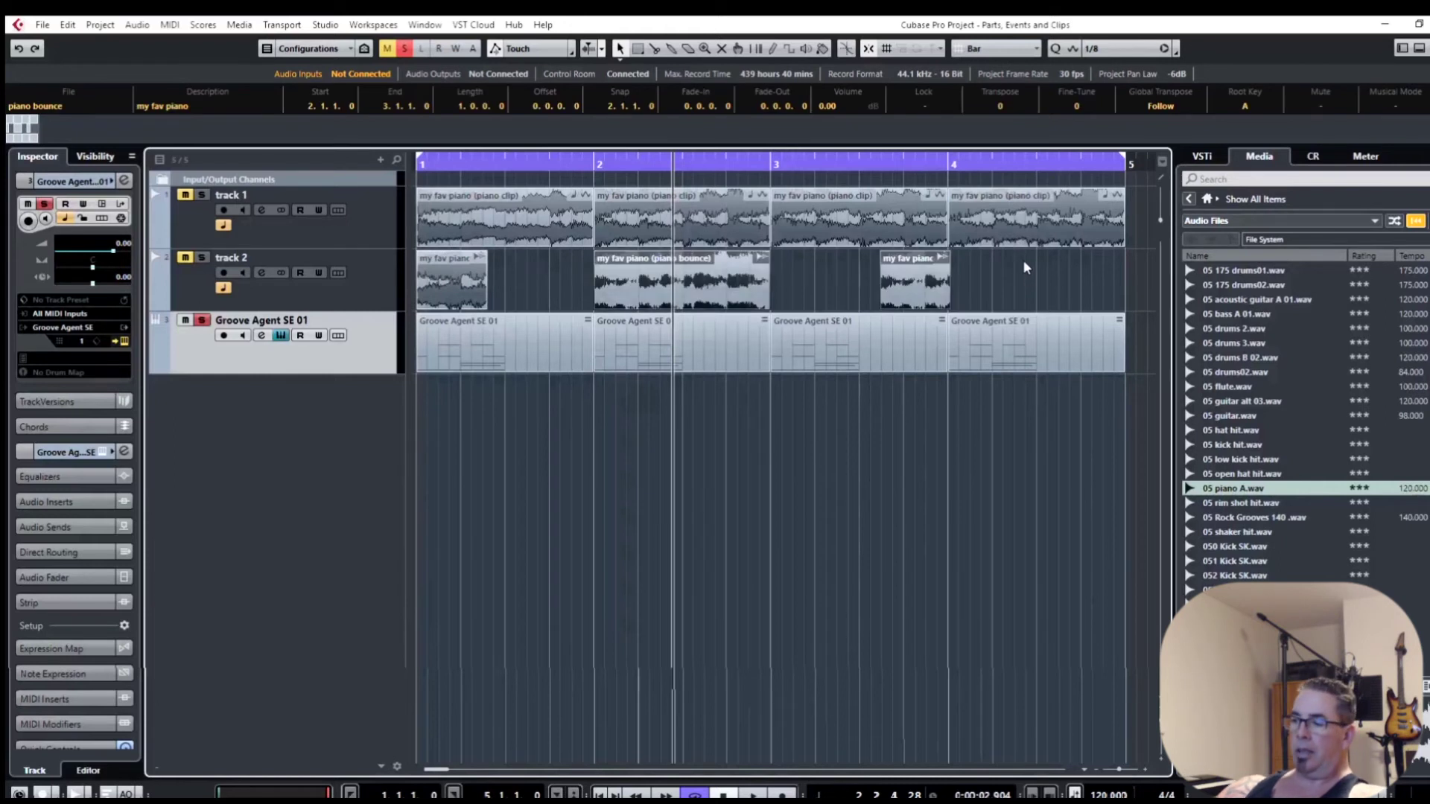
key("Delete")
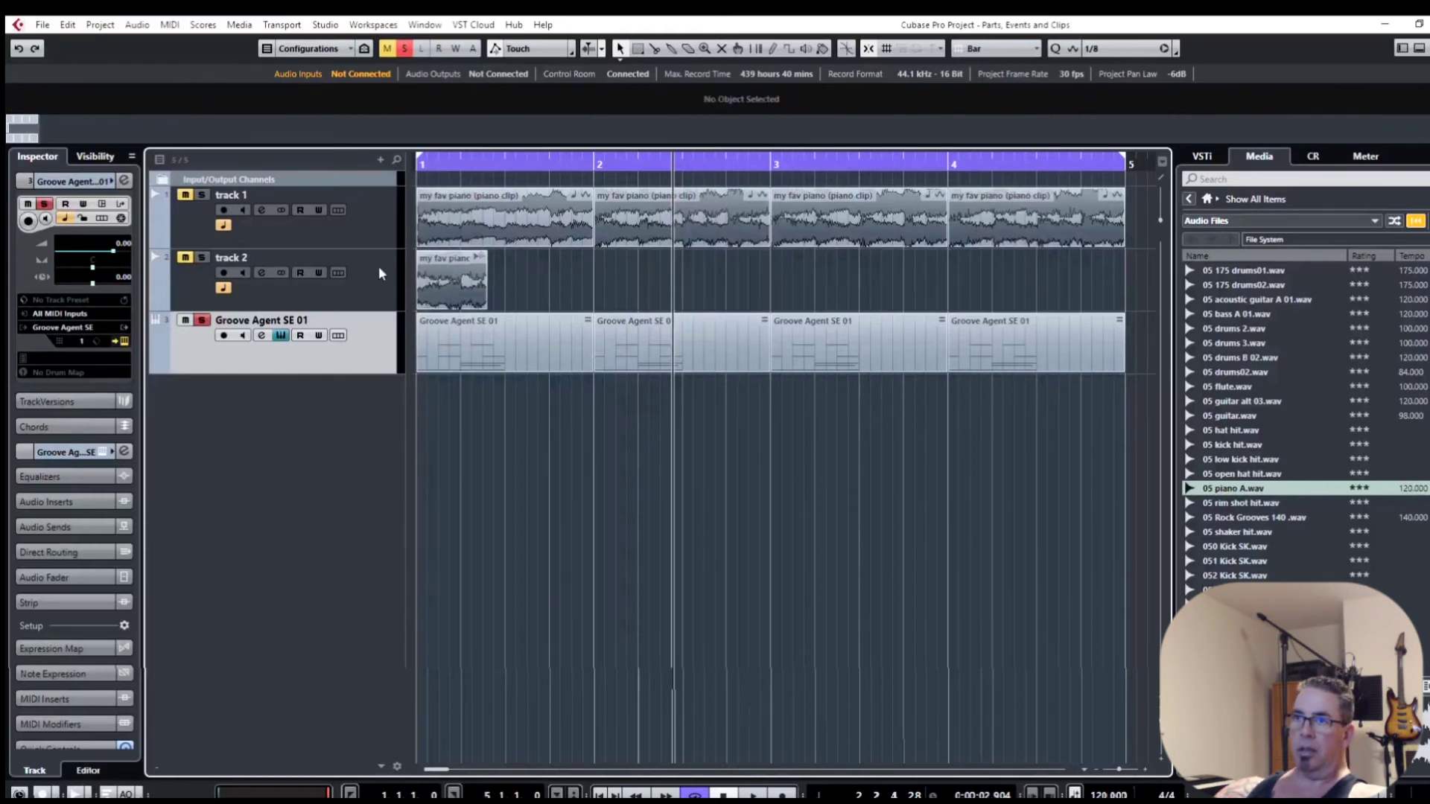
- Duplicate the short piano event at bar 1 on track 2 three times
left_click(449, 277)
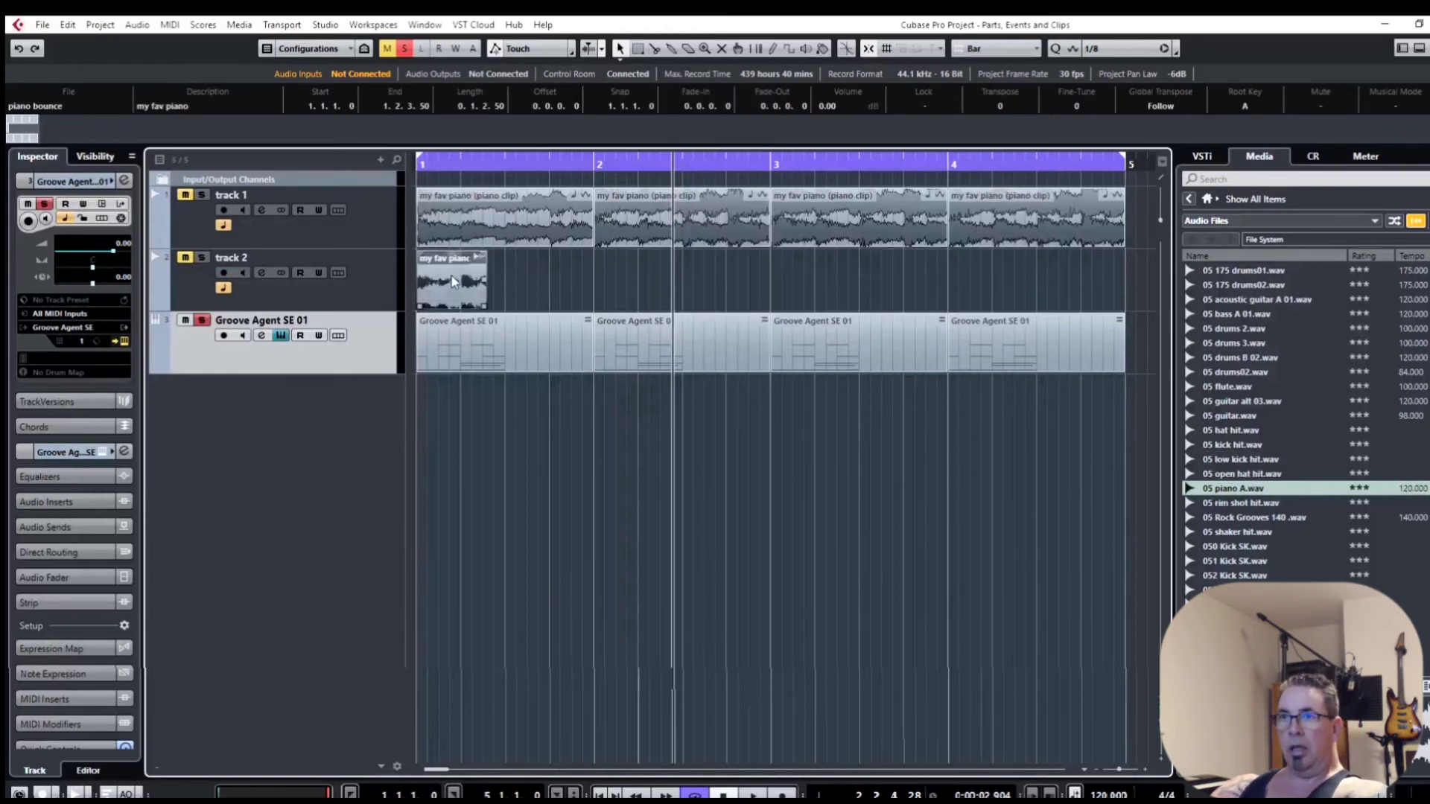
key("ctrl+d")
key("ctrl+d")
key("ctrl+d")
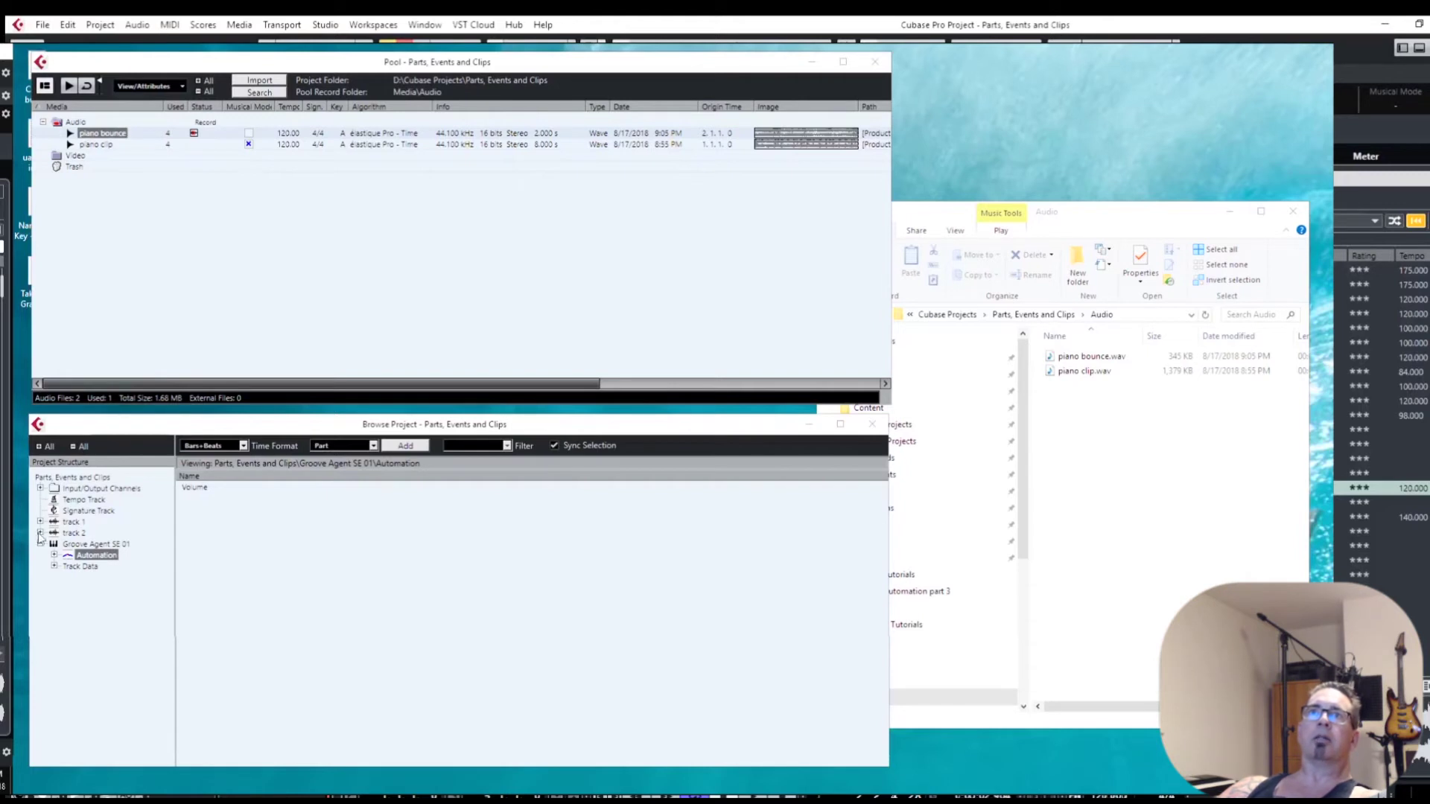
- Examine track 2's event list in the project browser, and return to the project window
left_click(49, 535)
left_click(40, 532)
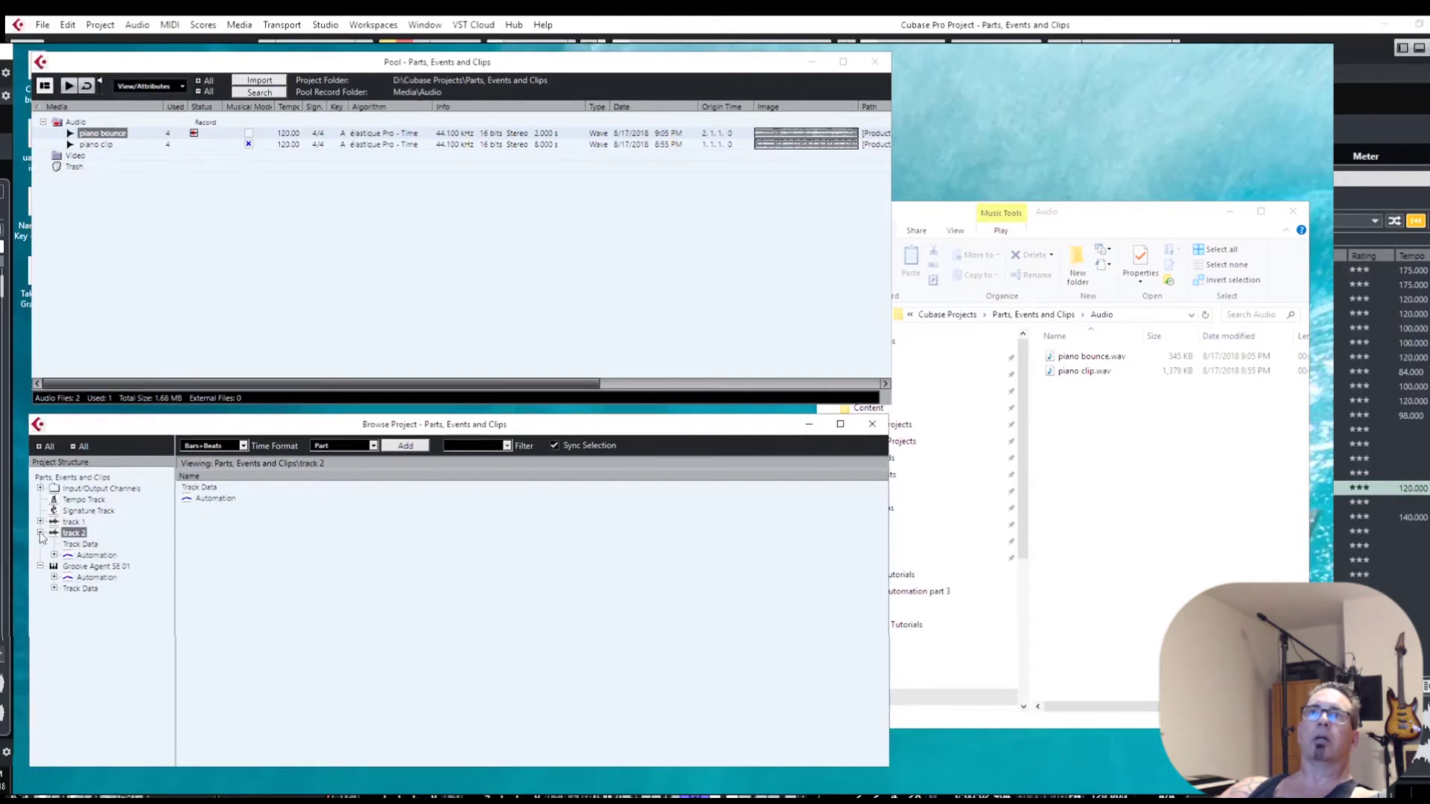
left_click(79, 545)
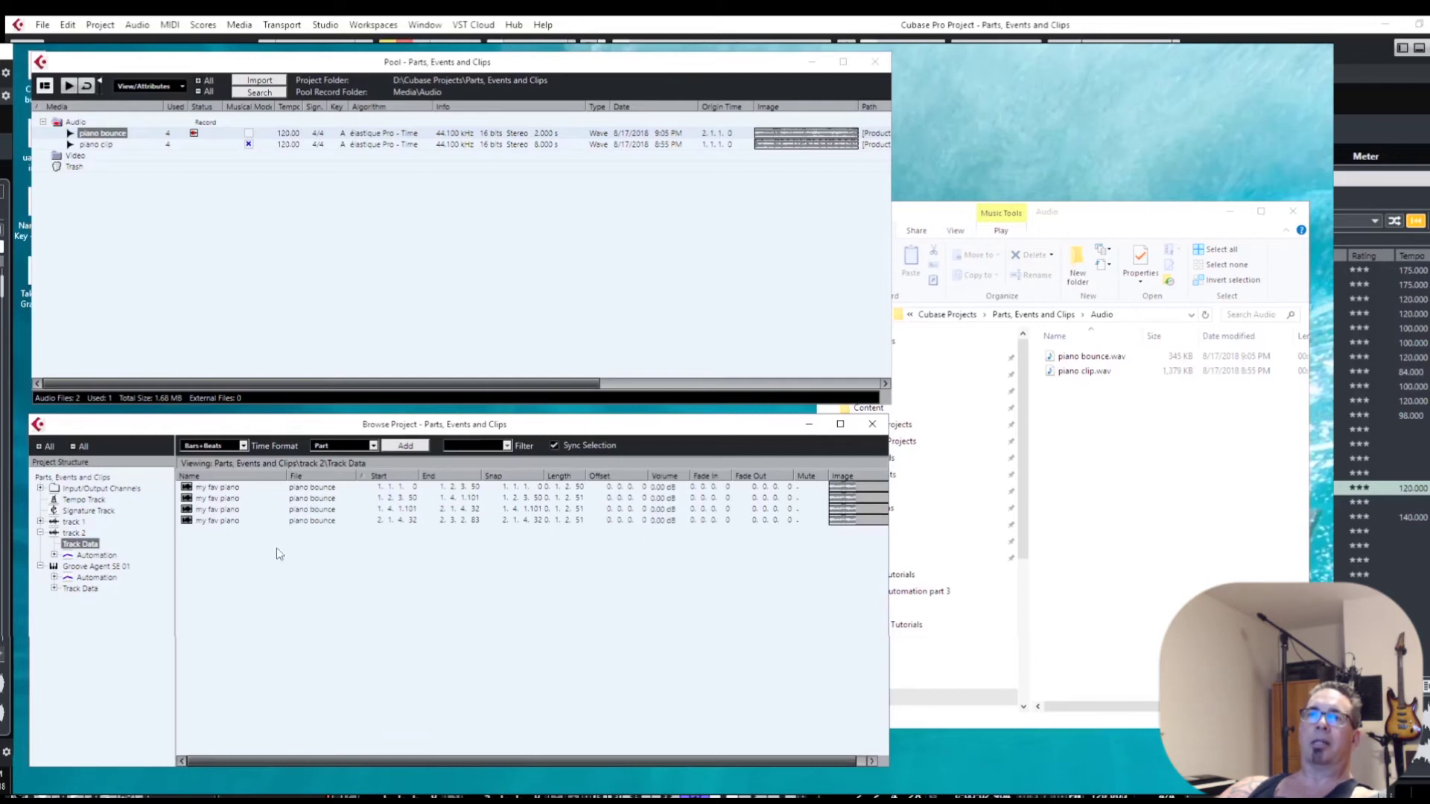
key("alt+Tab")
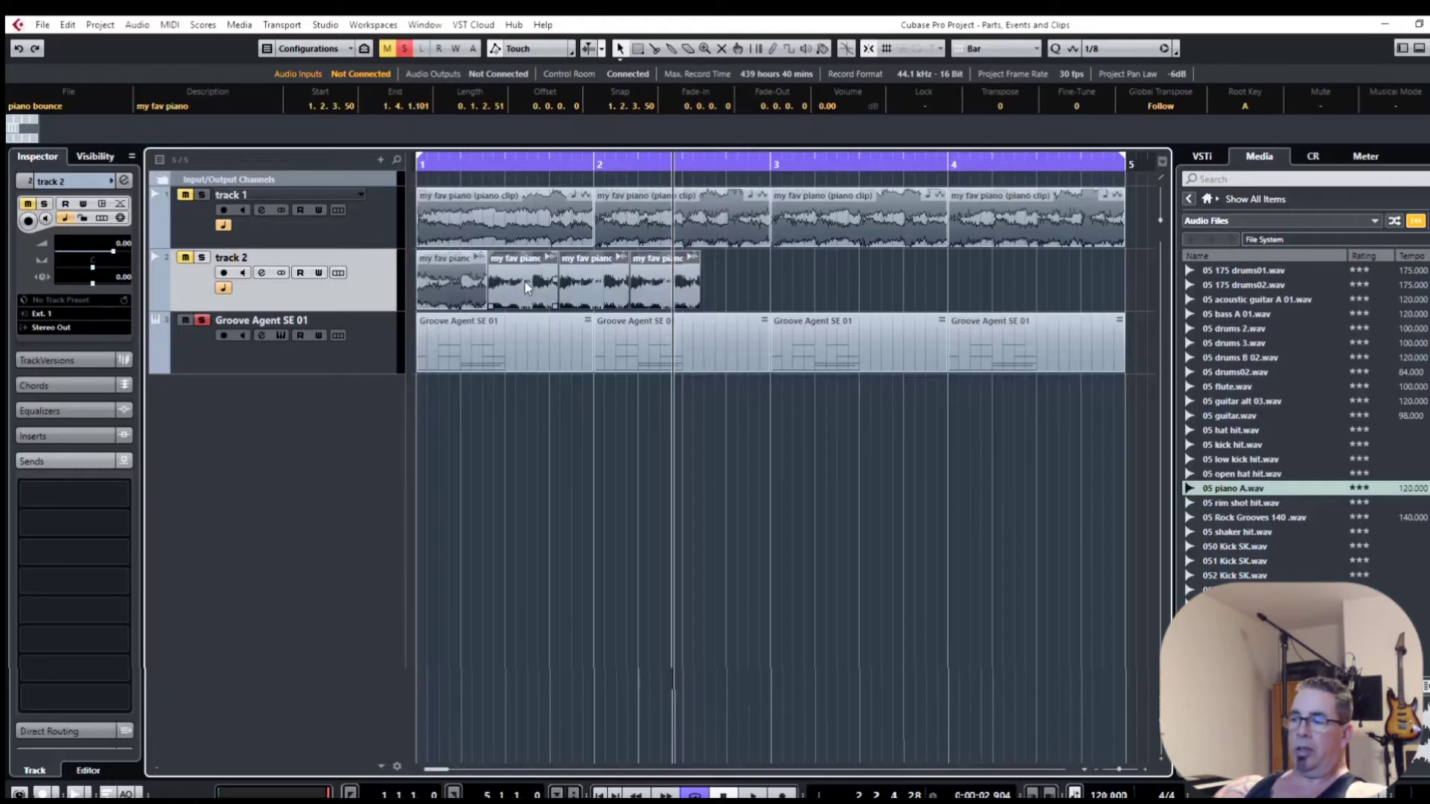
- Undo the earlier duplication and repeat track 2's short piano event three times with Shared Copies off
key("ctrl+z")
key("ctrl+z")
left_click(465, 268)
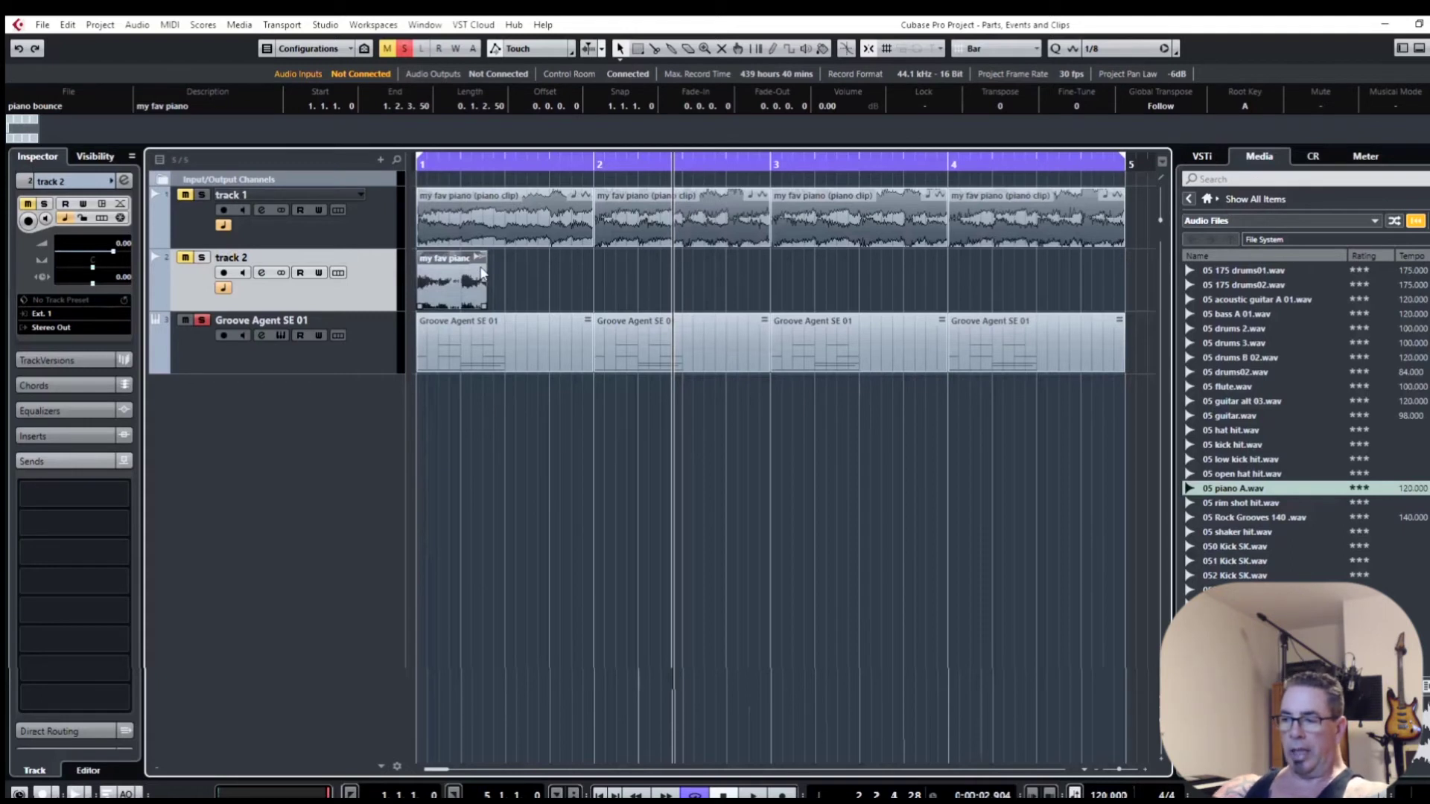
key("ctrl+k")
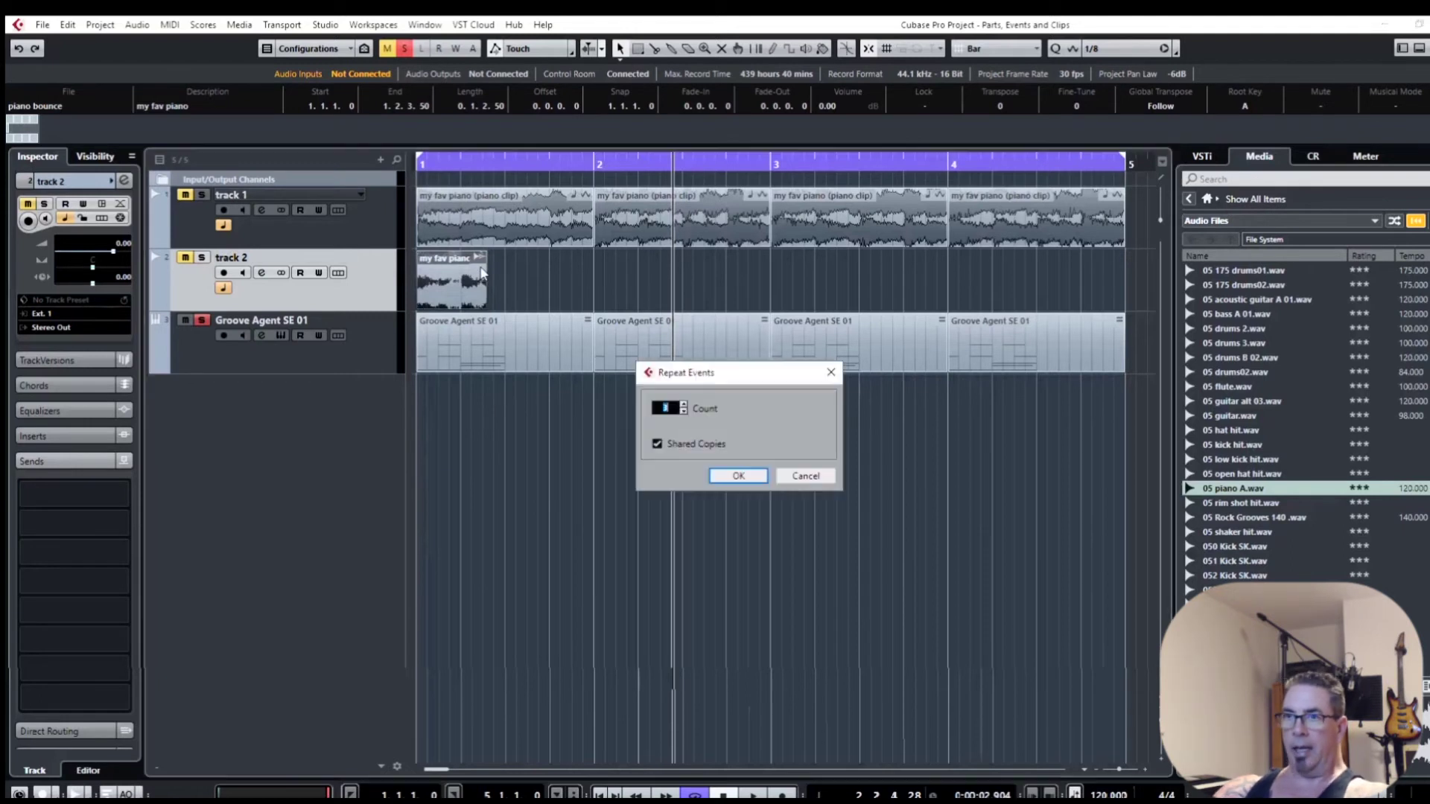
left_click(658, 445)
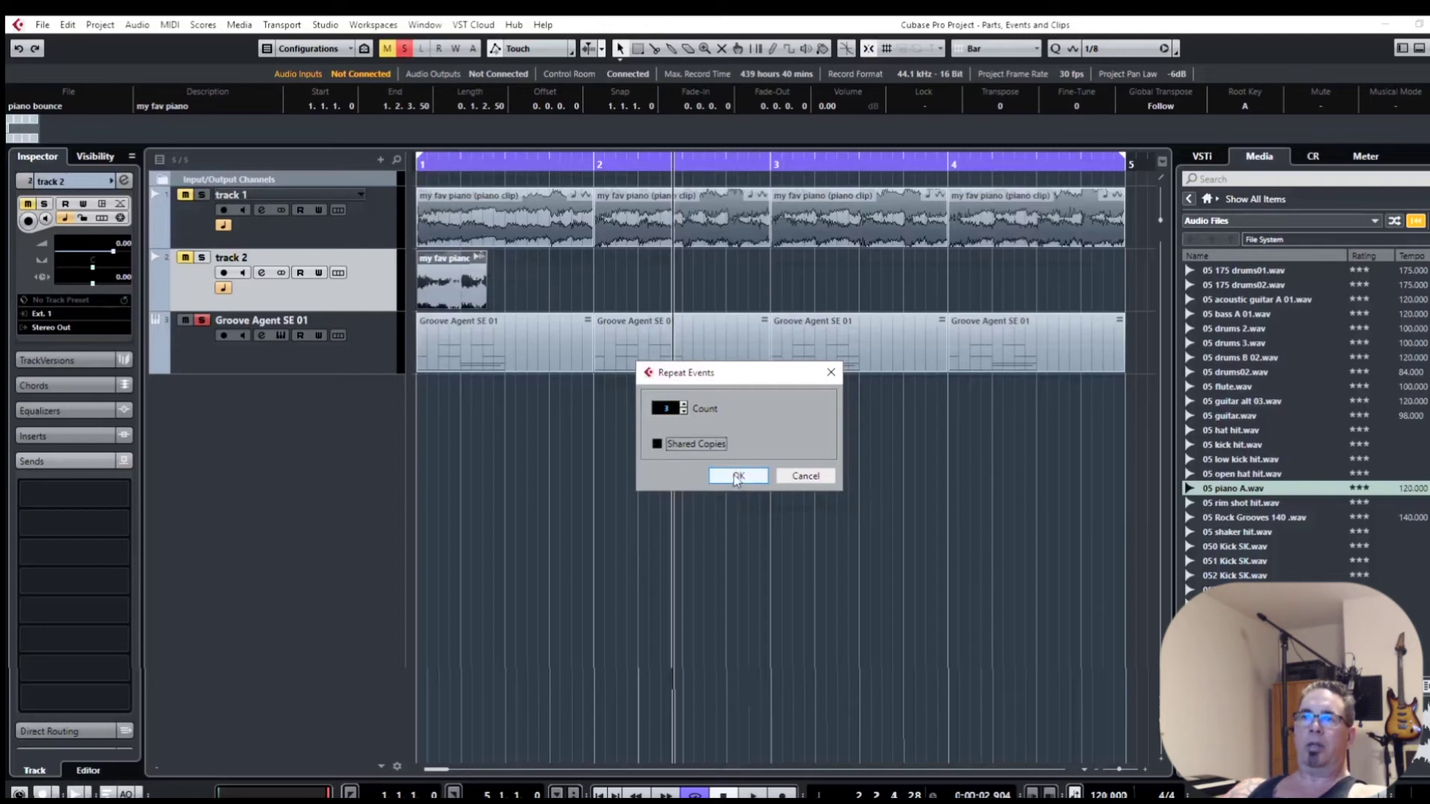
left_click(737, 477)
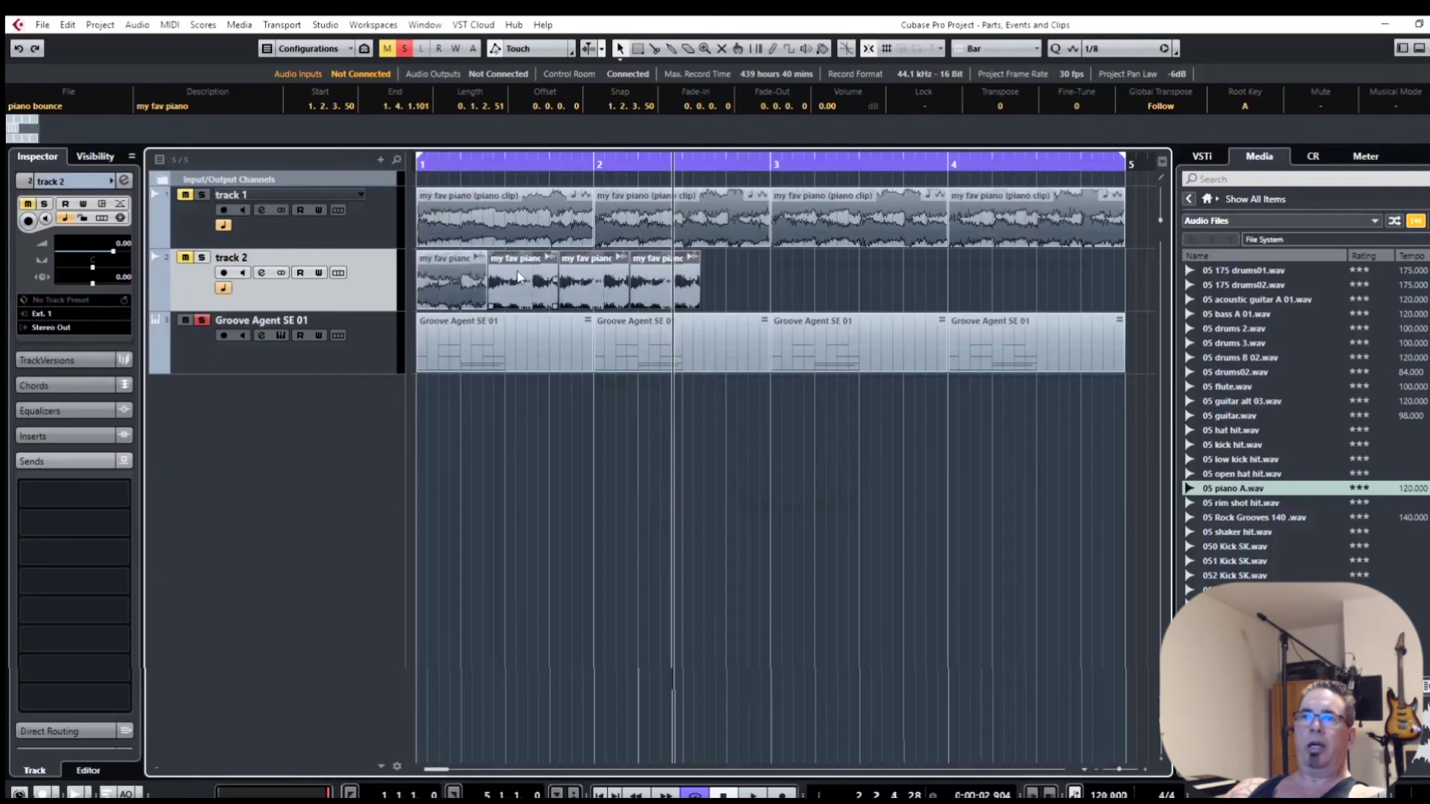
- Examine the repeated piano events of track 2 in the project browser, and compare them with track 1's events in the project window
left_click(536, 285)
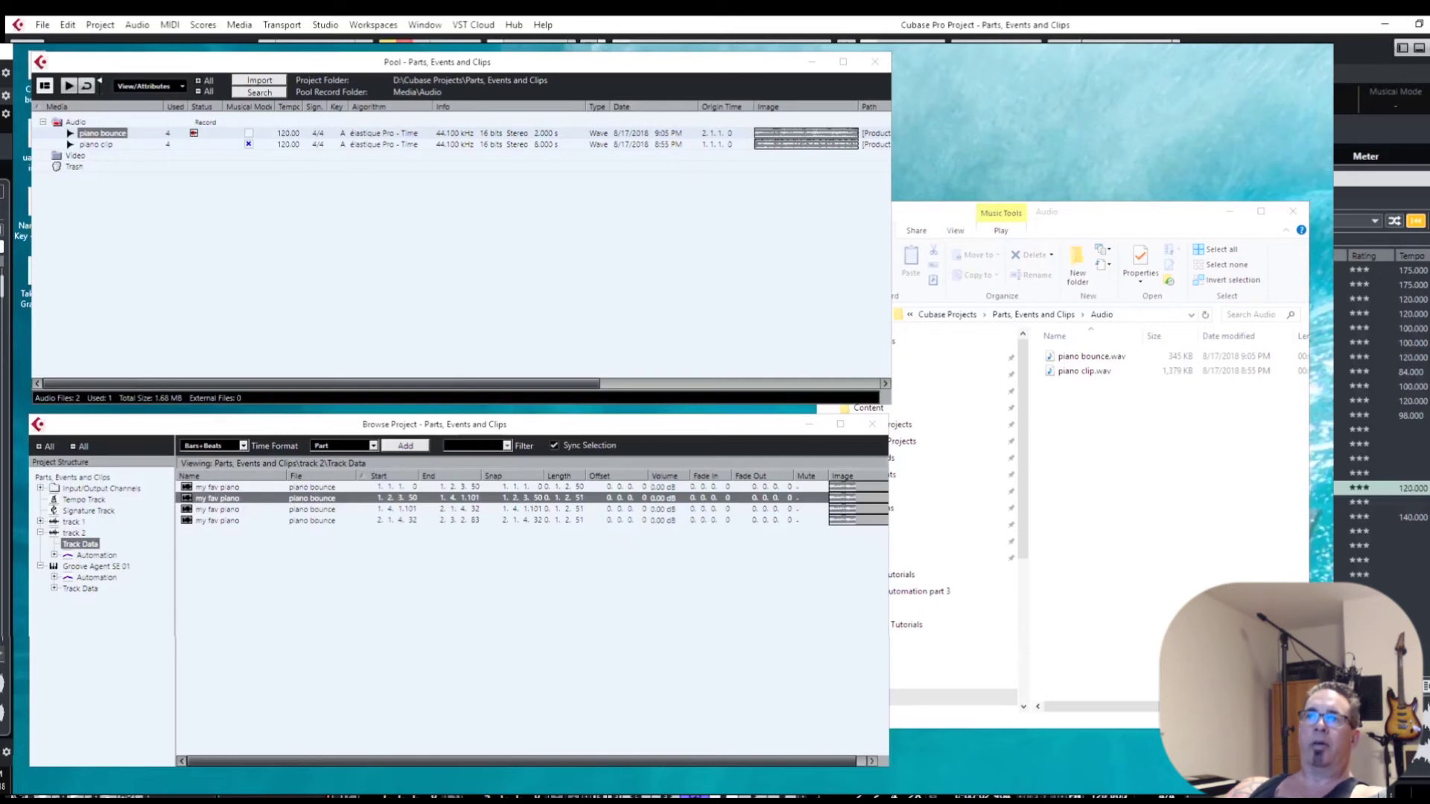
left_click(217, 509)
left_click(218, 487)
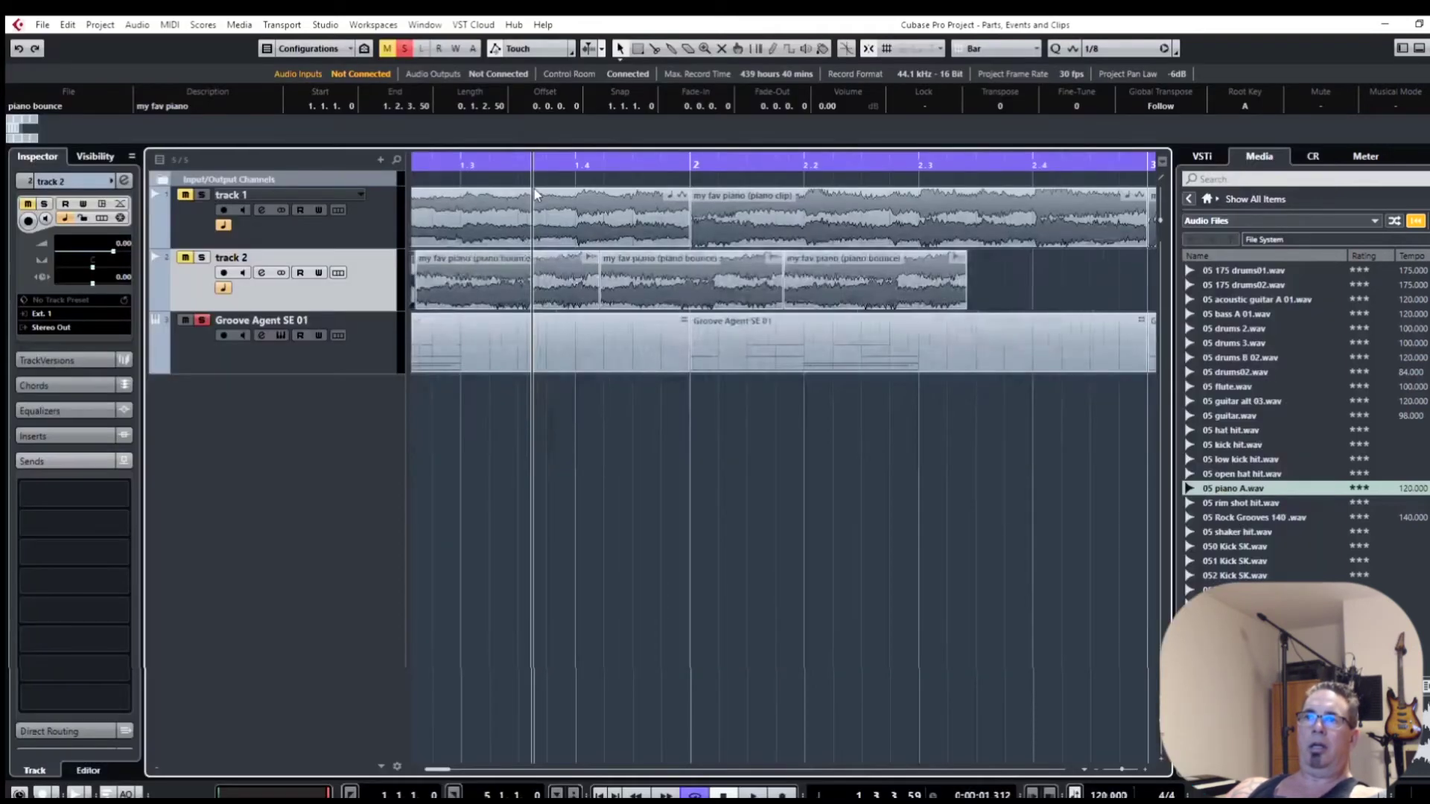
left_click_drag(534, 164, 410, 164)
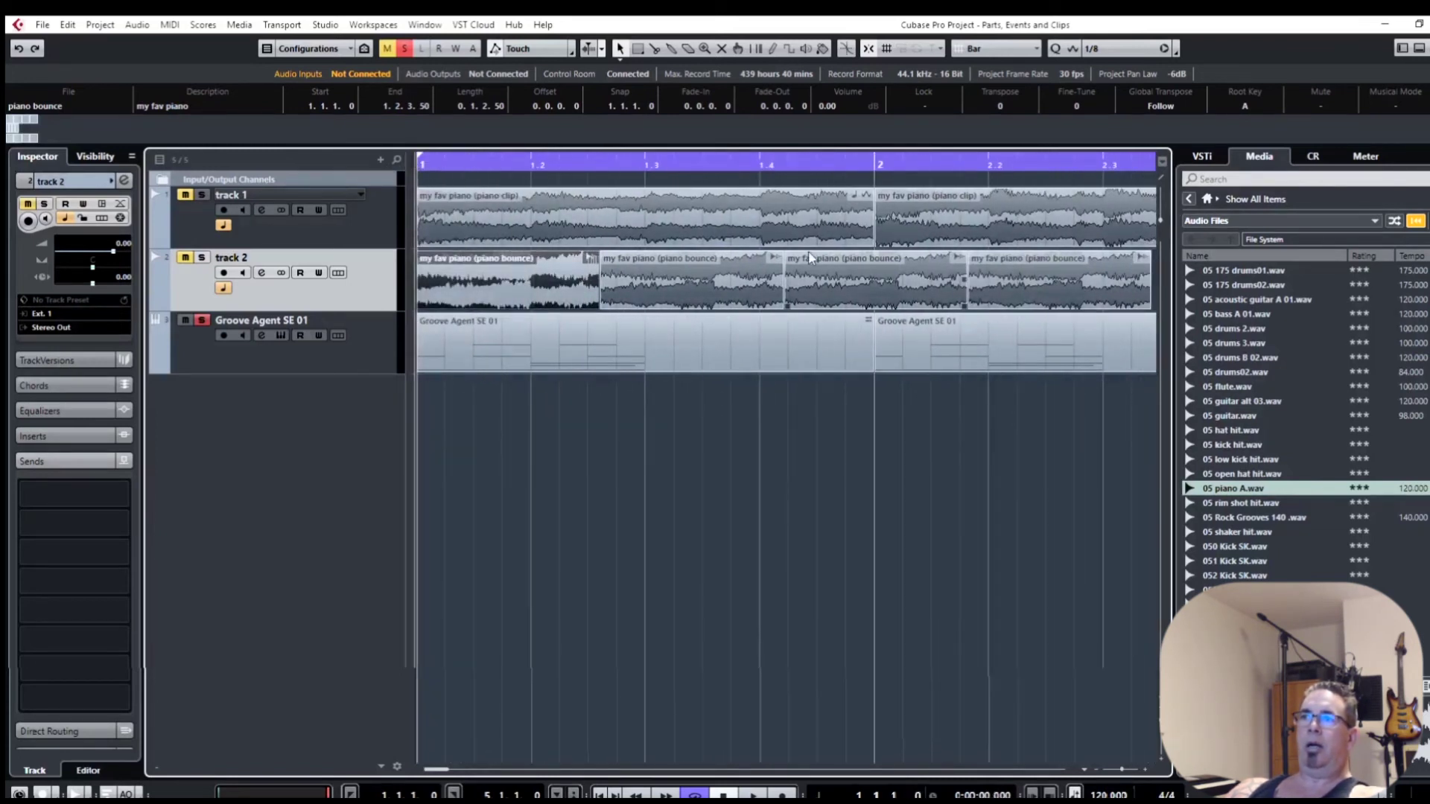
left_click(637, 265)
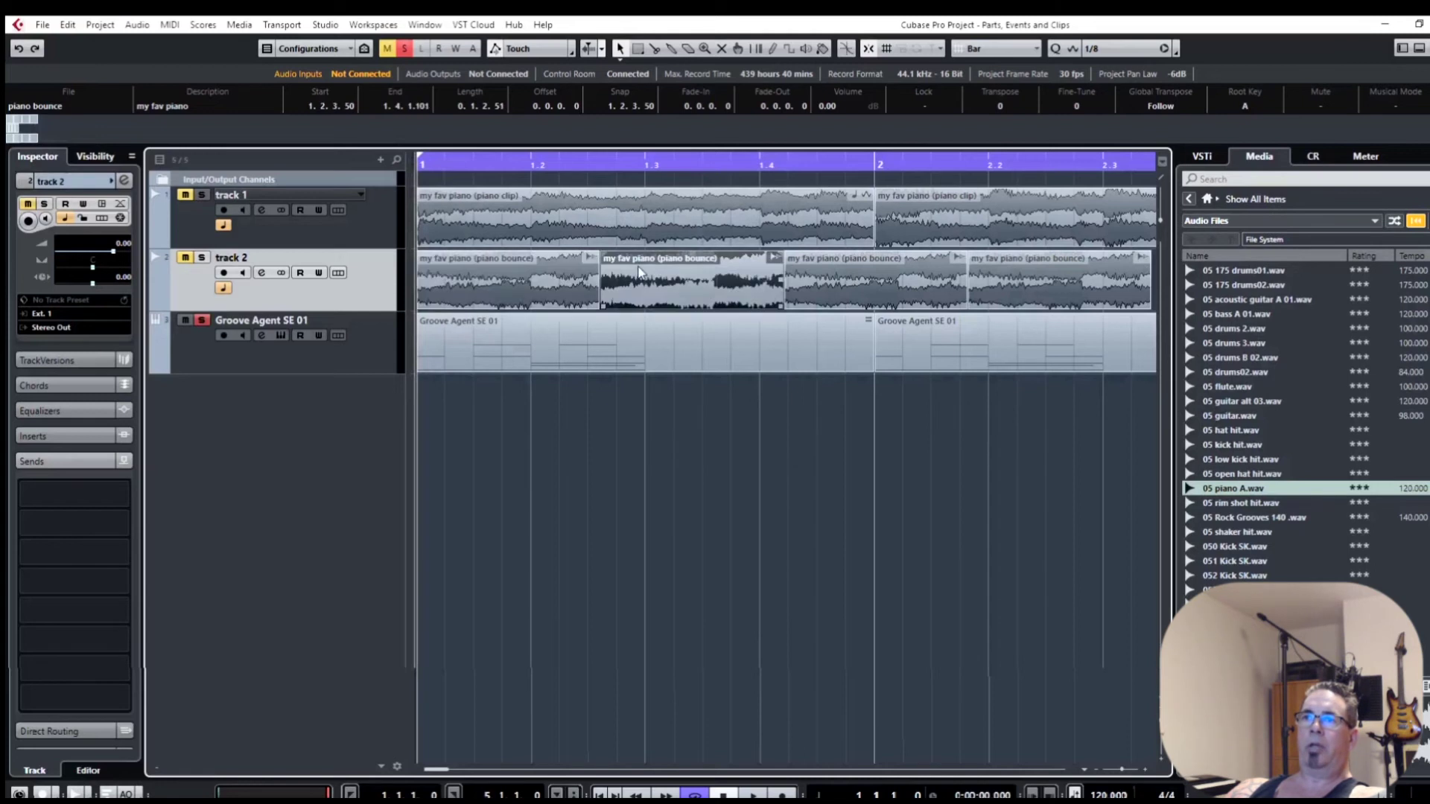
left_click(1015, 240)
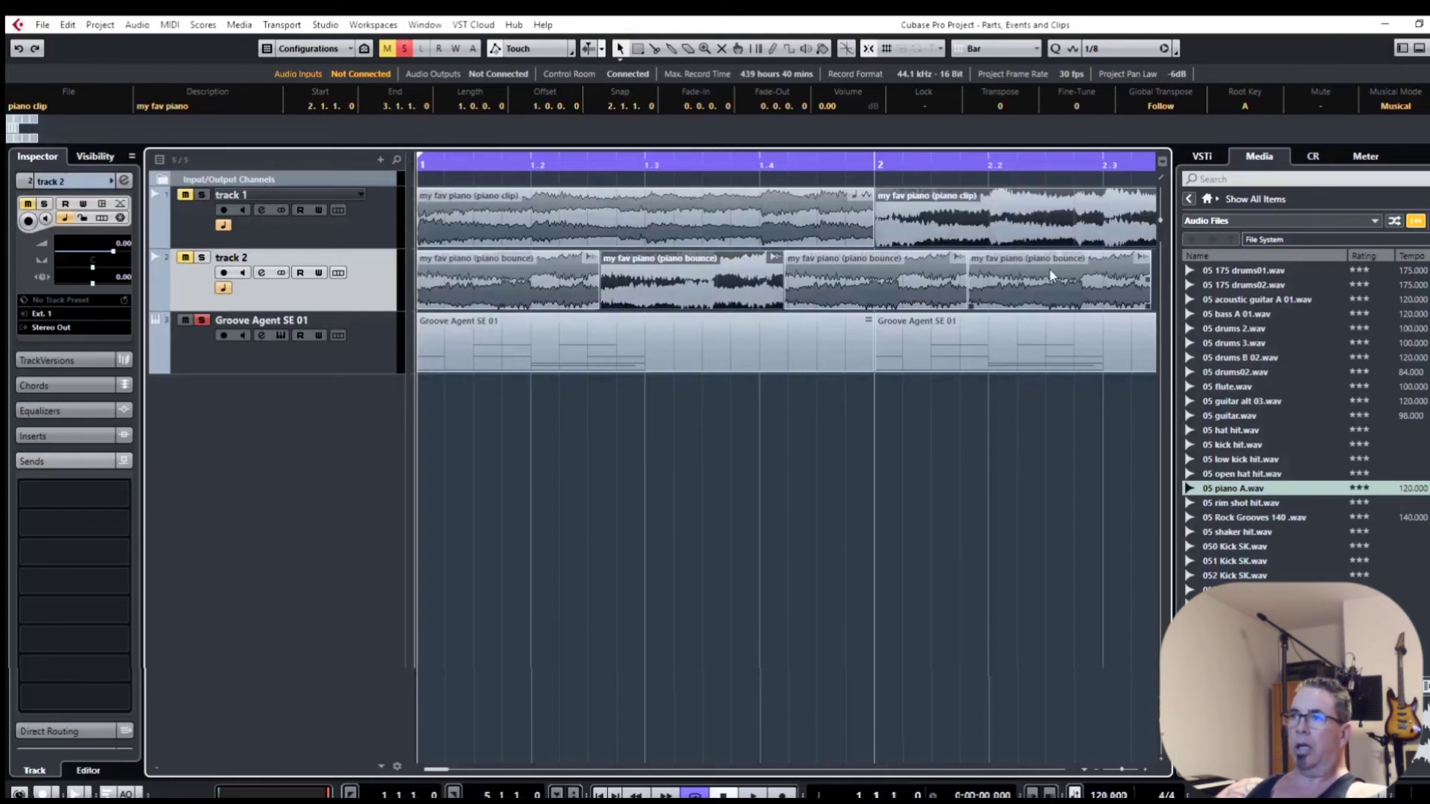
- Delete the three repeated piano events on track 2, keeping the original at bar 1
left_click(1024, 272)
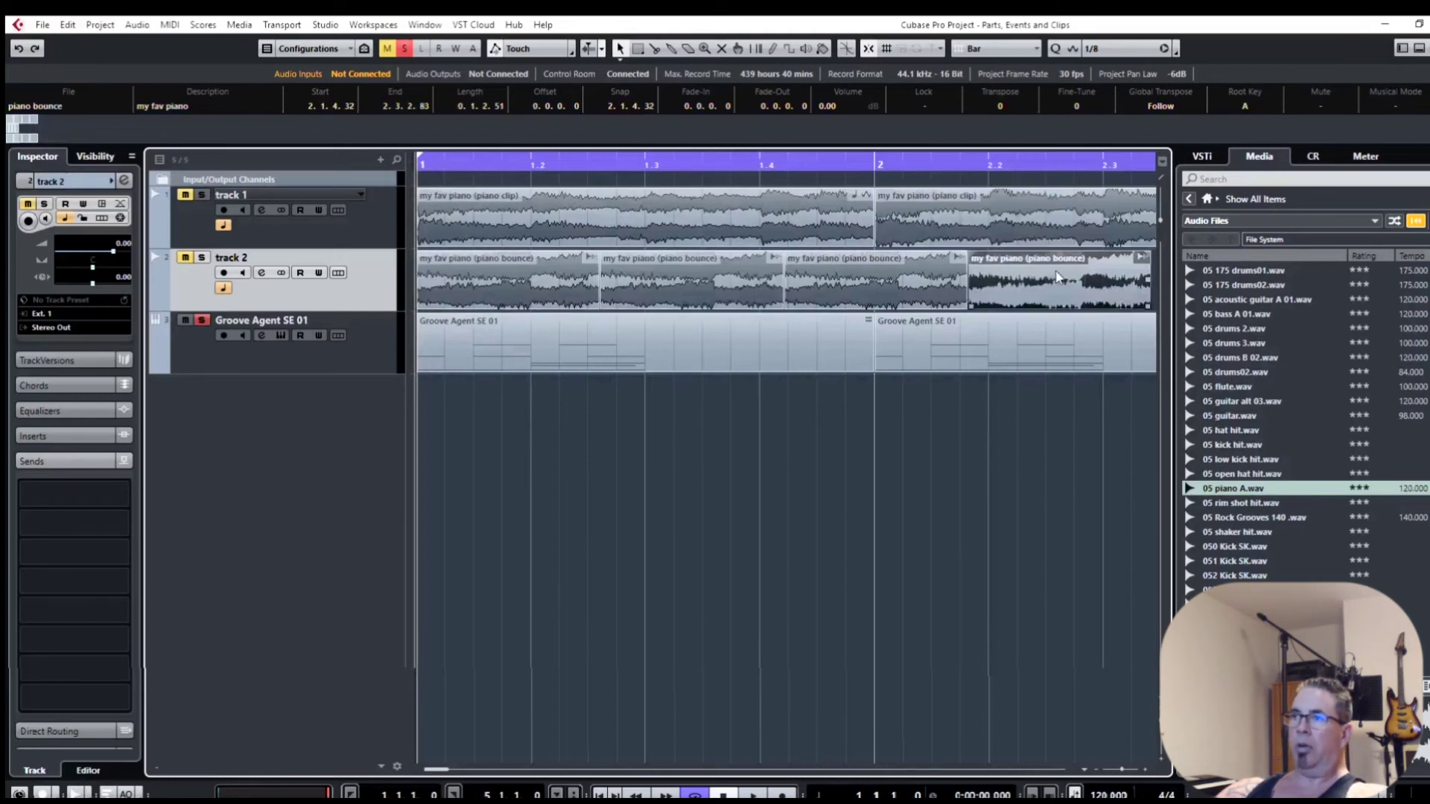
left_click(686, 281, "shift")
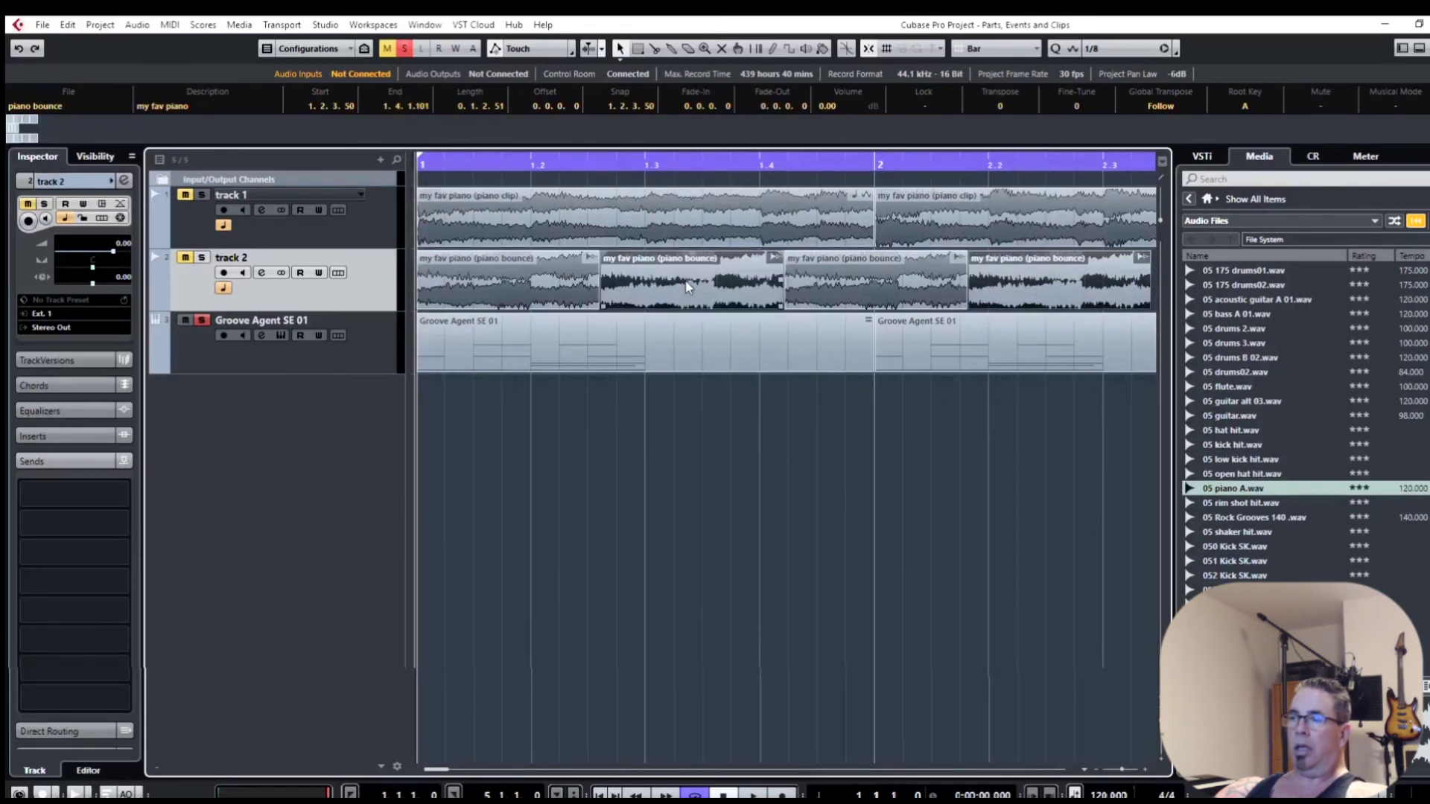
left_click(810, 281, "shift")
key("Delete")
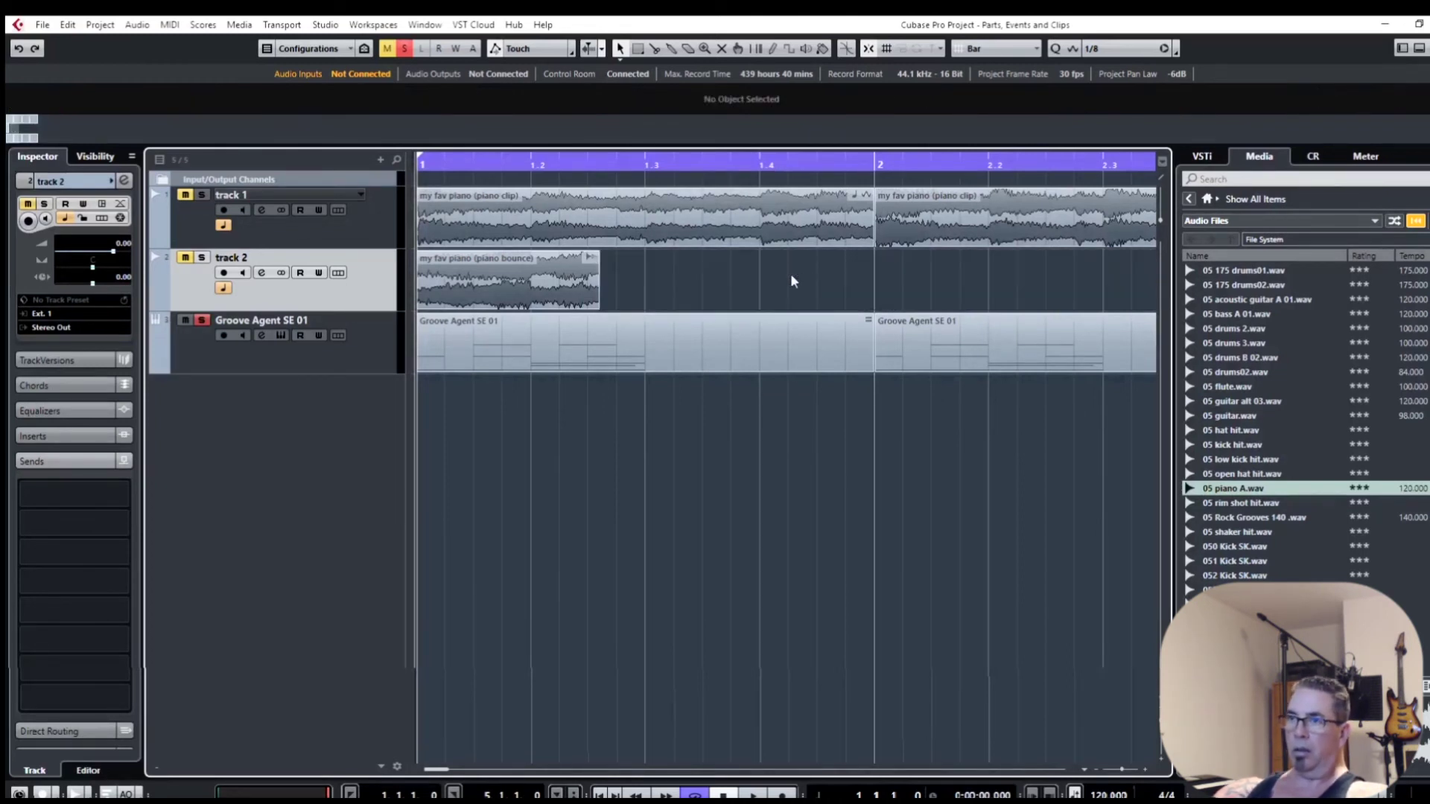
- Repeat the short piano event at bar 1 on track 2 three times with Shared Copies on
left_click(566, 262)
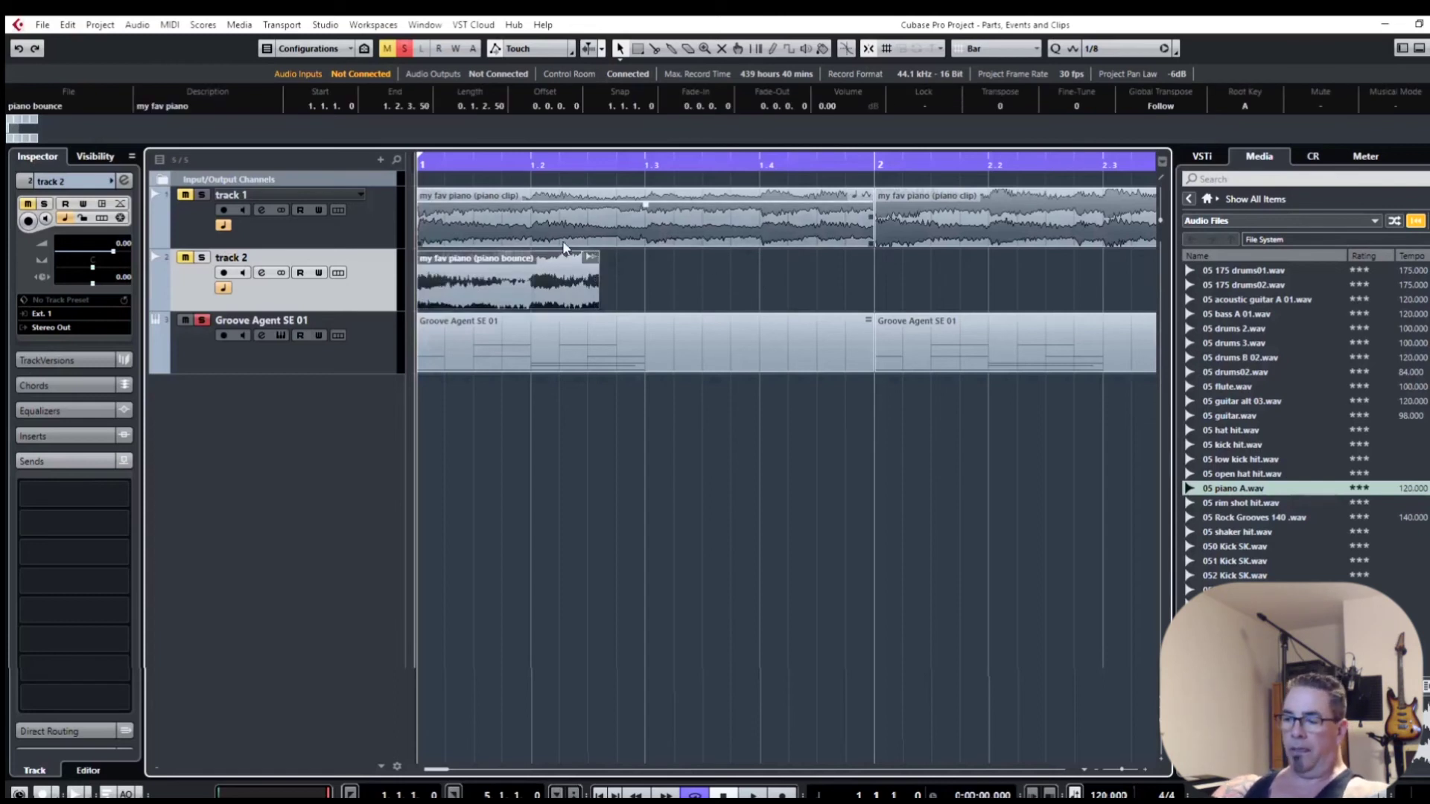
key("ctrl+k")
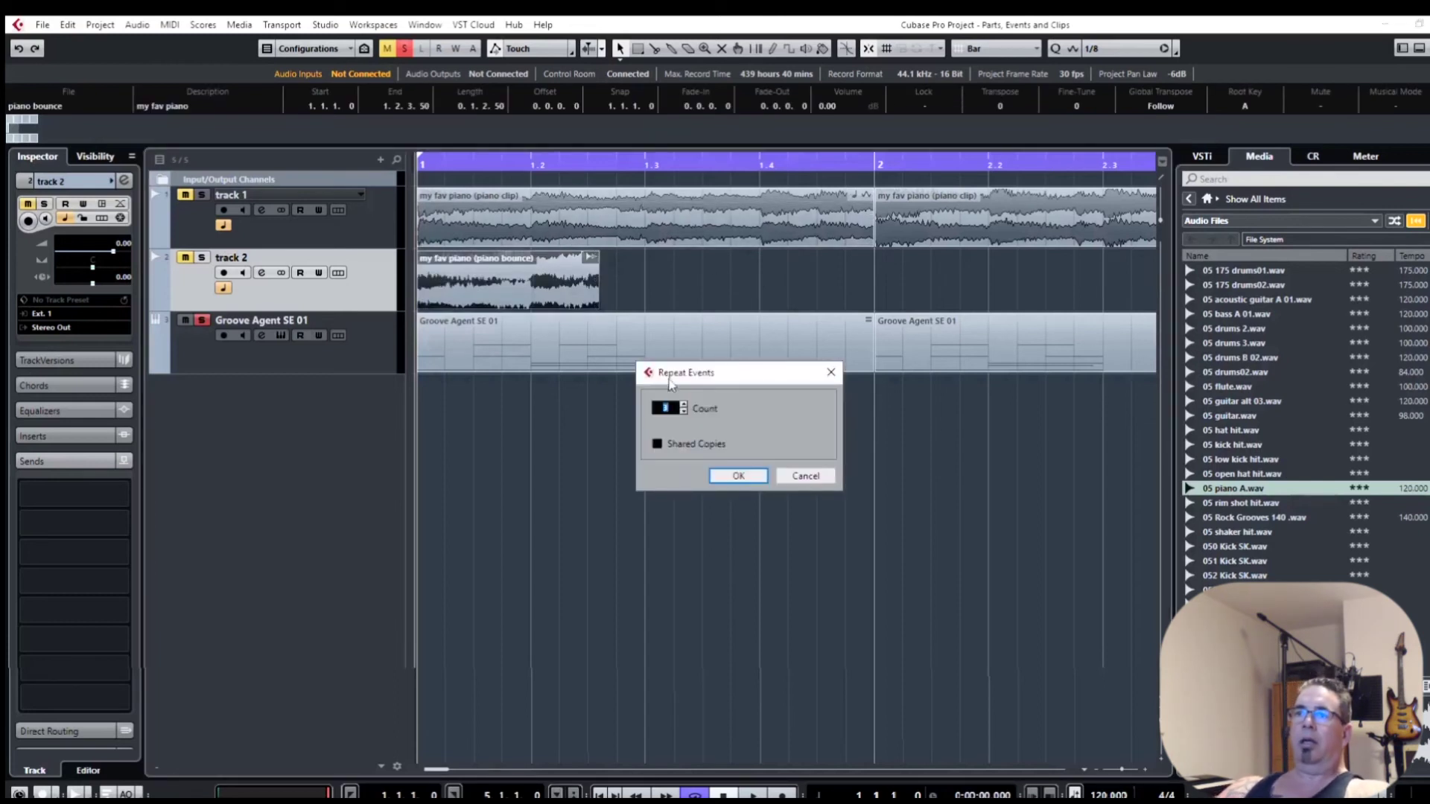
type("3")
left_click(669, 445)
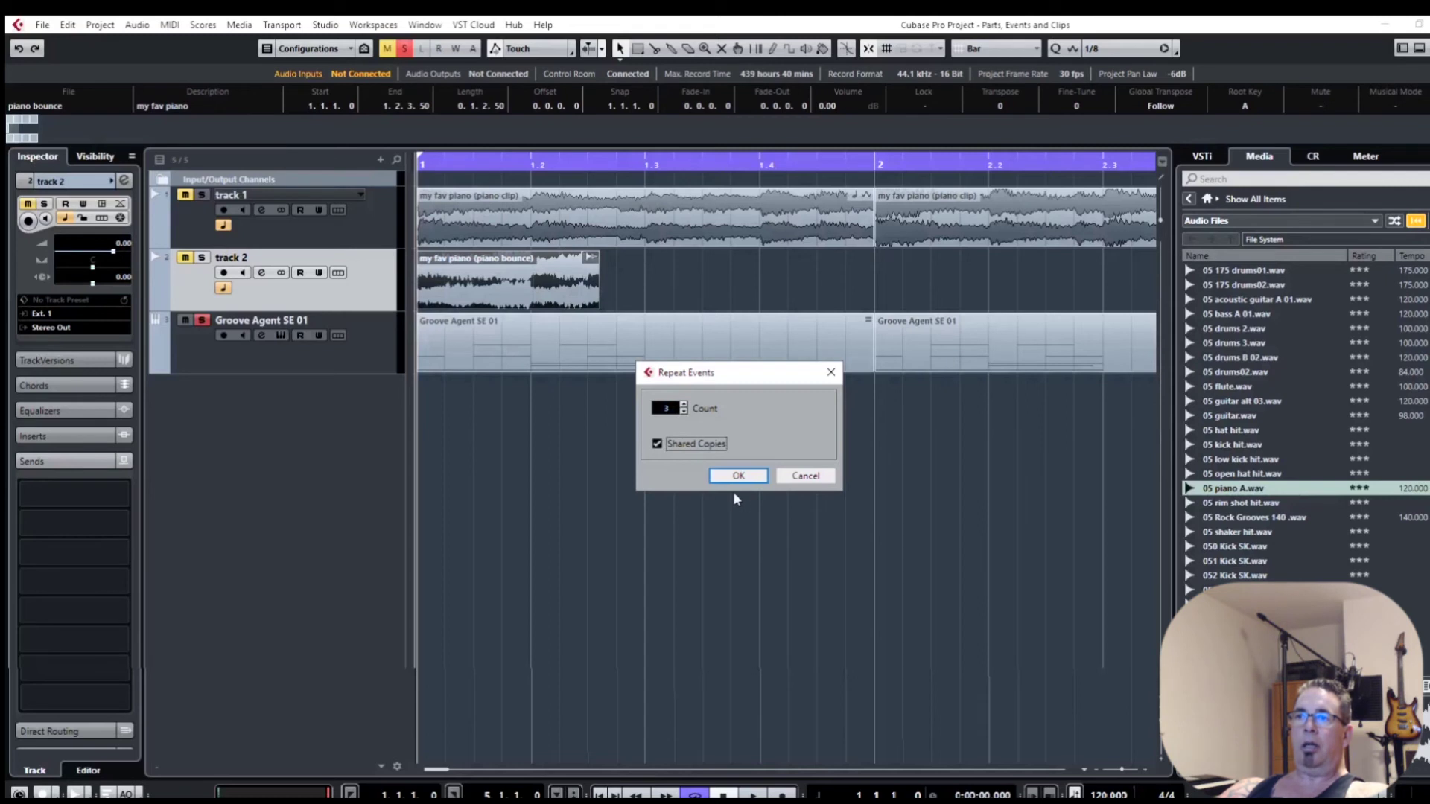
left_click(739, 477)
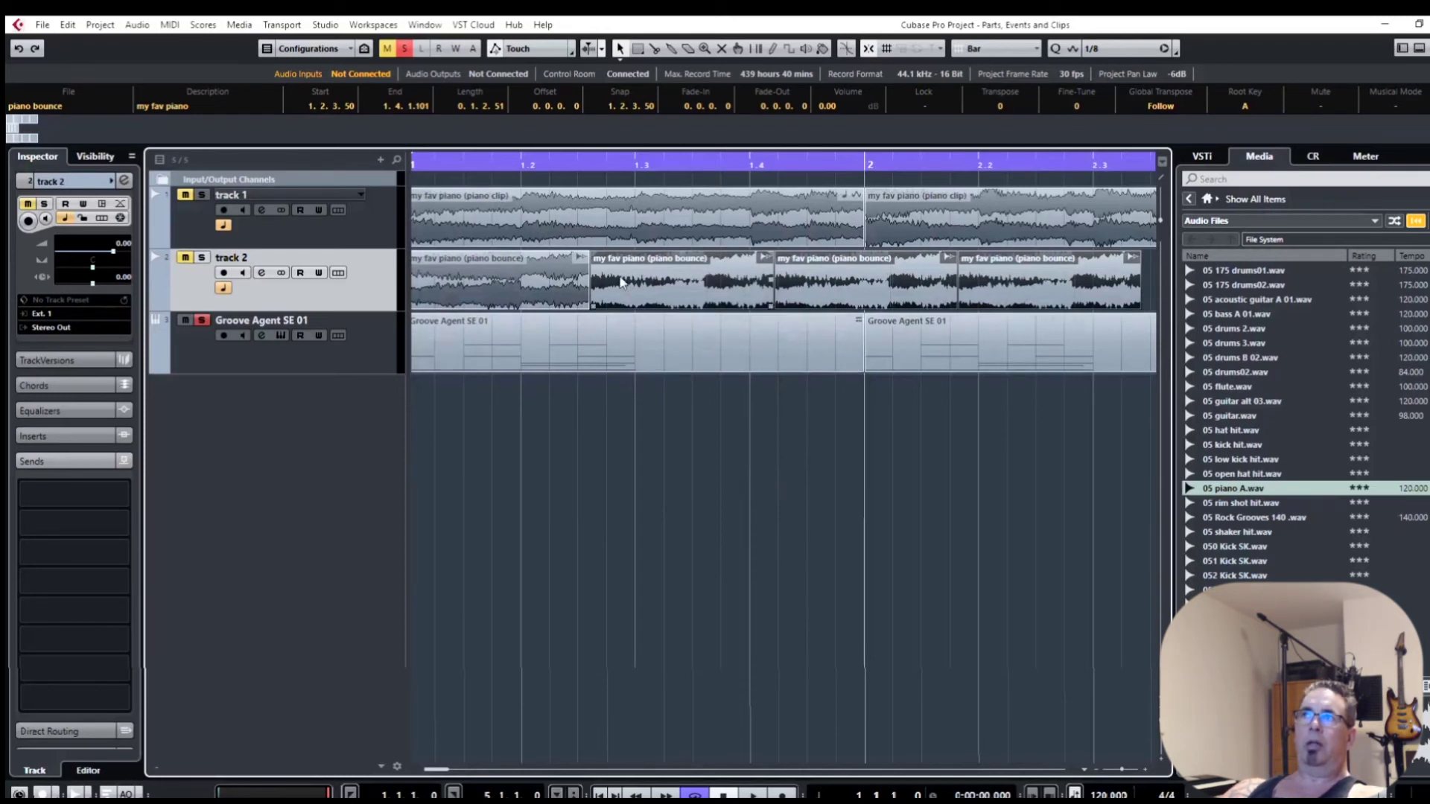
- Compare the first piano event on track 2 with the first Groove Agent SE 01 part by selecting each in turn
left_click(506, 279)
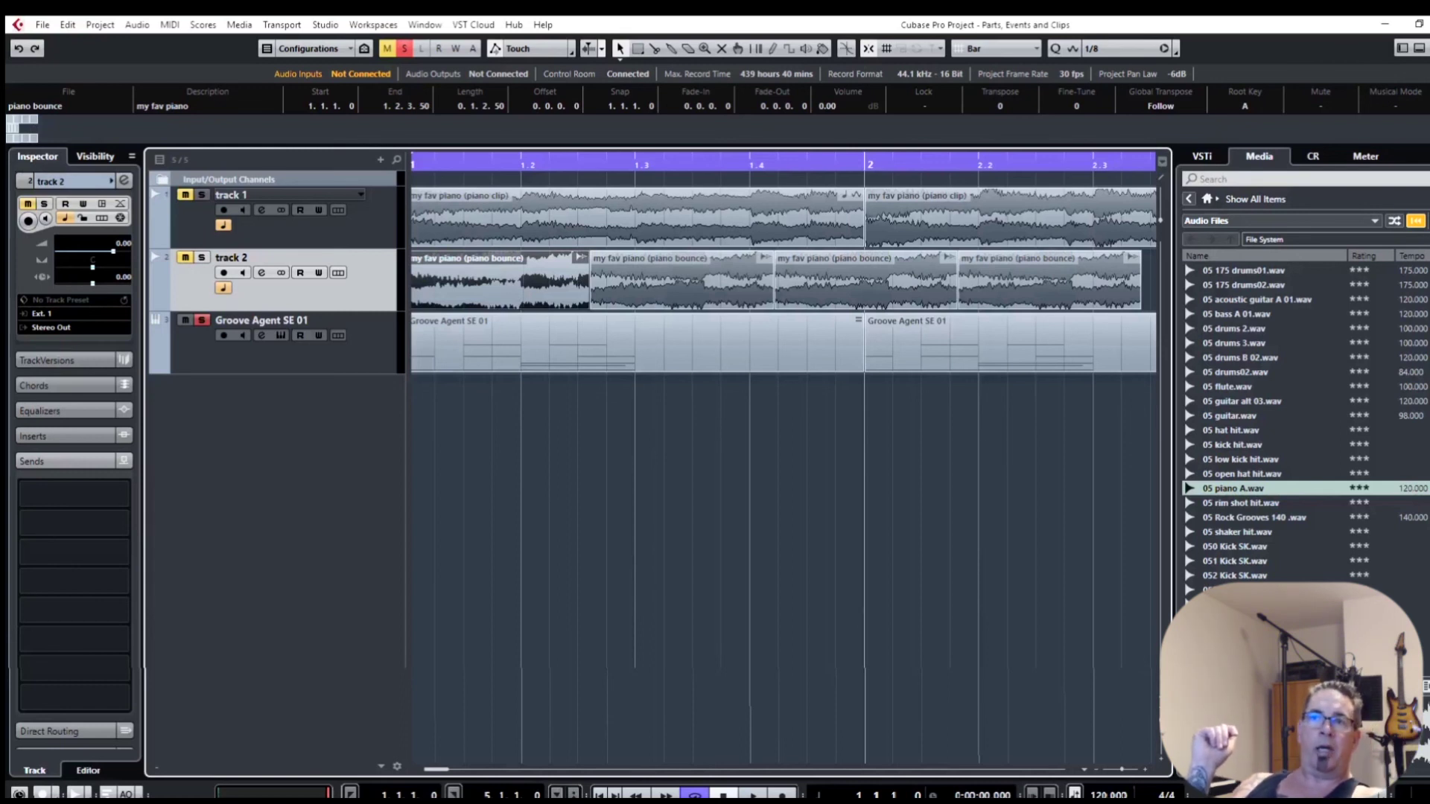
left_click(490, 350)
left_click_drag(861, 368, 800, 353)
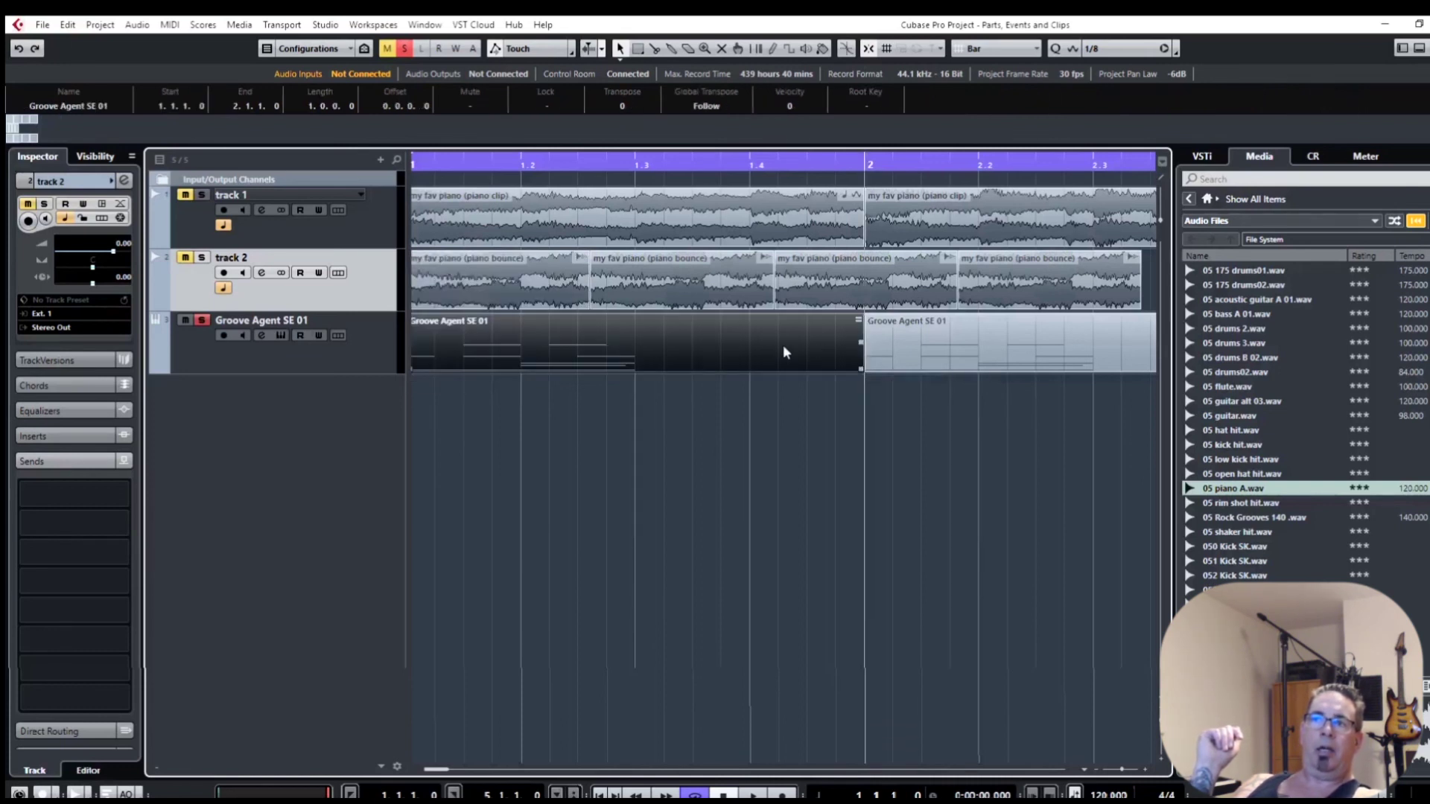